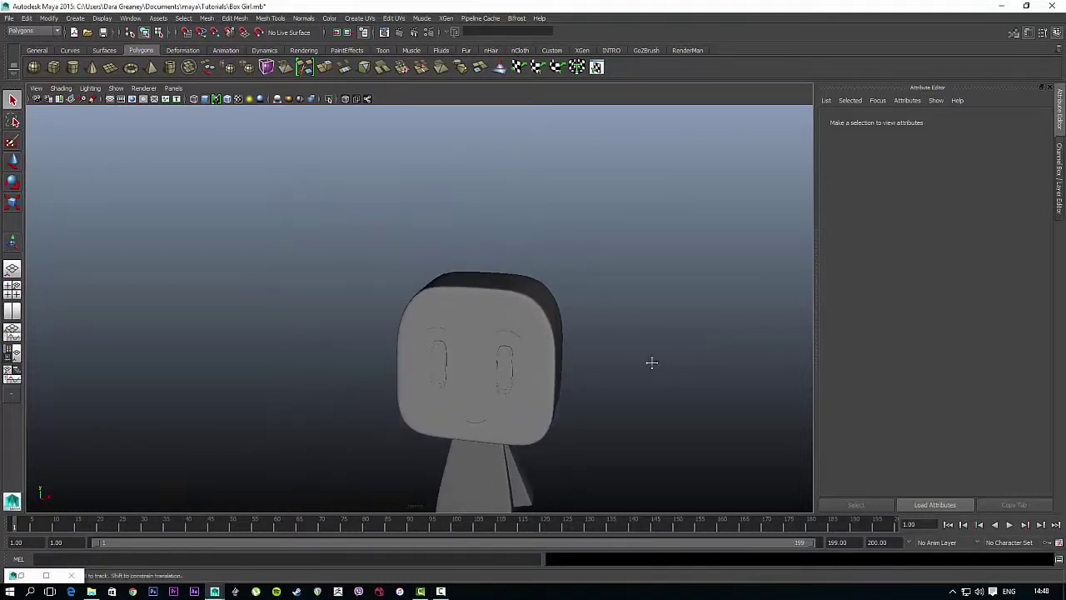
- Check the selectable pieces of the character, including the head, body ring and right eye, and open the Outliner
scroll(621, 280, up, 2)
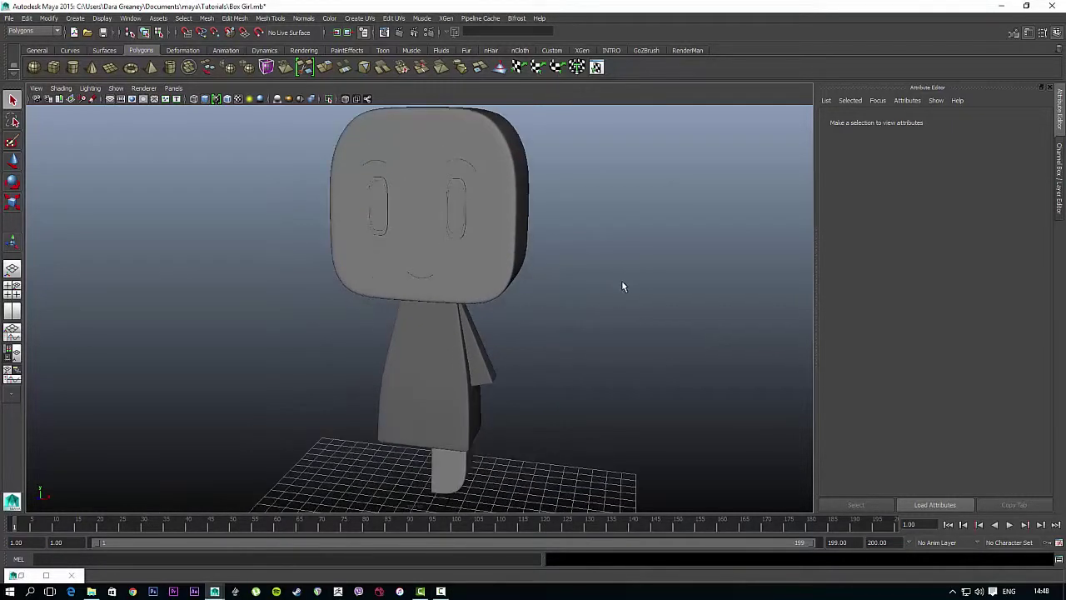
click(518, 262)
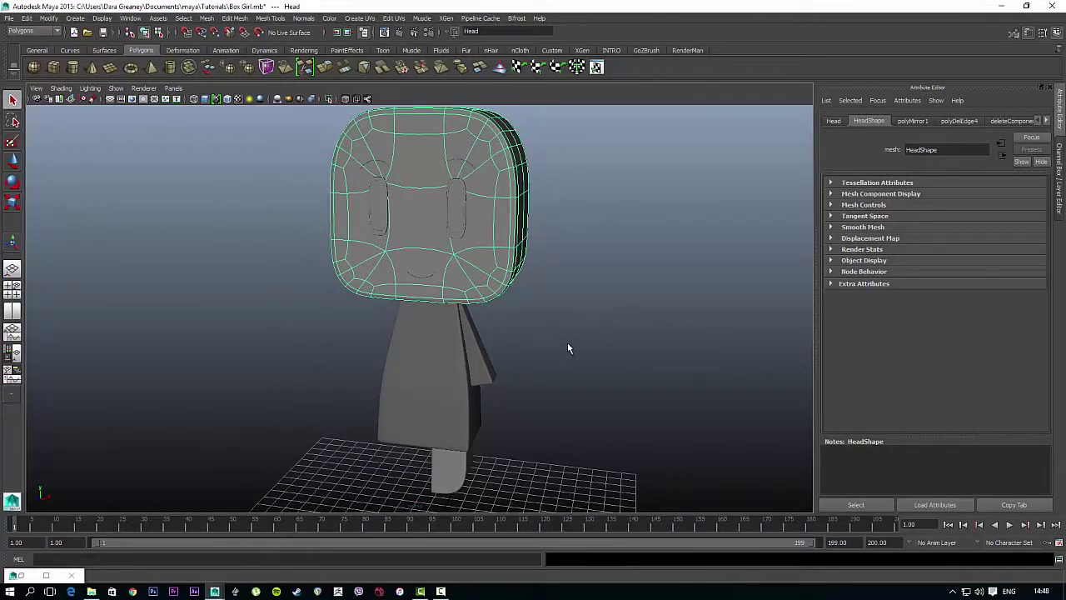
click(414, 342)
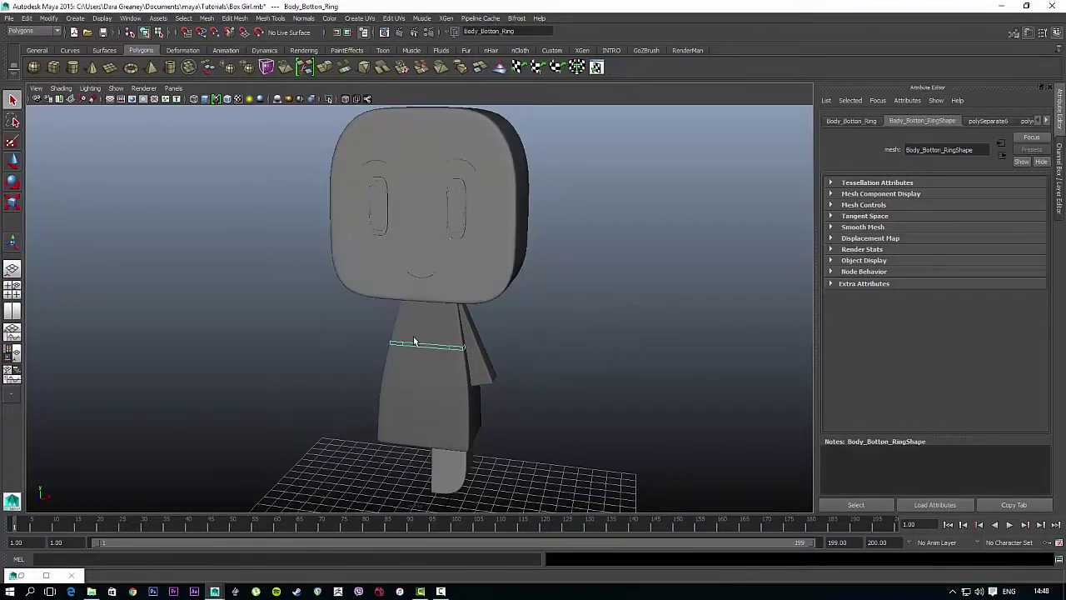
click(369, 217)
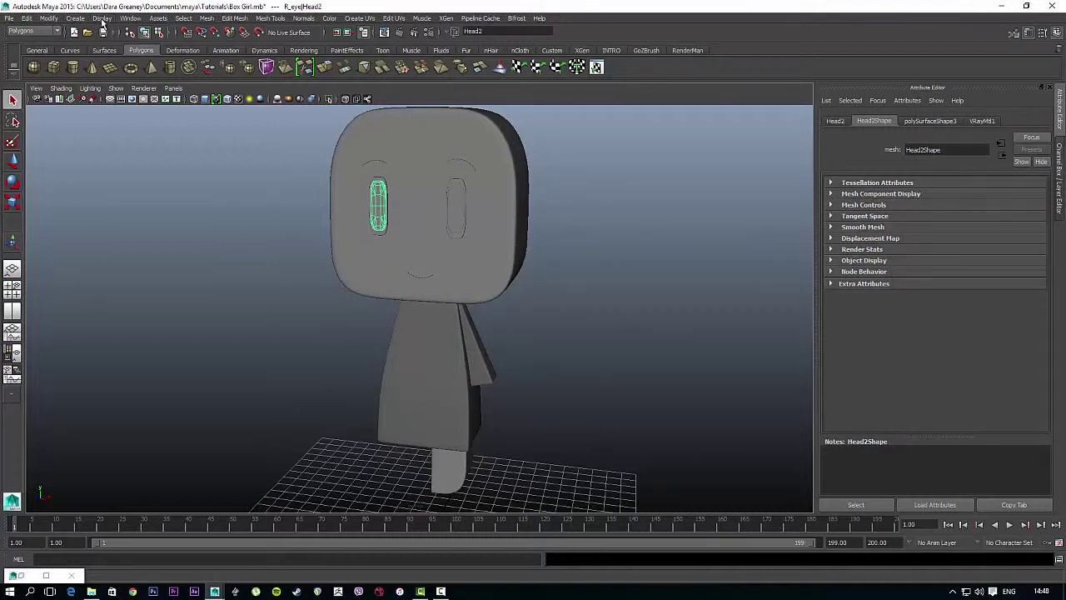
click(132, 19)
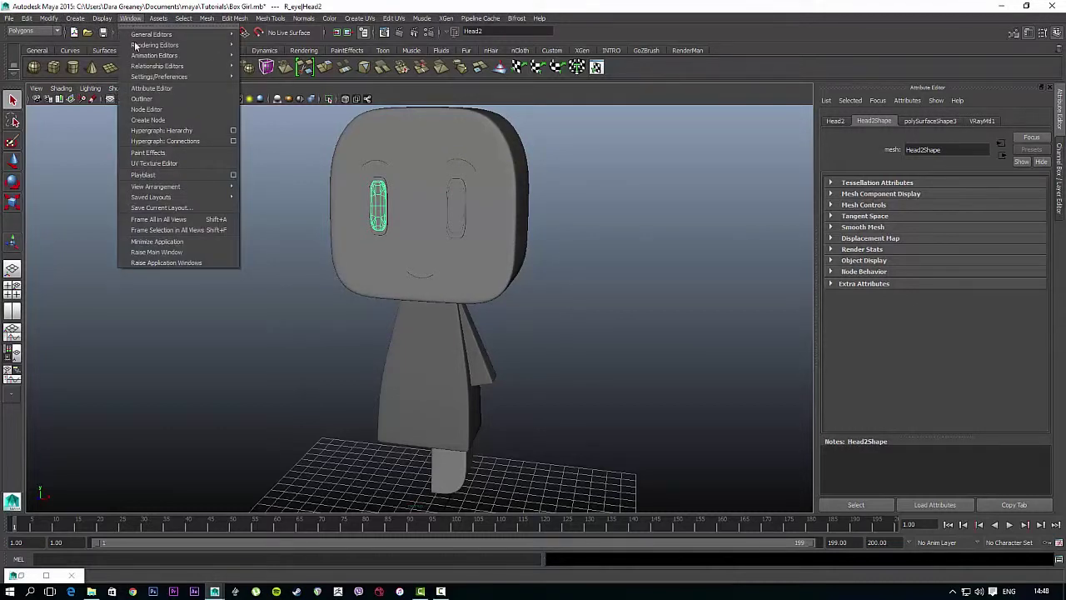
click(140, 99)
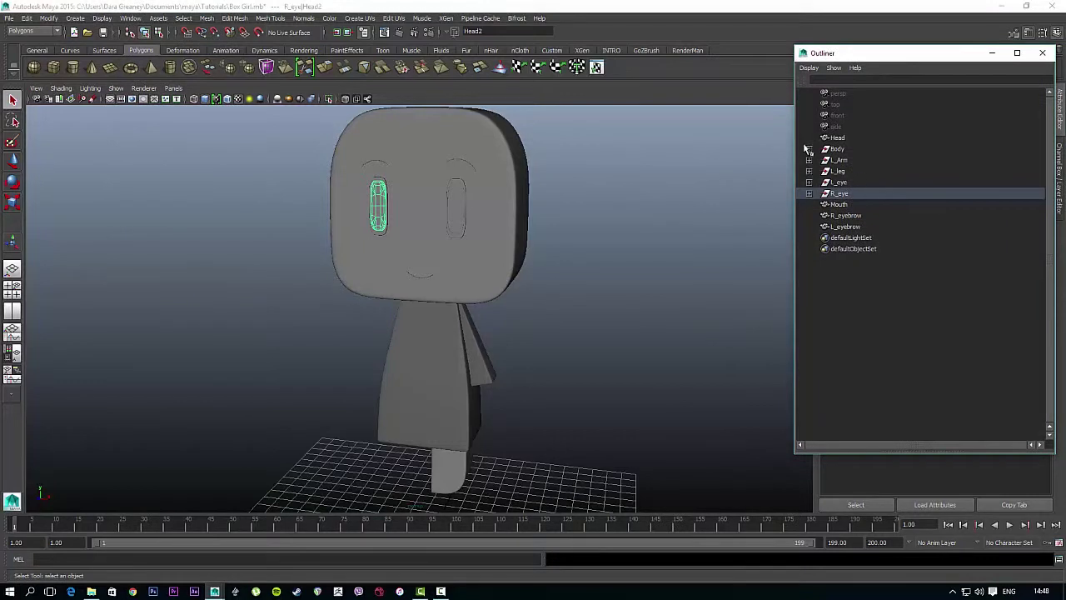
- Select the whole Body group, scale it shorter vertically and raise it to meet the underside of the head
click(809, 148)
click(834, 149)
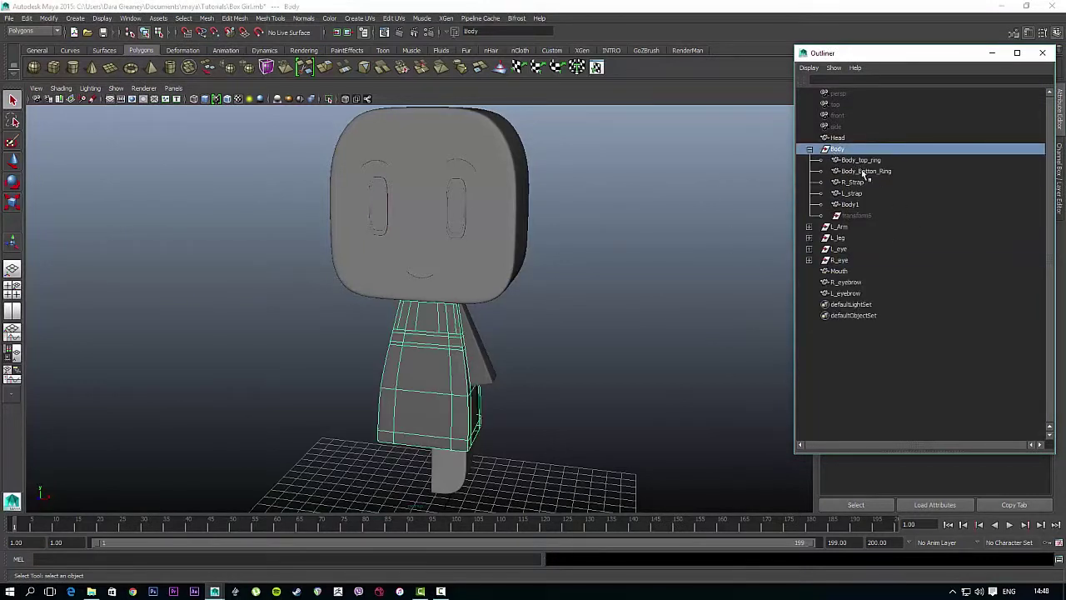
alt+middle_drag(632, 258, 666, 226)
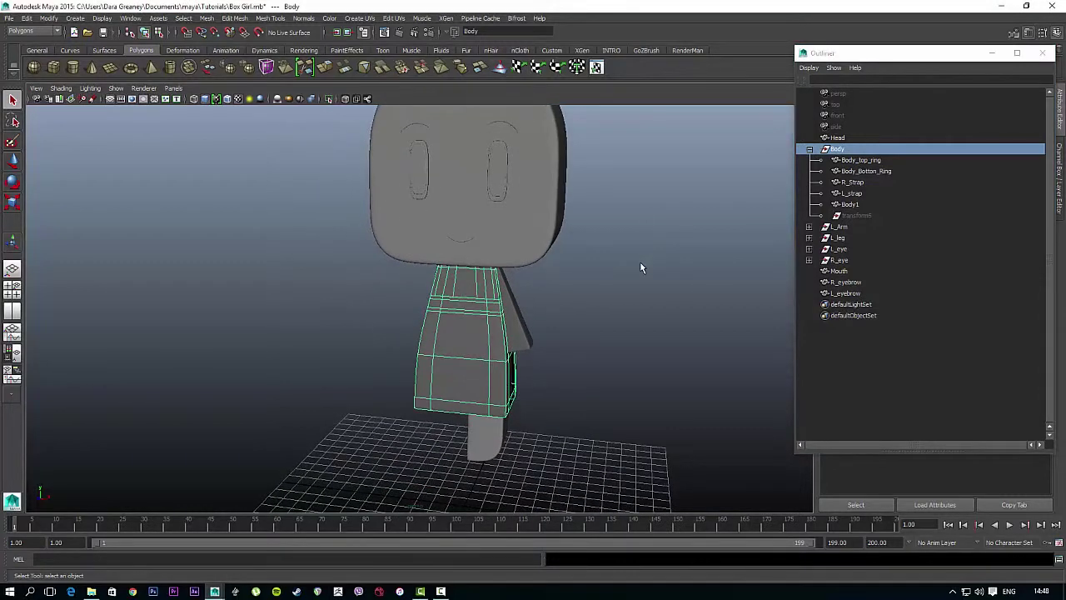
key(r)
alt+drag(659, 311, 516, 241)
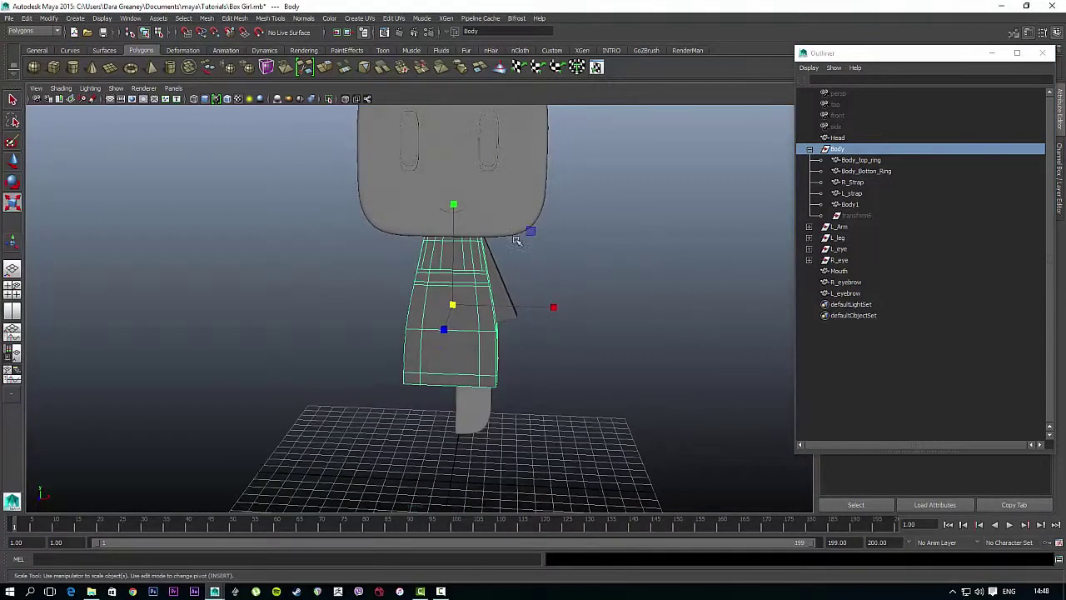
drag(453, 204, 443, 238)
key(w)
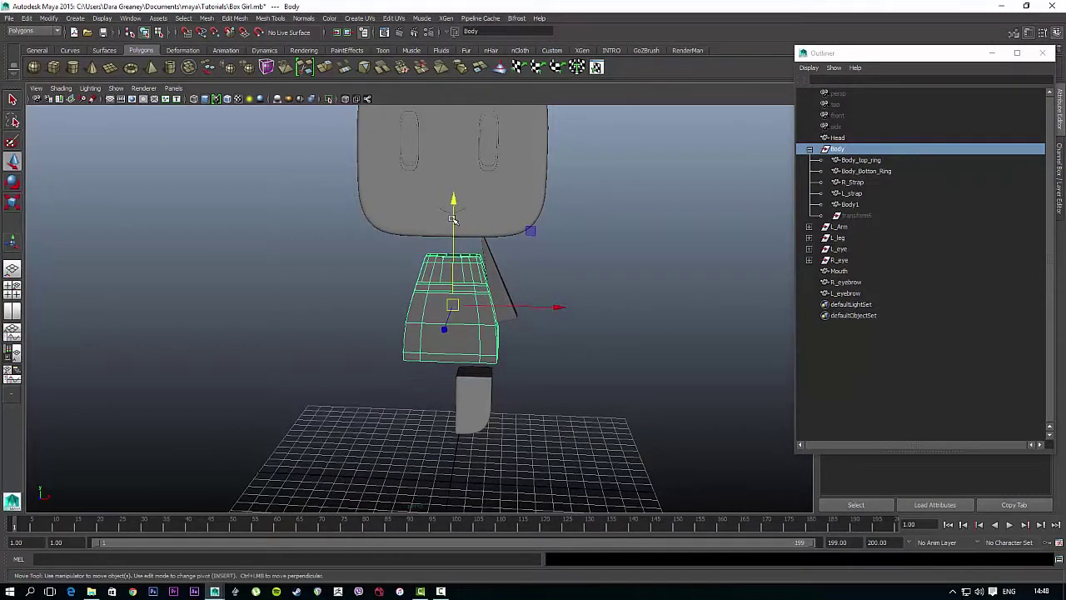
drag(452, 200, 452, 177)
alt+drag(592, 292, 552, 254)
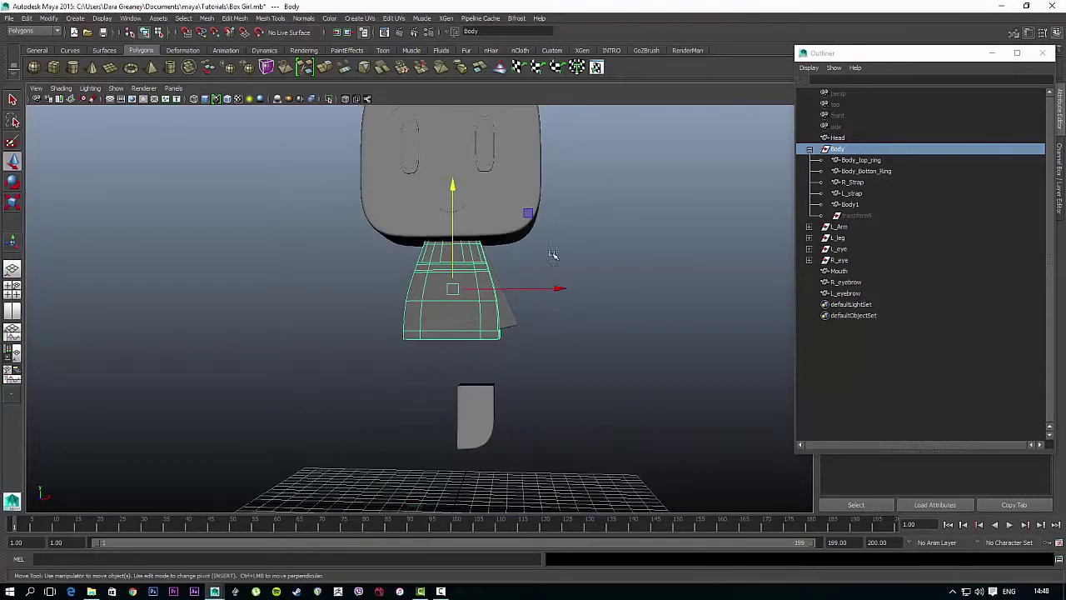
click(480, 409)
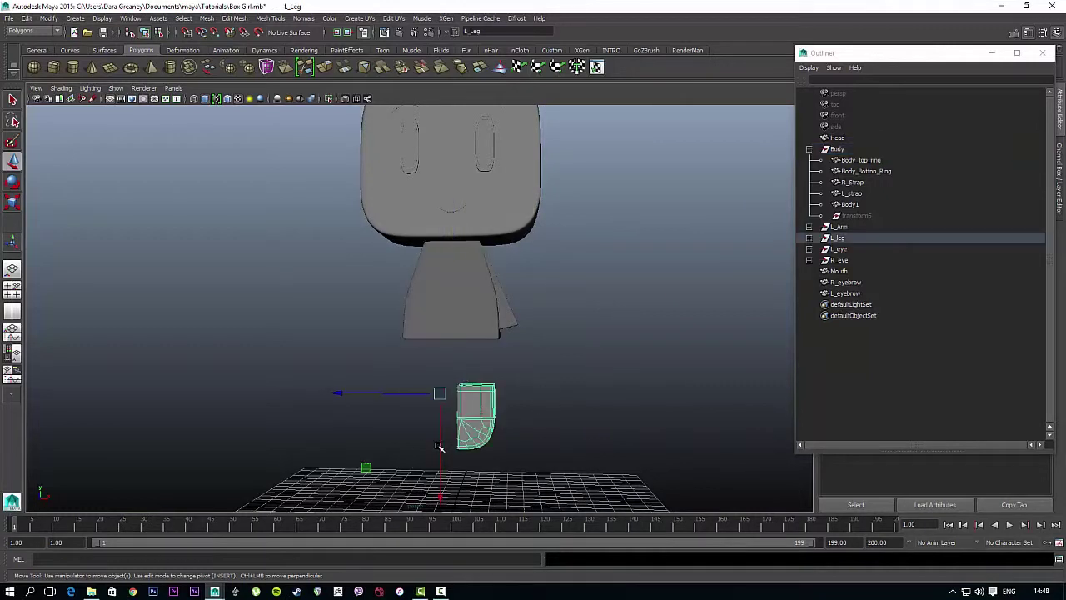
drag(439, 445, 447, 391)
key(ctrl+z)
key(ctrl+z)
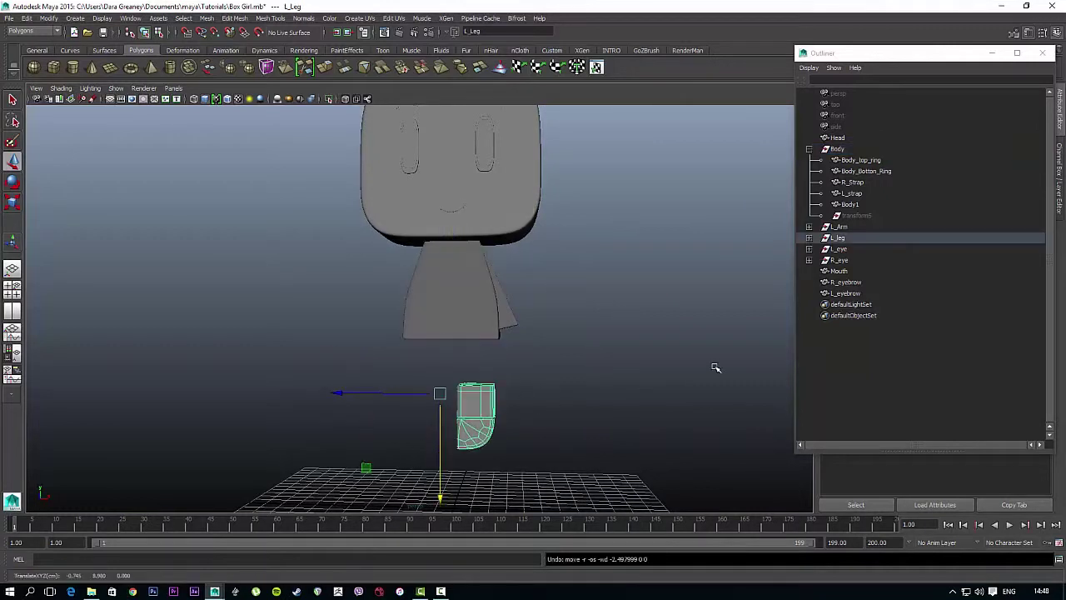
- Select the L_leg group and raise it until it meets the lower edge of the shortened body
click(843, 238)
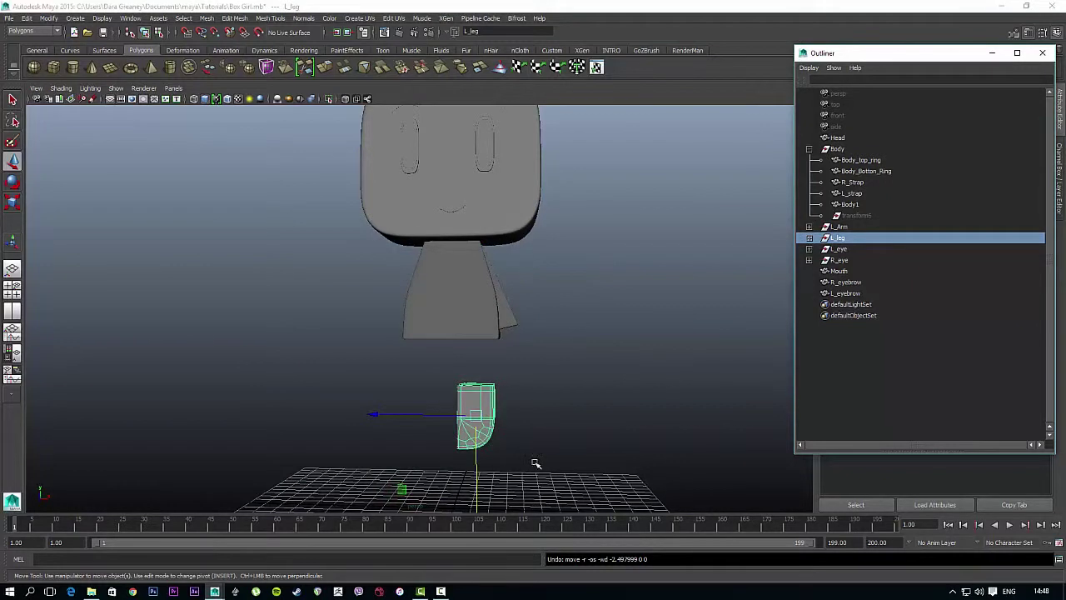
drag(477, 468, 479, 408)
scroll(493, 409, up, 3)
alt+middle_drag(552, 417, 538, 381)
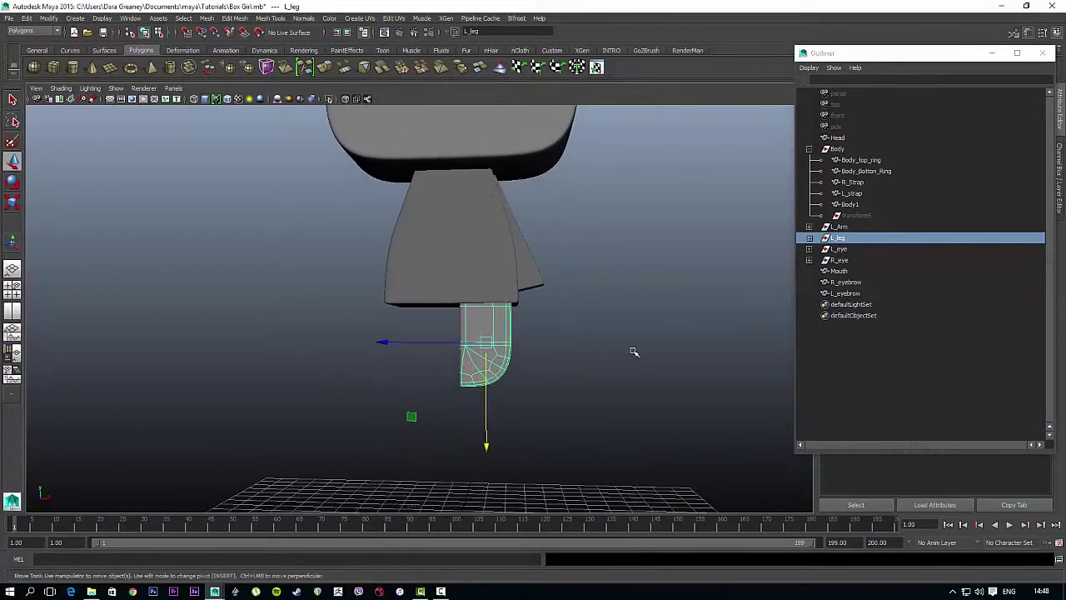
alt+drag(635, 352, 621, 417)
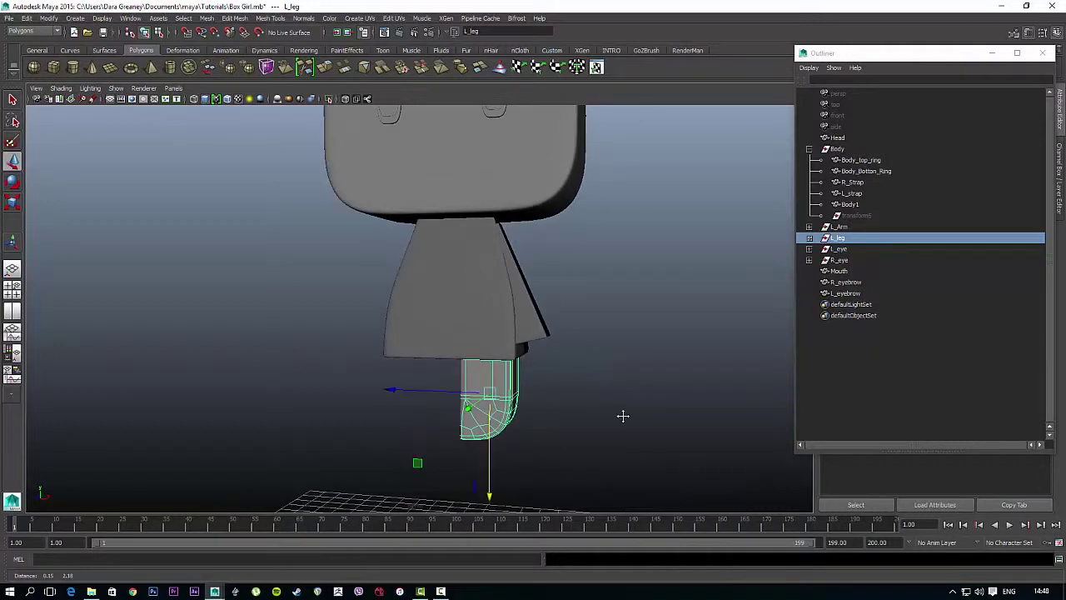
- Scale the L_Arm group shorter along its length and move it up to the shoulder, just below the head
click(835, 227)
key(r)
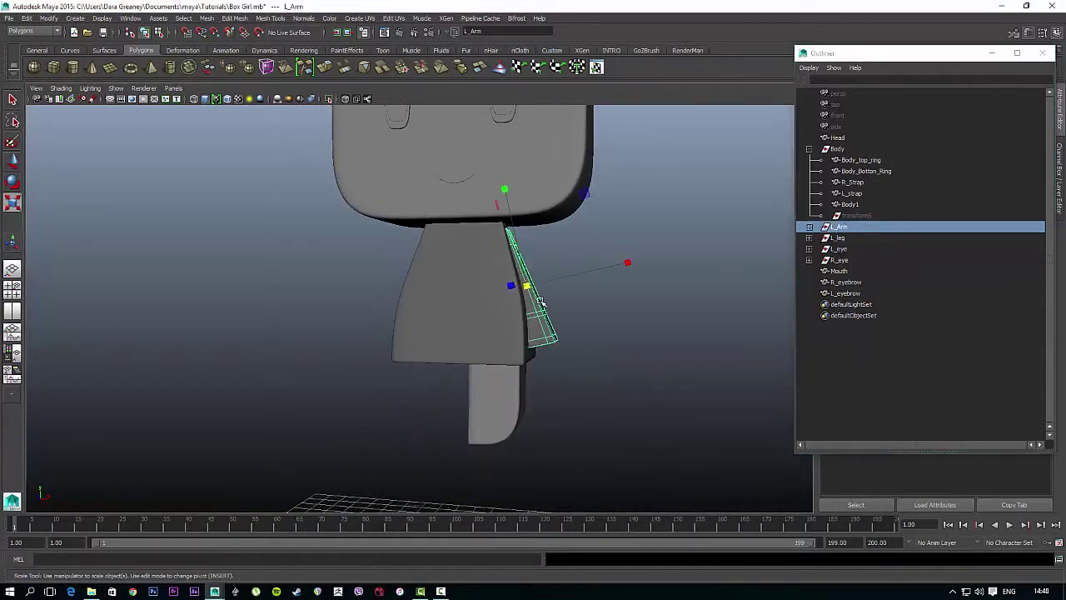
drag(506, 190, 513, 217)
key(w)
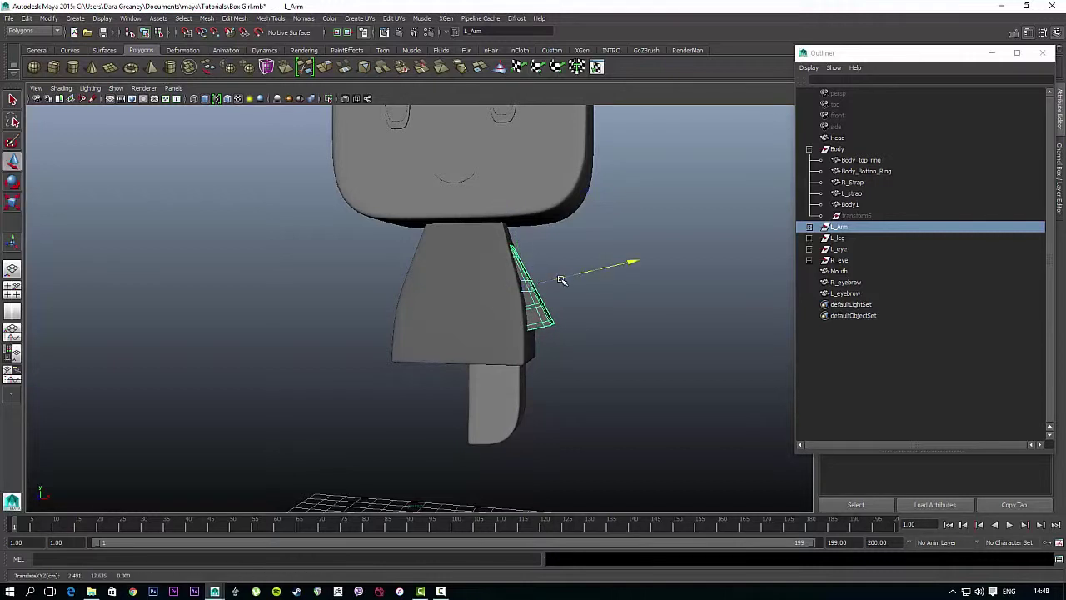
drag(511, 196, 497, 153)
- Rotate the L_Arm group slightly outward and shift it a little away from the body, leaving it deselected
key(r)
key(e)
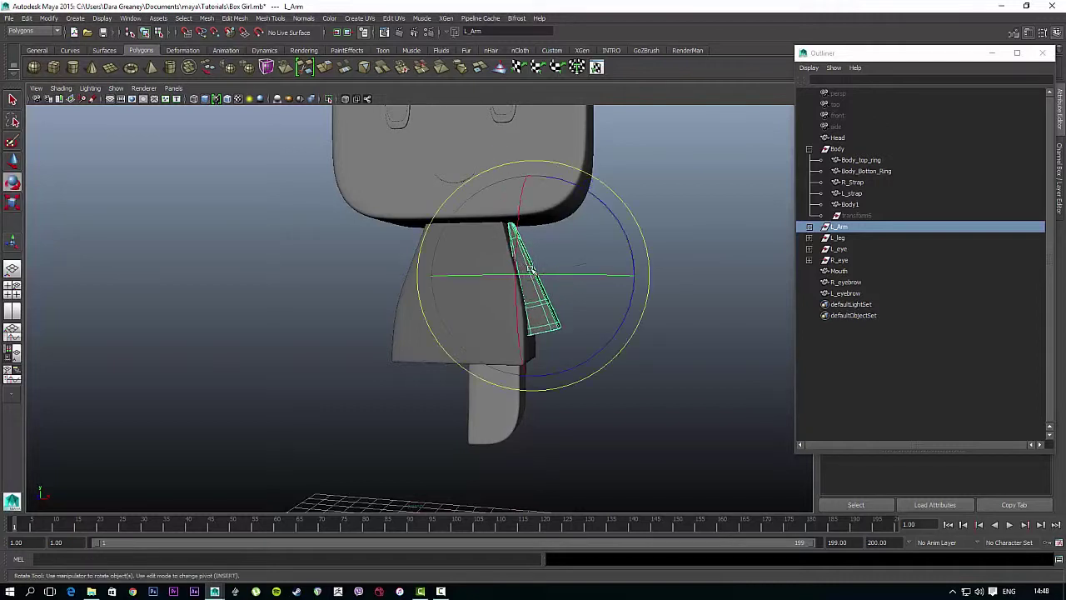
drag(609, 211, 603, 218)
key(q)
key(w)
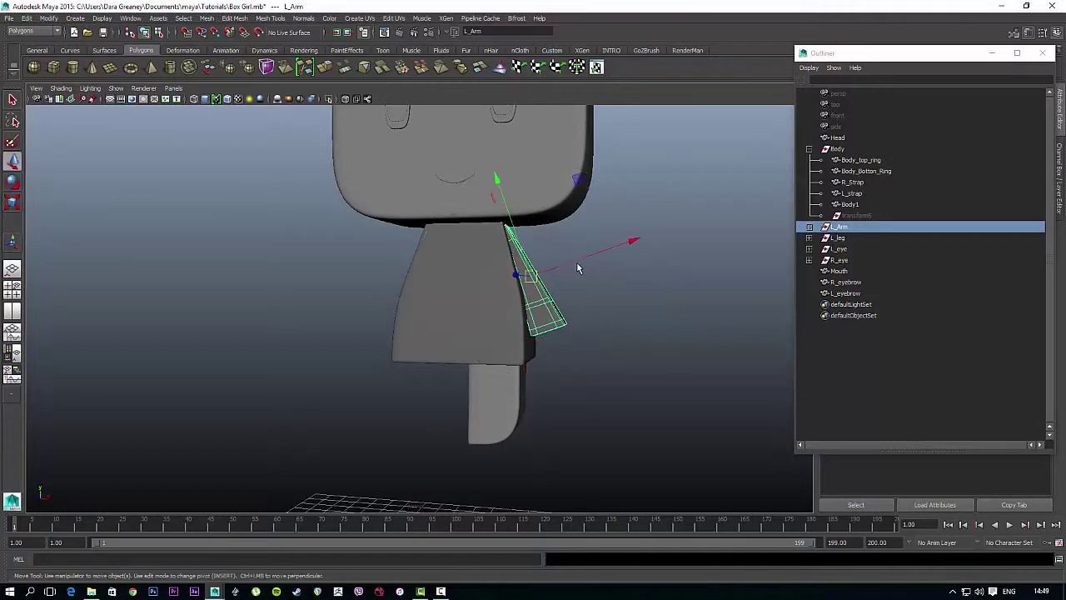
drag(576, 261, 578, 258)
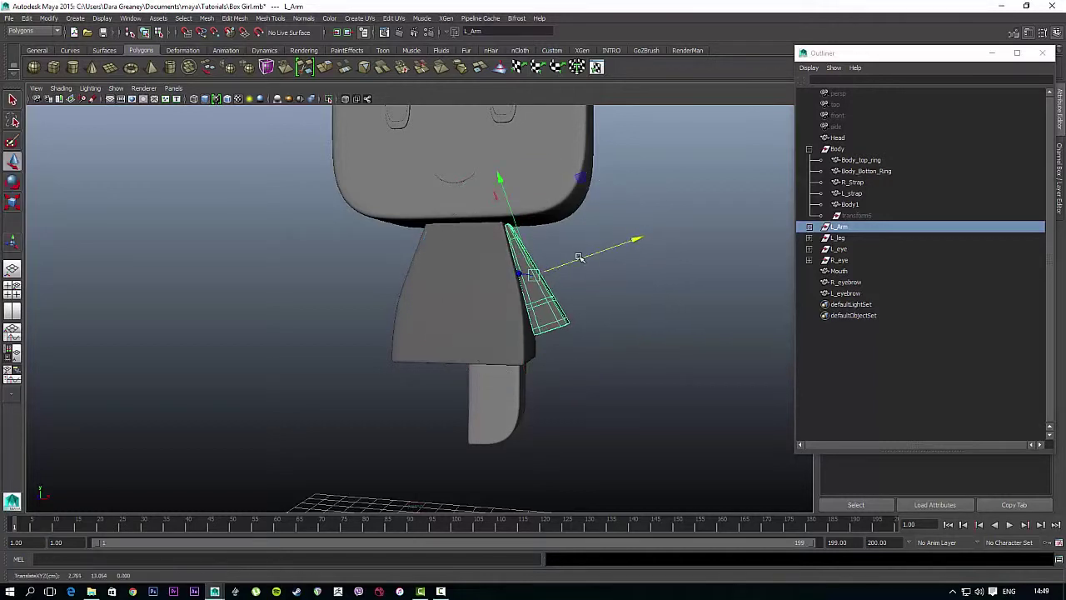
click(586, 305)
- Select the L_eye and R_eye groups together and lower both eyes on the face
alt+drag(588, 306, 603, 364)
alt+drag(641, 321, 621, 412)
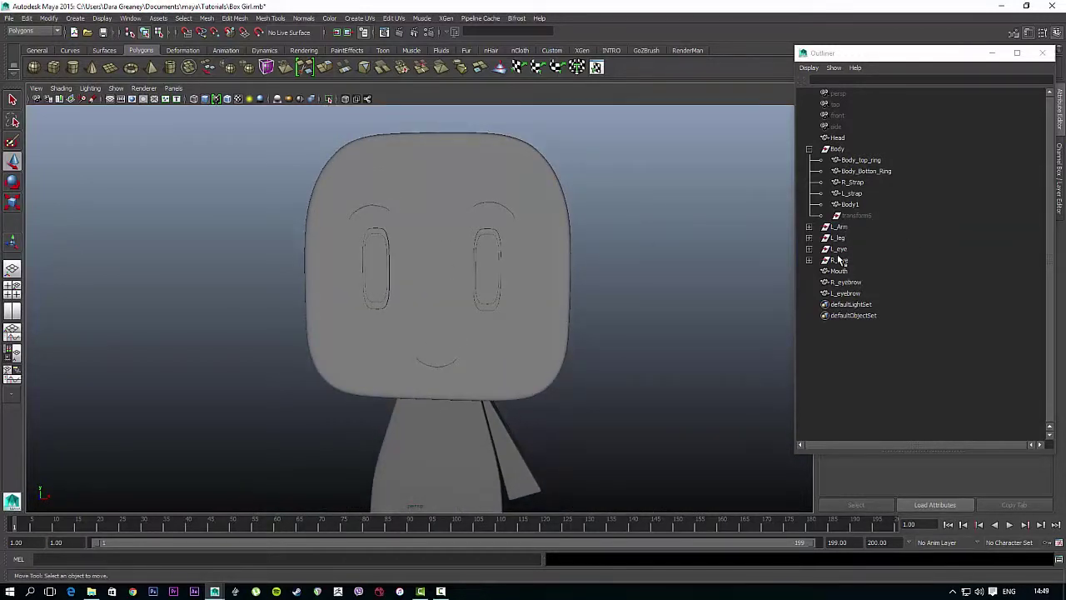
click(821, 146)
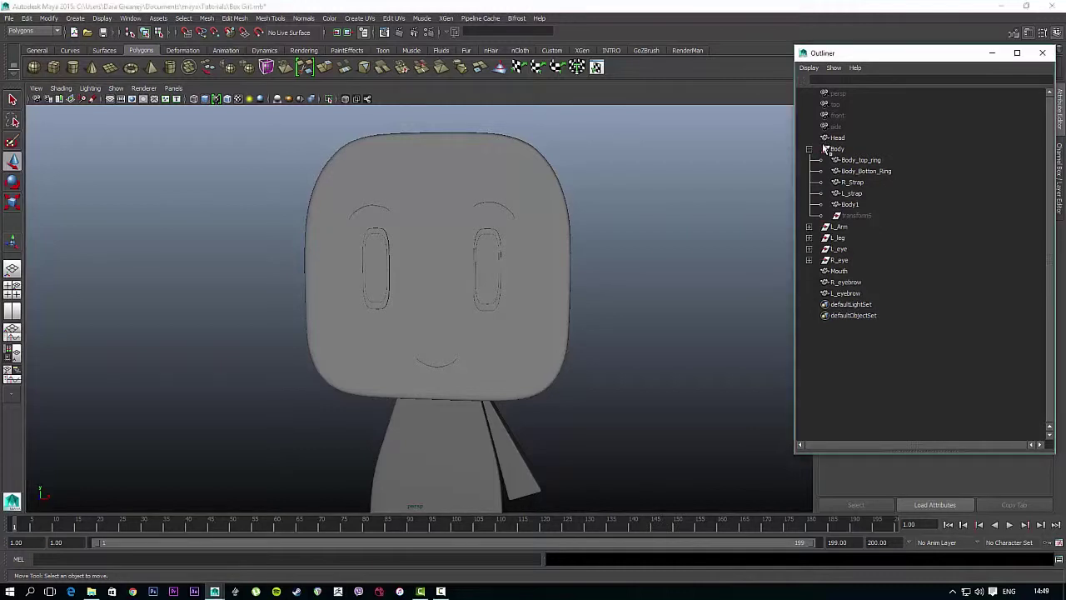
click(840, 241)
click(836, 229)
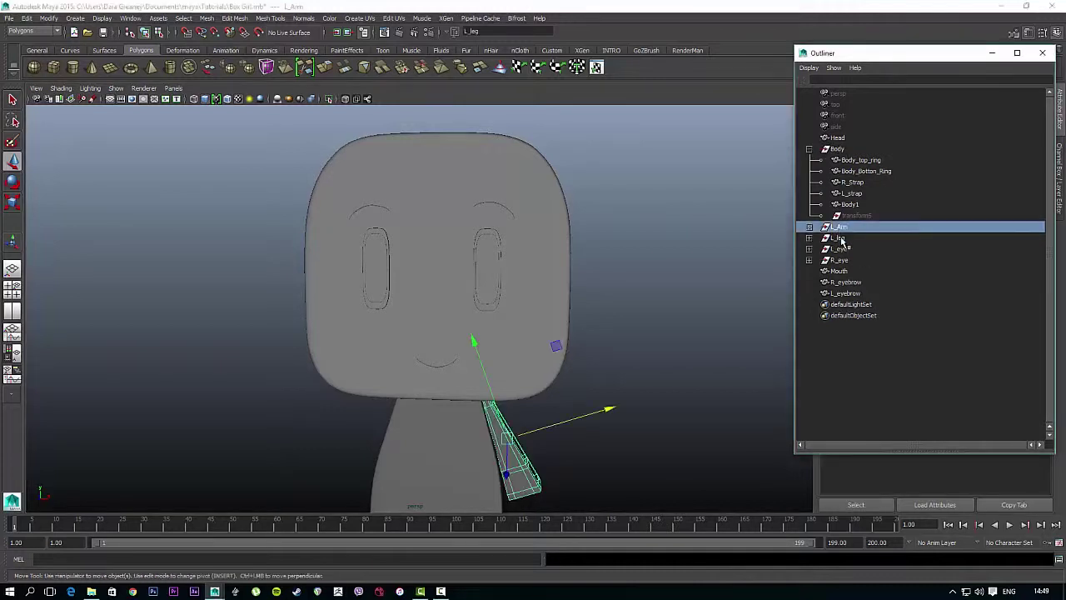
click(841, 240)
click(843, 262)
click(840, 249)
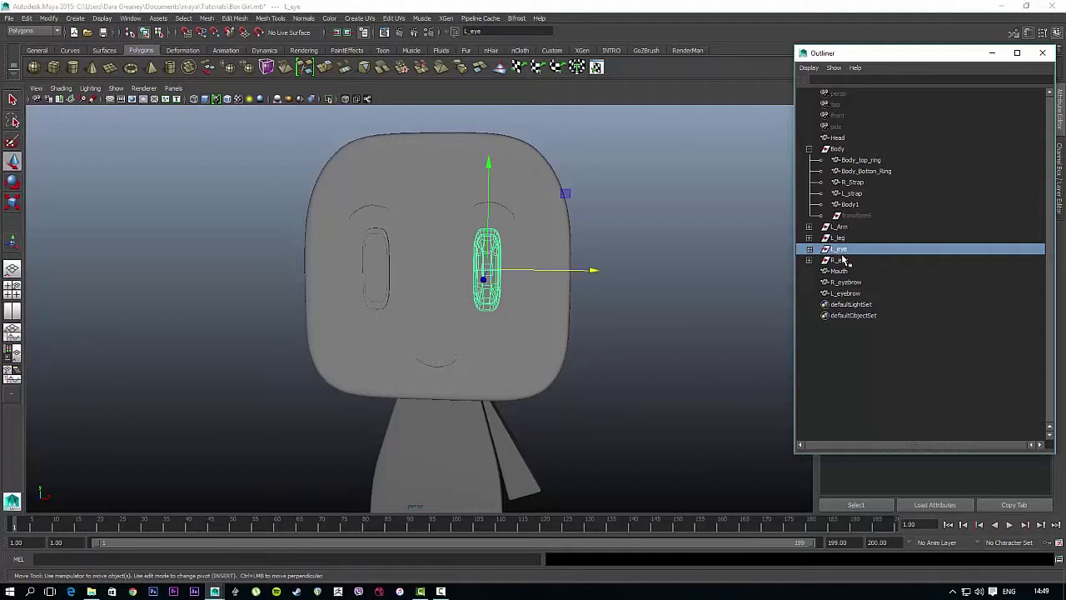
ctrl+click(841, 260)
drag(379, 167, 374, 192)
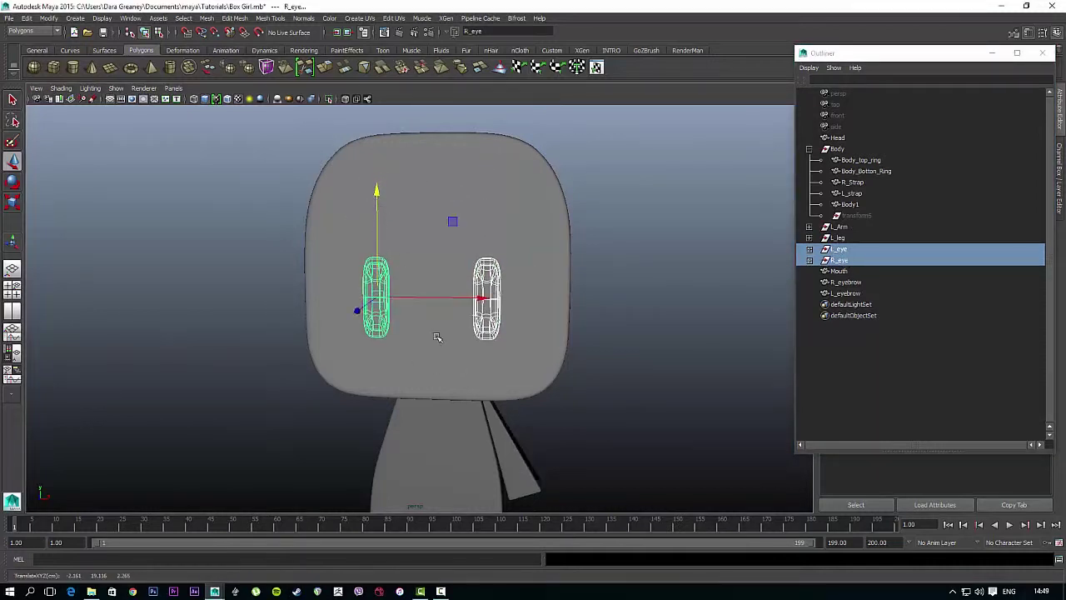
- Select the Mouth and nudge it slightly down on the face
click(441, 366)
drag(472, 364, 471, 364)
alt+drag(633, 383, 637, 373)
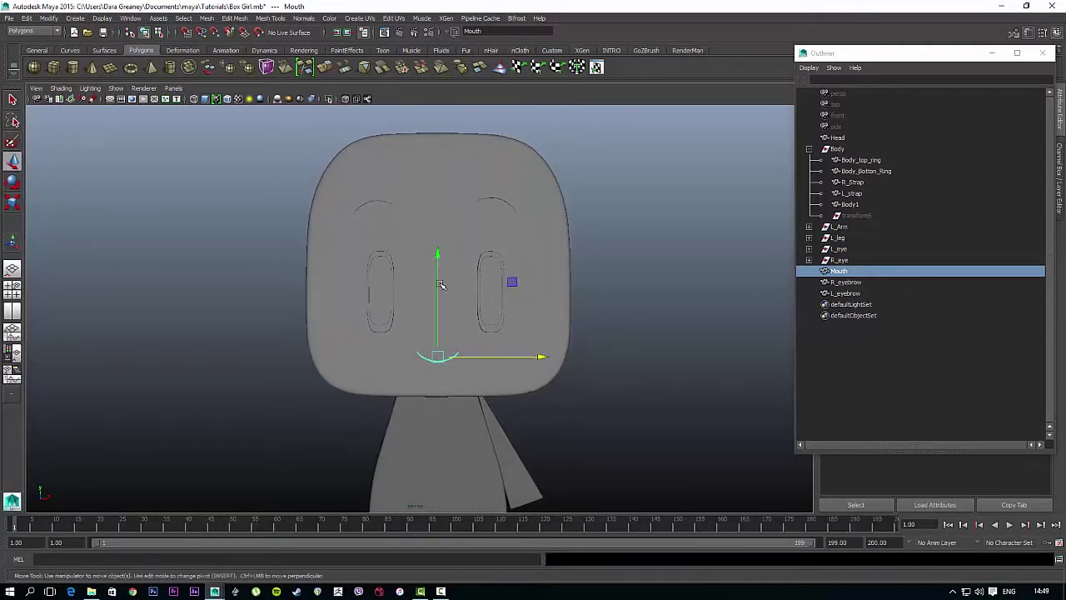
drag(441, 285, 438, 289)
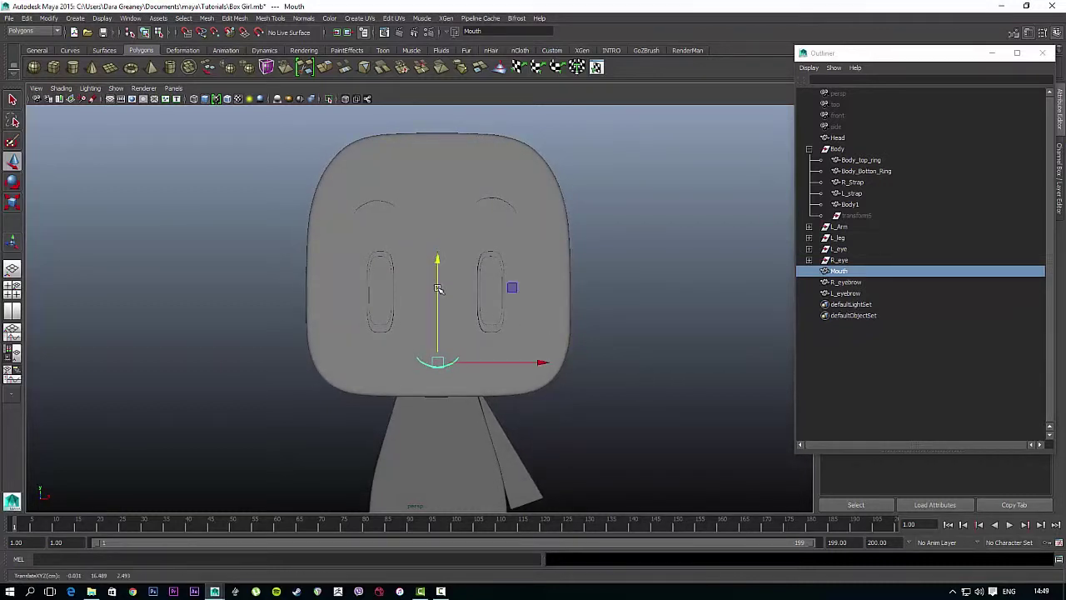
- Select R_eyebrow and L_eyebrow, set the Move Tool axis to World and lower both eyebrows closer to the eyes
click(847, 281)
shift+click(847, 293)
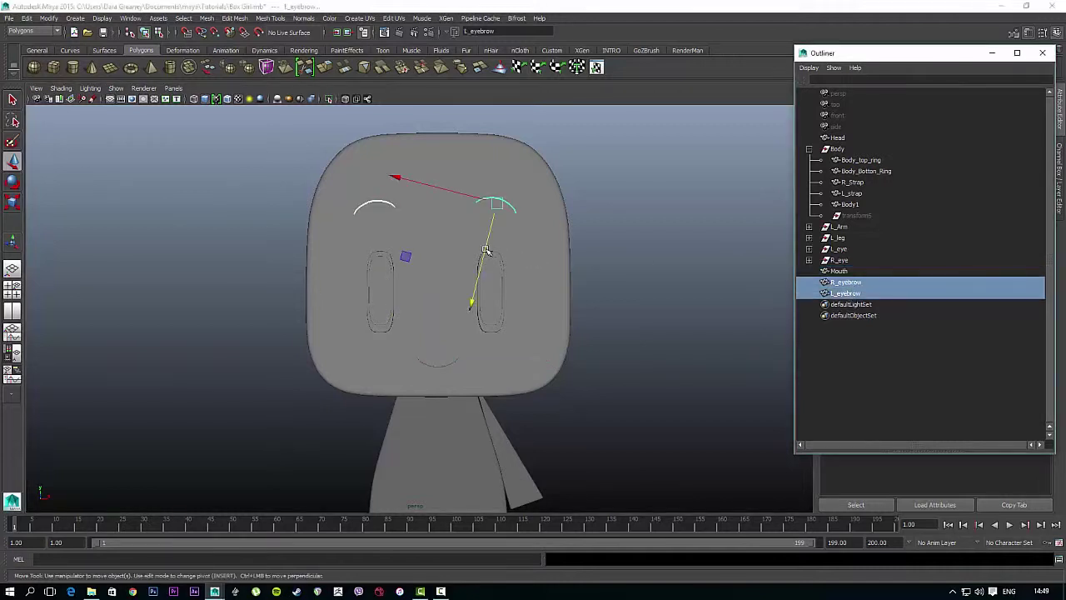
drag(484, 250, 484, 268)
key(ctrl+z)
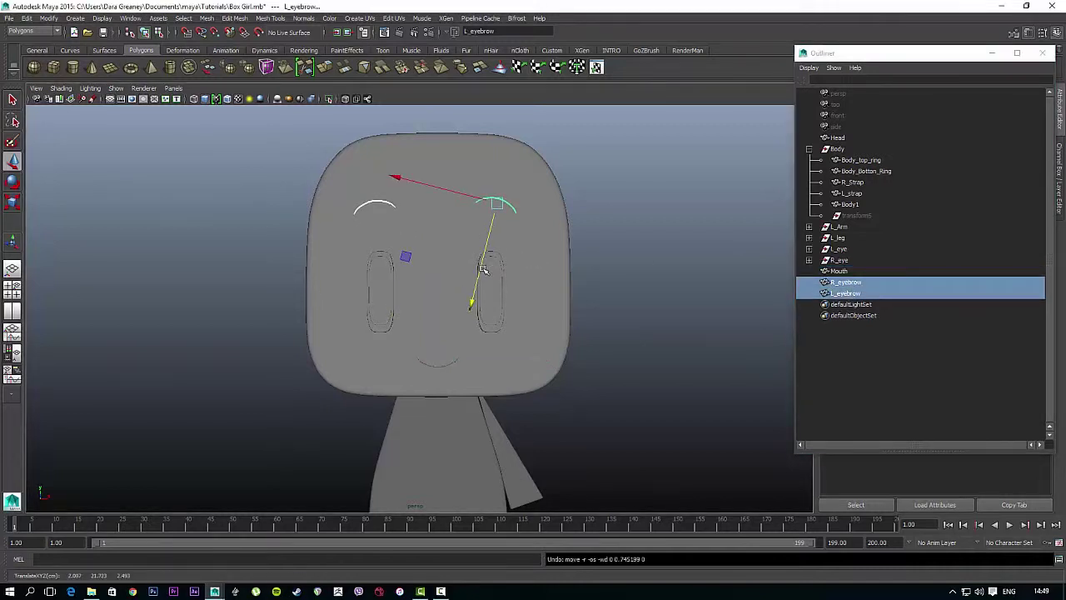
double_click(14, 163)
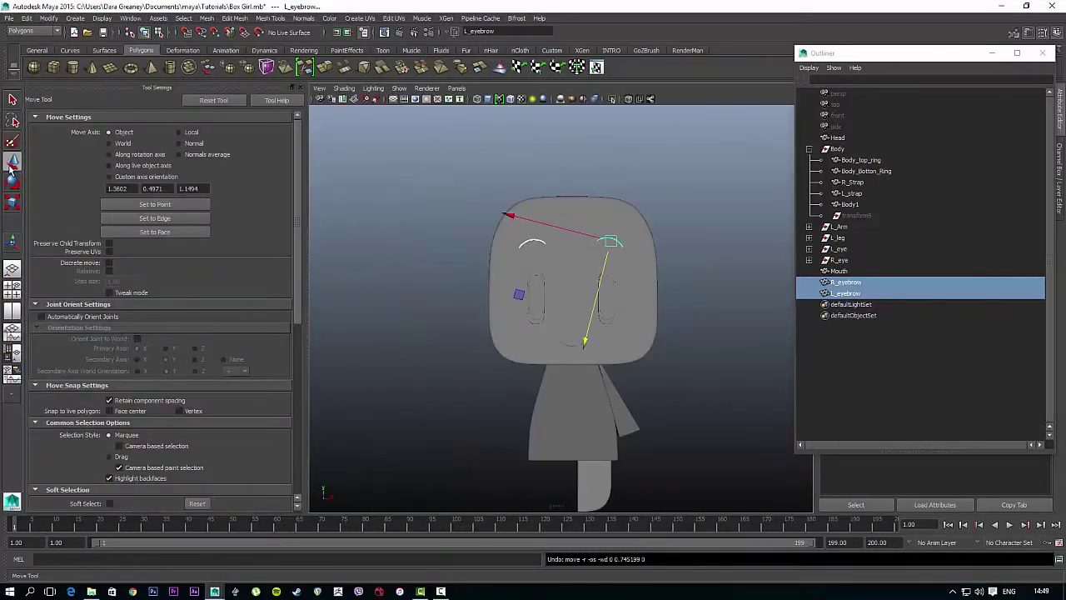
click(108, 143)
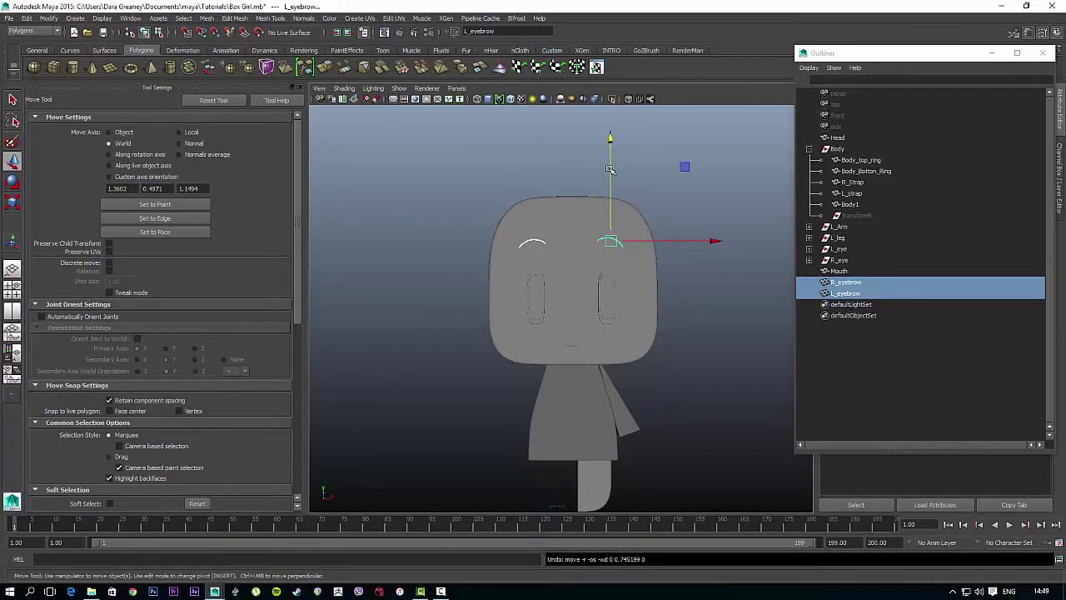
drag(610, 169, 611, 179)
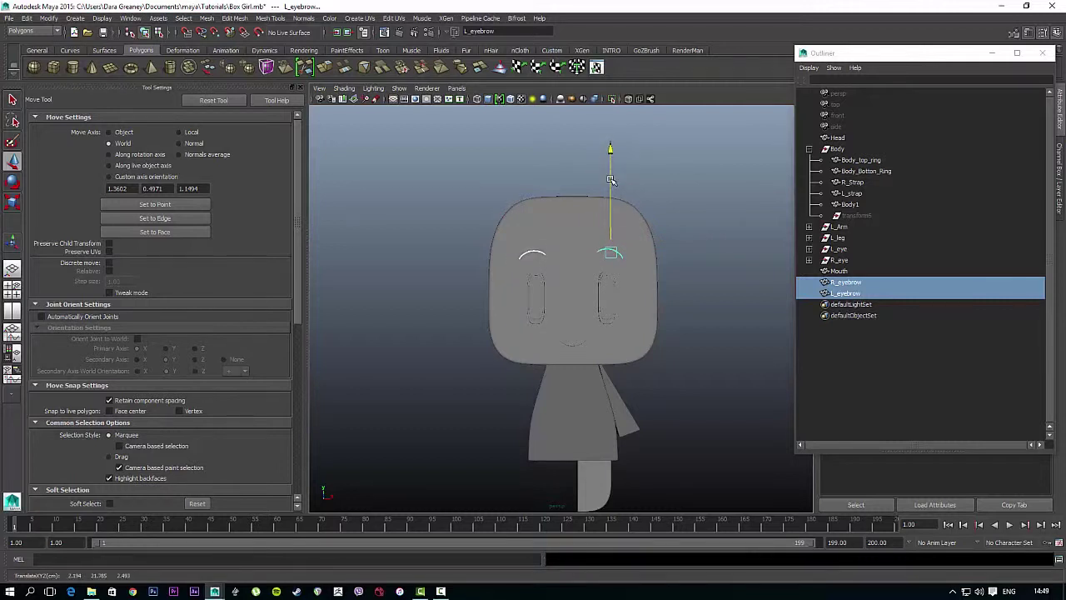
- Deselect the eyebrows, inspect the character's overall proportions from several angles and select the Head mesh
click(723, 266)
alt+drag(733, 331, 705, 363)
alt+middle_drag(705, 363, 697, 259)
alt+right_drag(697, 259, 684, 295)
alt+middle_drag(719, 276, 696, 419)
alt+drag(697, 421, 693, 315)
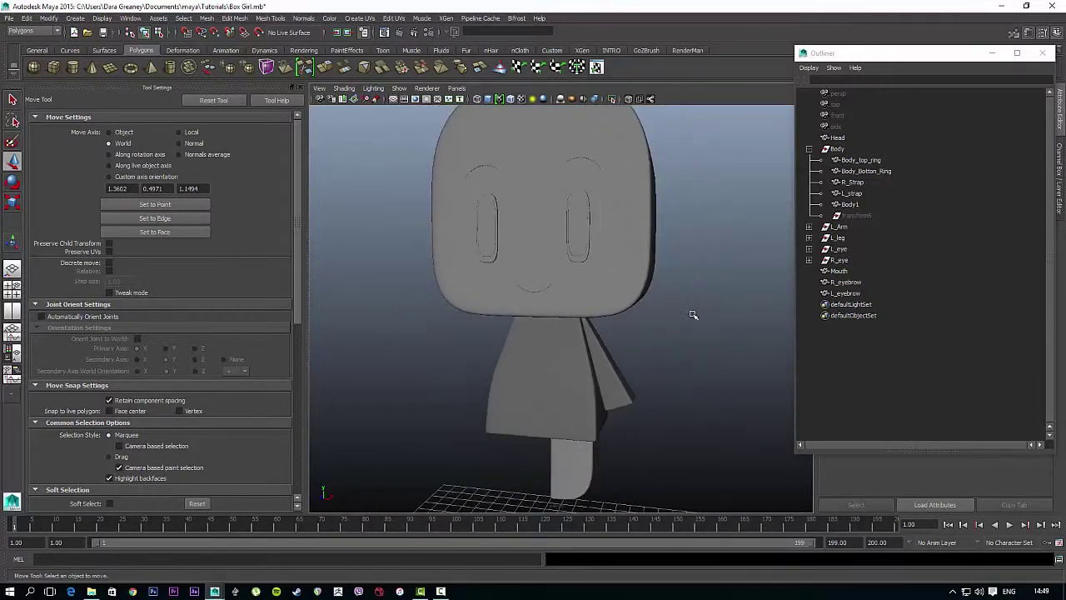
alt+drag(700, 276, 609, 234)
click(609, 229)
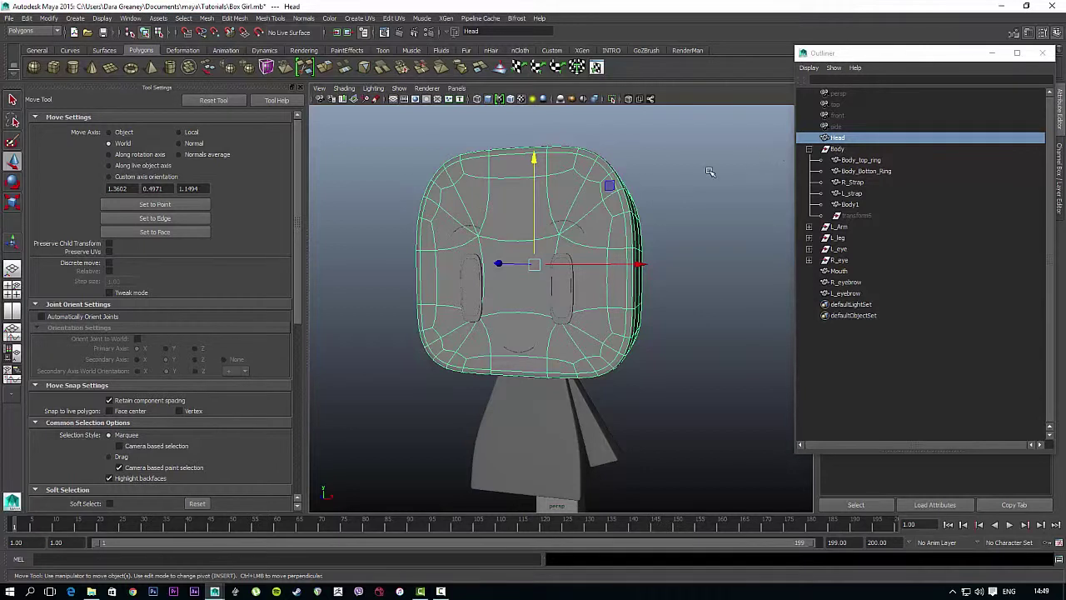
- Duplicate the Head mesh and rename the copy Hair
key(ctrl+d)
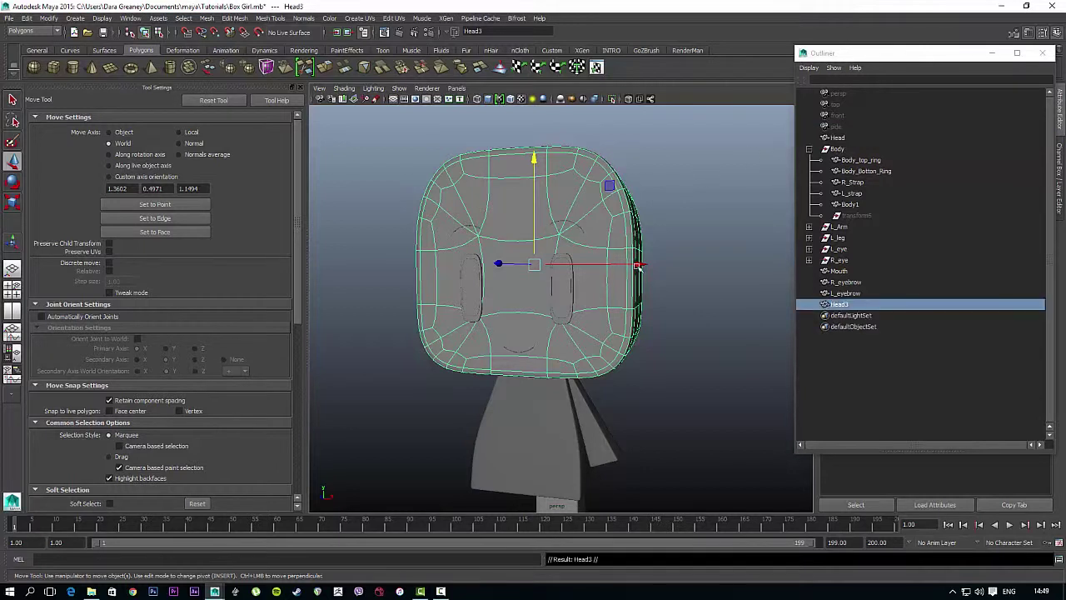
click(843, 304)
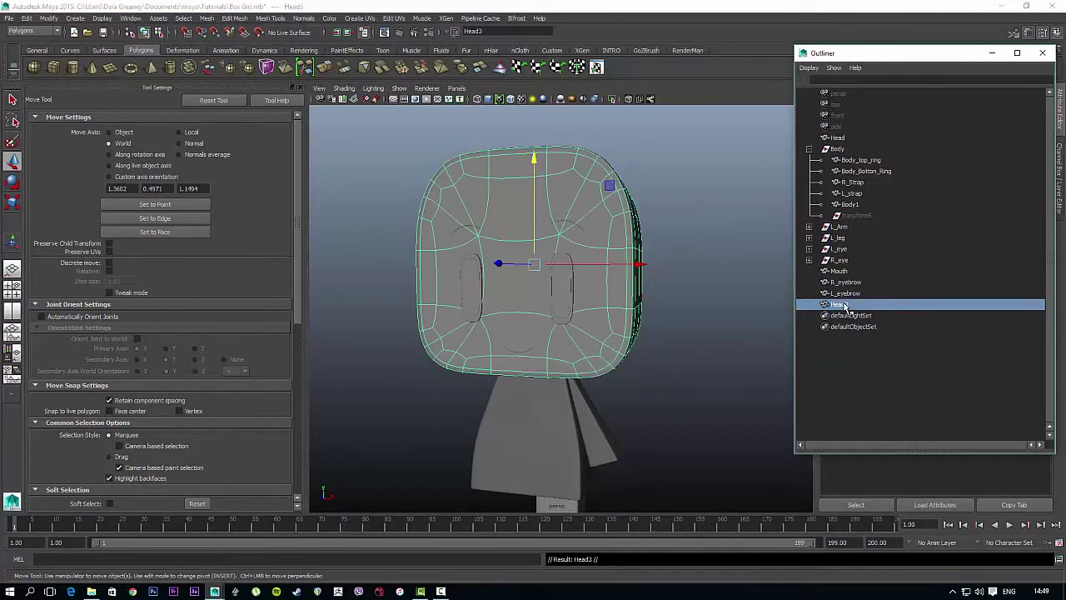
double_click(842, 304)
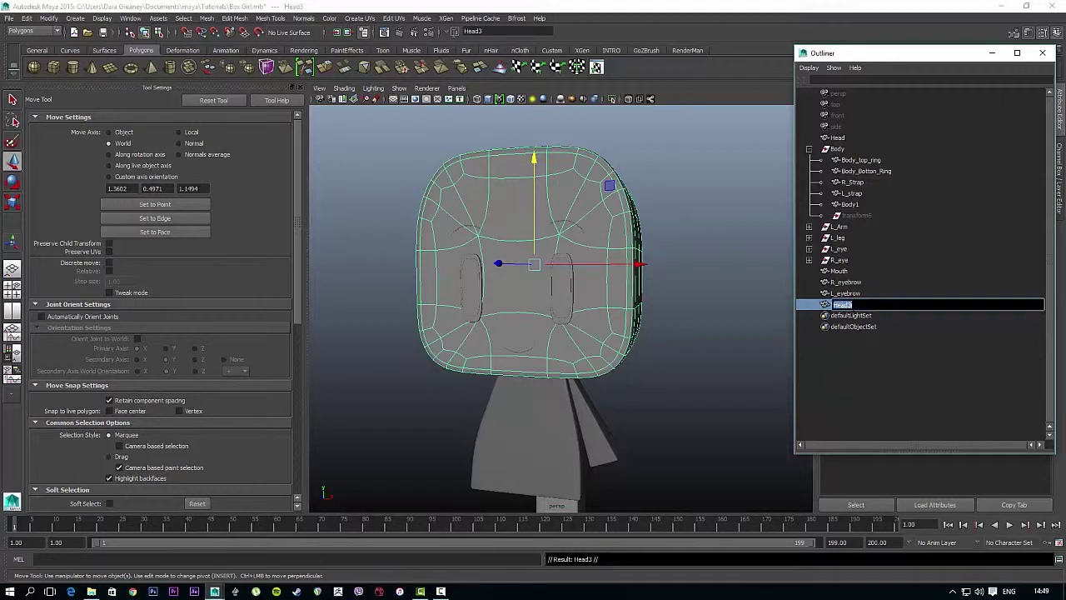
key(Return)
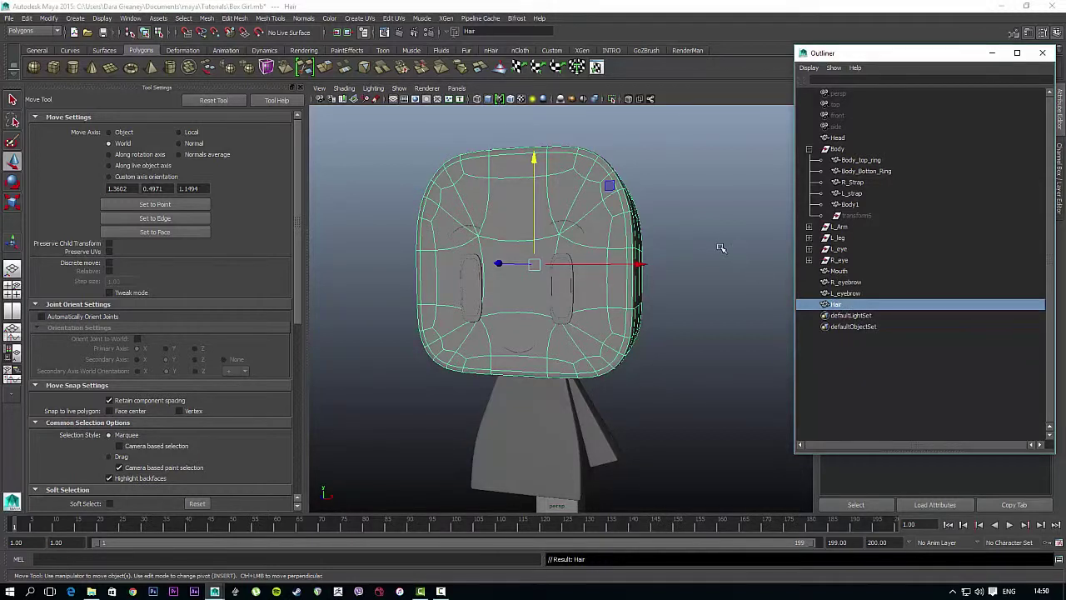
- Select the original Head mesh, turn off its smooth preview and scale it up slightly in all directions
click(721, 248)
click(594, 240)
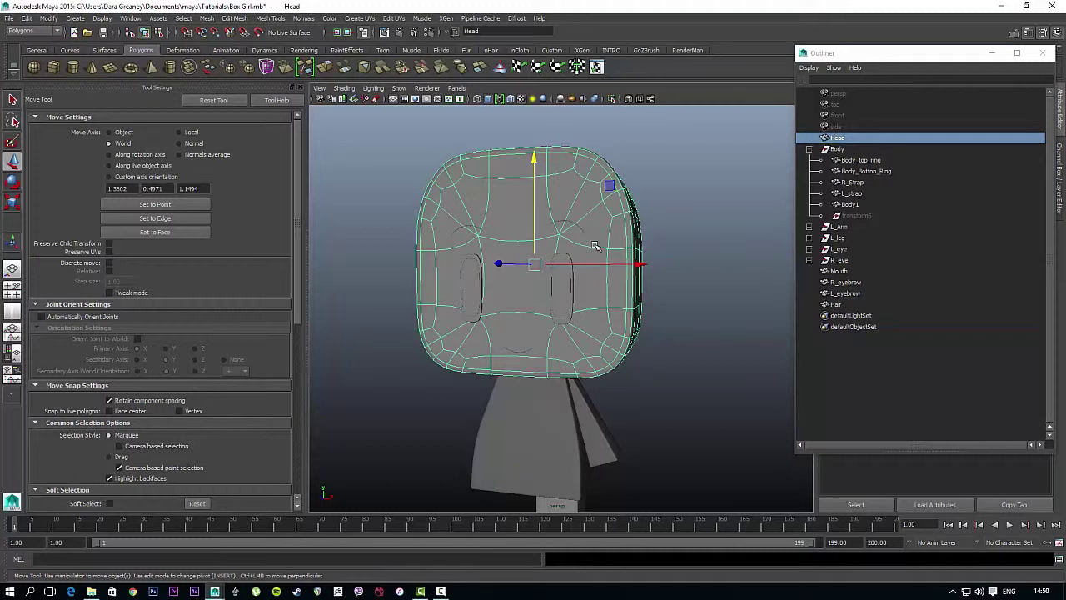
key(1)
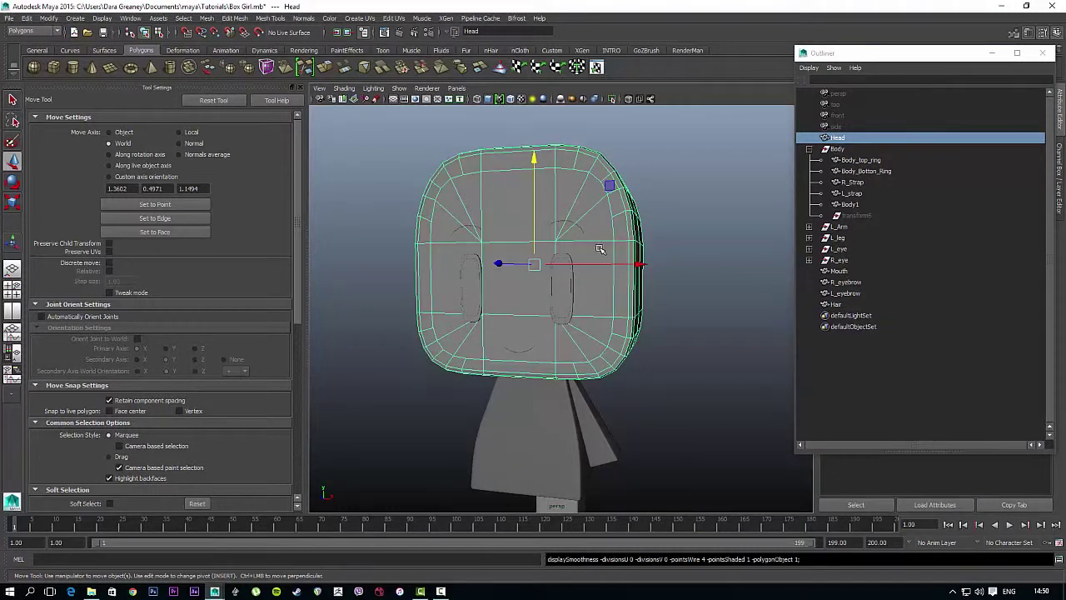
key(r)
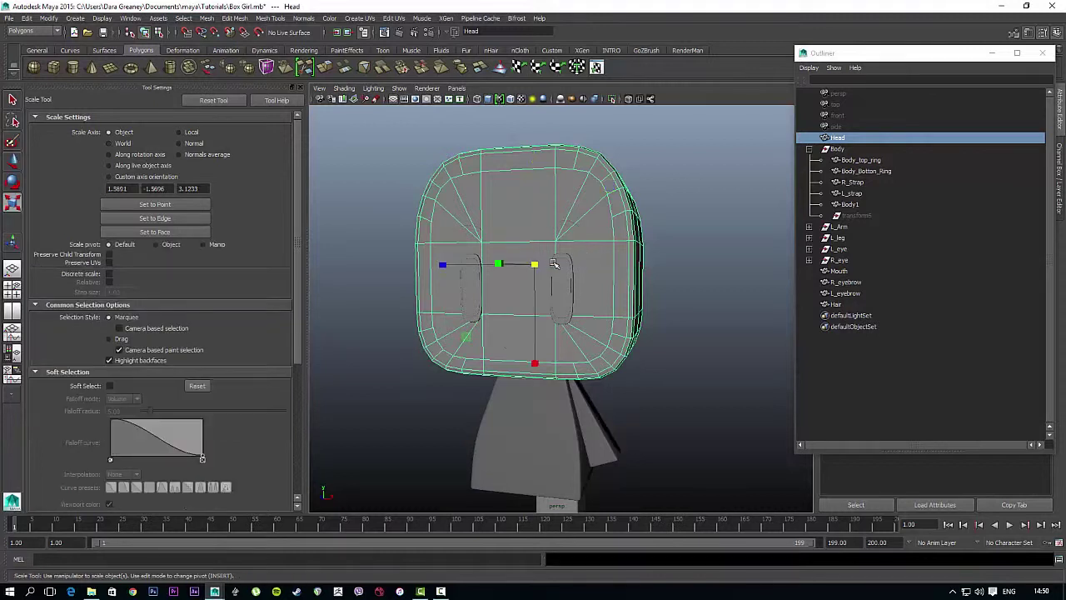
drag(533, 265, 547, 271)
mouse_move(627, 279)
alt+mouse_down()
mouse_move(583, 278)
mouse_move(637, 279)
alt+mouse_up()
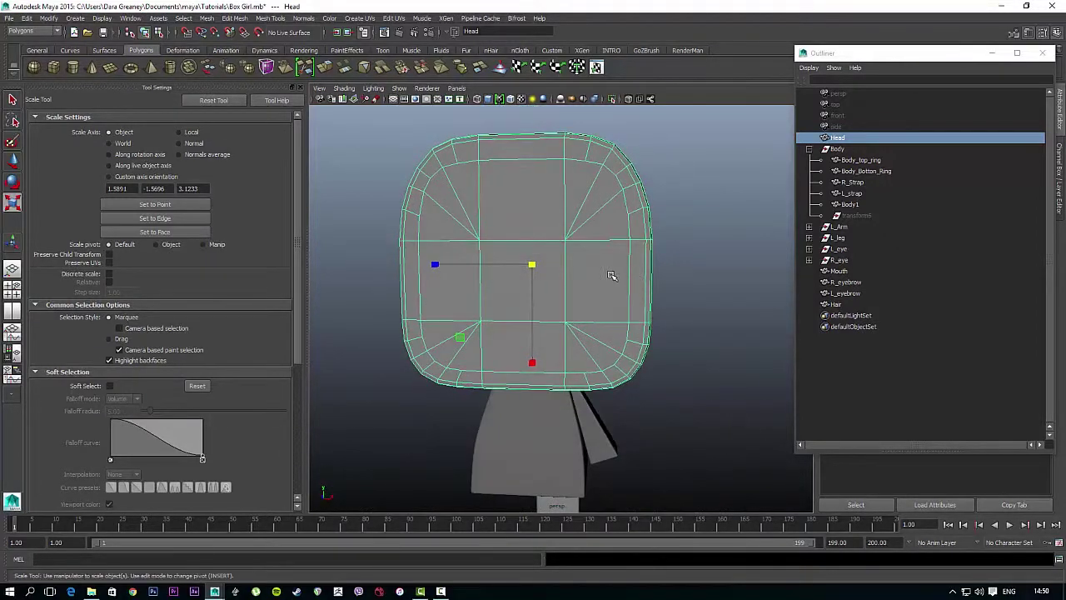
- Select a vertical side edge on the Head mesh and split its edge ring with a horizontal loop at mid-height
right_drag(596, 274, 608, 243)
click(630, 277)
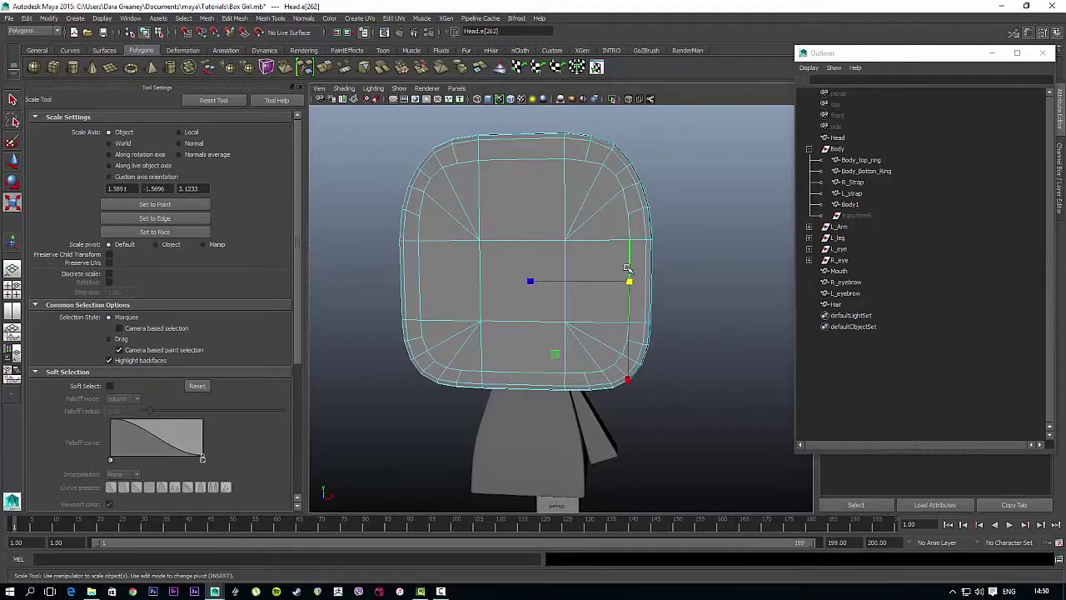
ctrl+right_drag(627, 268, 634, 294)
- Select all faces of the enlarged Head mesh's rear half in the top view and delete them
alt+drag(731, 317, 616, 326)
right_click(615, 325)
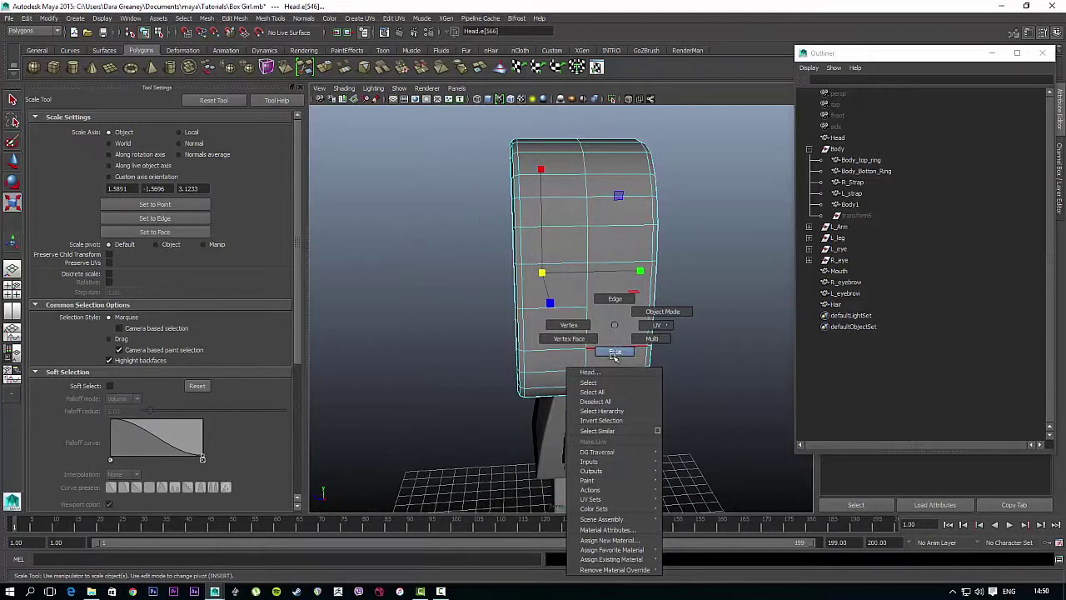
click(613, 351)
key(space)
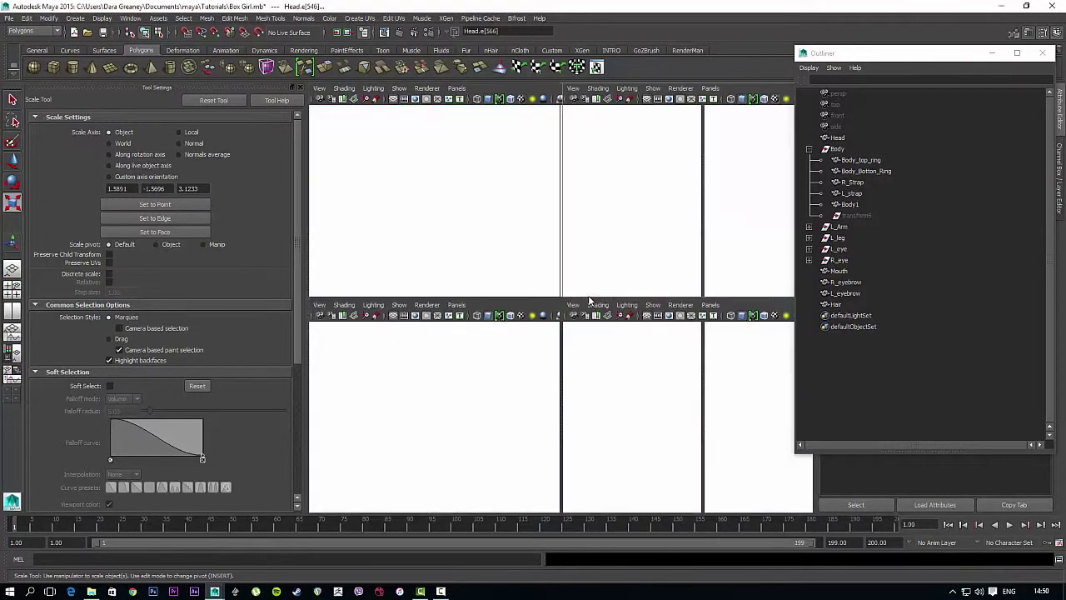
key(space)
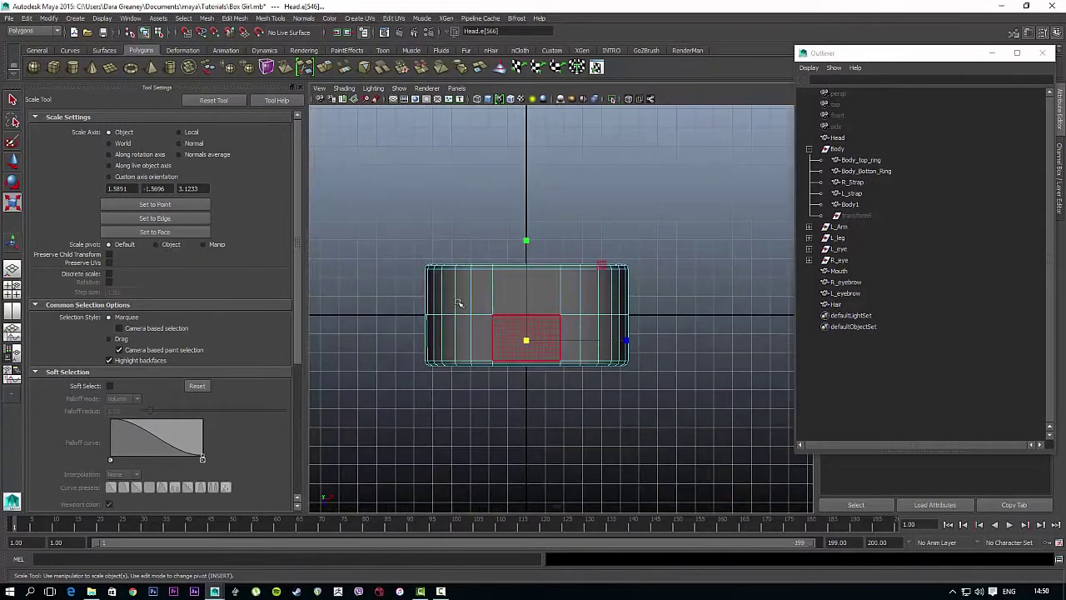
drag(386, 224, 751, 307)
key(Delete)
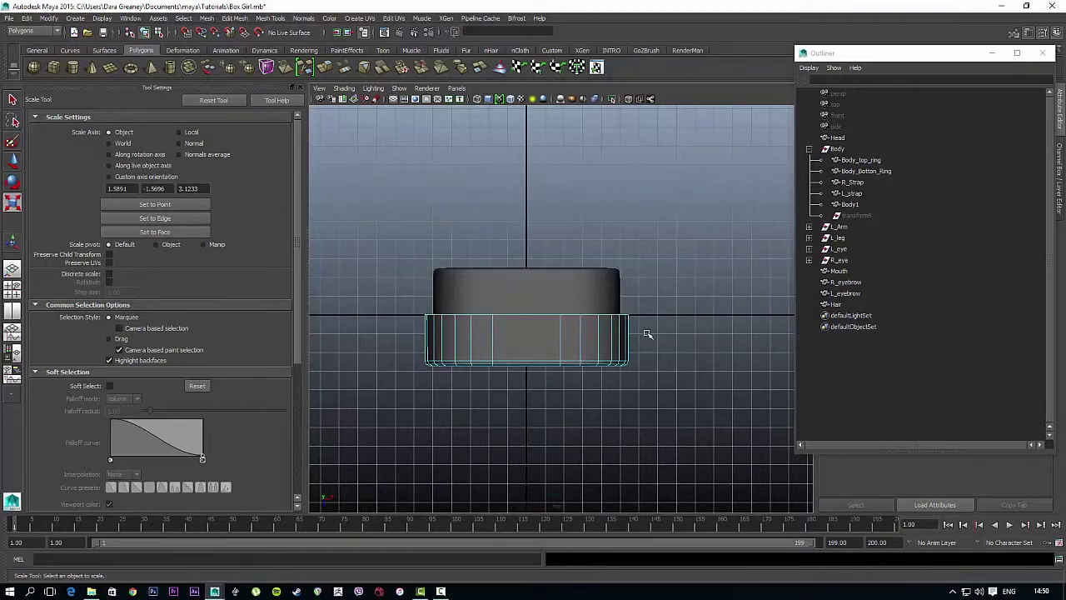
- Add a vertical edge loop down the centre of the Head mesh's front in the perspective view
key(space)
alt+drag(726, 250, 708, 234)
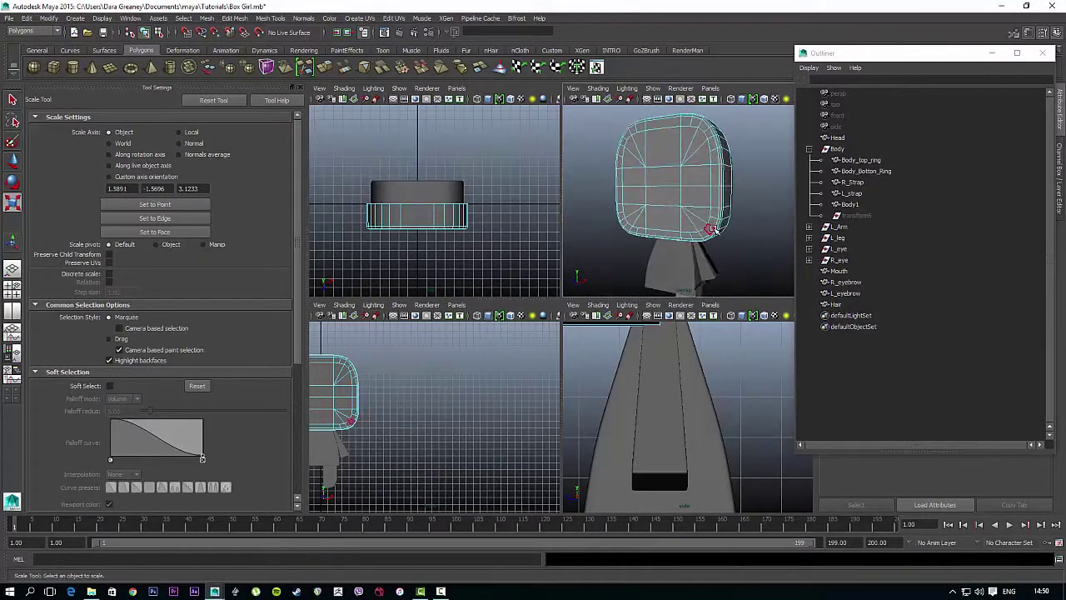
key(space)
alt+drag(592, 310, 583, 267)
click(540, 226)
right_drag(527, 242, 540, 267)
click(530, 241)
- Select the faces of the Head mesh's lower half and move them straight down to about the hem of the body
right_drag(640, 297, 642, 323)
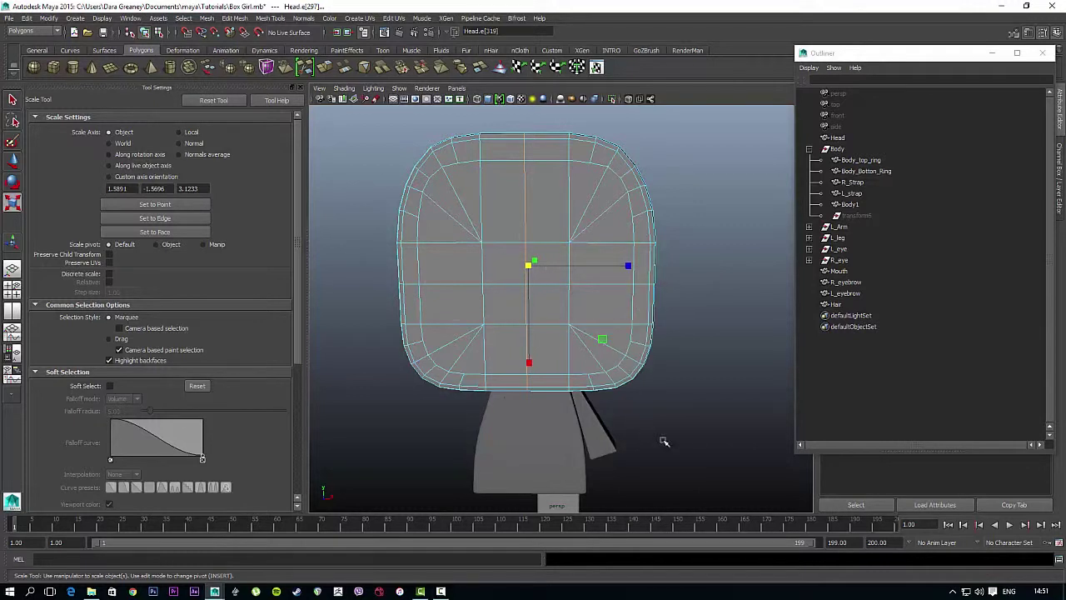
drag(693, 456, 359, 297)
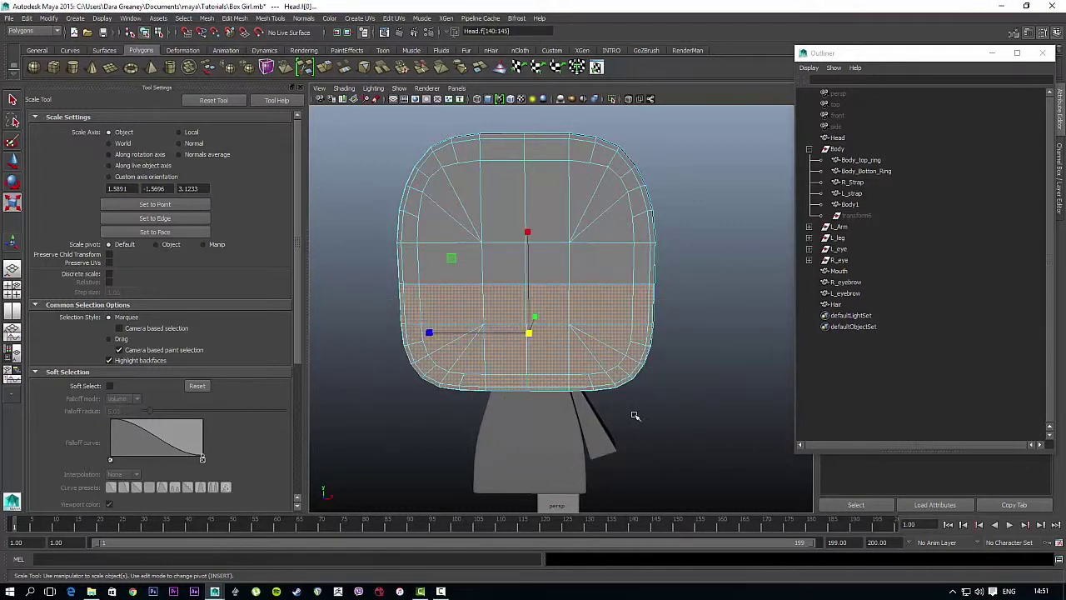
alt+drag(675, 420, 673, 340)
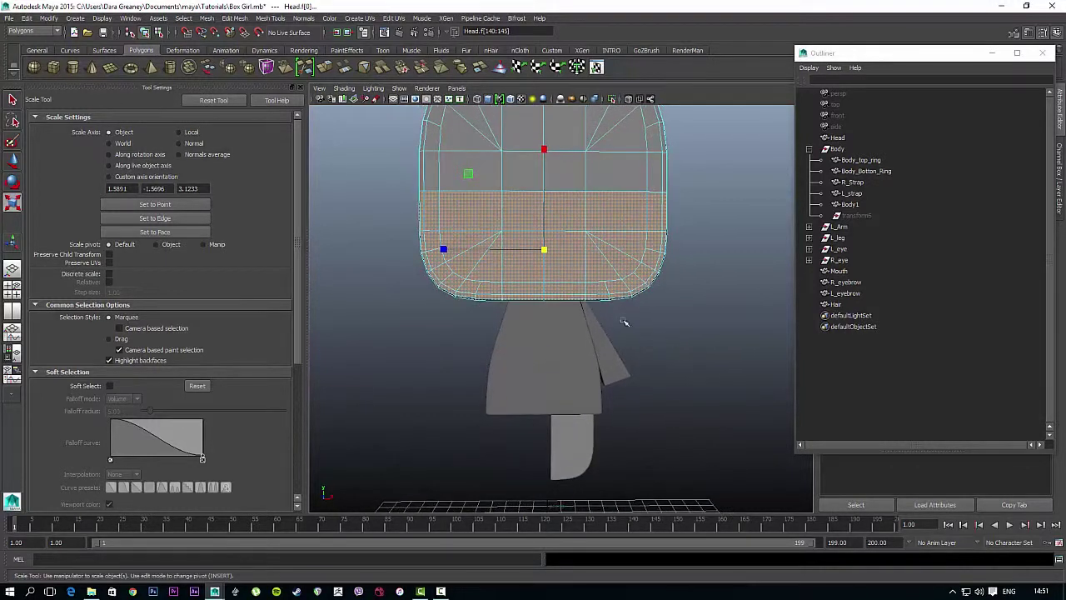
key(w)
drag(545, 150, 537, 262)
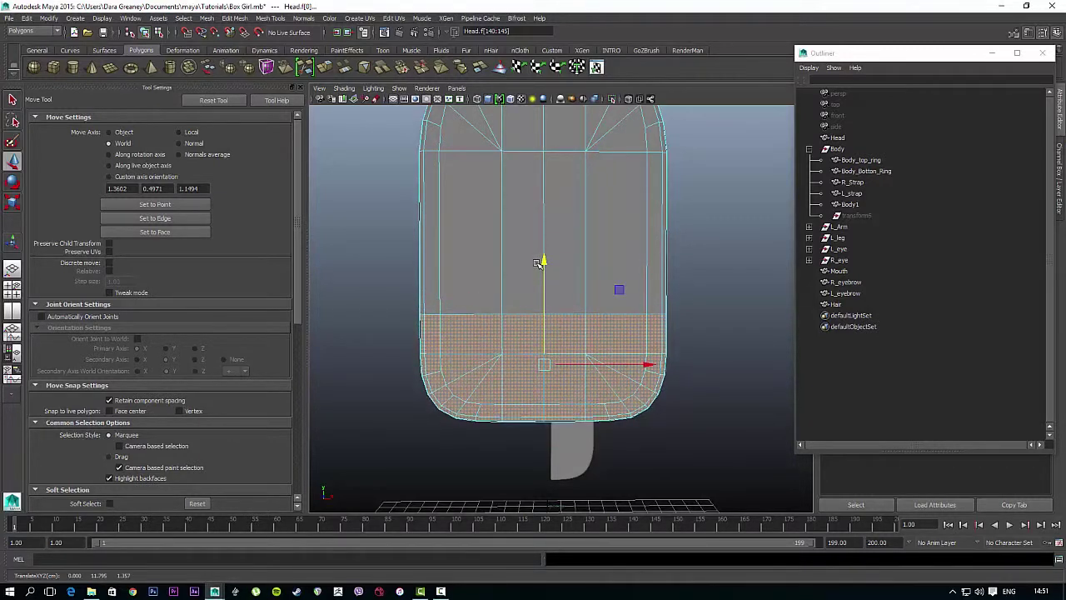
alt+drag(707, 270, 504, 268)
drag(573, 258, 573, 257)
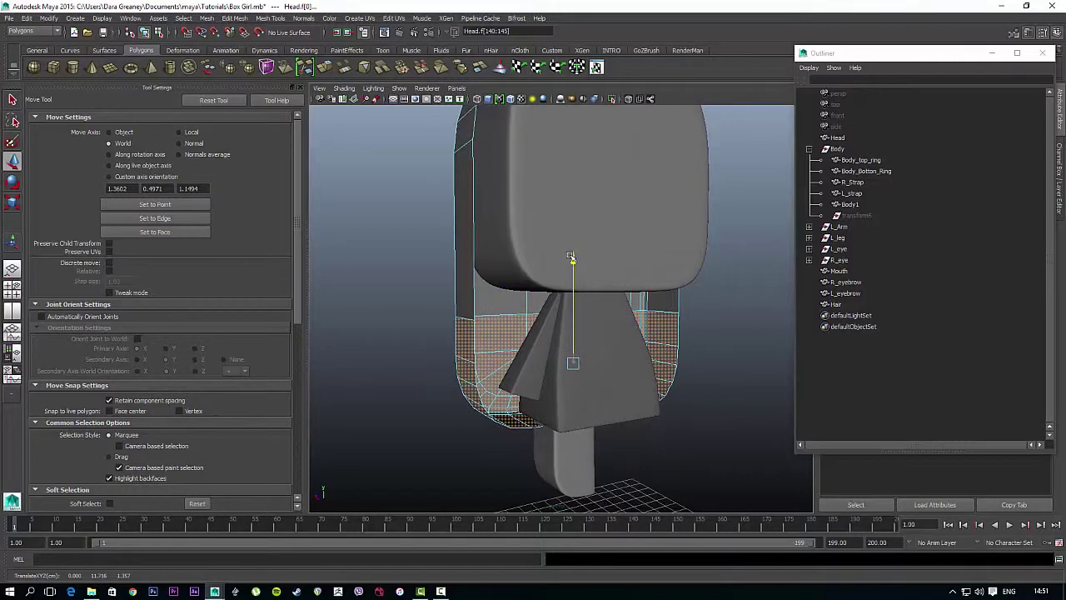
- Select the two central columns of front faces below the upper face row and delete them to open up the face
click(401, 276)
alt+drag(417, 275, 566, 268)
double_click(551, 372)
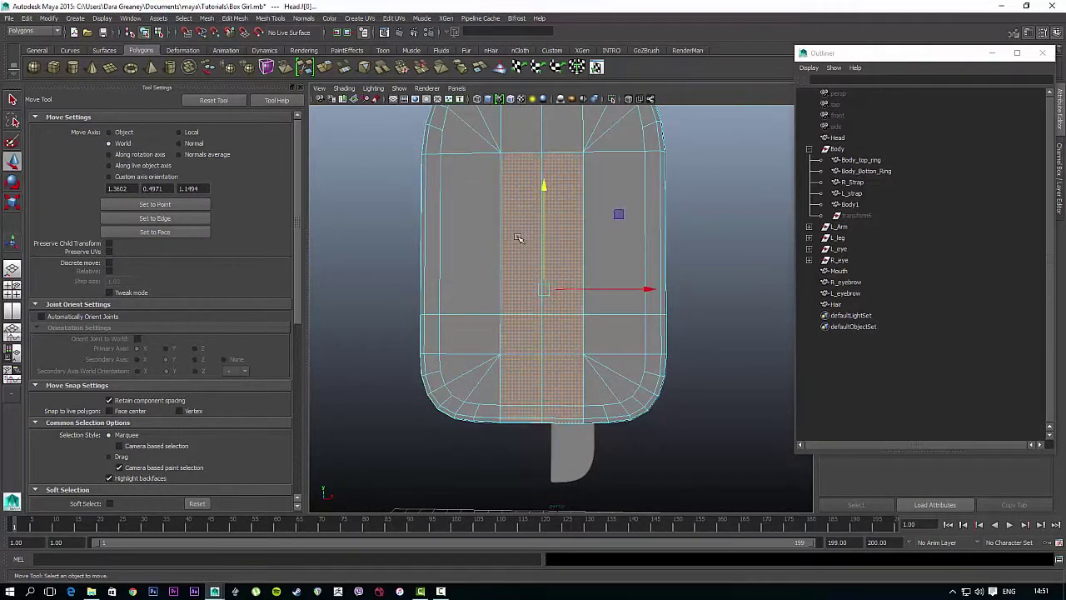
key(Delete)
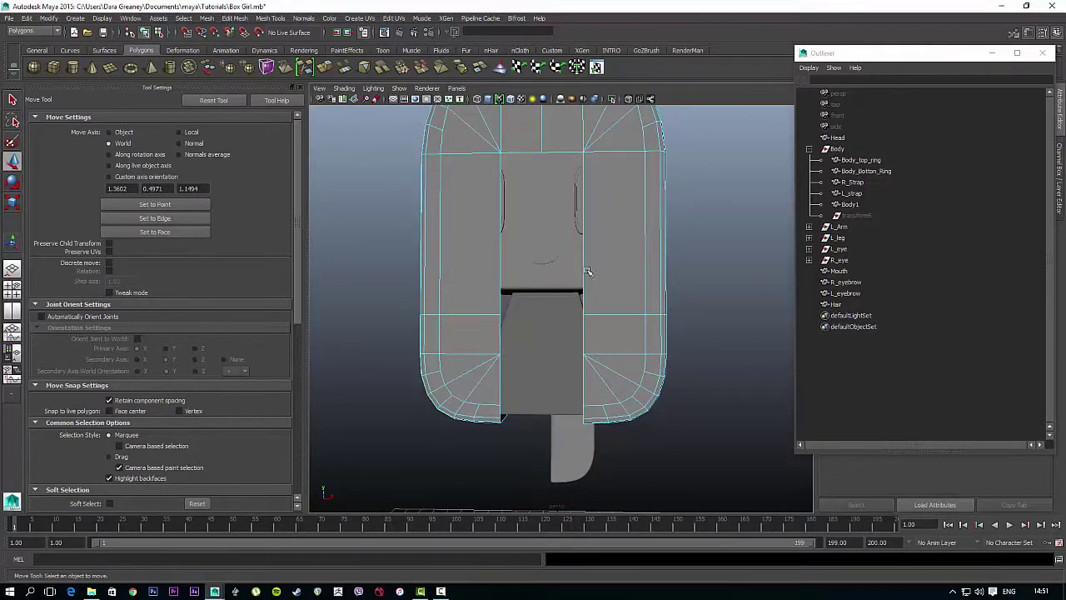
- Switch the Head mesh to vertex editing and set the Move Tool symmetry to Object along the Z axis
mouse_move(631, 299)
alt+mouse_down()
mouse_move(556, 309)
mouse_move(616, 289)
alt+mouse_up()
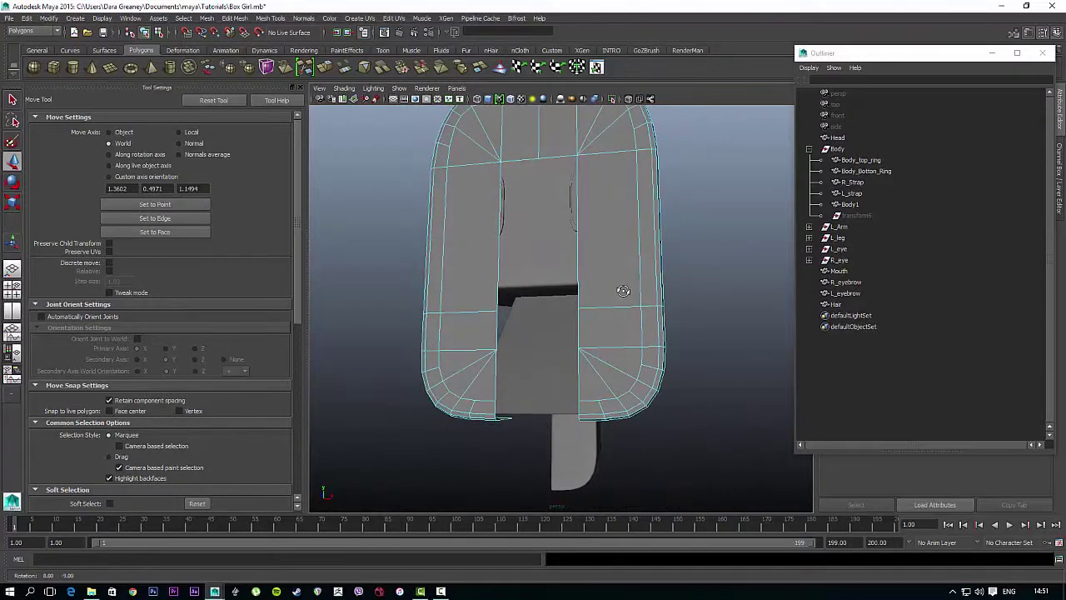
right_click(621, 286)
right_drag(623, 286, 575, 259)
click(656, 304)
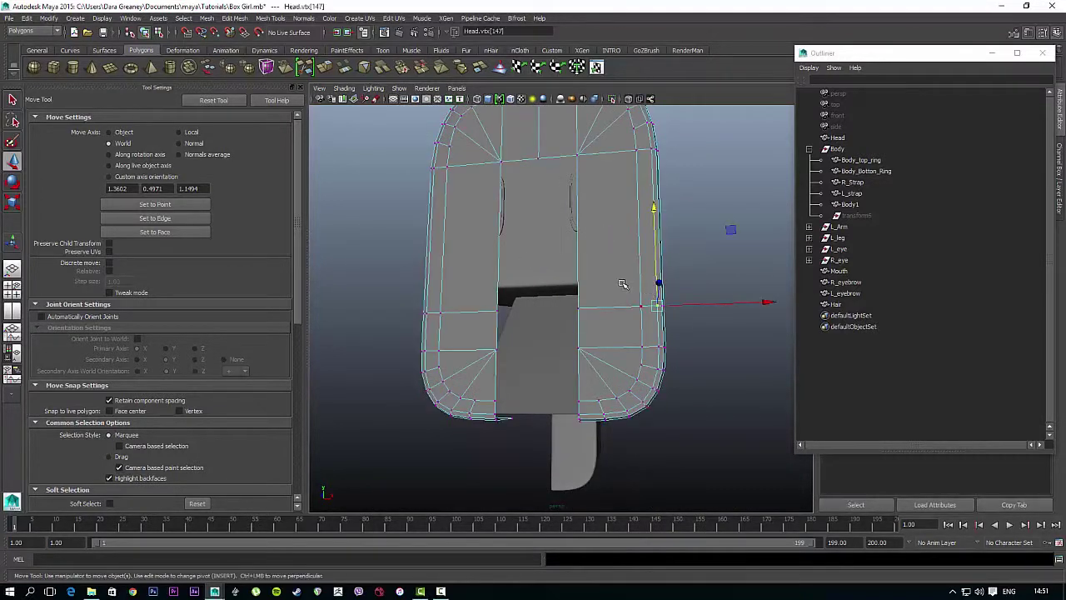
click(579, 306)
alt+drag(507, 275, 516, 290)
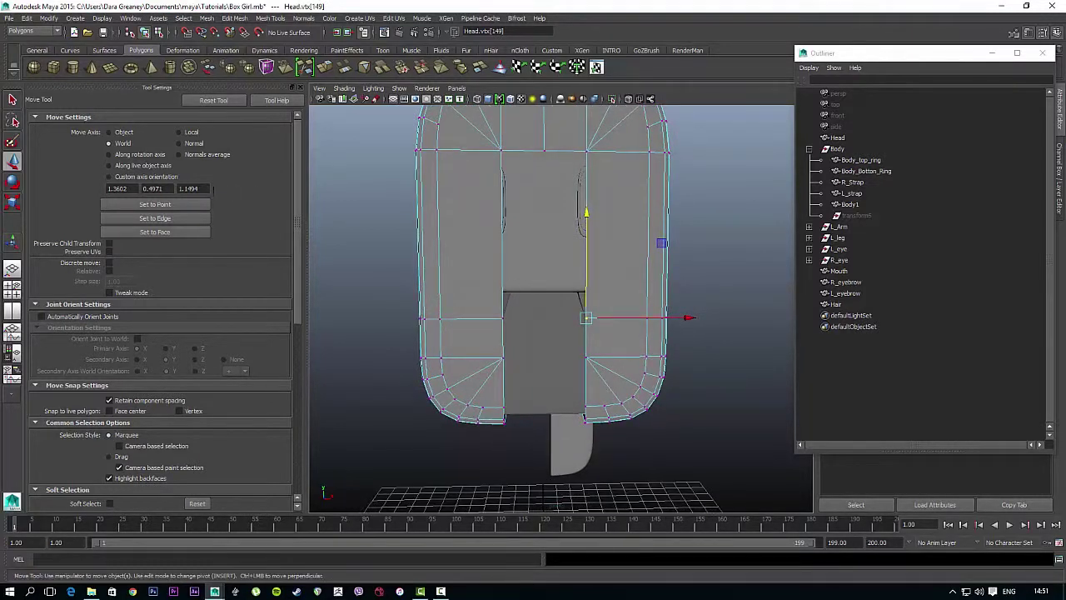
drag(293, 153, 299, 311)
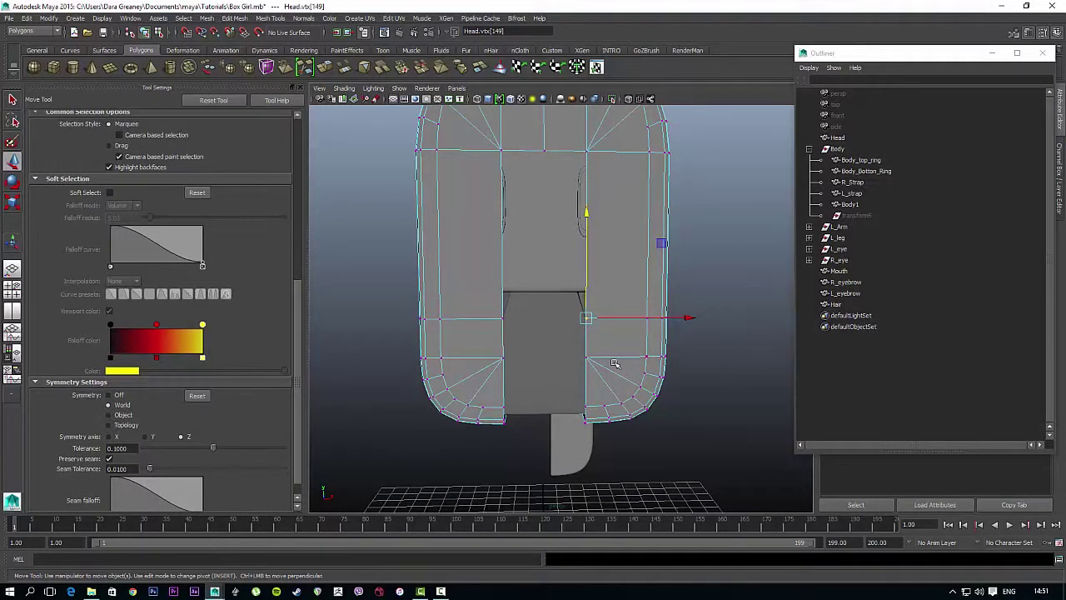
click(586, 358)
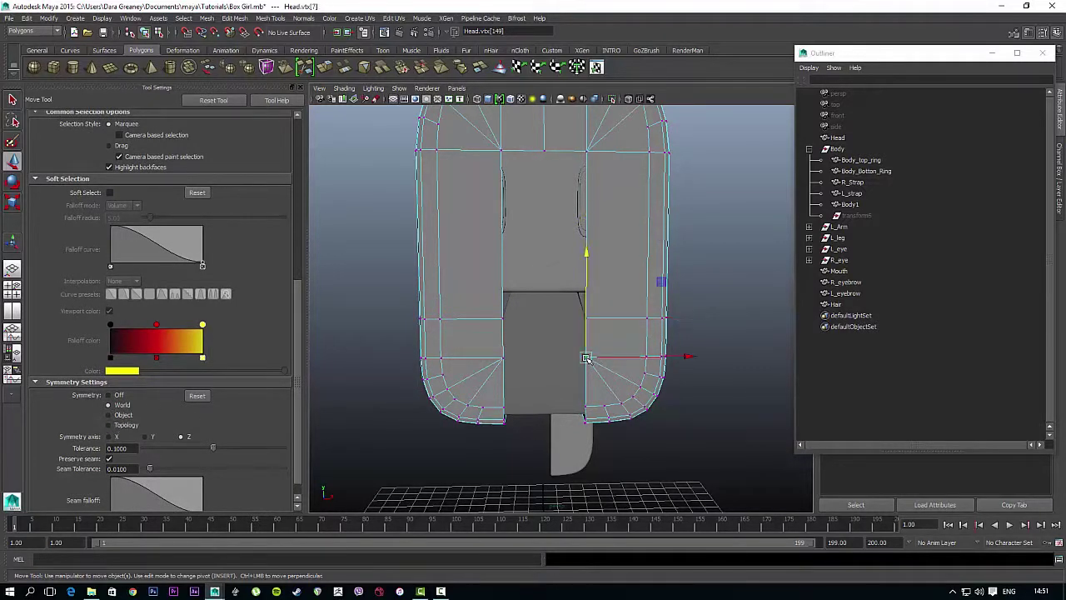
click(111, 414)
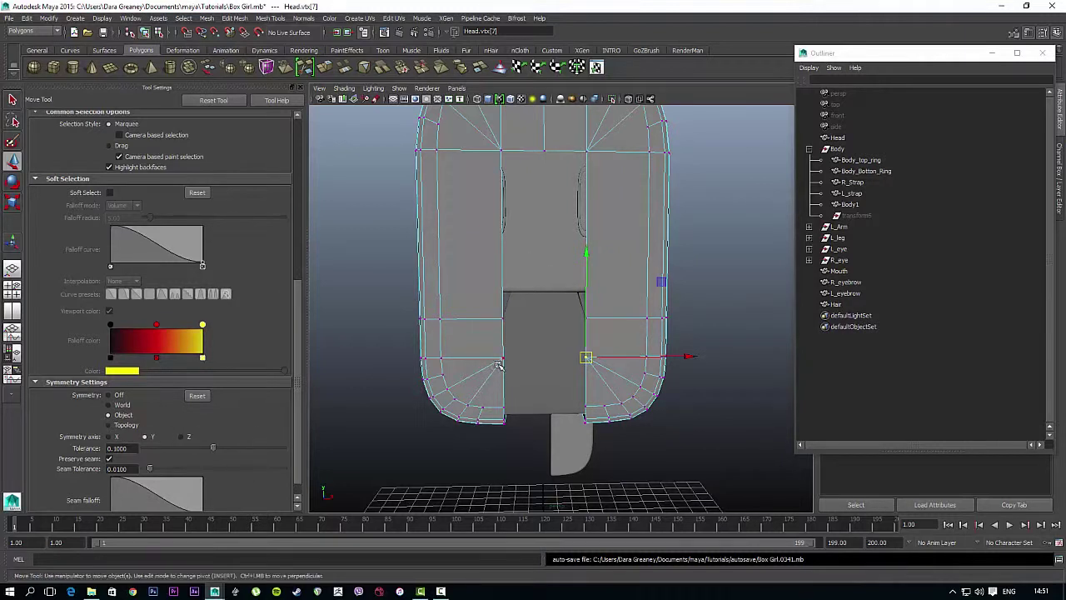
click(500, 362)
click(180, 437)
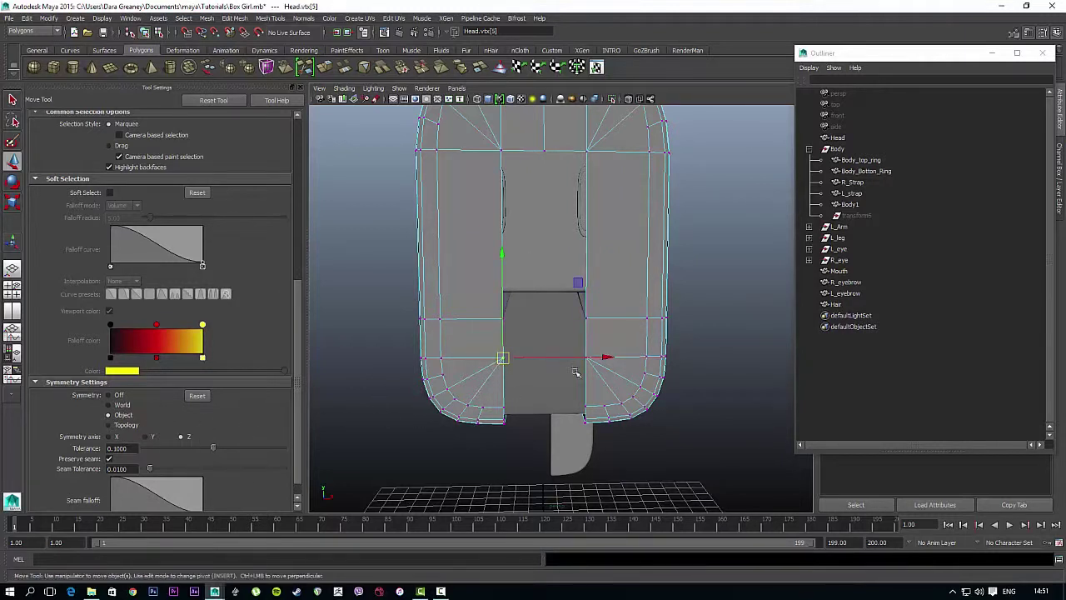
click(591, 316)
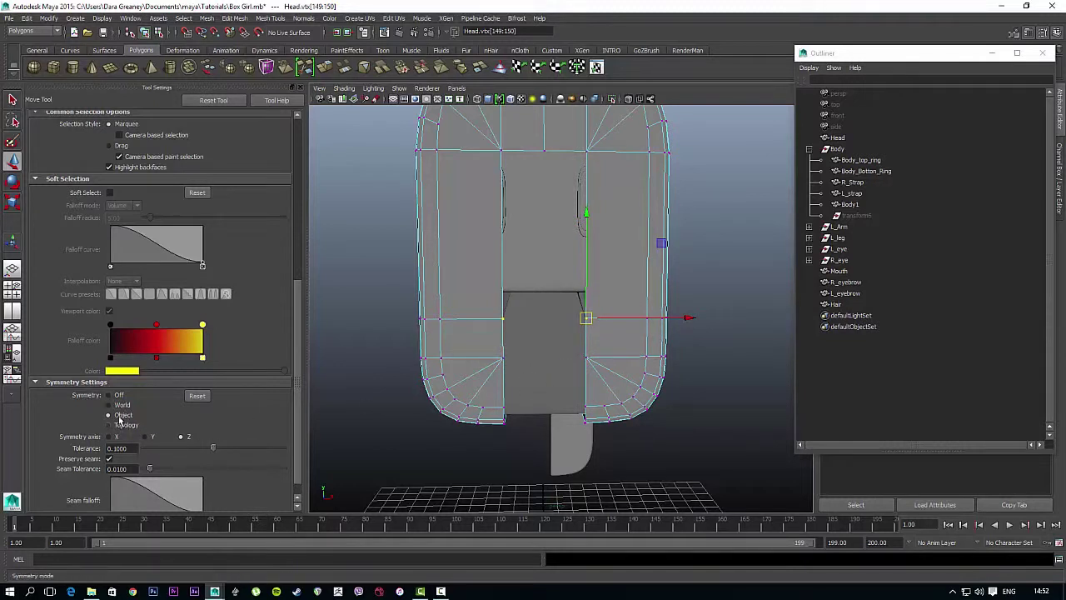
- Check the symmetrical selection on the inner-edge and bottom corner vertices of both side strands
alt+drag(430, 439, 567, 372)
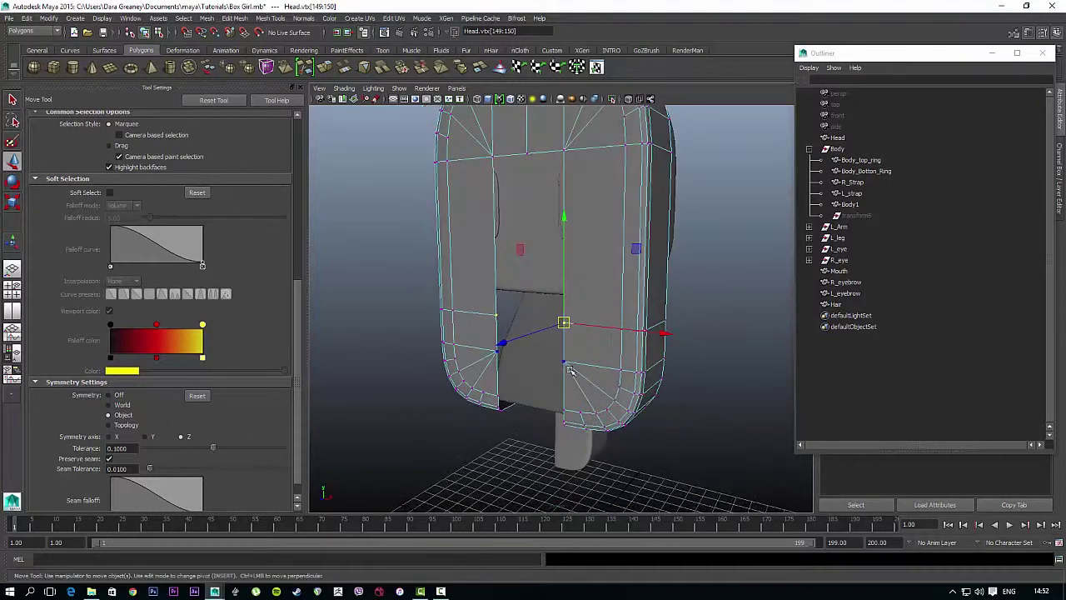
click(565, 365)
click(563, 420)
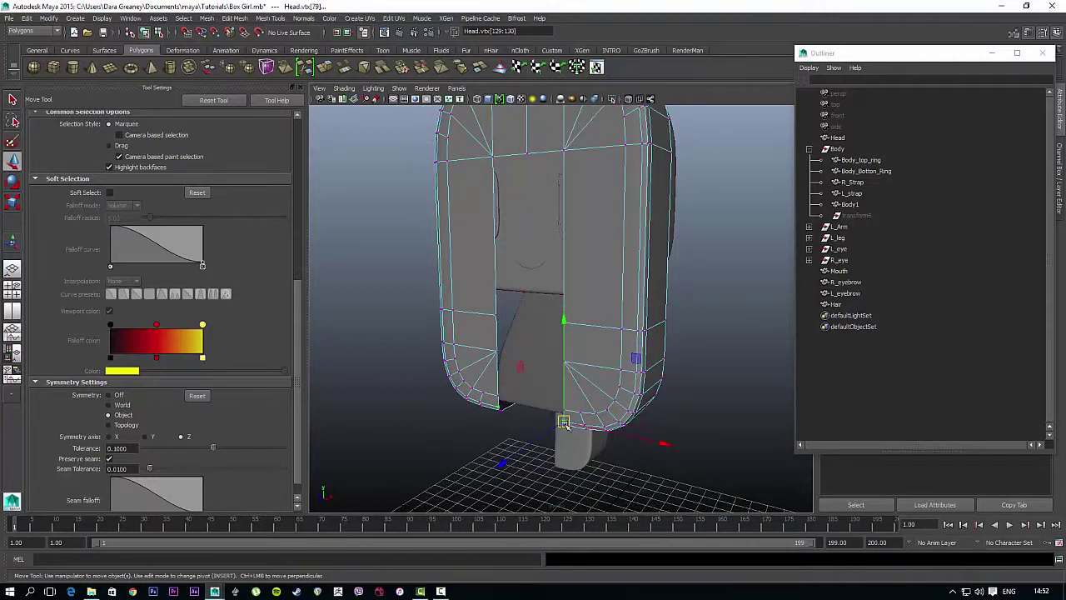
alt+drag(706, 393, 715, 358)
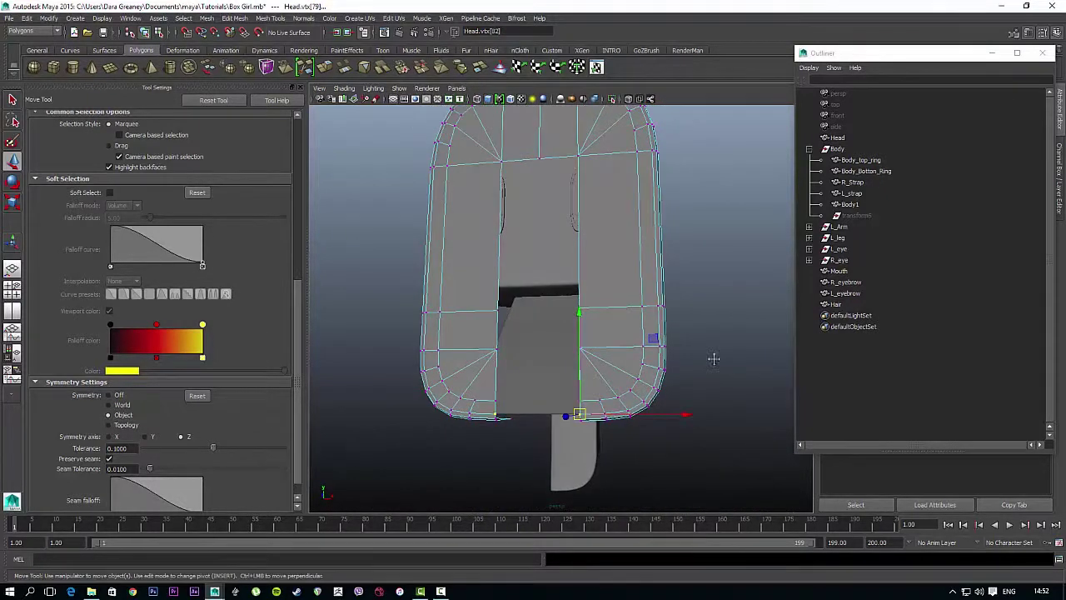
alt+middle_drag(715, 357, 679, 413)
- Select the lower rear-edge vertices of the Head mesh's side strands and move them forward to start tapering the ends
alt+drag(730, 408, 618, 285)
right_click(549, 248)
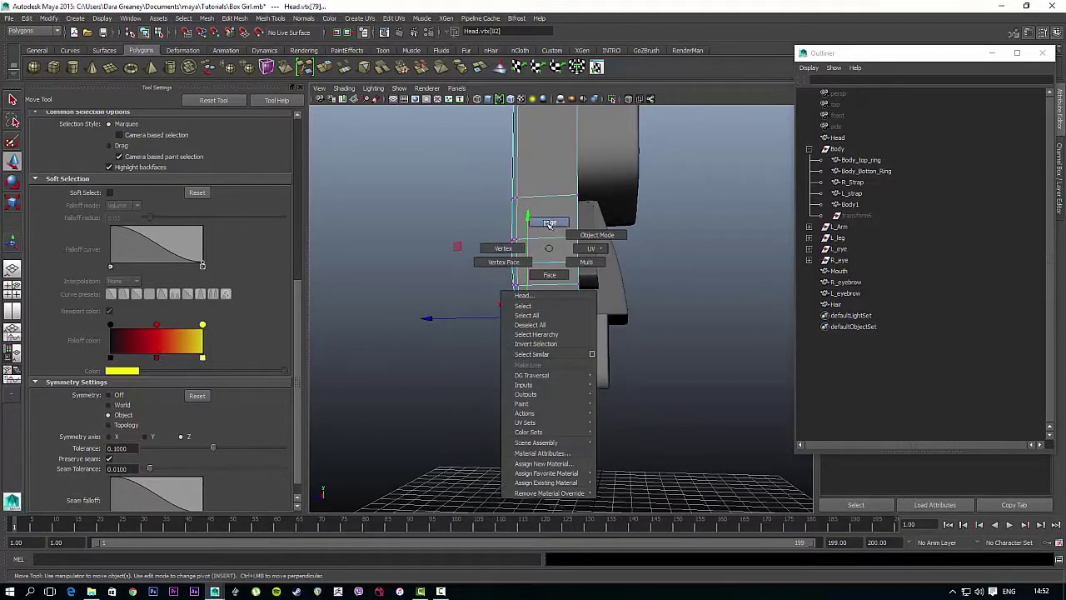
click(543, 223)
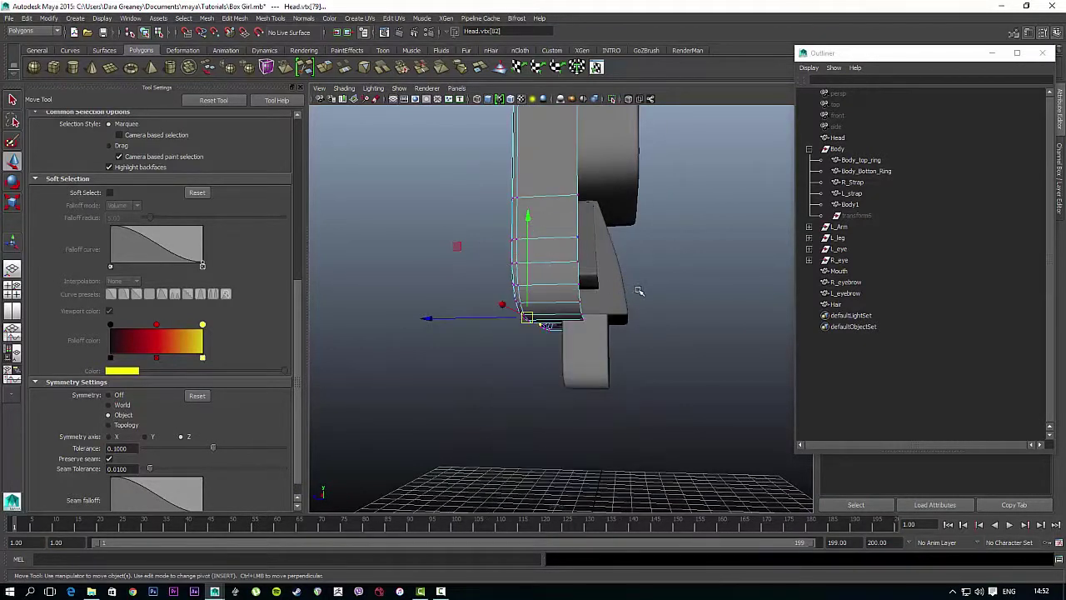
alt+drag(638, 291, 542, 327)
click(596, 294)
drag(592, 295, 576, 296)
alt+drag(566, 358, 566, 321)
alt+right_drag(567, 322, 571, 338)
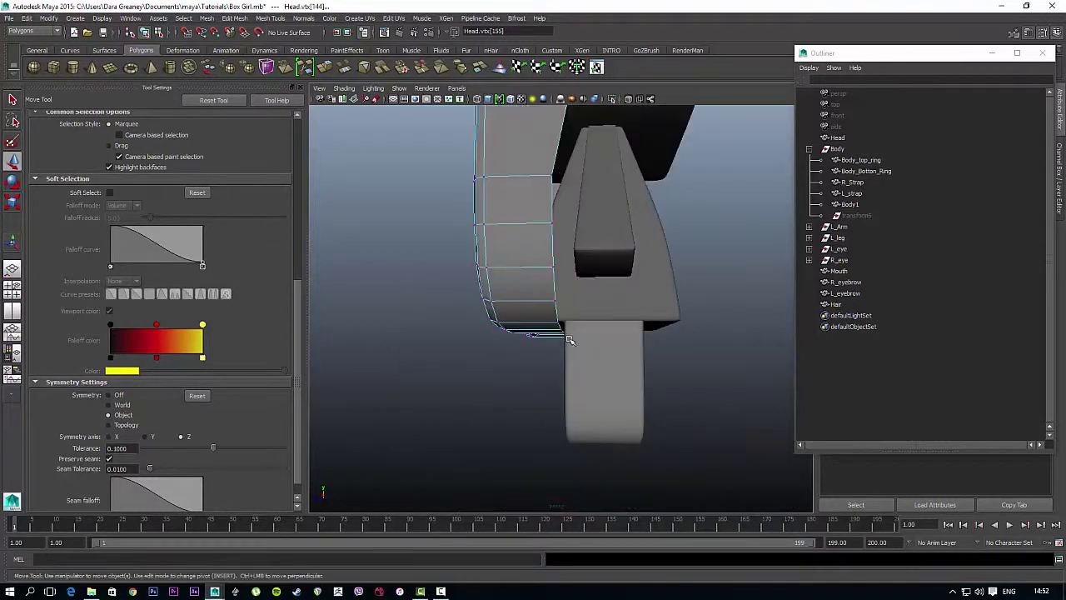
alt+drag(571, 338, 588, 368)
drag(612, 418, 524, 330)
- Move the rear-edge vertices of the row above the strand ends forward in line with the taper
click(582, 302)
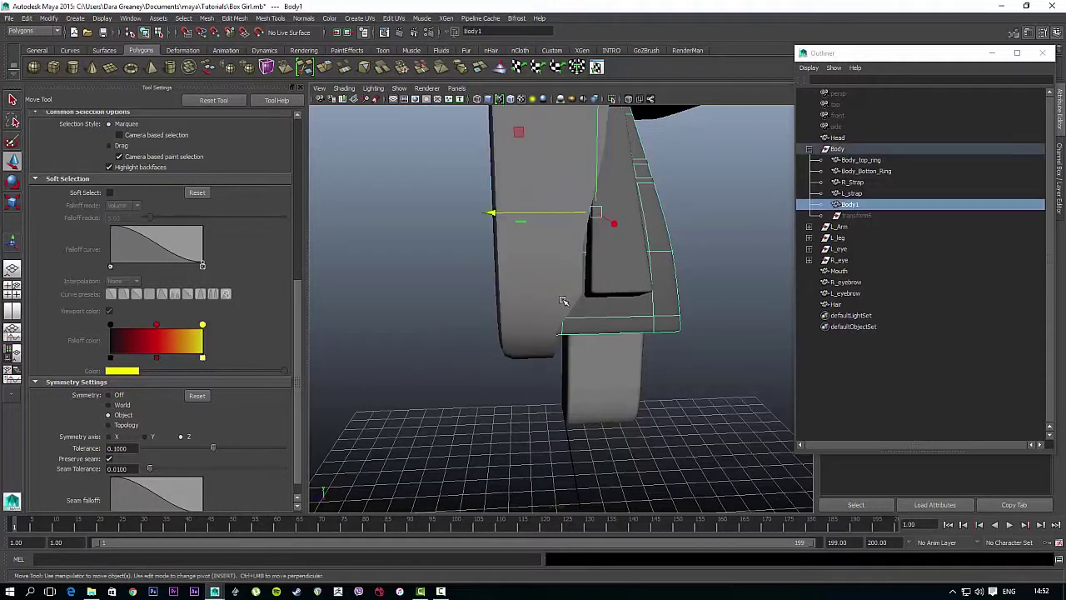
click(570, 300)
key(ctrl+z)
key(ctrl+z)
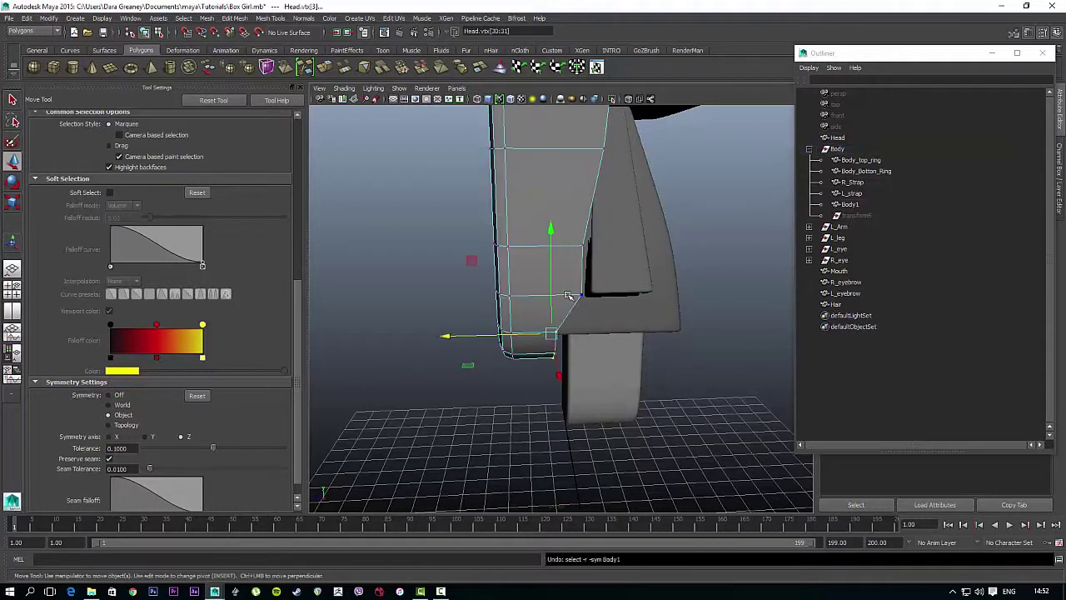
click(582, 296)
drag(572, 297, 552, 297)
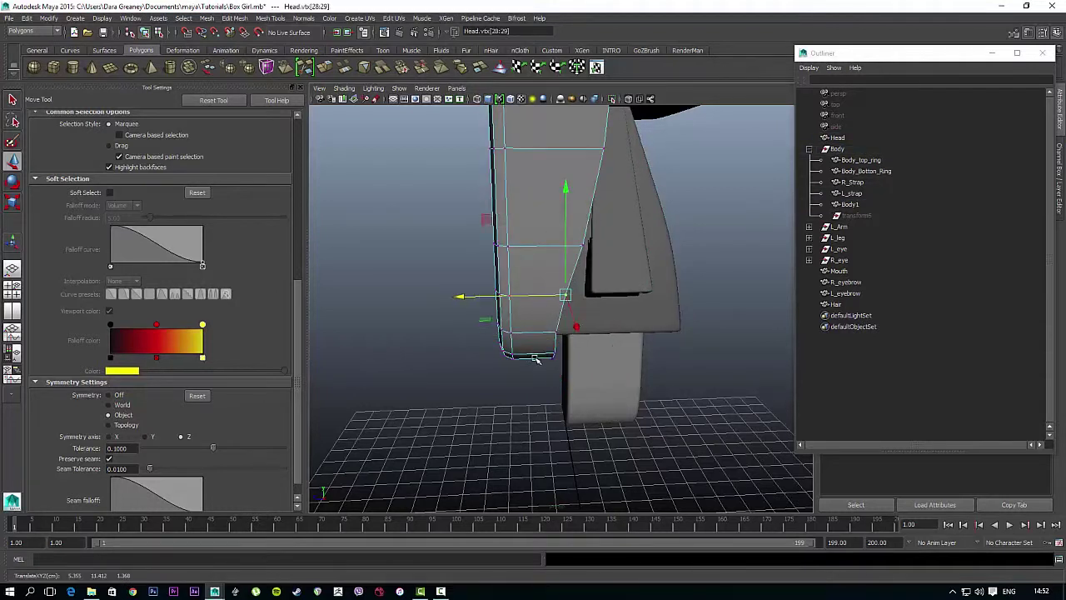
- Move the rear corner vertices at the very bottom of the strands forward to complete the tapered tips
mouse_move(538, 359)
alt+mouse_down()
mouse_move(722, 396)
mouse_move(744, 369)
mouse_move(733, 375)
mouse_move(543, 298)
mouse_move(510, 296)
mouse_move(547, 354)
mouse_move(547, 376)
alt+mouse_up()
click(530, 296)
click(542, 295)
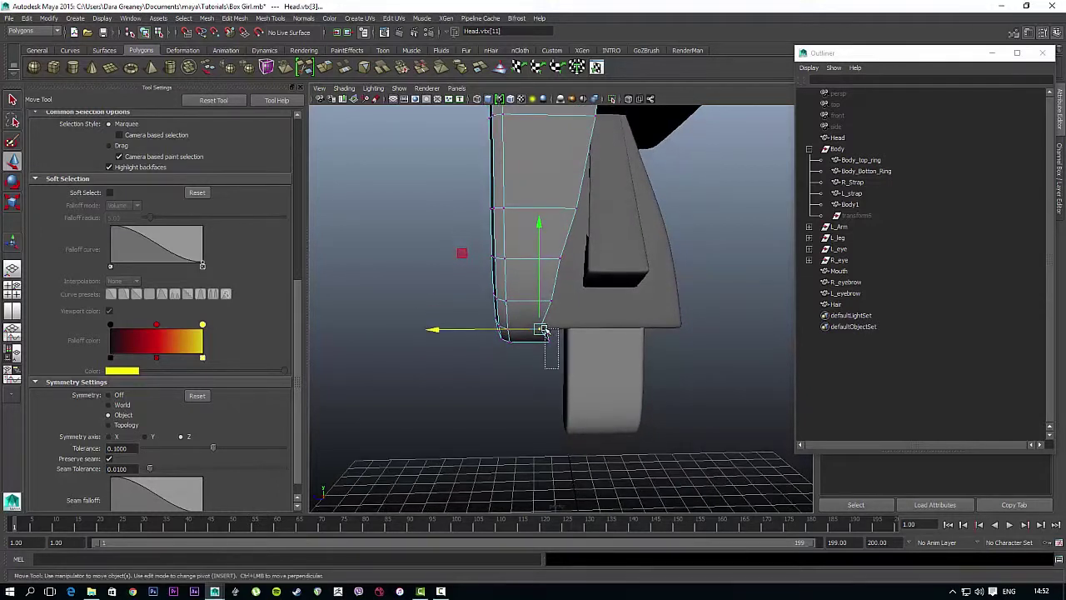
click(519, 337)
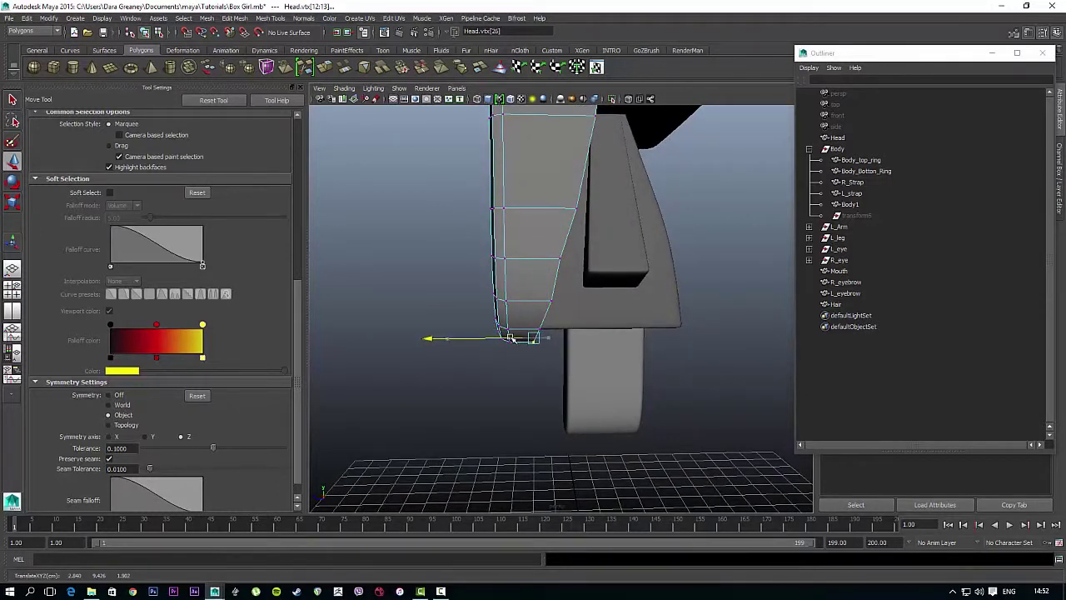
drag(509, 337, 508, 338)
- Switch the Head mesh to face editing and select only the faces at the lower ends of both side strands
alt+drag(490, 388, 642, 385)
click(544, 305)
scroll(633, 355, down, 5)
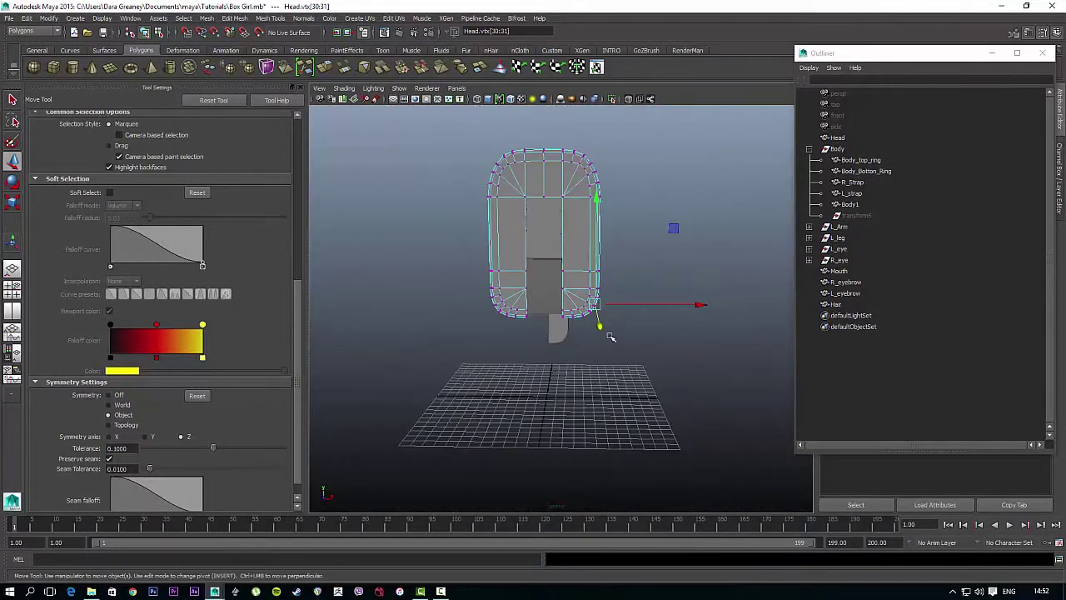
scroll(569, 251, up, 2)
scroll(577, 288, up, 2)
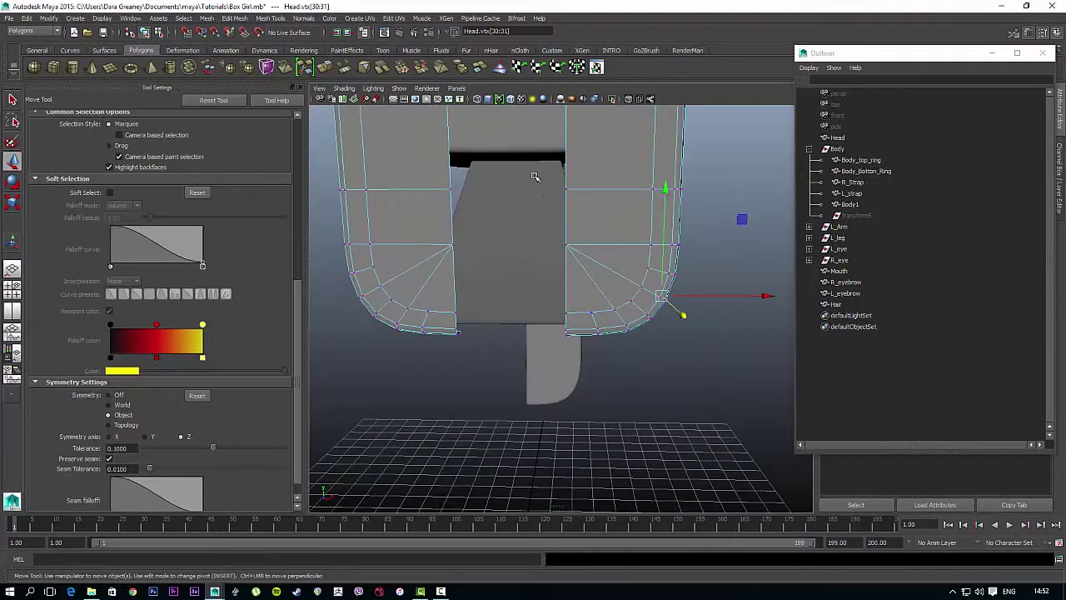
drag(534, 177, 588, 237)
right_drag(588, 237, 589, 265)
drag(711, 415, 545, 160)
alt+drag(601, 182, 638, 247)
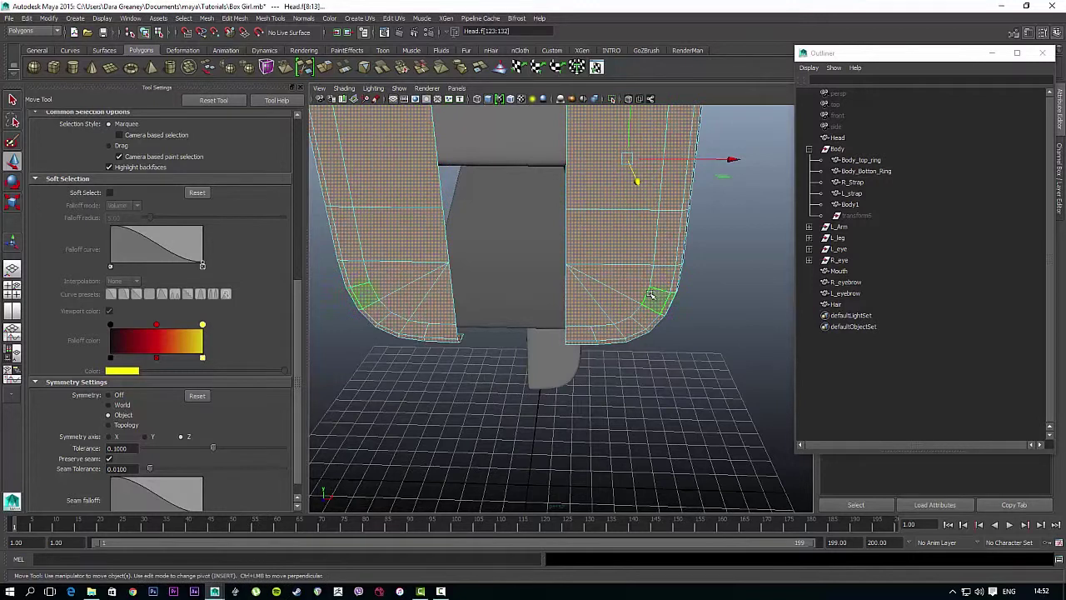
scroll(667, 230, down, 4)
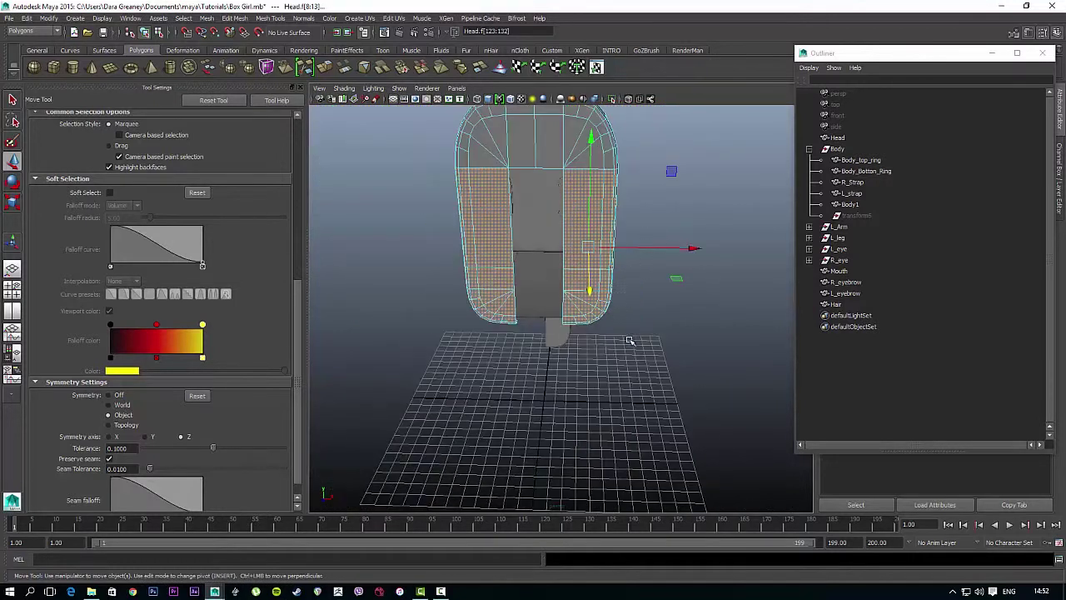
drag(639, 363, 571, 290)
key(ctrl+z)
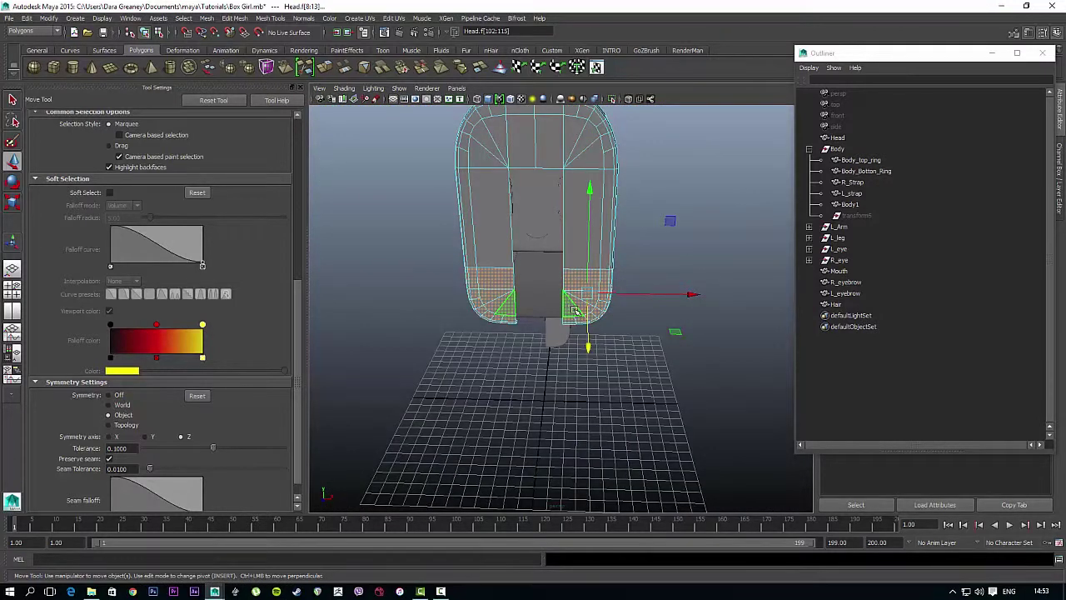
- Scale the selected lower-end faces narrower across the width and move them outward, away from the body
key(r)
drag(486, 290, 533, 295)
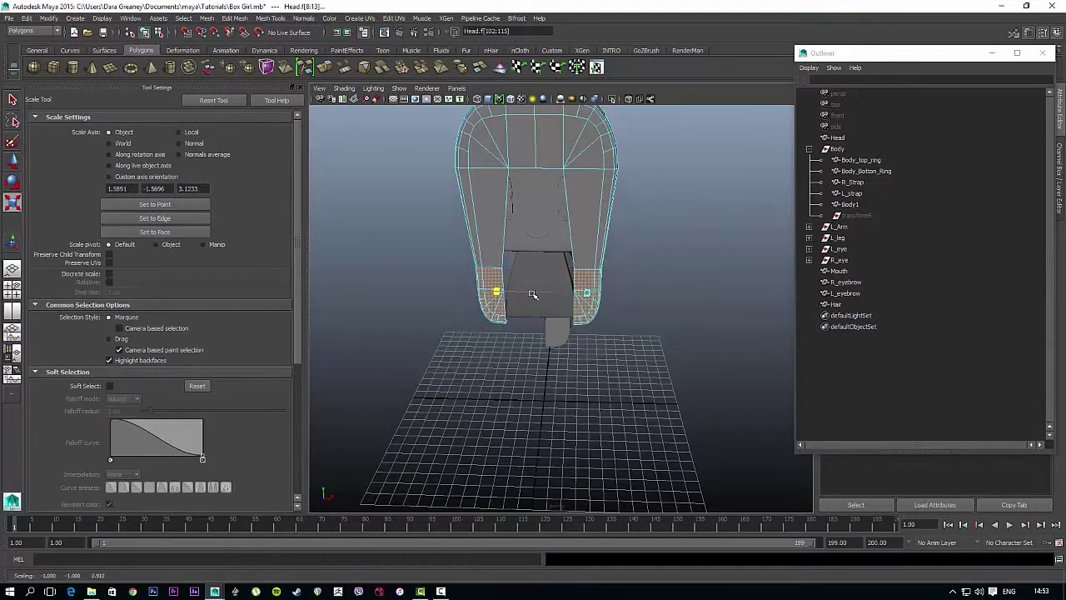
drag(654, 354, 628, 293)
key(w)
alt+drag(640, 329, 638, 312)
scroll(642, 324, up, 3)
alt+middle_drag(655, 333, 633, 426)
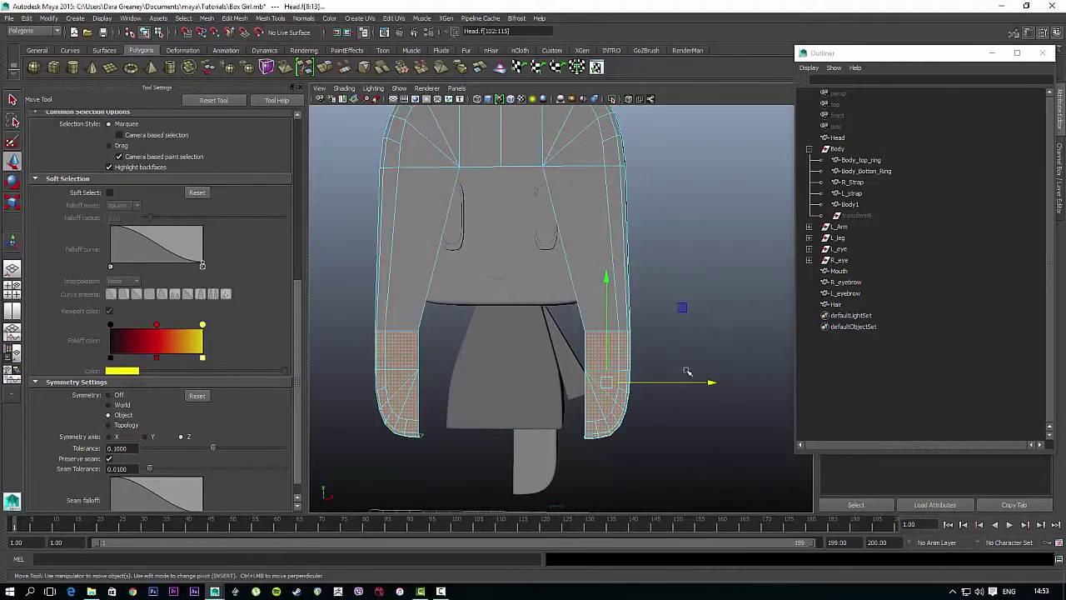
- Switch to vertex editing and move the inner bottom corner vertices of both strands inward toward the body
mouse_move(690, 374)
alt+mouse_down()
mouse_move(607, 346)
mouse_move(650, 358)
mouse_move(599, 366)
mouse_move(676, 371)
alt+mouse_up()
scroll(603, 421, up, 3)
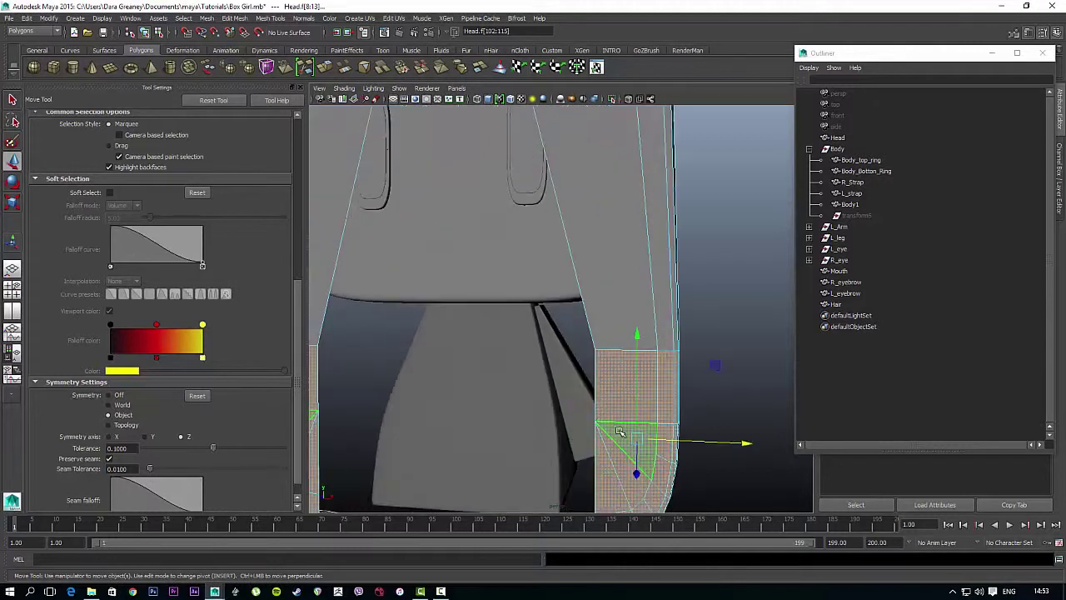
alt+middle_drag(621, 432, 628, 250)
right_click(625, 289)
right_drag(615, 272, 594, 292)
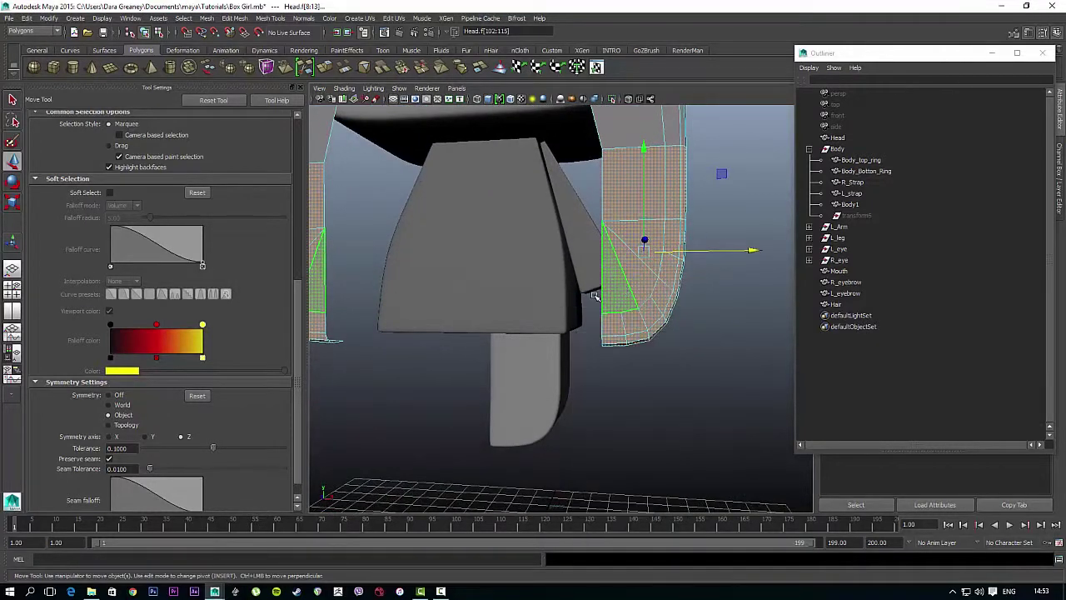
drag(590, 308, 619, 313)
click(569, 333)
click(593, 358)
drag(615, 310, 613, 310)
- Nudge the two inner-edge vertices above each strand tip slightly outward to smooth the inner contour
alt+drag(657, 355, 579, 300)
click(657, 163)
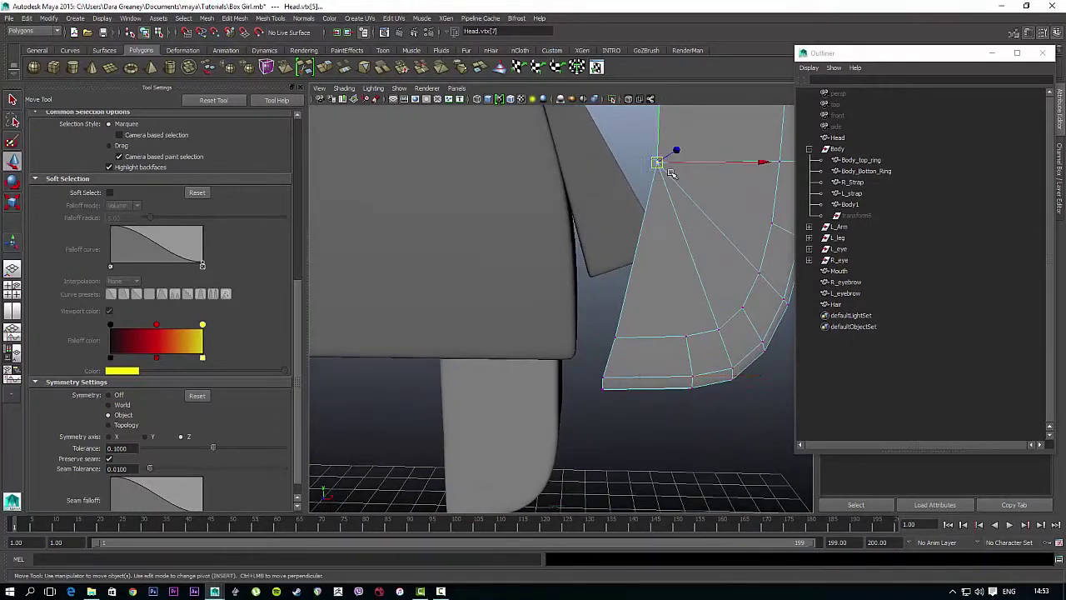
drag(661, 167, 590, 183)
scroll(668, 185, down, 5)
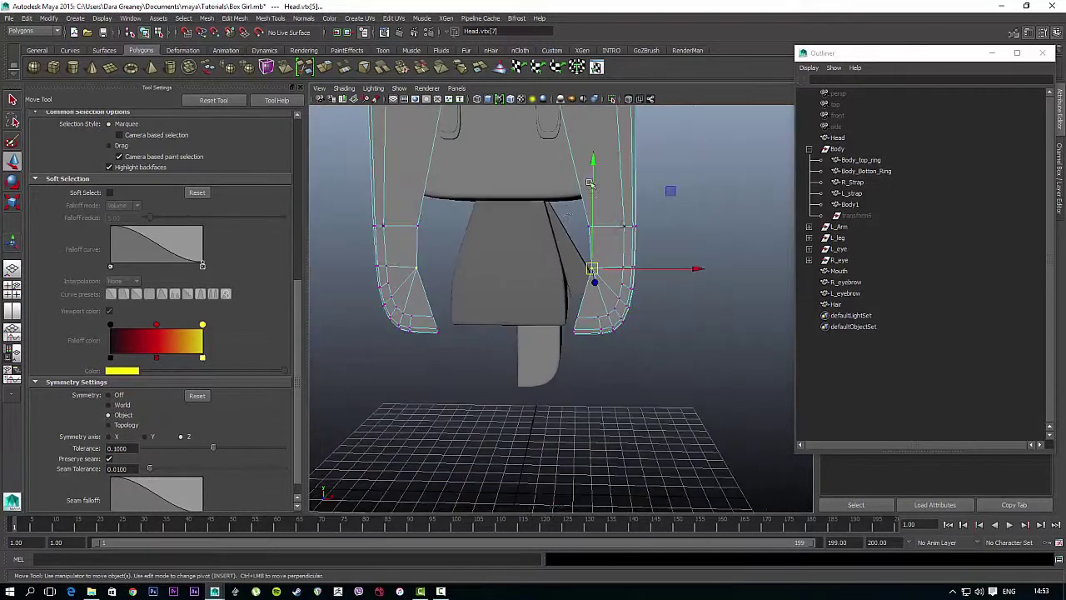
drag(593, 232, 592, 227)
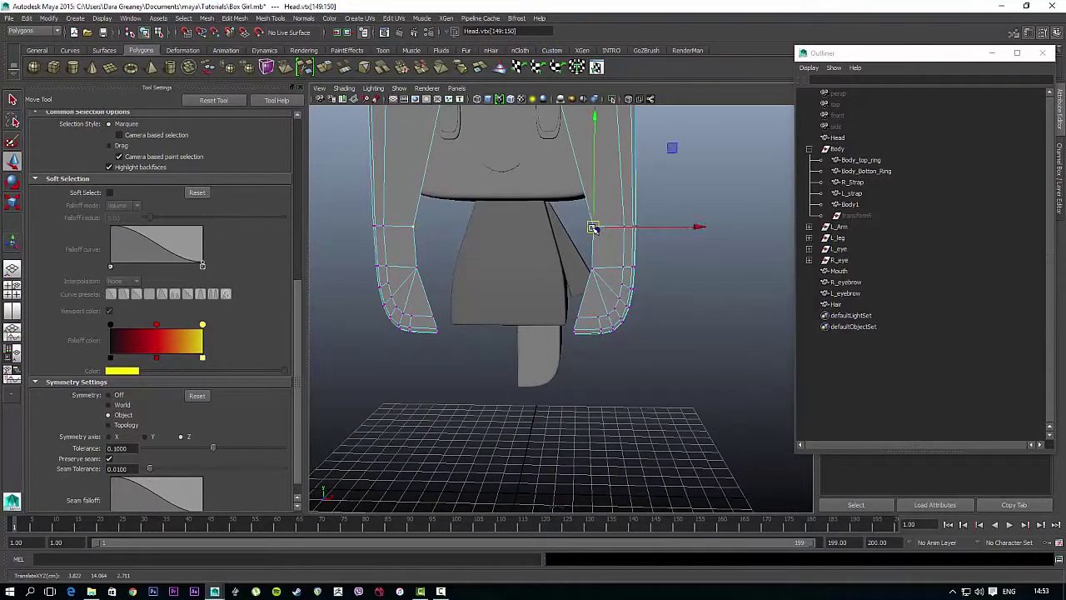
- Insert two horizontal edge loops across the long faces of the strand on the character's left, at mouth and eye height
alt+drag(628, 173, 584, 236)
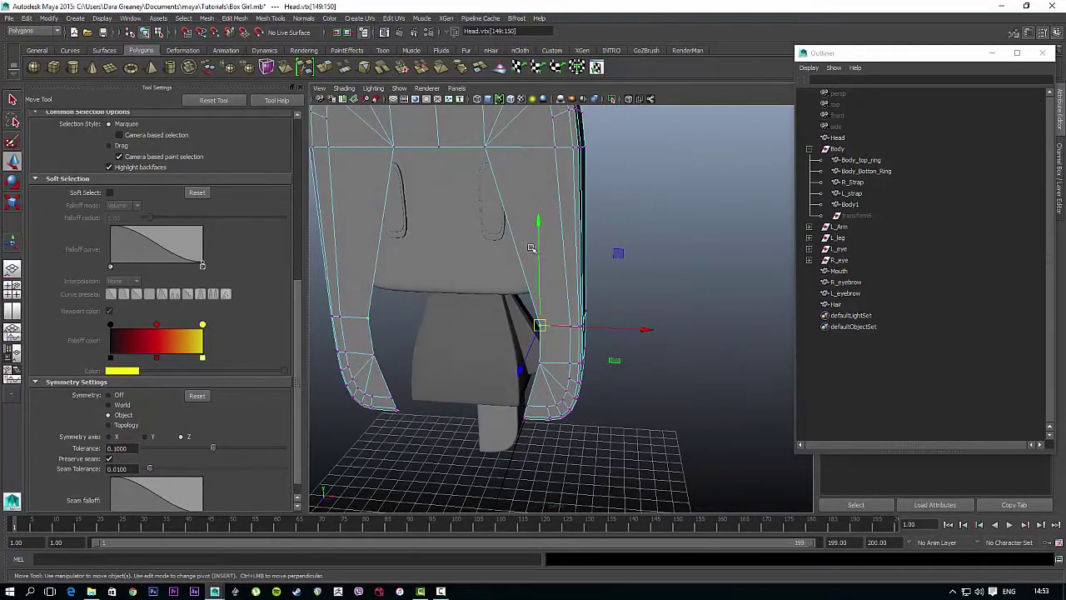
click(270, 17)
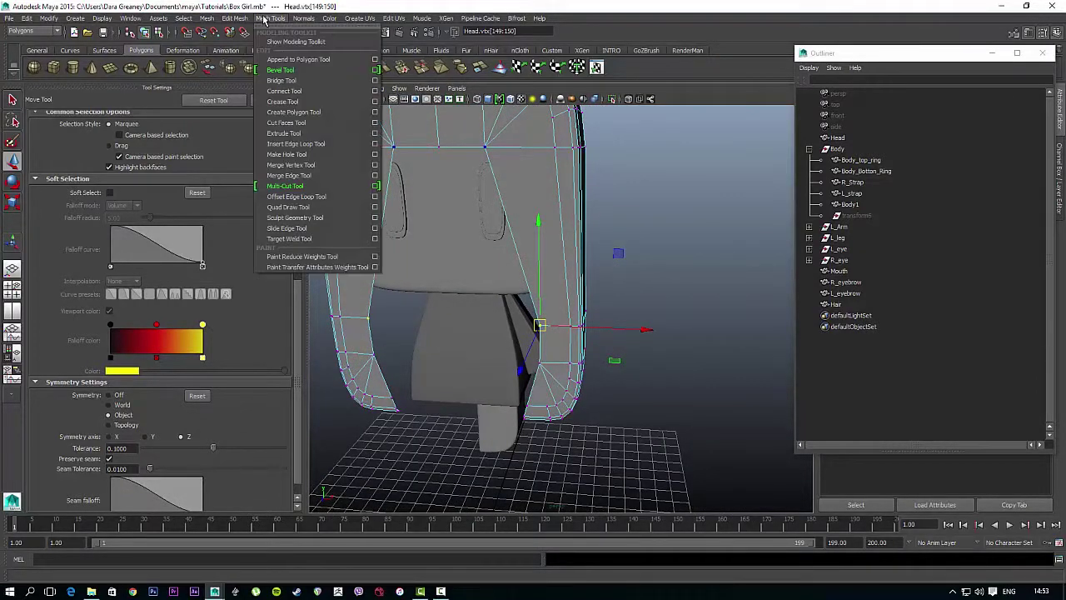
click(295, 144)
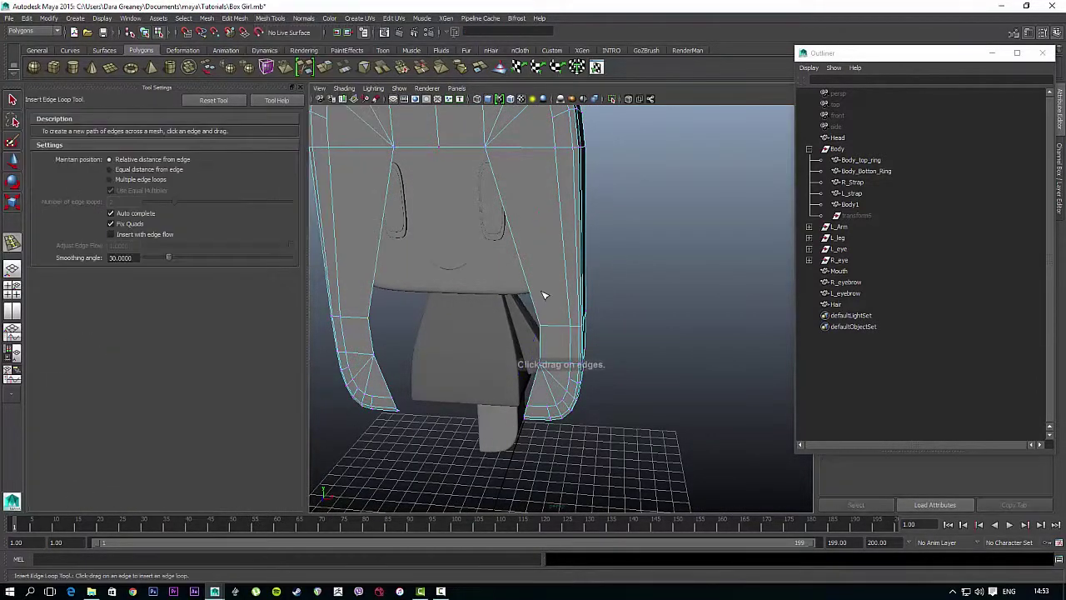
click(584, 280)
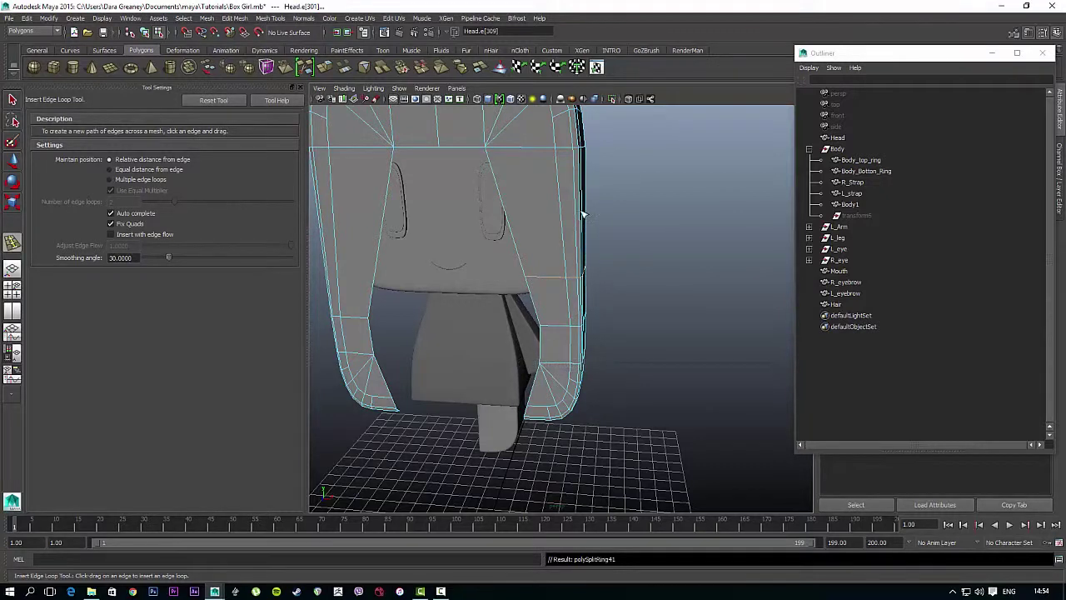
click(584, 214)
- Try to move the inner-edge vertex of the upper new loop along the X axis
right_drag(522, 257, 498, 243)
click(507, 209)
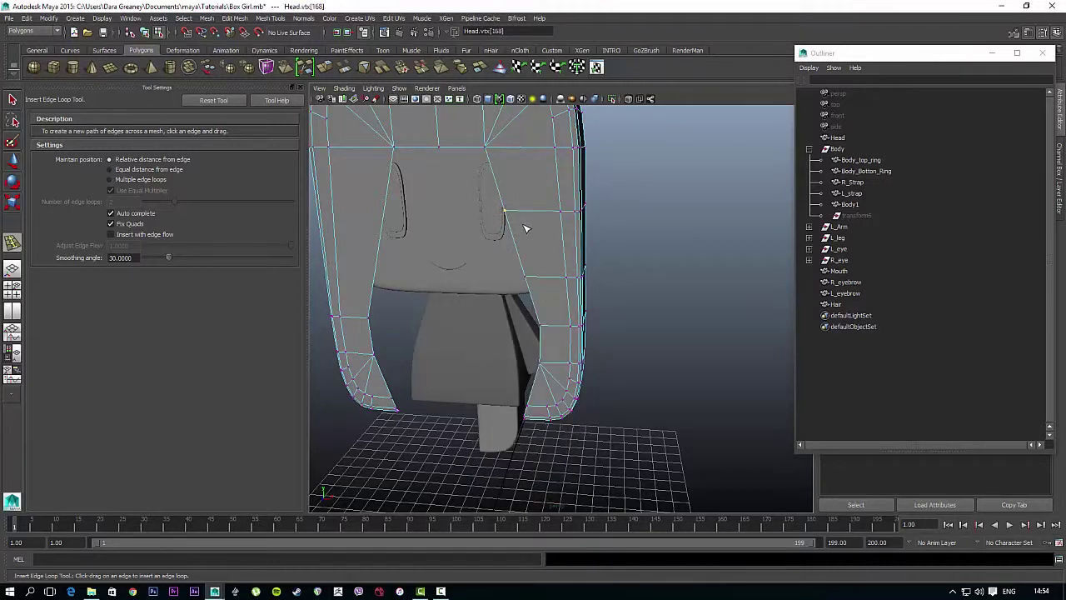
key(w)
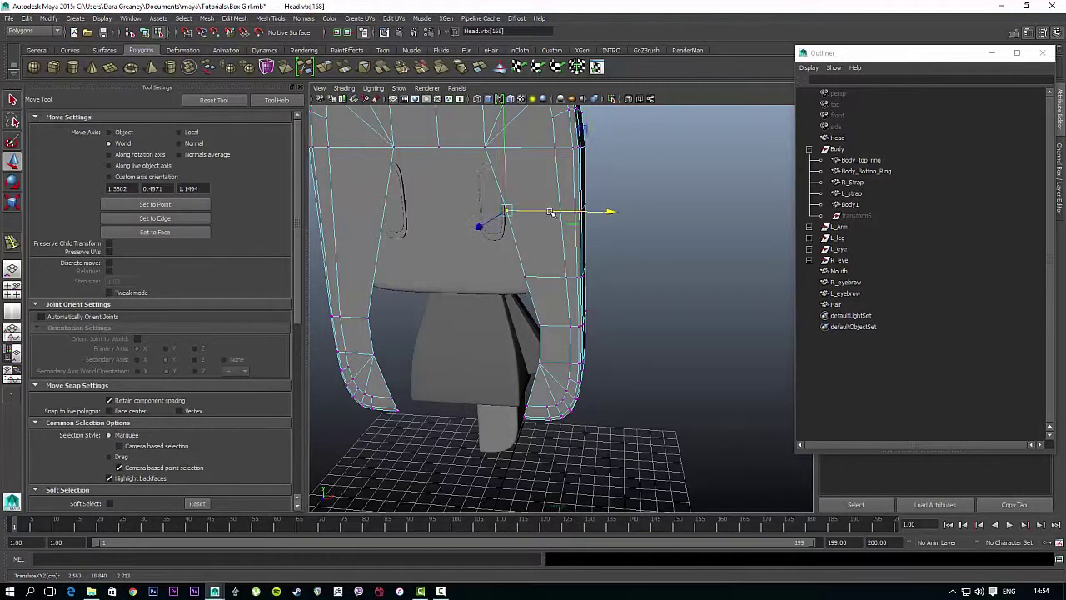
drag(549, 212, 546, 212)
- Insert two matching horizontal edge loops across the long faces of the strand on the character's right
mouse_move(392, 262)
alt+mouse_down()
mouse_move(425, 257)
mouse_move(398, 253)
alt+mouse_up()
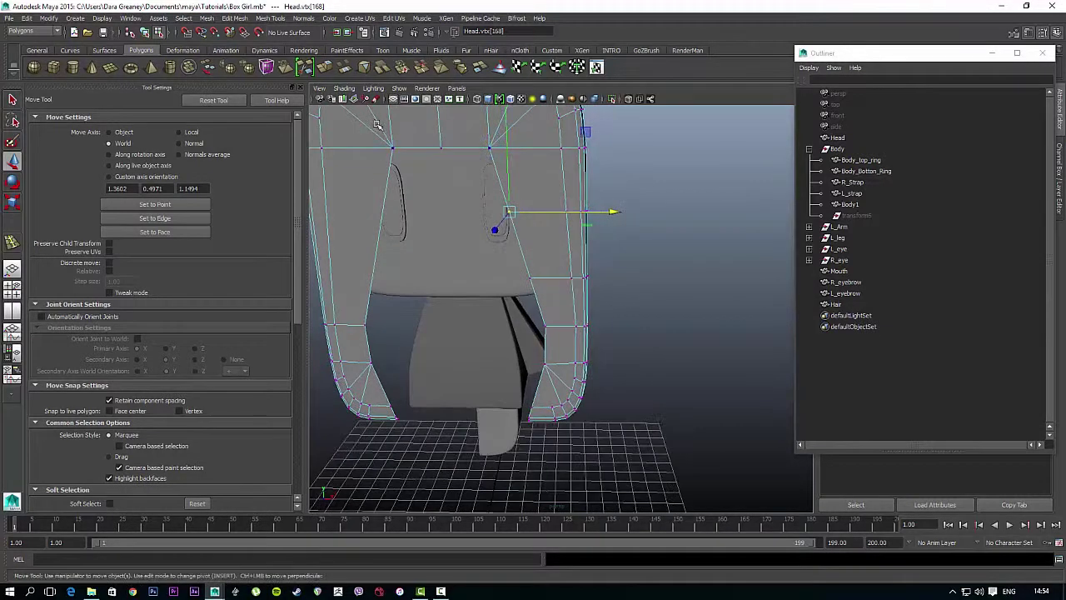
click(279, 20)
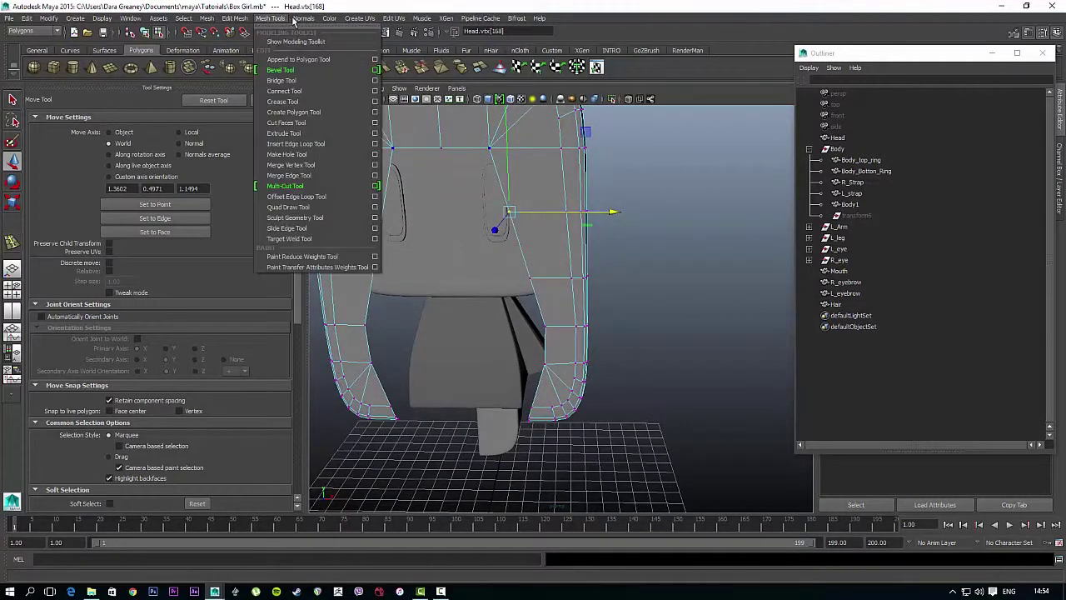
click(292, 145)
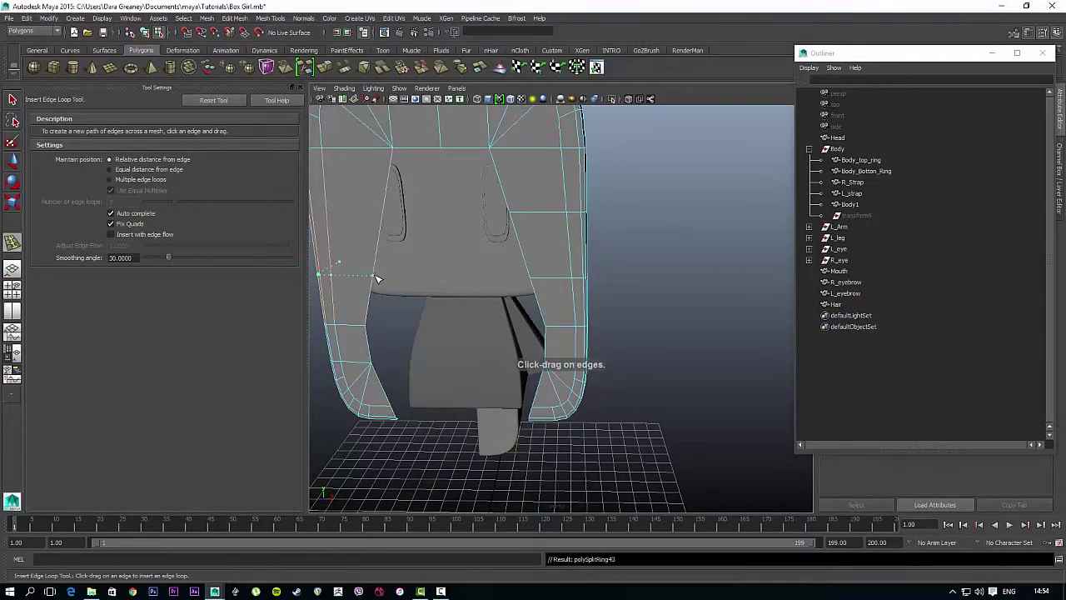
click(376, 278)
click(386, 211)
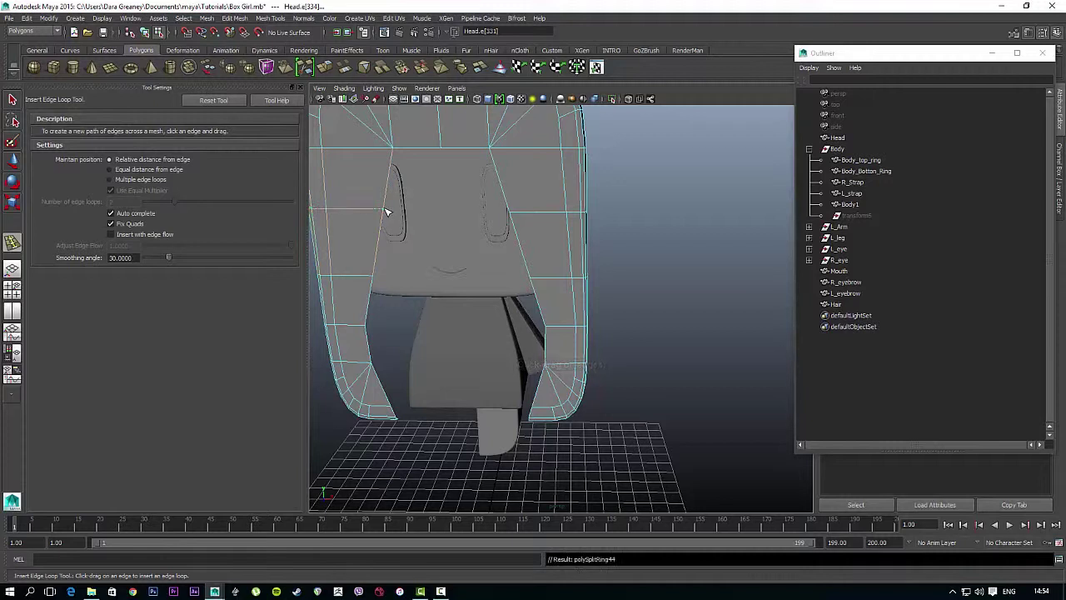
- Set the Move Tool symmetry to Off and switch the Head mesh to vertex editing with nothing selected
click(13, 159)
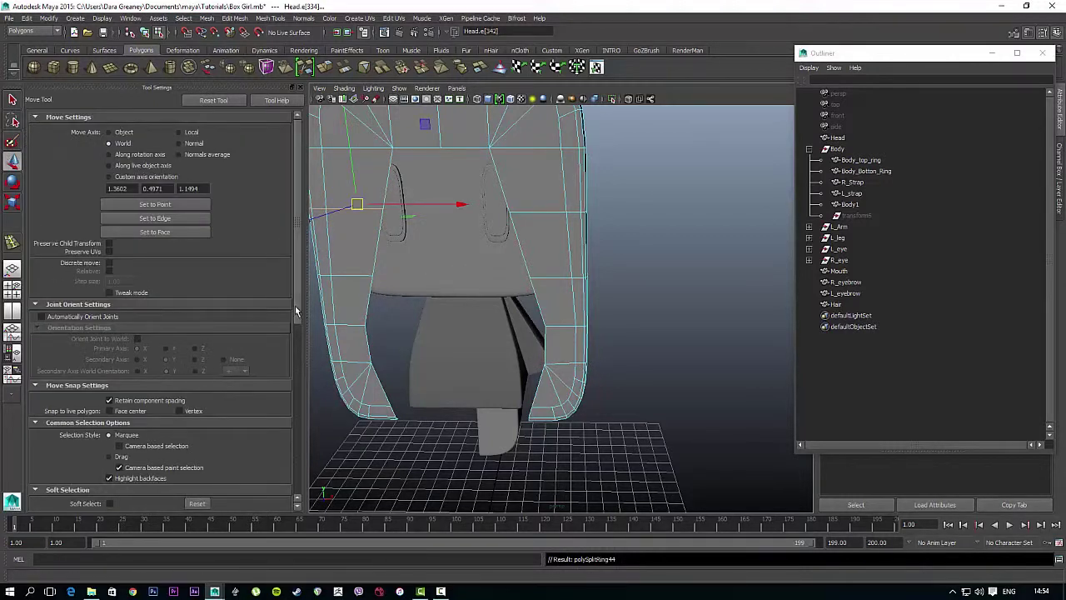
scroll(296, 307, down, 6)
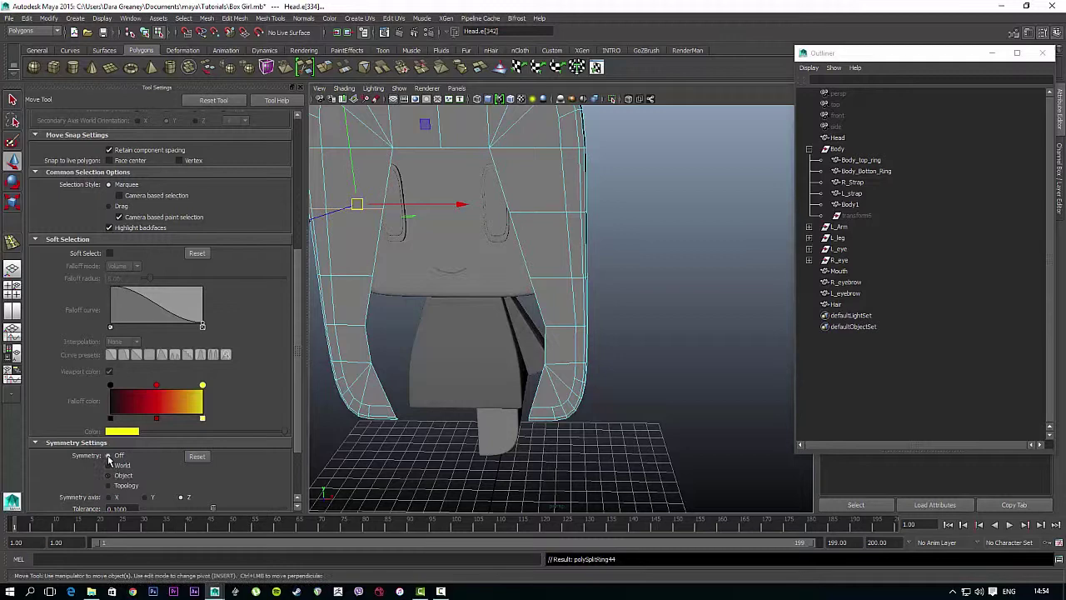
mouse_move(447, 356)
alt+mouse_down()
mouse_move(542, 357)
mouse_move(444, 361)
alt+mouse_up()
right_click(552, 244)
right_drag(552, 245, 517, 240)
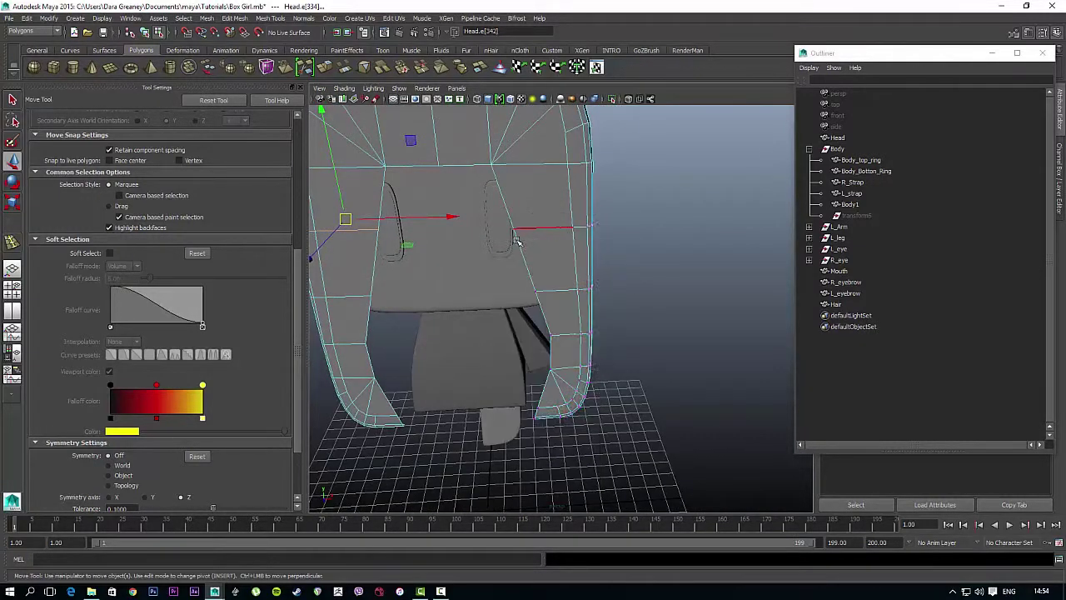
click(515, 236)
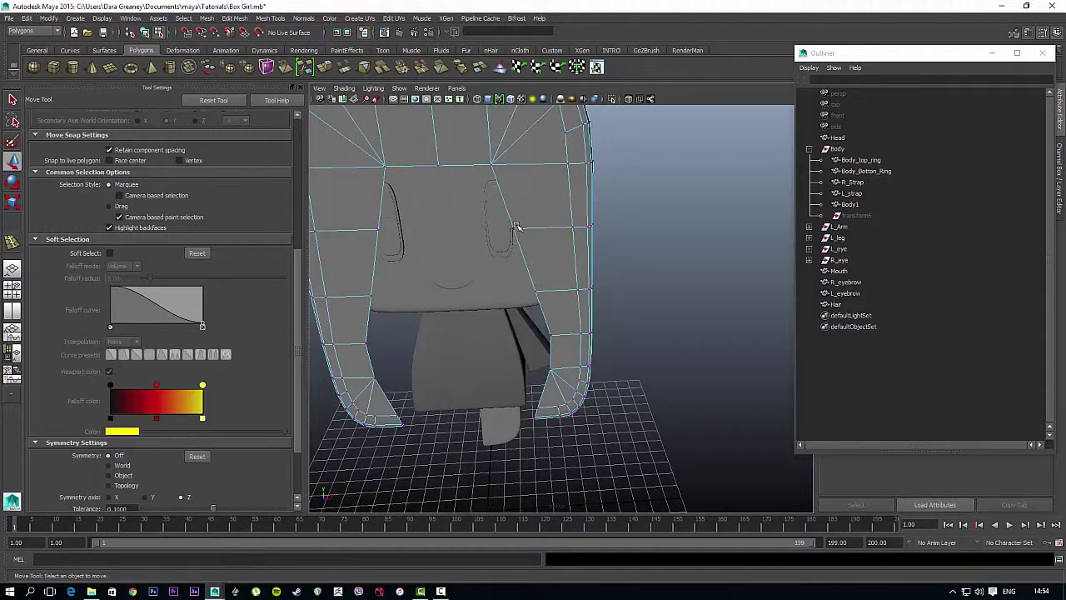
- Move the inner-edge vertices of the strand on the character's left outward along X at eye and mouth height
click(514, 228)
drag(541, 232, 558, 233)
click(548, 290)
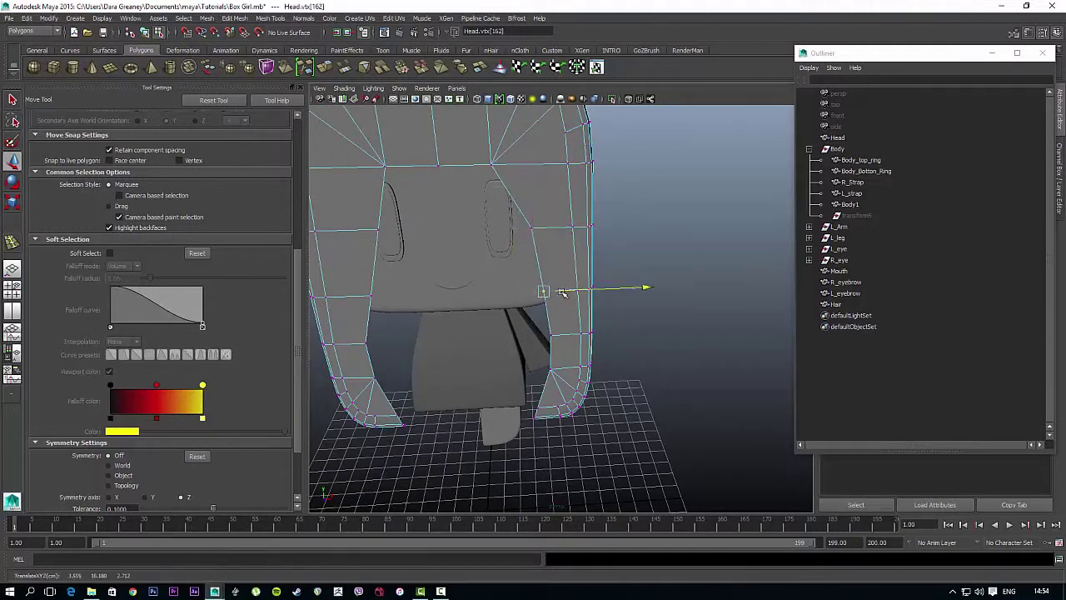
click(537, 228)
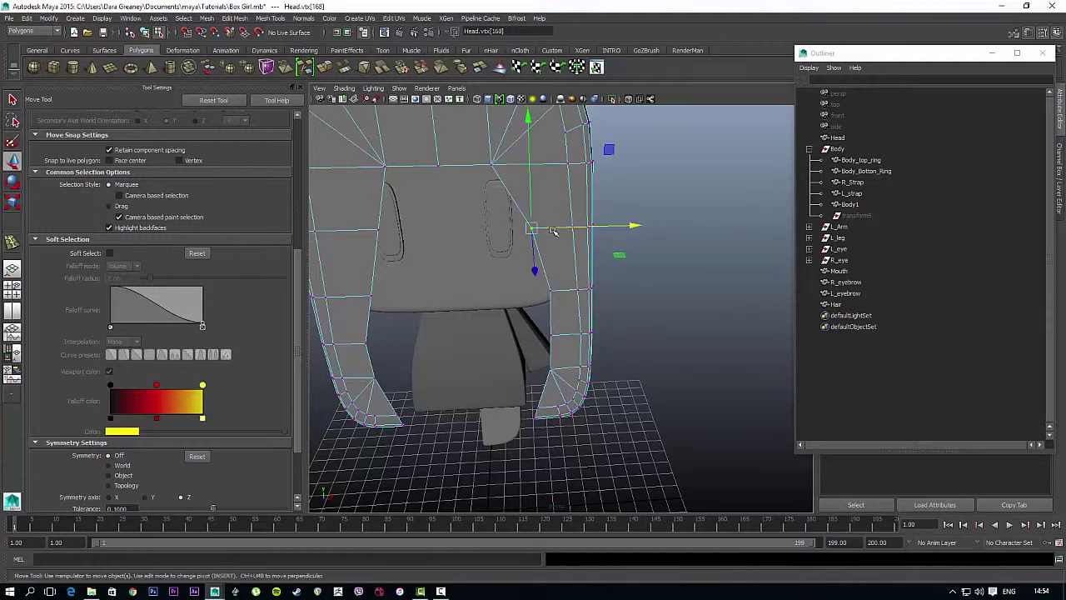
key(ctrl+z)
click(555, 222)
key(ctrl+z)
key(ctrl+z)
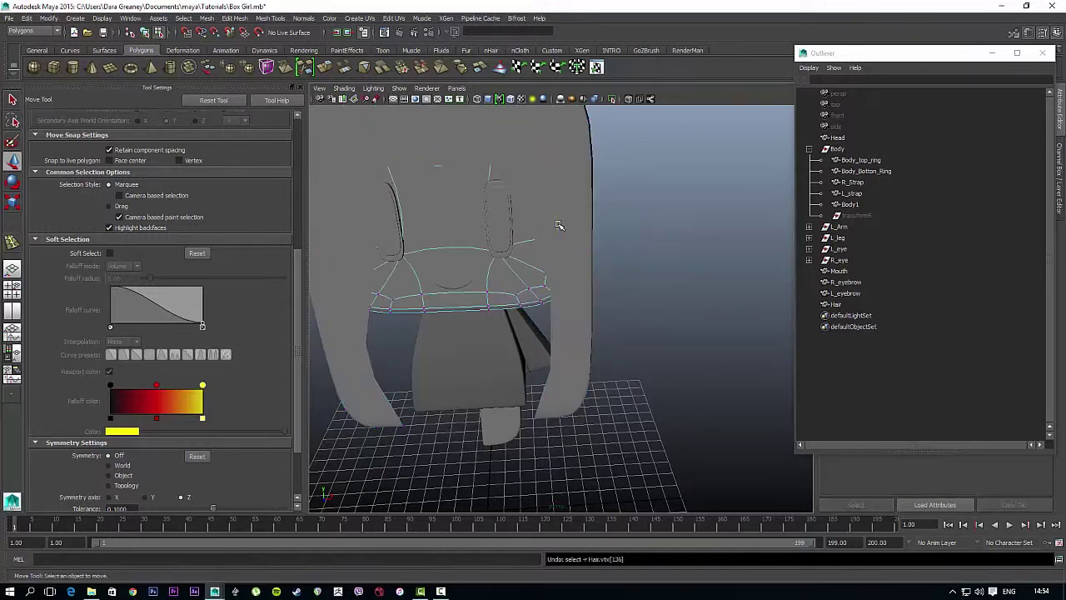
- Shift the hairline corner vertex above the character's left eye slightly outward and raise the centre fringe vertex
alt+middle_drag(696, 154, 700, 254)
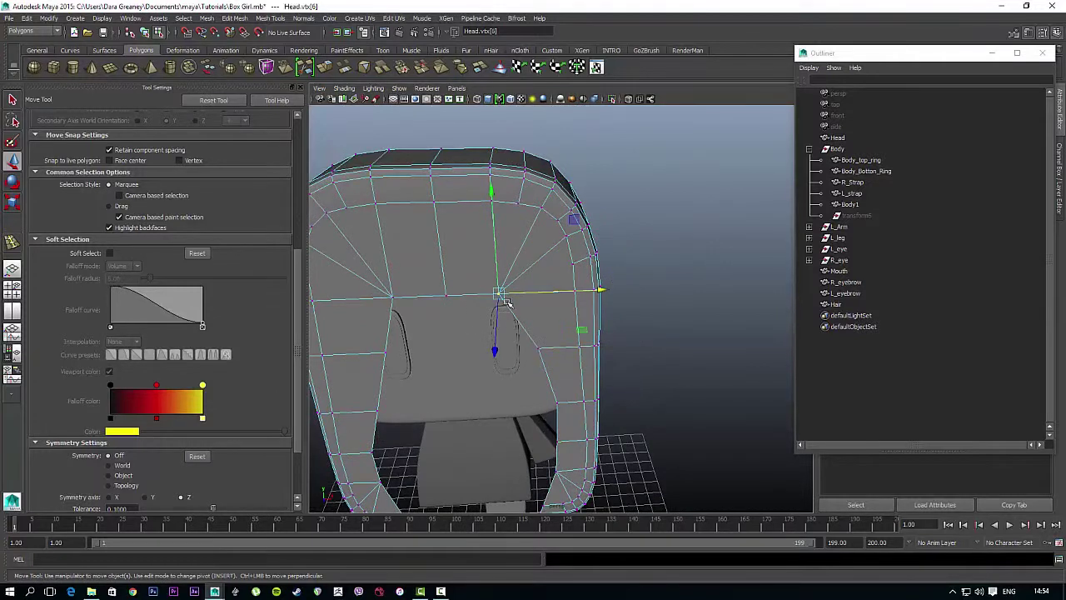
drag(503, 298, 512, 296)
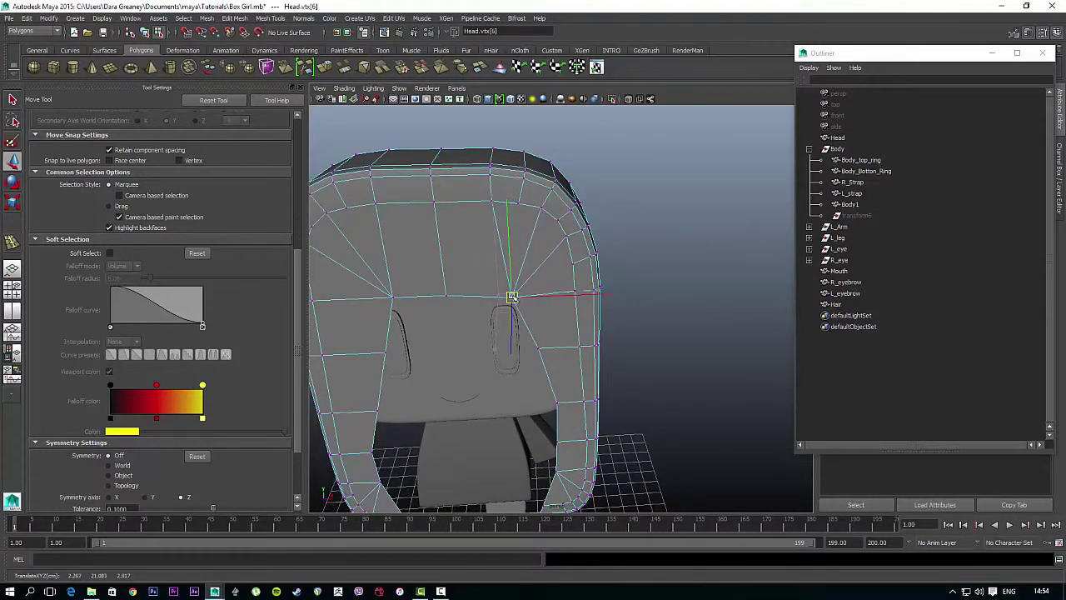
click(446, 295)
drag(446, 295, 445, 279)
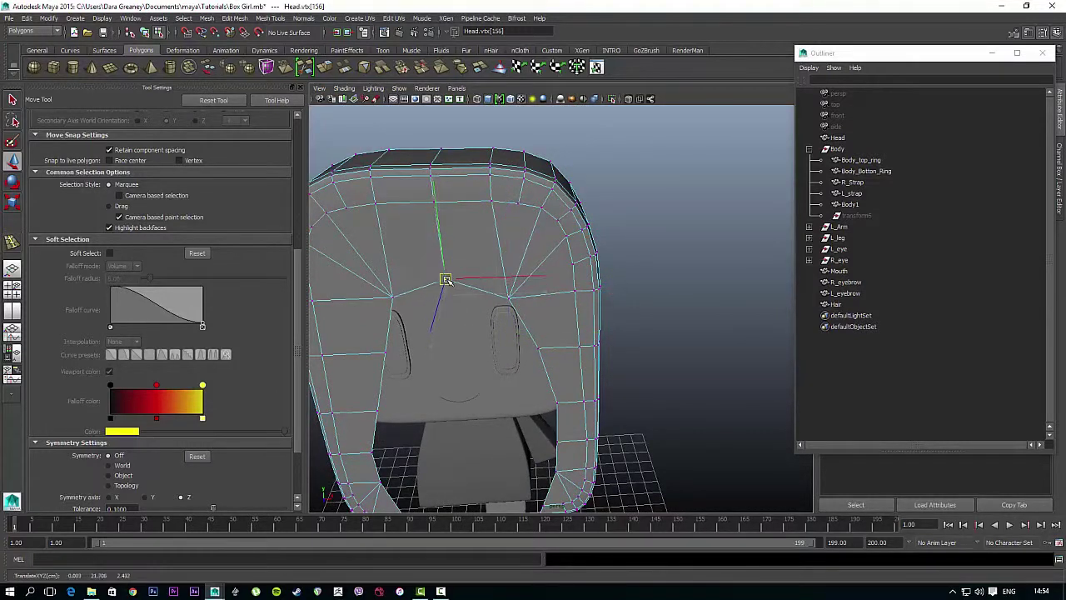
key(ctrl+z)
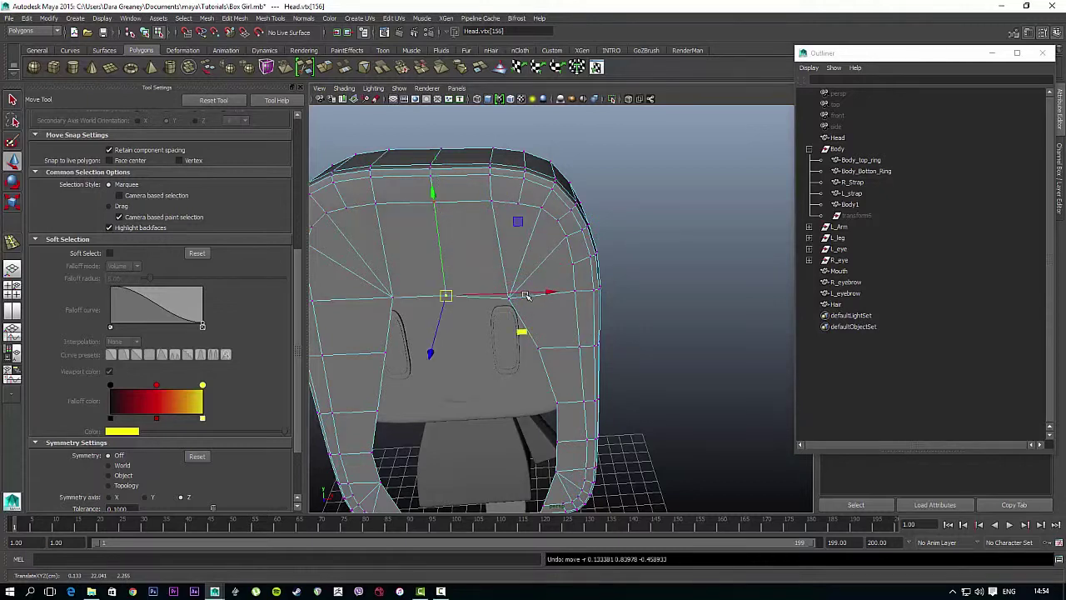
drag(433, 193, 432, 171)
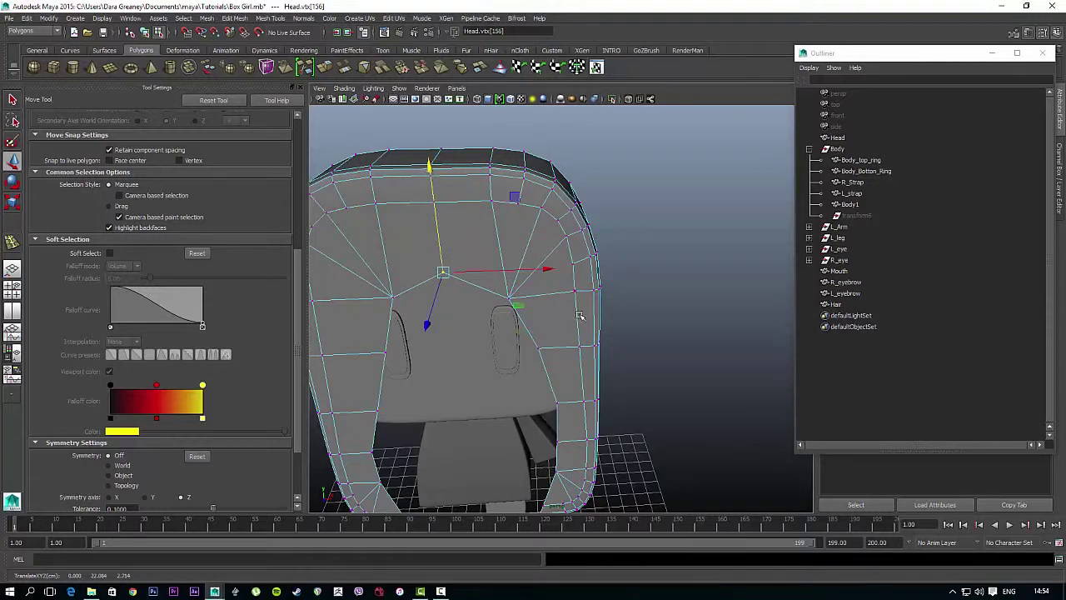
alt+drag(579, 316, 564, 293)
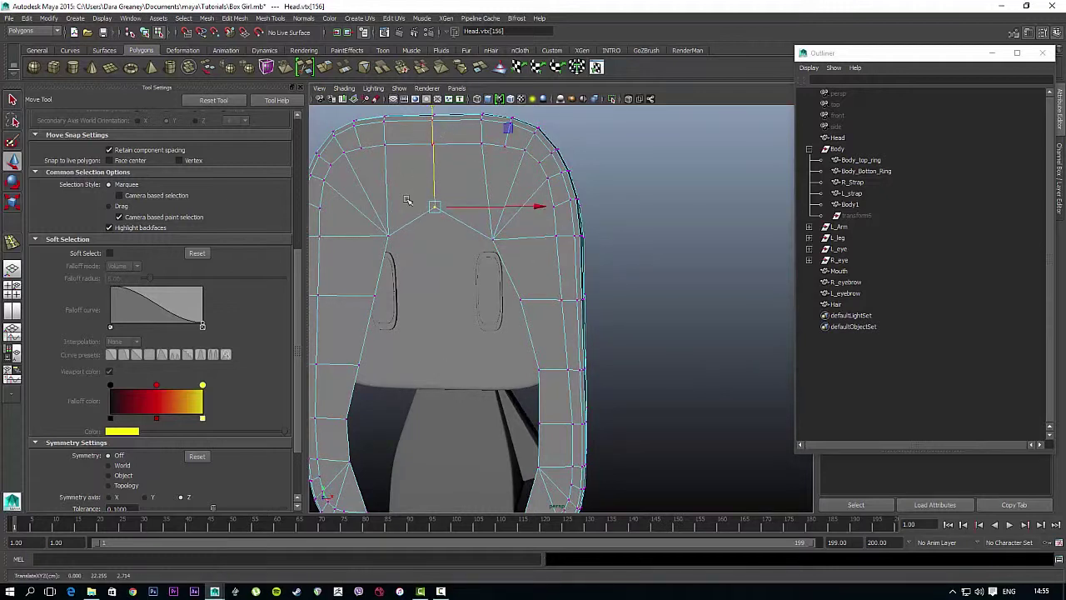
- Move the hairline corner and inner-edge vertices of the strand on the character's right outward at eye and mouth height
click(388, 237)
drag(399, 237, 376, 234)
alt+middle_drag(428, 275, 507, 264)
drag(467, 312, 458, 286)
mouse_move(450, 371)
mouse_down()
mouse_move(413, 335)
mouse_move(442, 355)
mouse_up()
alt+drag(473, 321, 450, 336)
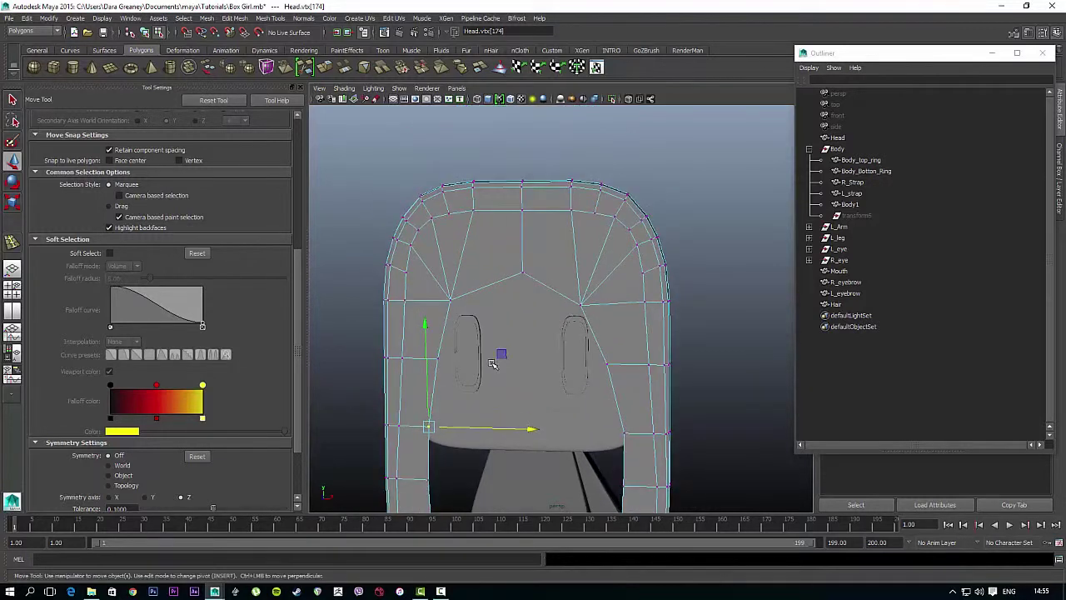
- Raise the hairline corner vertex above the character's right eye and shift it outward toward the side of the hair
click(449, 297)
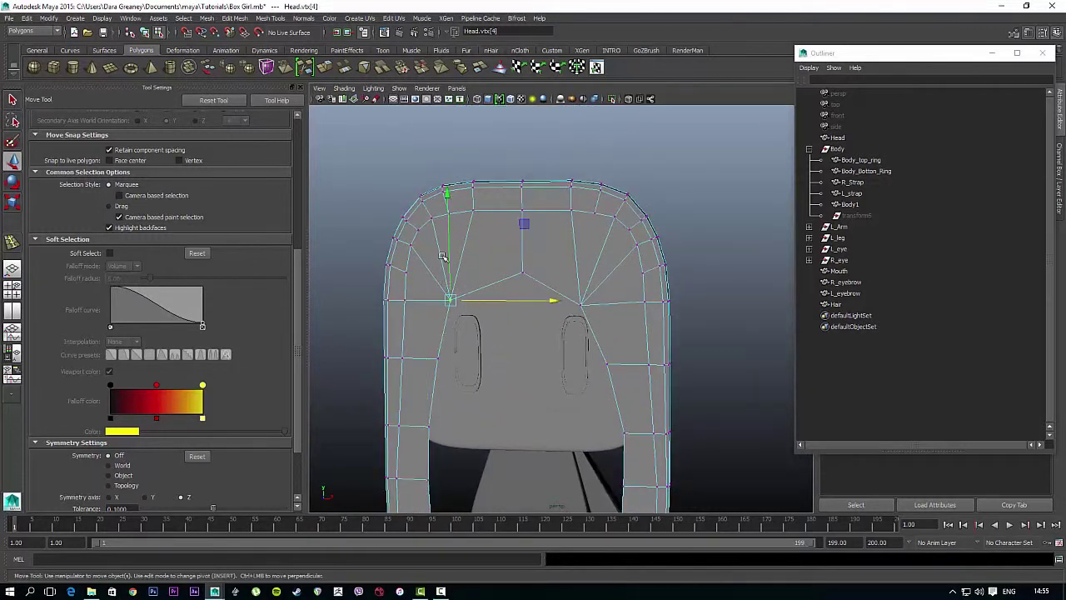
drag(447, 237, 447, 199)
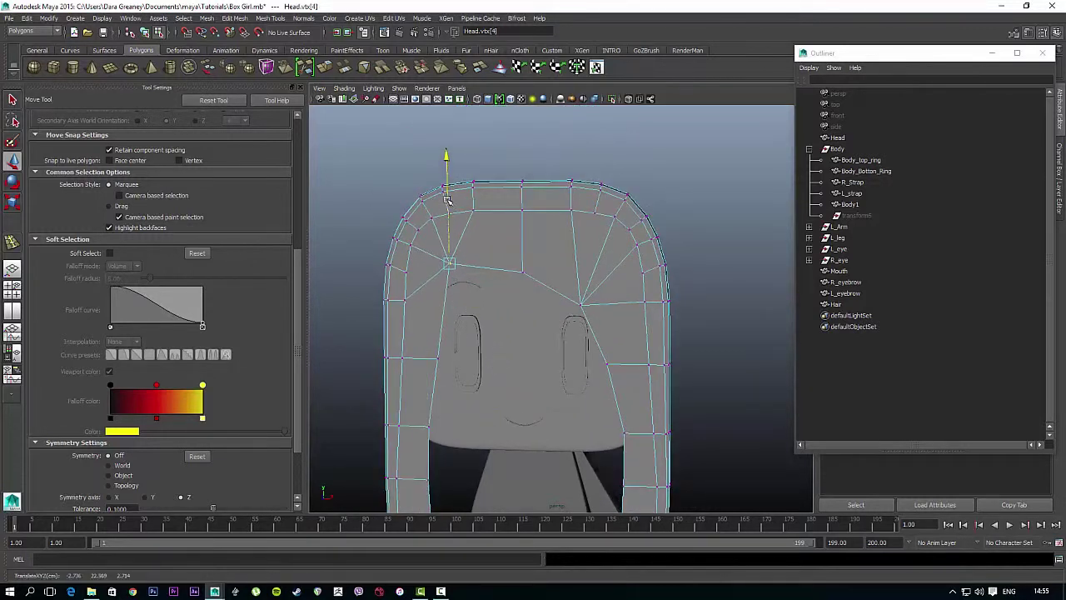
drag(468, 263, 455, 264)
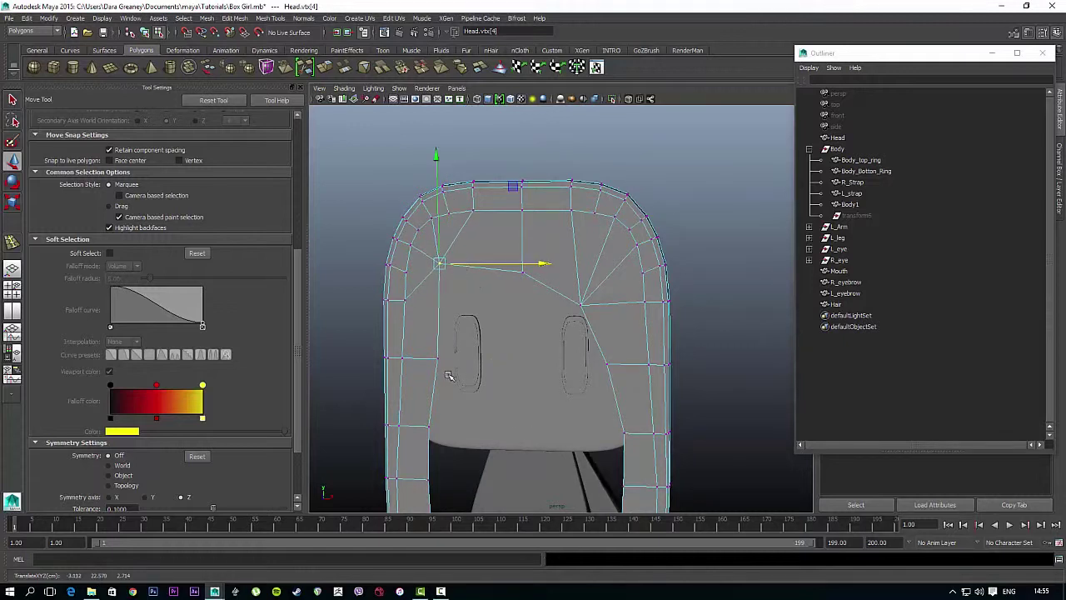
- Adjust the inner-edge vertices down the strand on the character's right to give it a smooth, narrow inner contour
mouse_move(448, 375)
mouse_down()
mouse_move(433, 351)
mouse_move(443, 359)
mouse_up()
drag(464, 439, 421, 427)
alt+middle_drag(464, 479, 506, 427)
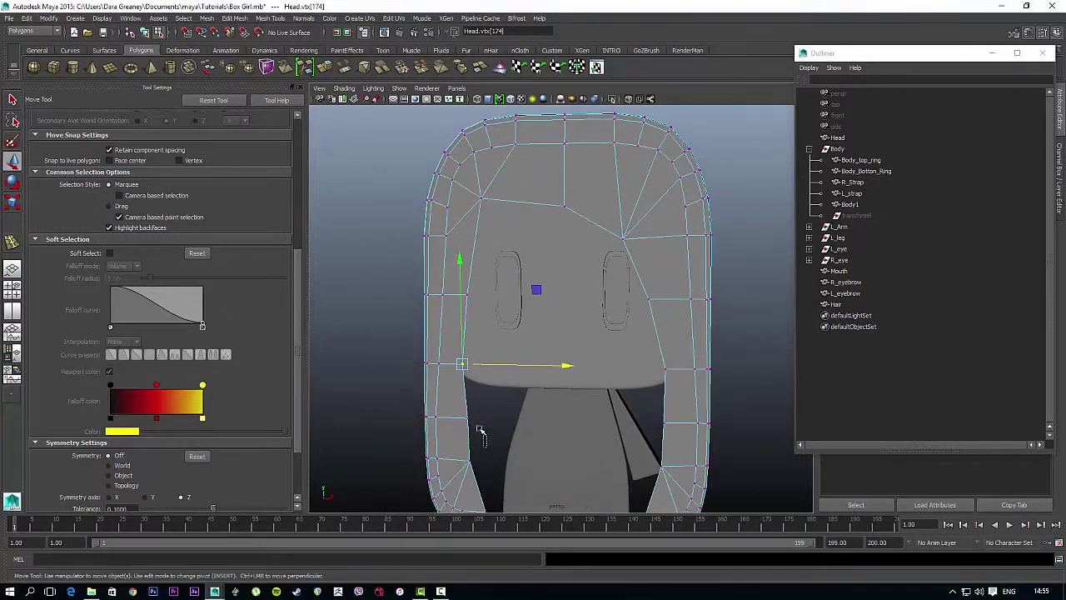
drag(480, 430, 455, 409)
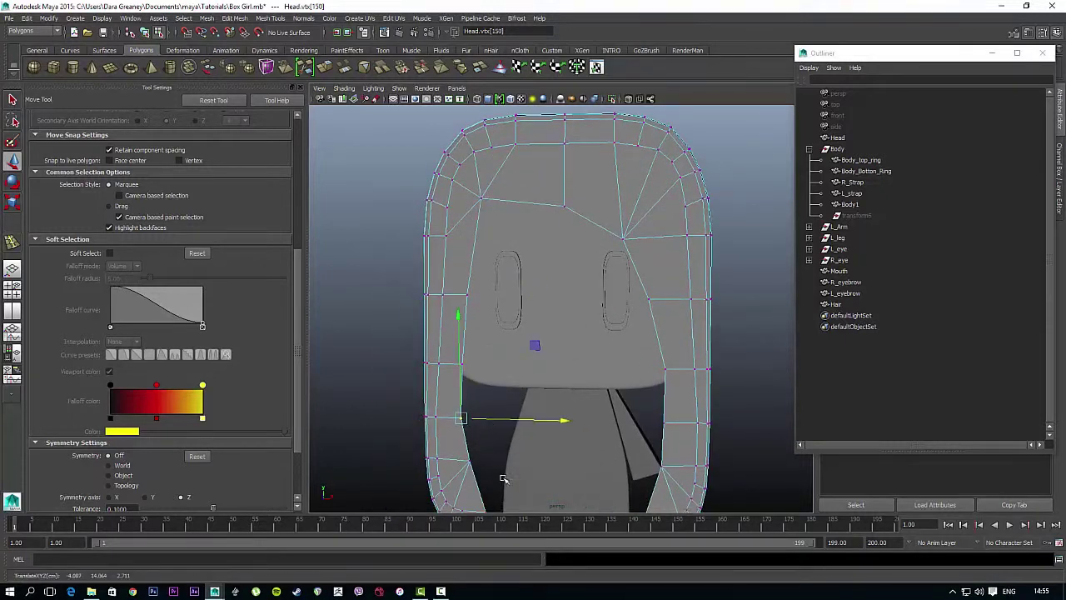
drag(503, 479, 460, 453)
- Check the hair in smooth preview and nudge the hairline corner vertex above the character's right eye slightly outward
alt+middle_drag(612, 306, 600, 425)
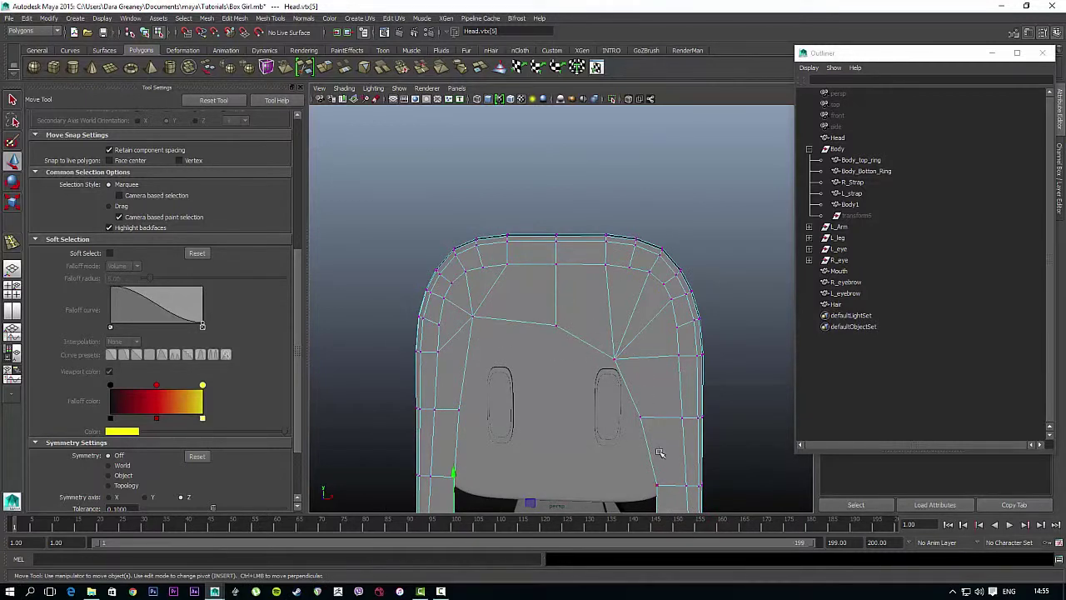
key(3)
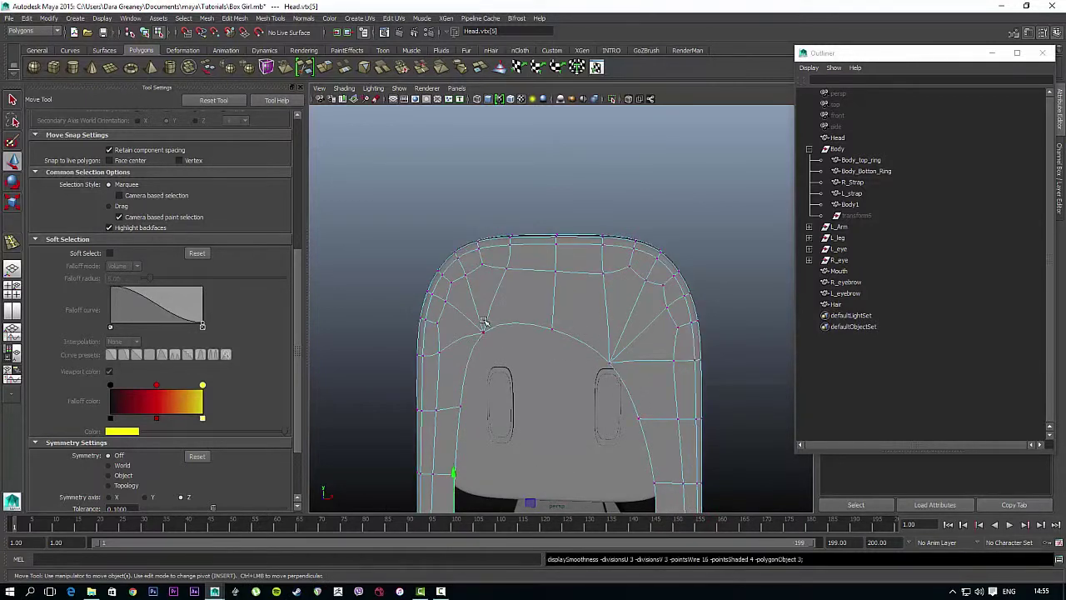
key(1)
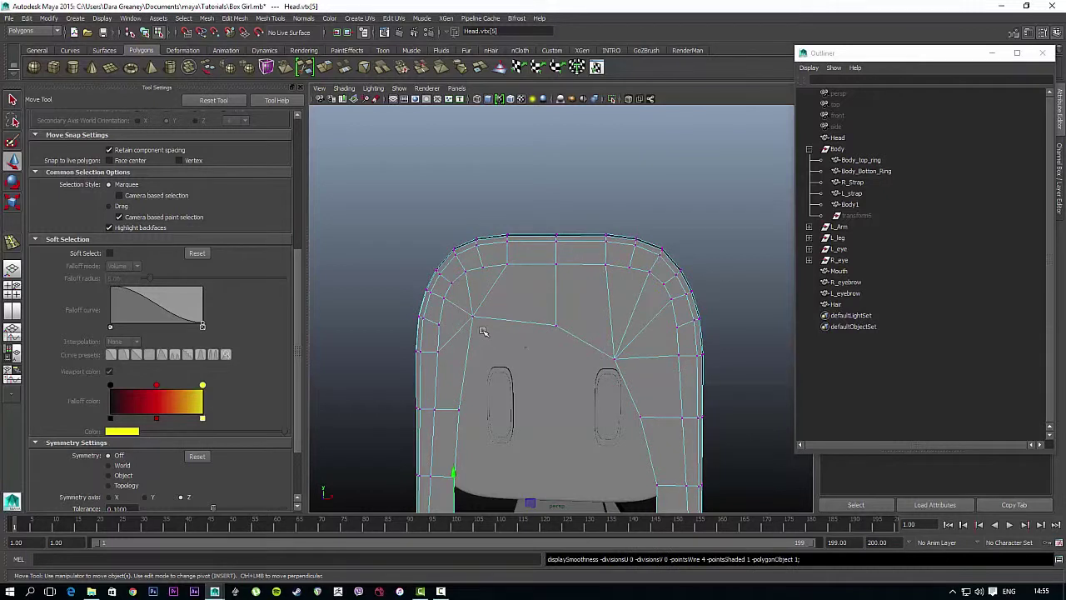
key(3)
key(1)
drag(496, 339, 469, 319)
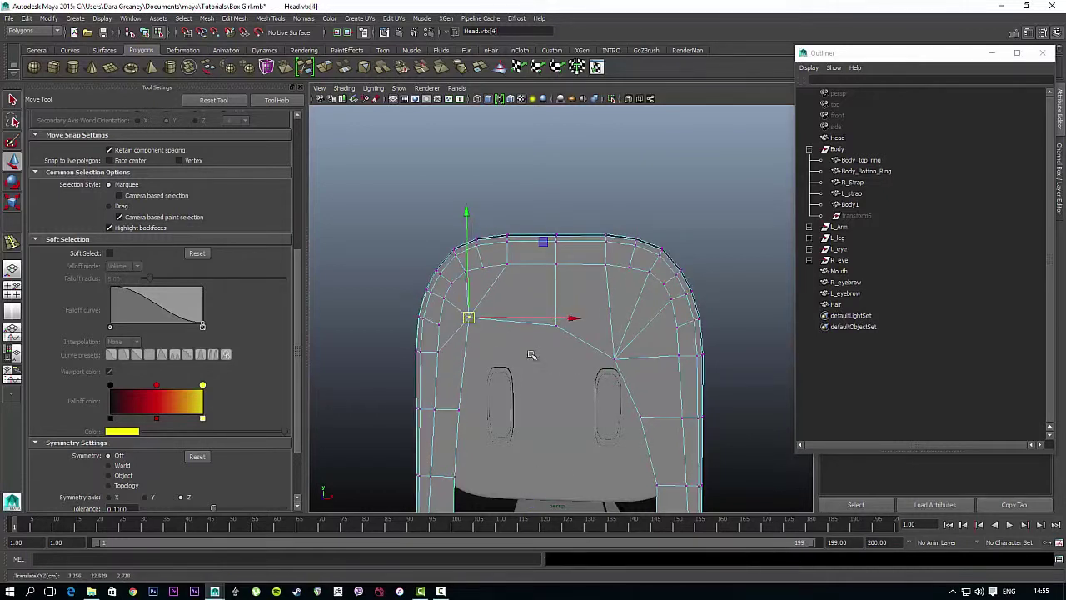
- Raise the centre fringe vertex level with the hairline corner on the character's right and check the smooth preview
click(554, 321)
click(563, 348)
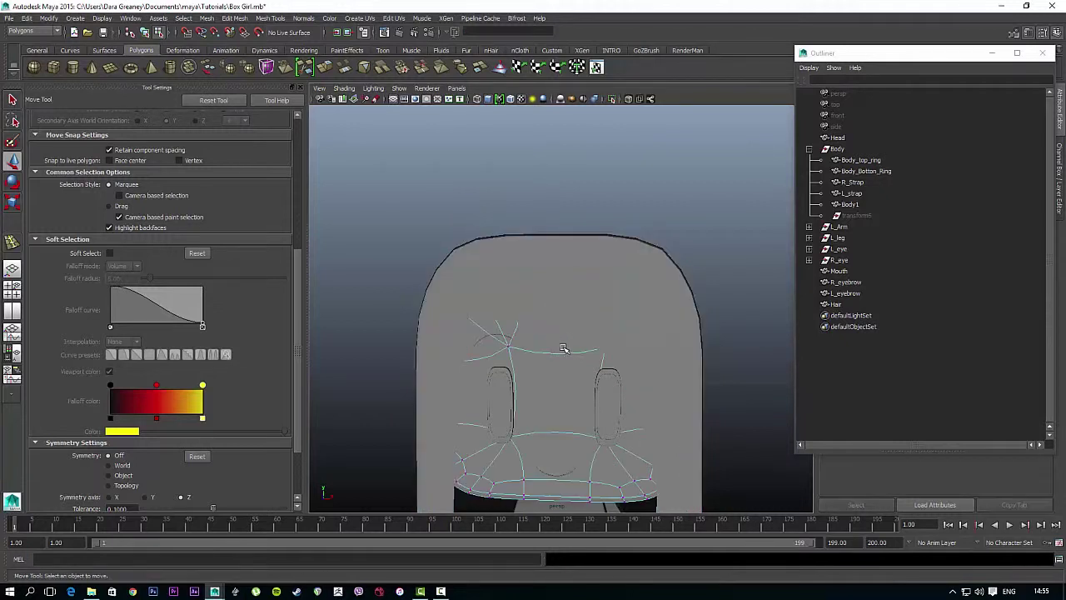
key(ctrl+z)
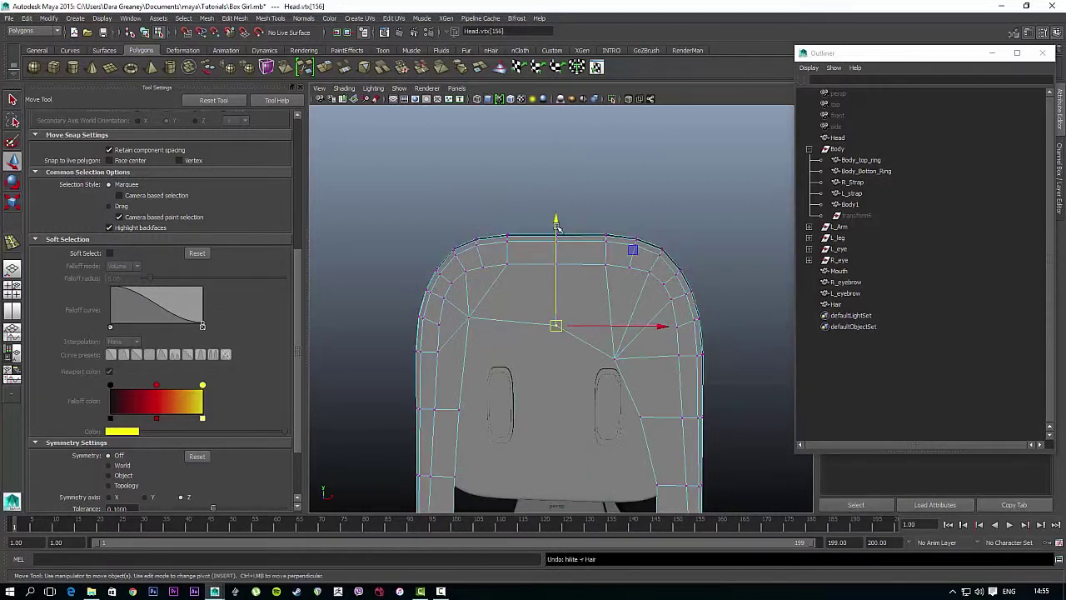
drag(555, 222, 555, 218)
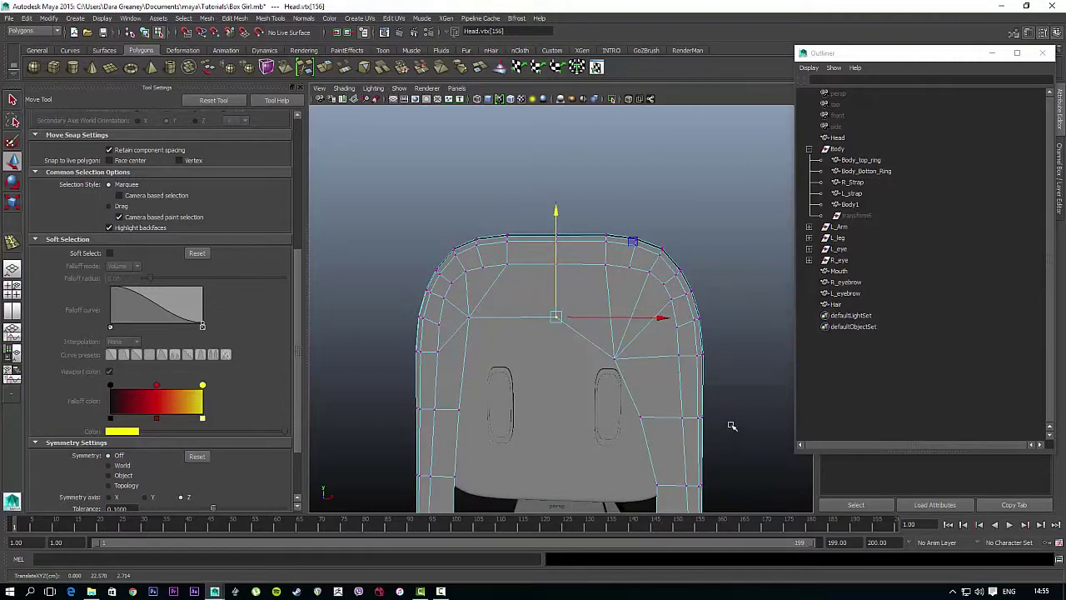
alt+drag(731, 425, 654, 345)
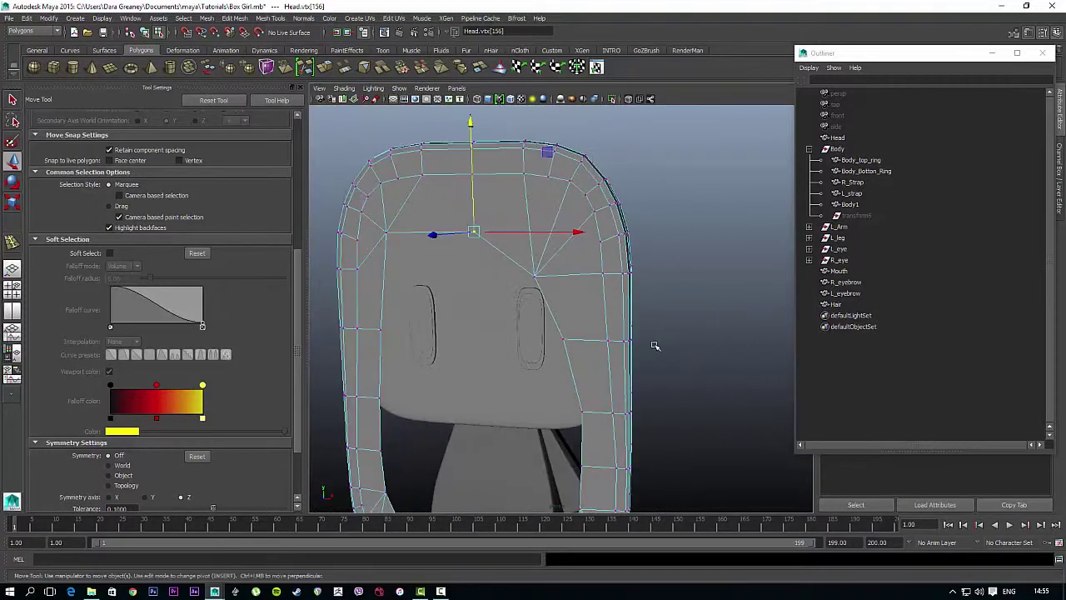
key(3)
key(1)
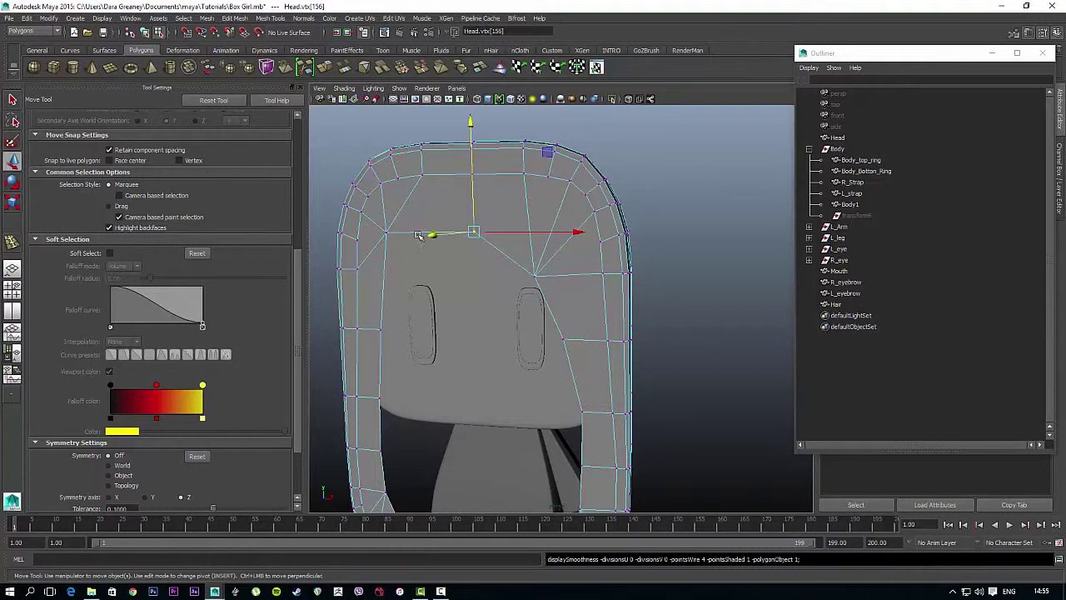
- Cut a vertical edge with the Multi-Cut Tool from the upper forehead vertex on the character's right to the fringe's lower edge
click(270, 19)
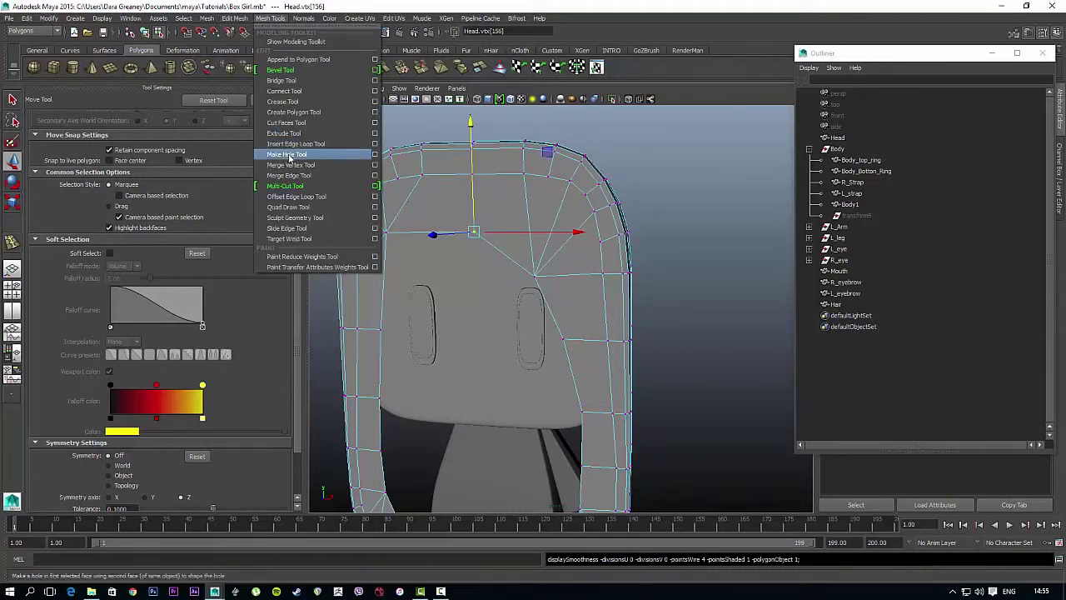
click(304, 187)
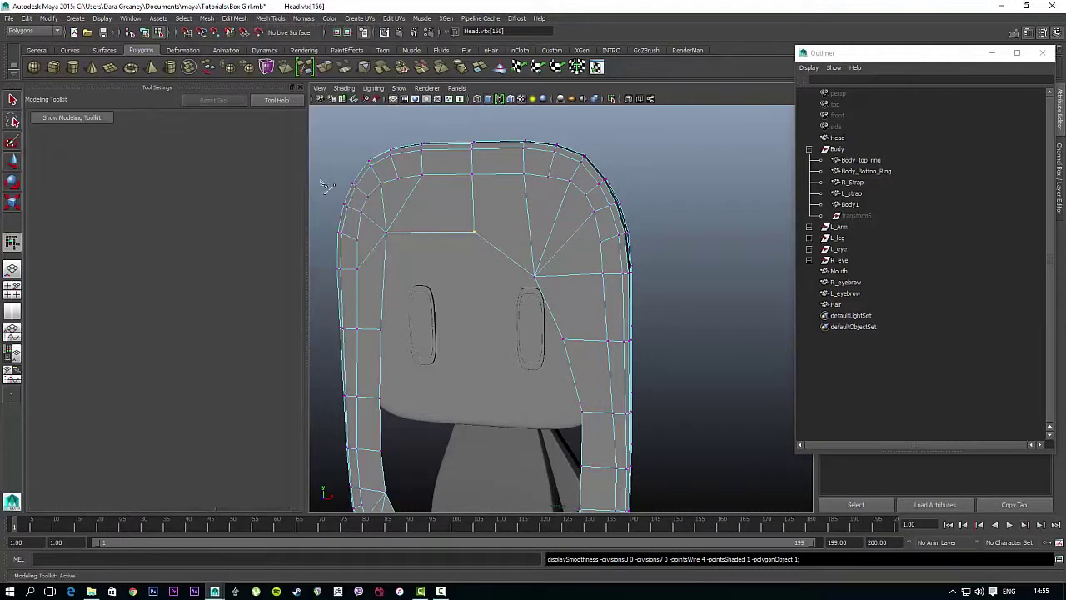
click(423, 176)
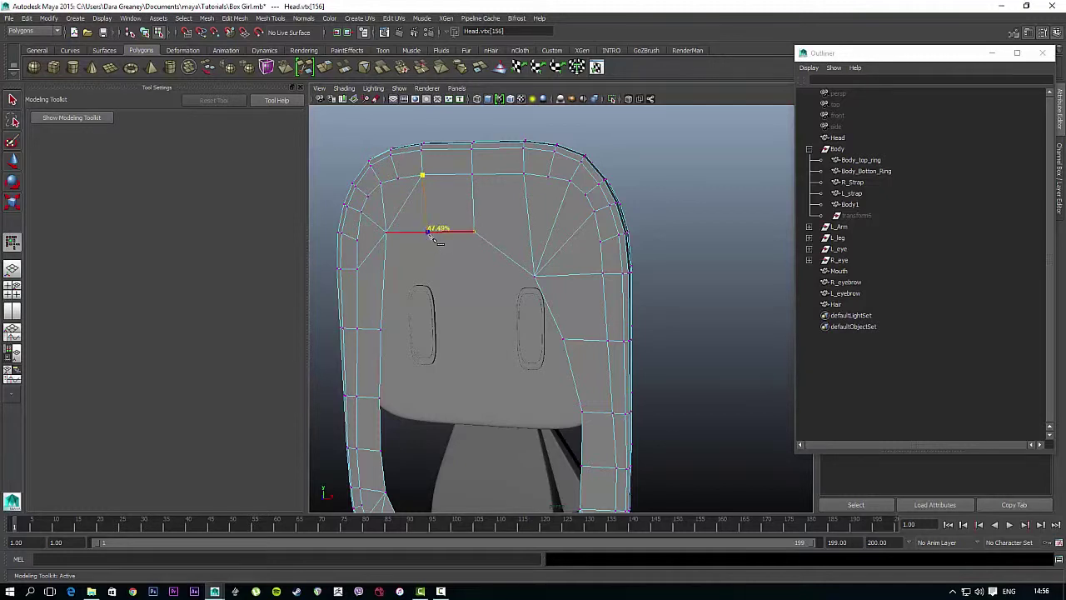
click(424, 233)
key(Return)
right_drag(452, 229, 387, 238)
key(ctrl+z)
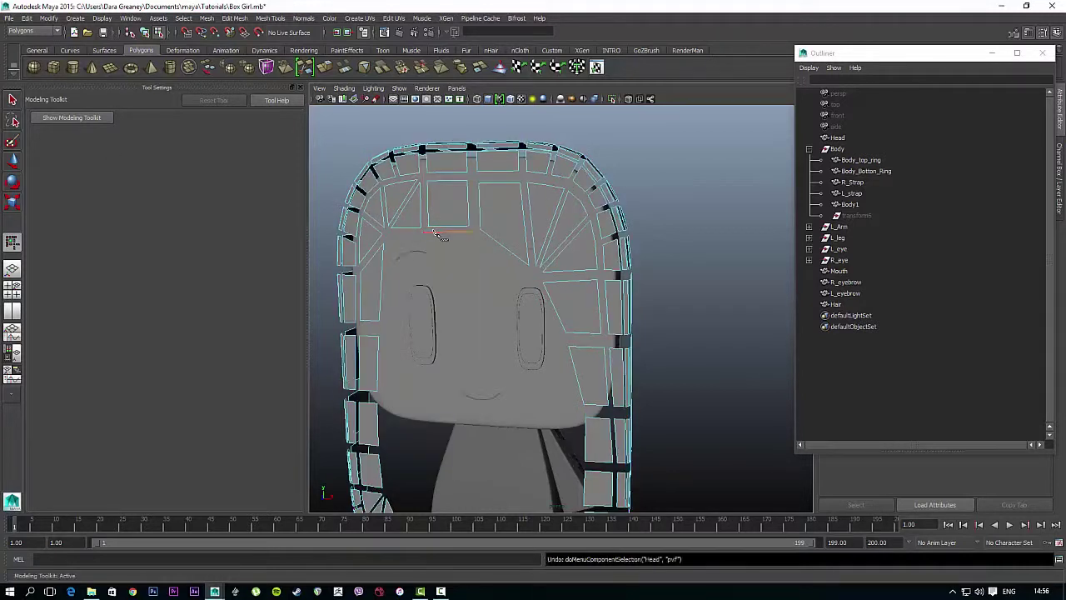
key(ctrl+z)
key(ctrl+z)
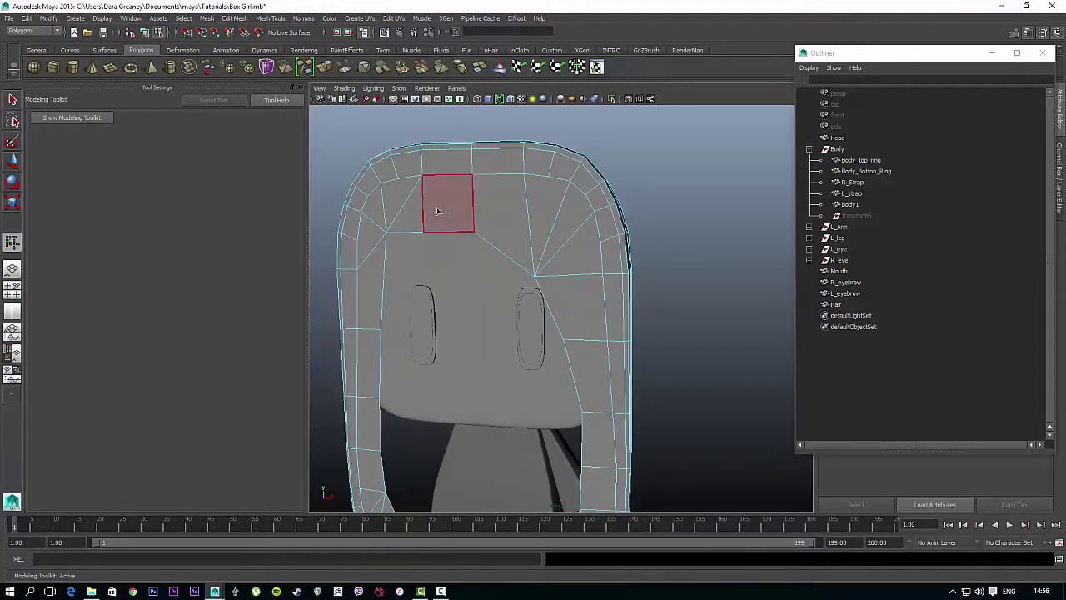
- Raise the newly cut fringe vertex and the centre fringe vertex to arch the hairline over the forehead
click(12, 100)
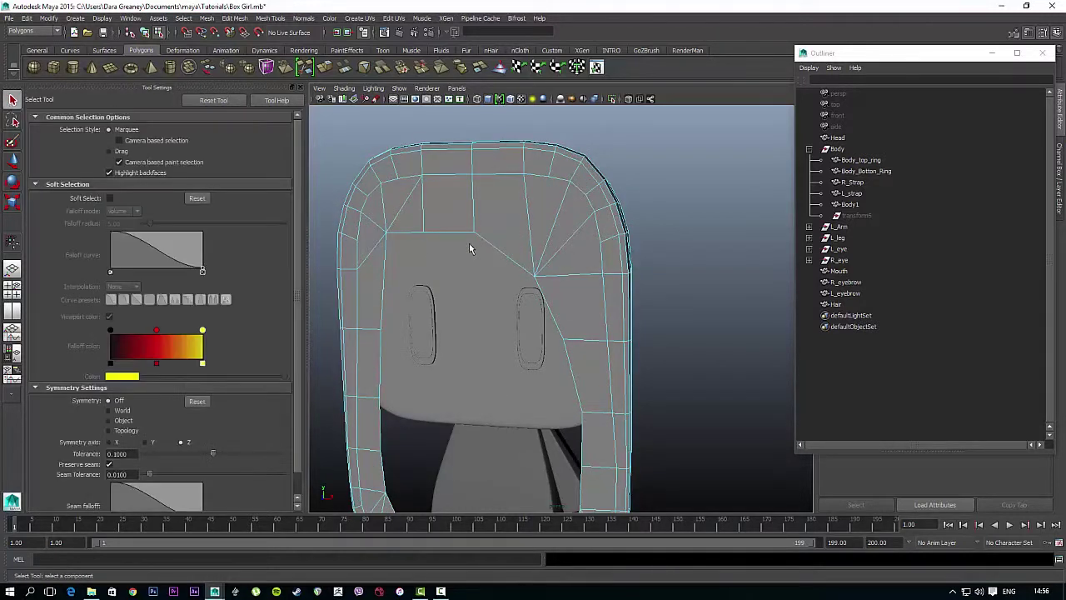
right_drag(433, 230, 433, 204)
click(424, 234)
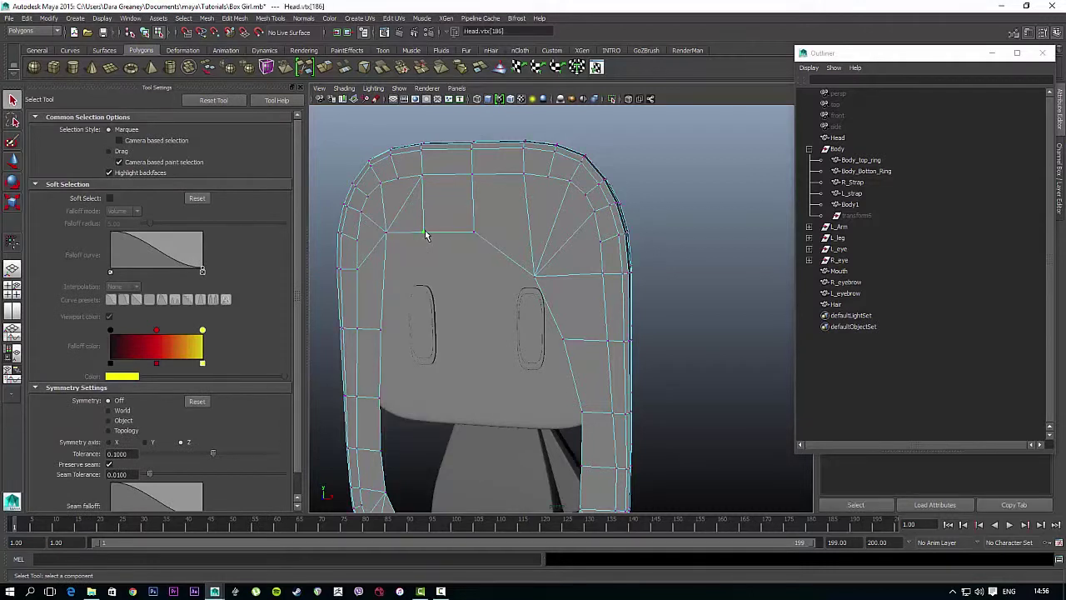
key(w)
drag(423, 231, 474, 220)
click(473, 233)
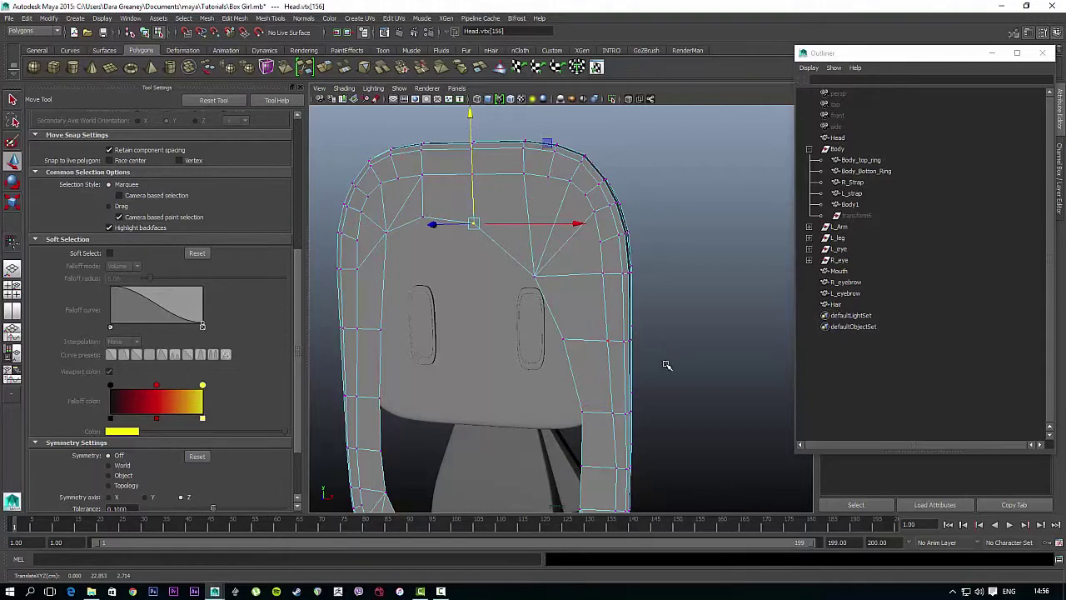
- Return to object mode and select the Head and Hair objects in turn to identify which mesh each name belongs to
alt+drag(668, 364, 620, 212)
right_drag(620, 211, 655, 197)
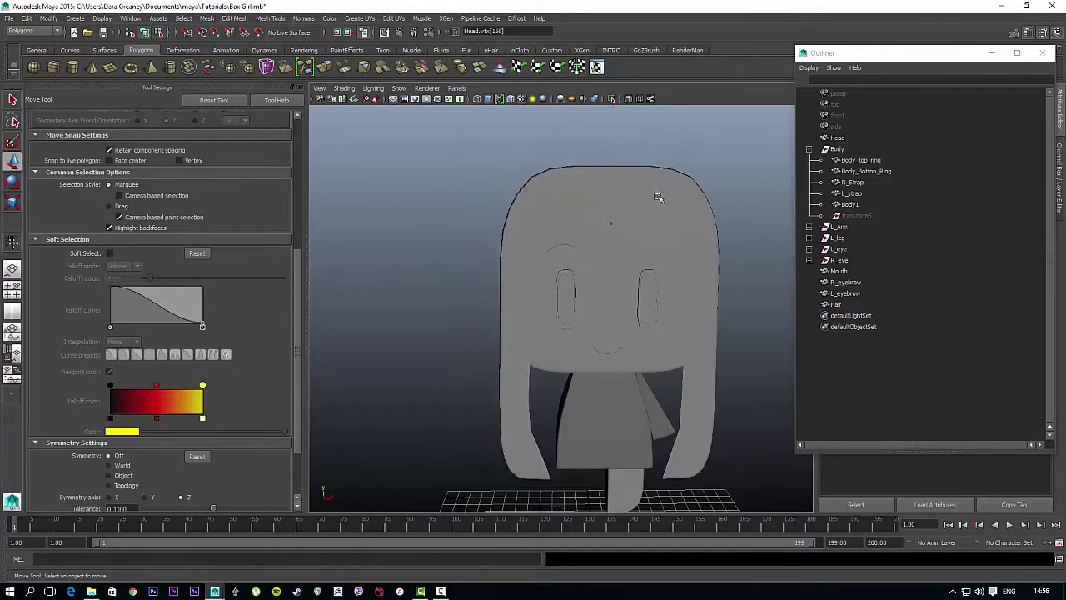
click(675, 218)
alt+drag(683, 194, 636, 238)
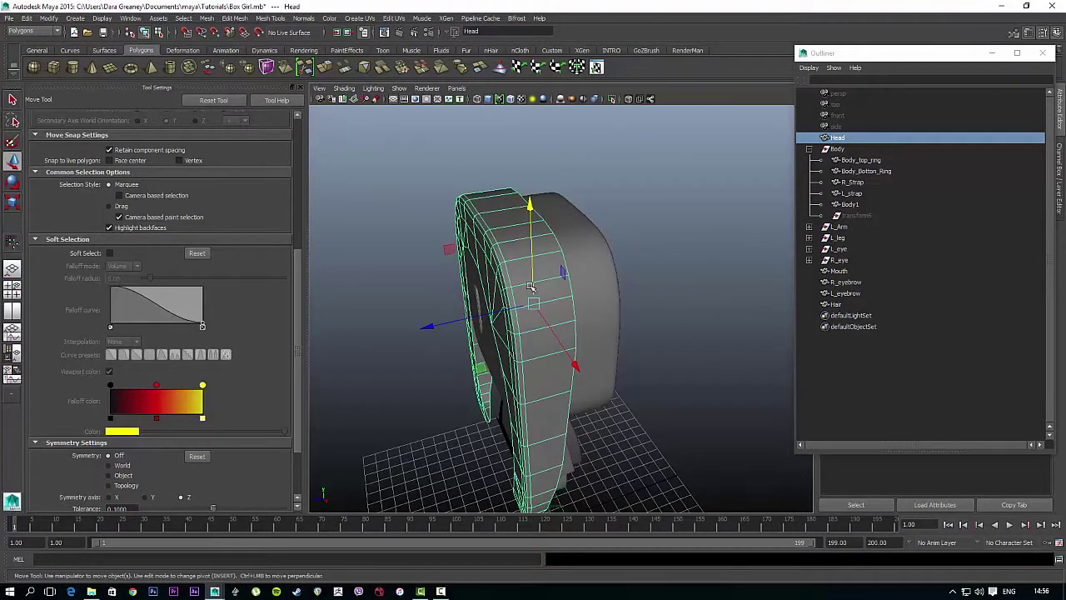
click(836, 304)
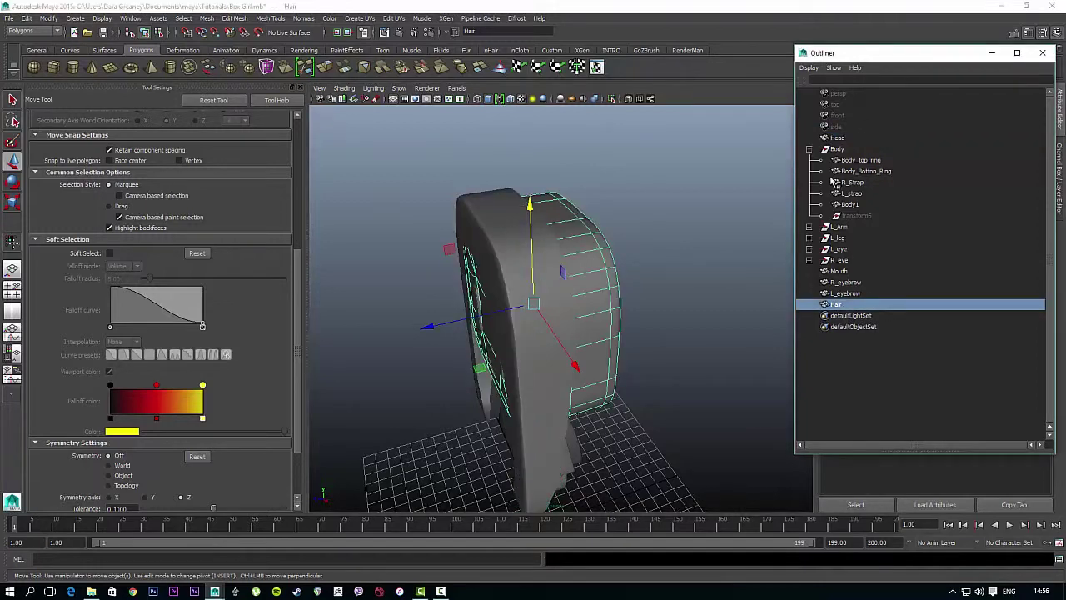
- Swap the mislabelled mesh names: rename the head mesh "Head" and the cut-open hair mesh "Hair"
click(835, 138)
alt+drag(667, 338, 697, 310)
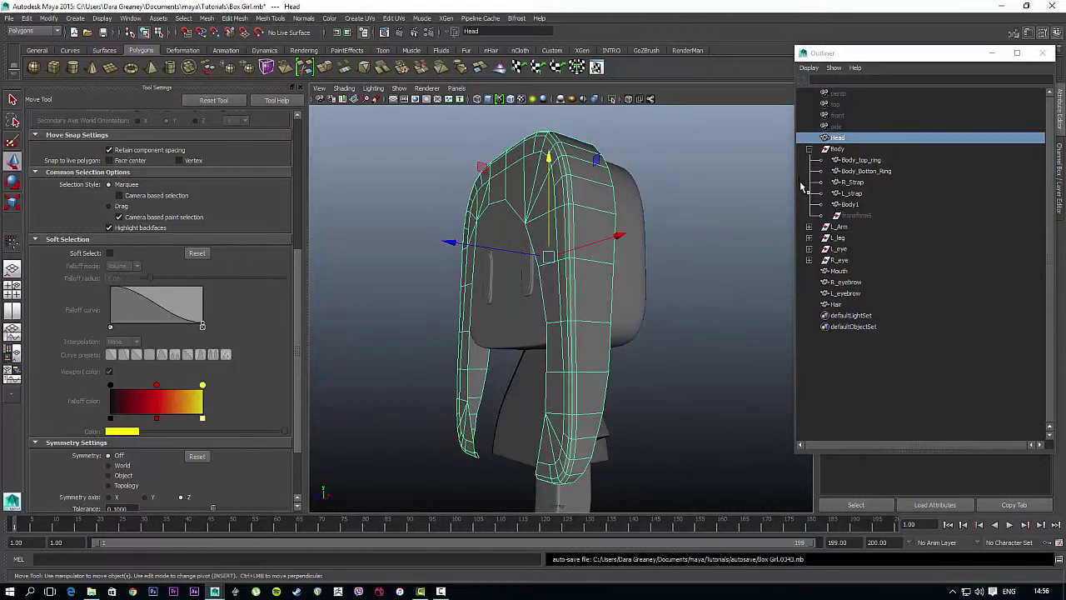
double_click(839, 305)
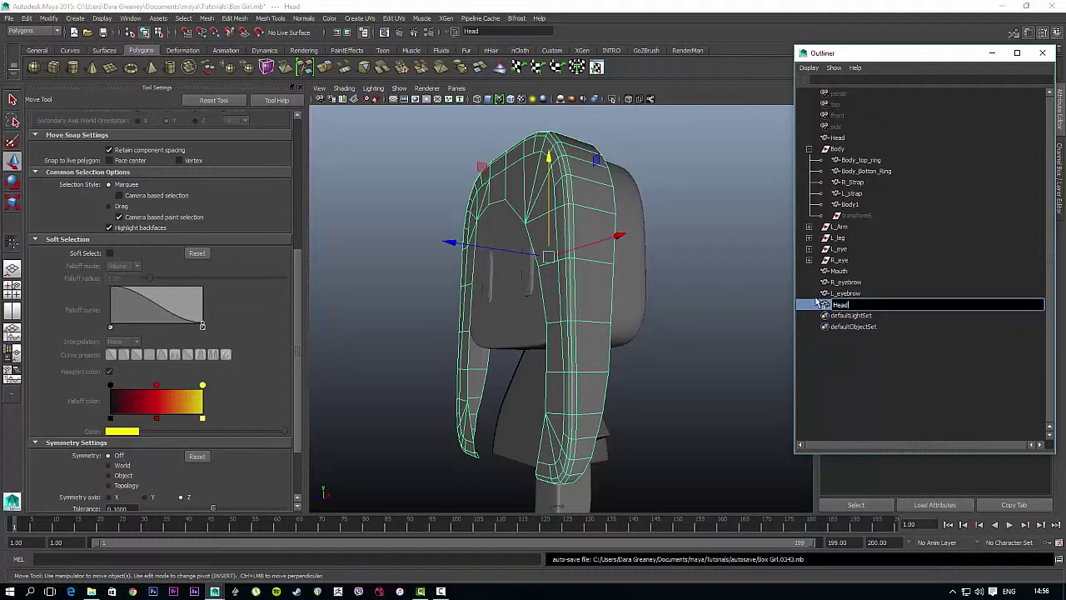
double_click(840, 138)
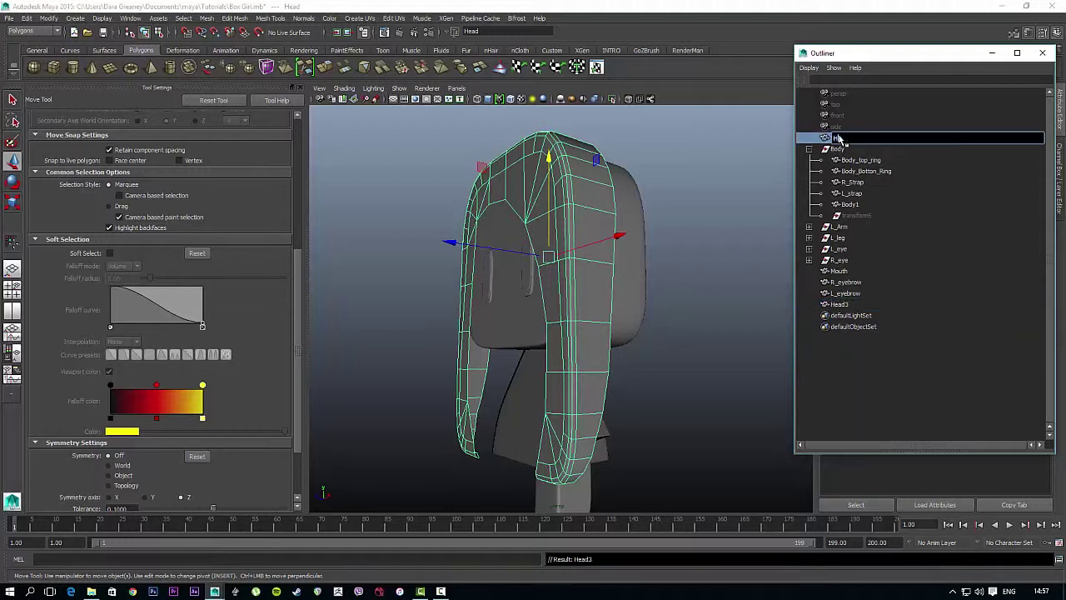
text(Hair)
key(Return)
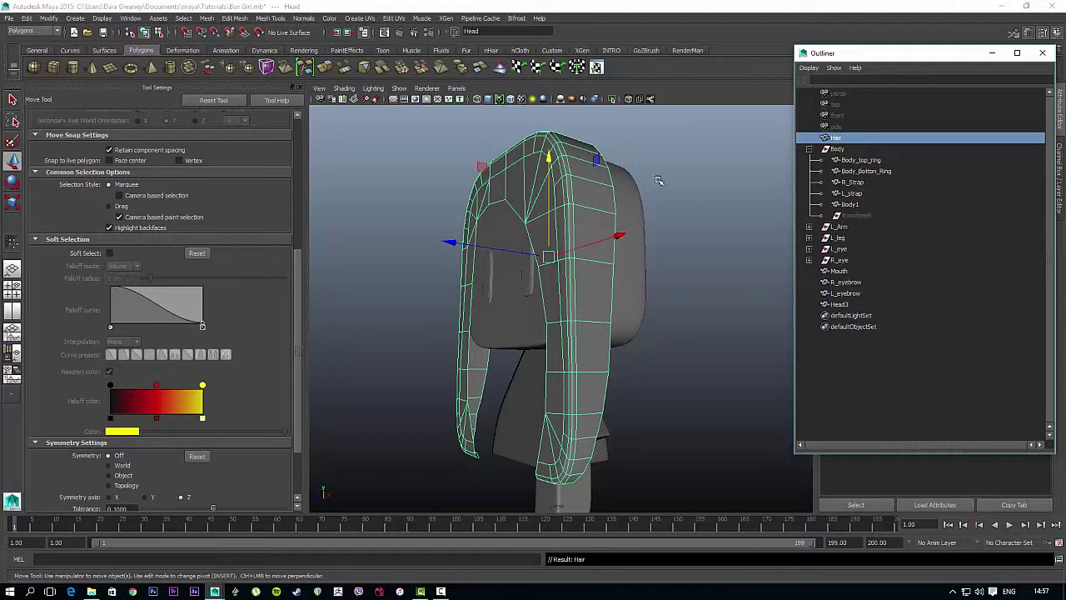
- Mirror the Hair geometry in the -Z direction without merging it with the original, creating the back half
alt+drag(657, 181, 587, 202)
click(182, 19)
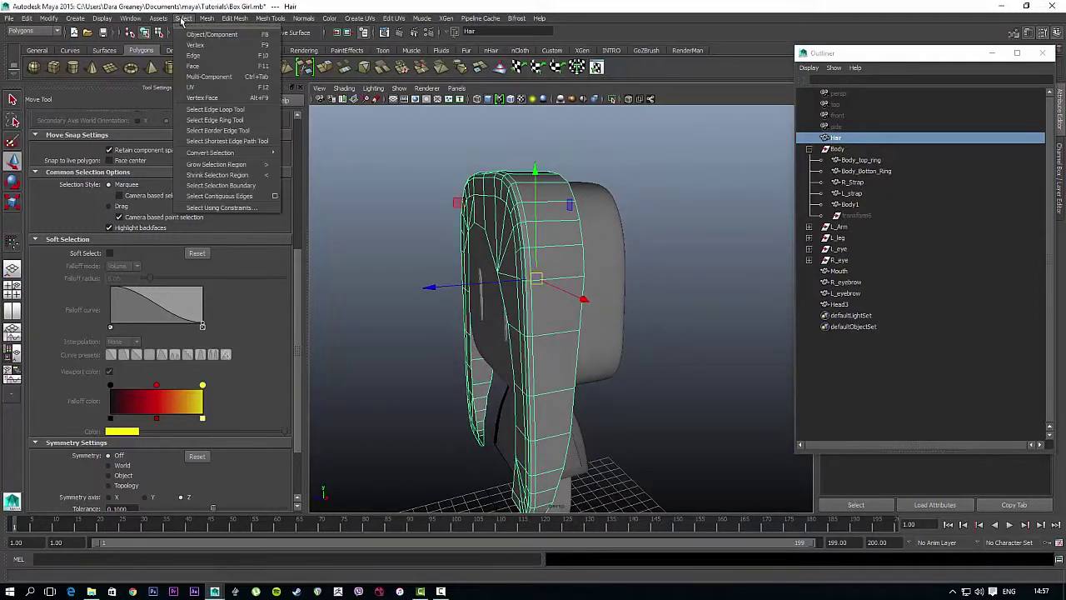
mouse_move(208, 24)
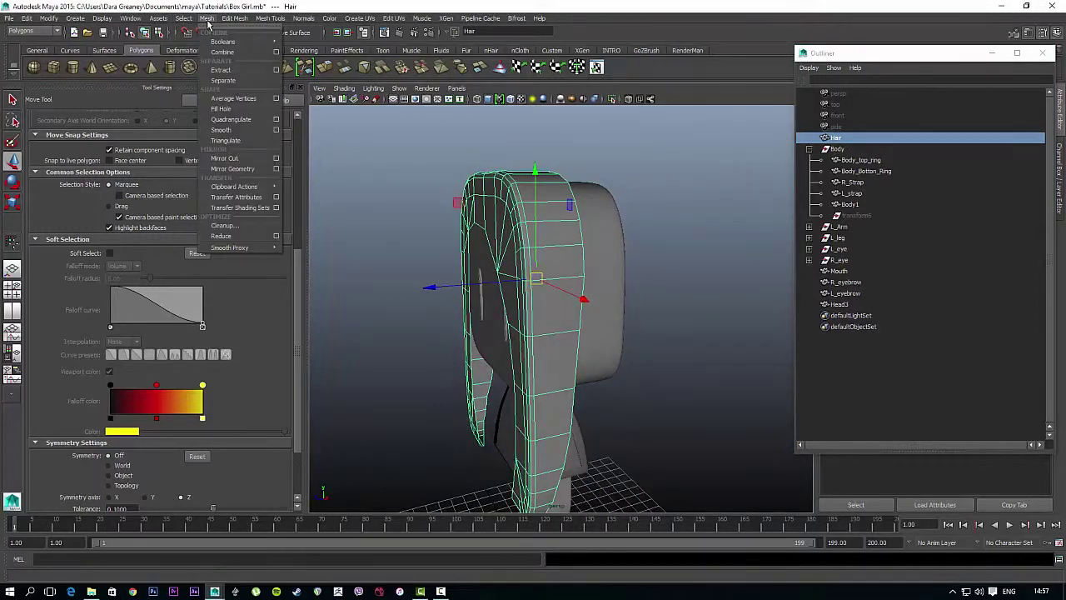
click(276, 169)
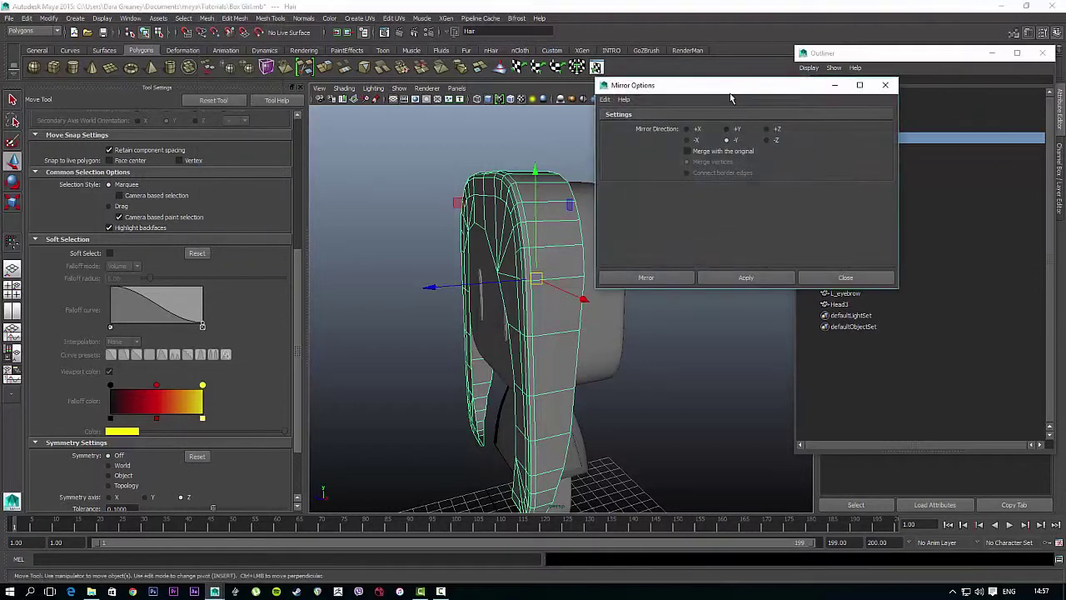
drag(730, 99, 220, 94)
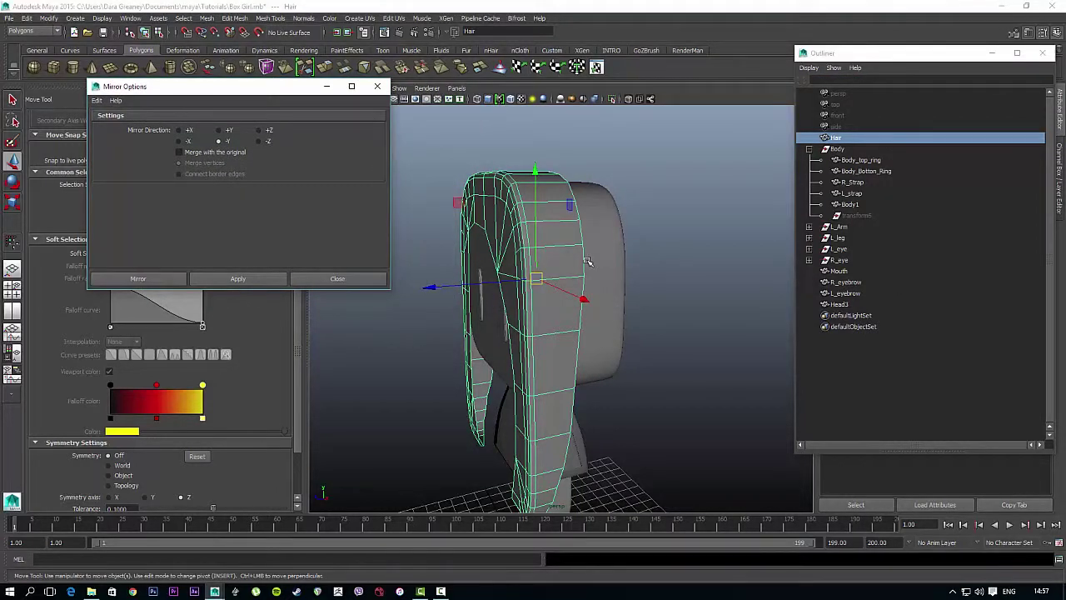
click(258, 142)
click(238, 278)
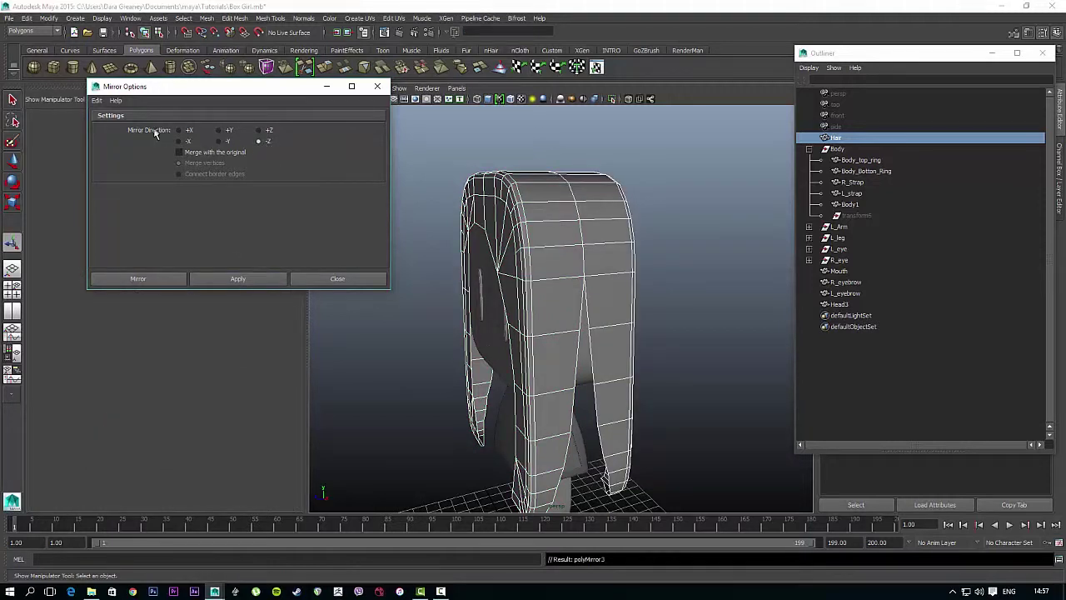
click(377, 86)
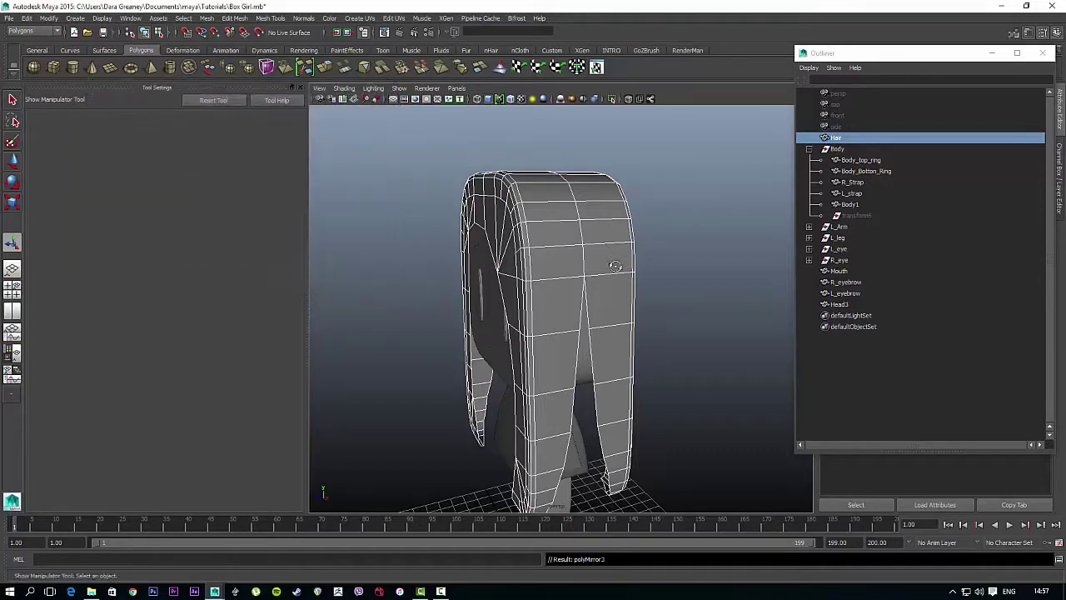
- Inspect the mirrored hair from several sides, checking the strand ends and the arched opening at the back
alt+drag(583, 275, 773, 254)
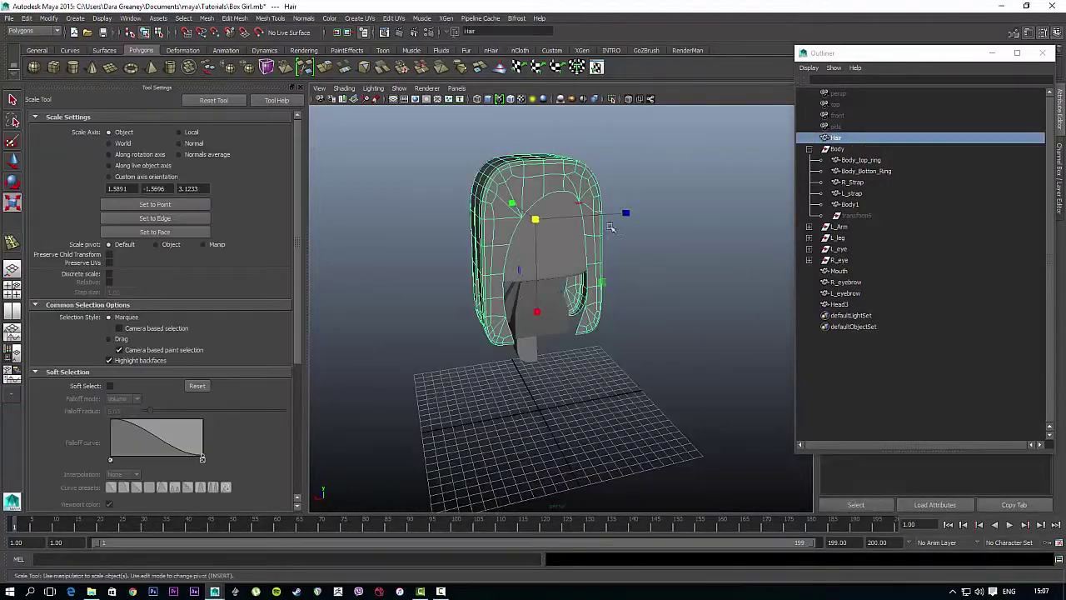
alt+drag(610, 228, 463, 373)
scroll(531, 251, up, 4)
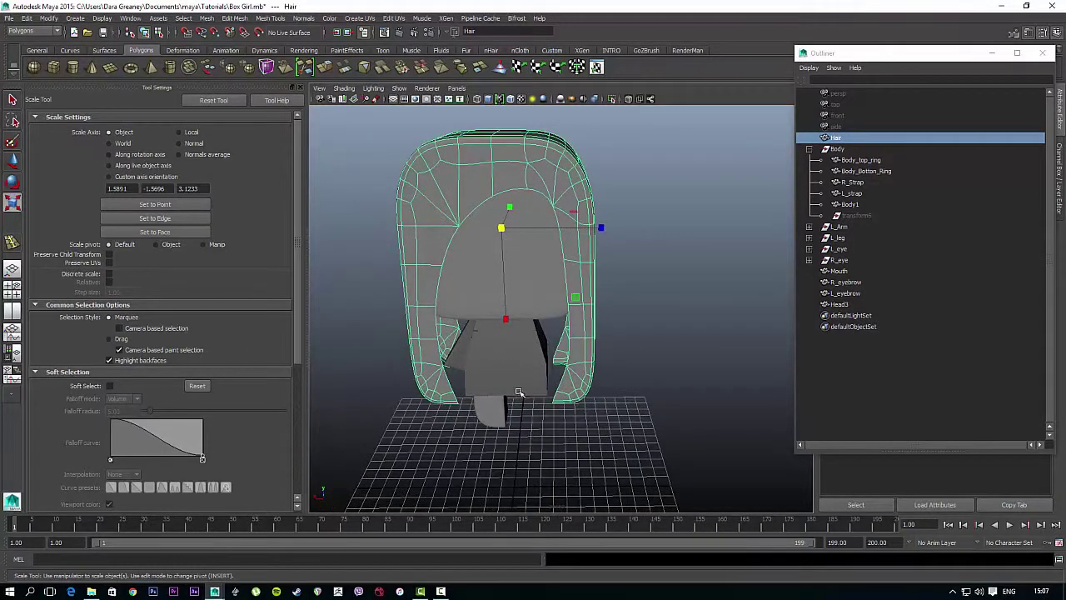
alt+drag(525, 417, 494, 357)
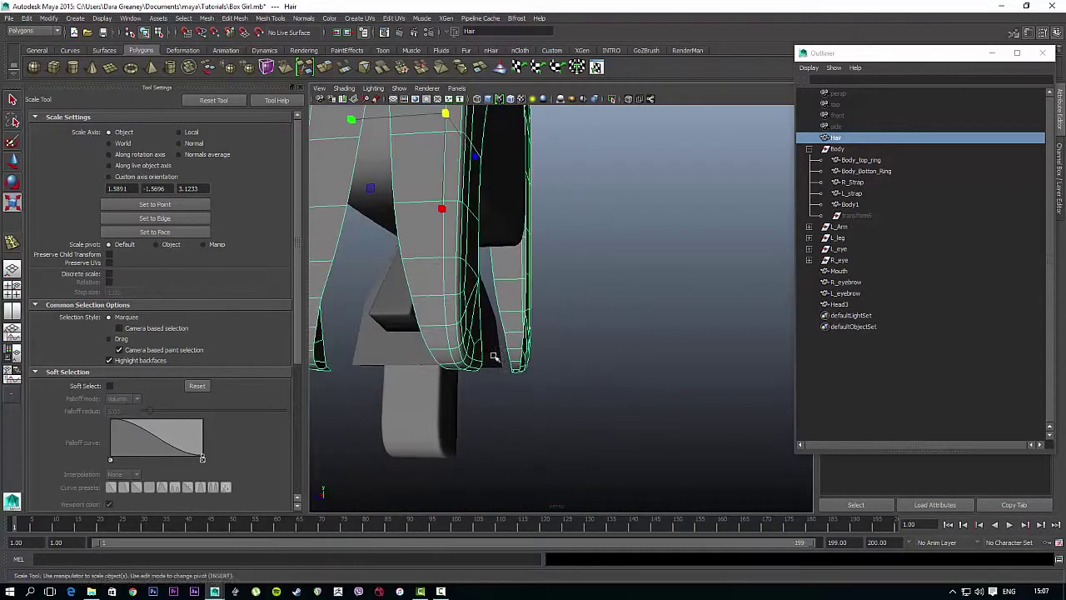
alt+drag(664, 241, 509, 275)
alt+middle_drag(504, 275, 509, 360)
right_click(491, 161)
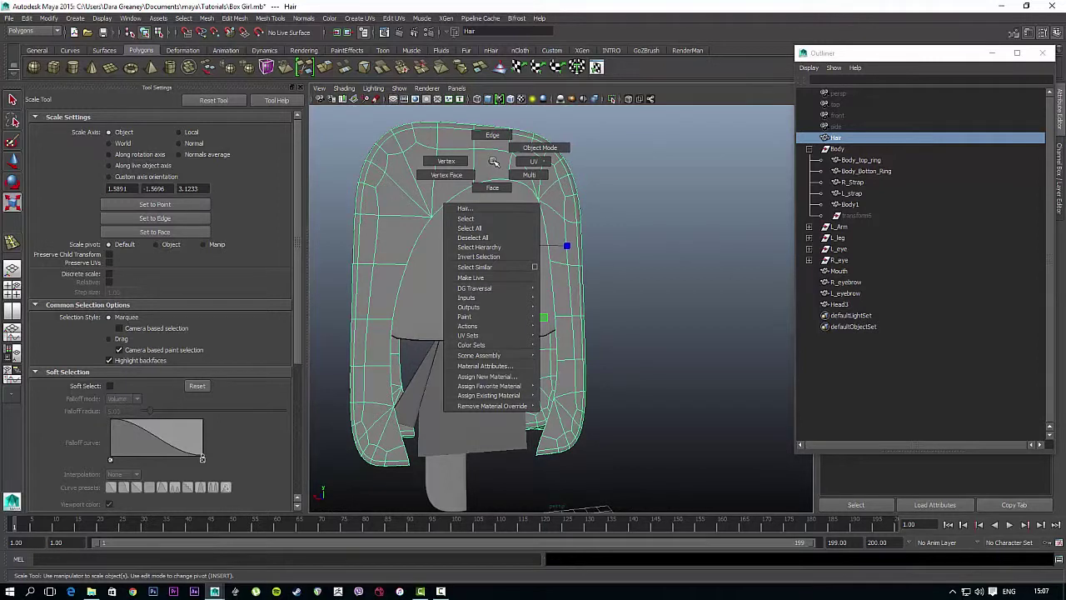
click(462, 162)
alt+drag(513, 183, 549, 220)
key(1)
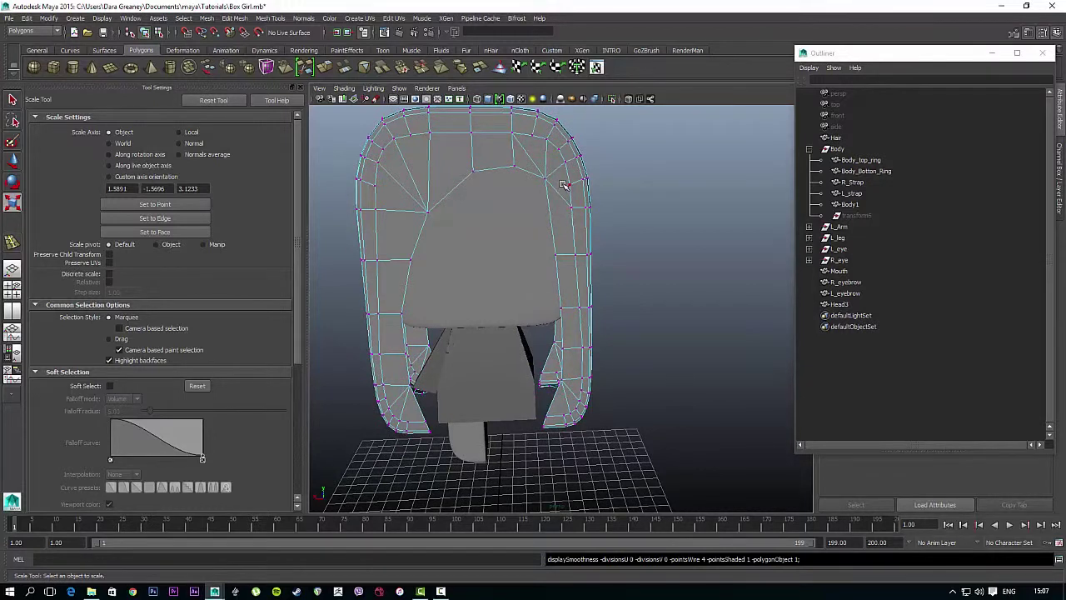
alt+right_drag(563, 185, 566, 218)
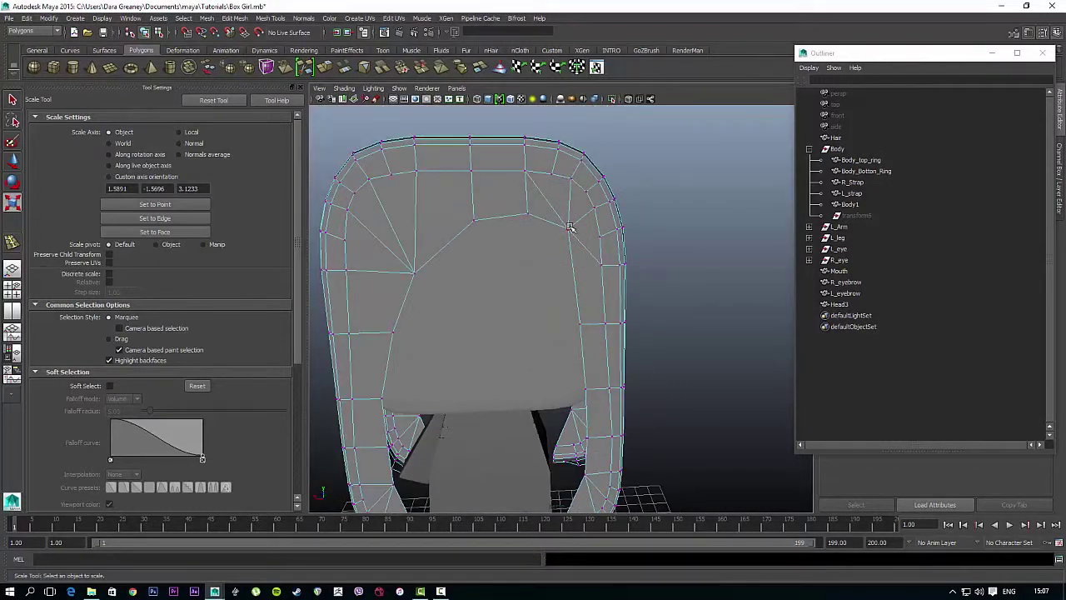
click(568, 227)
key(w)
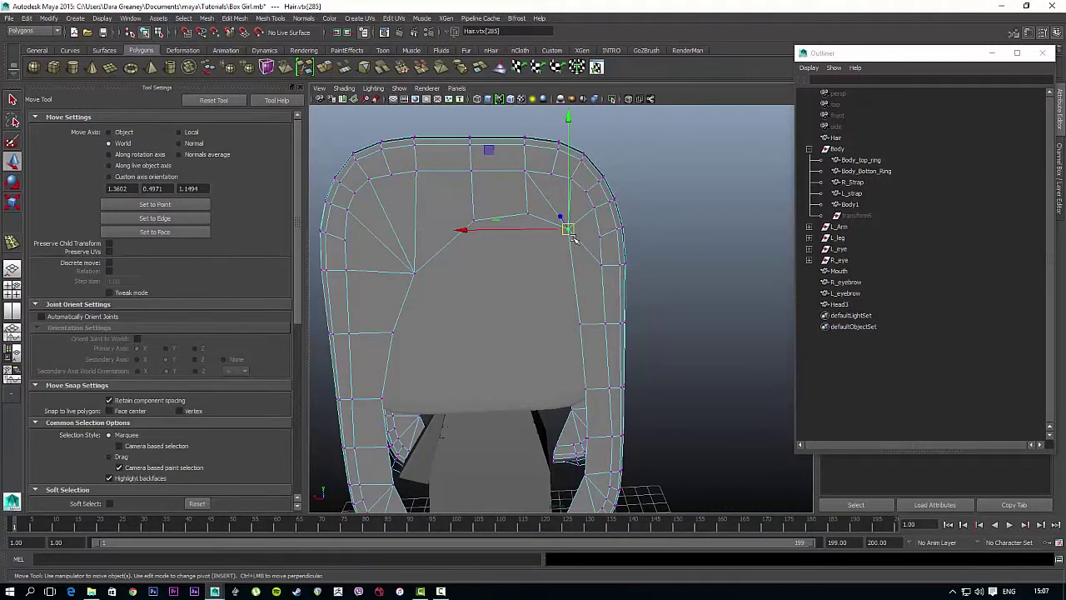
scroll(507, 308, down, 5)
alt+drag(521, 312, 559, 316)
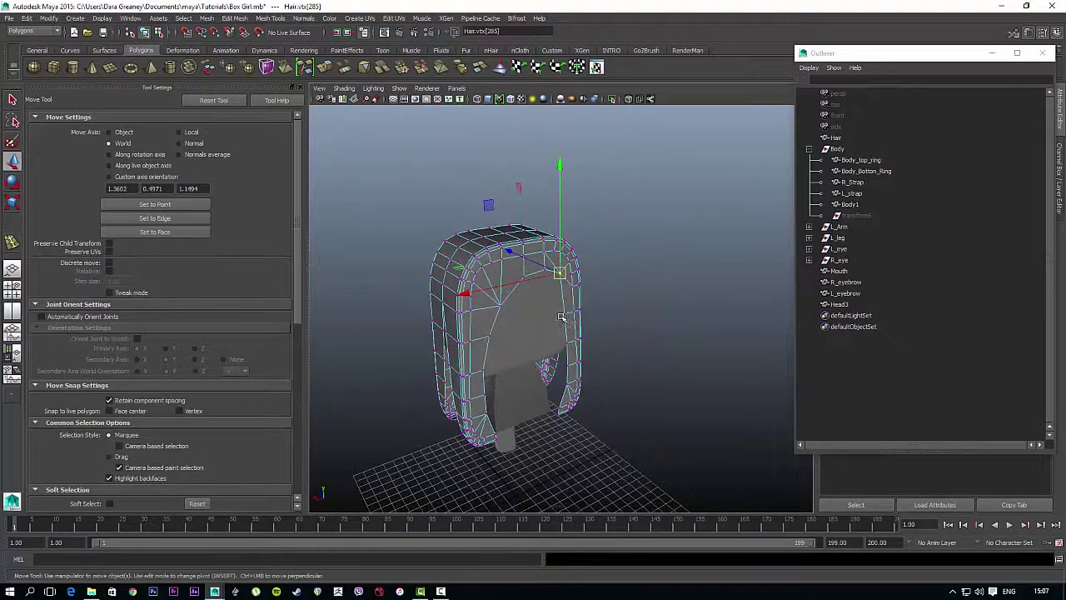
right_drag(575, 301, 608, 281)
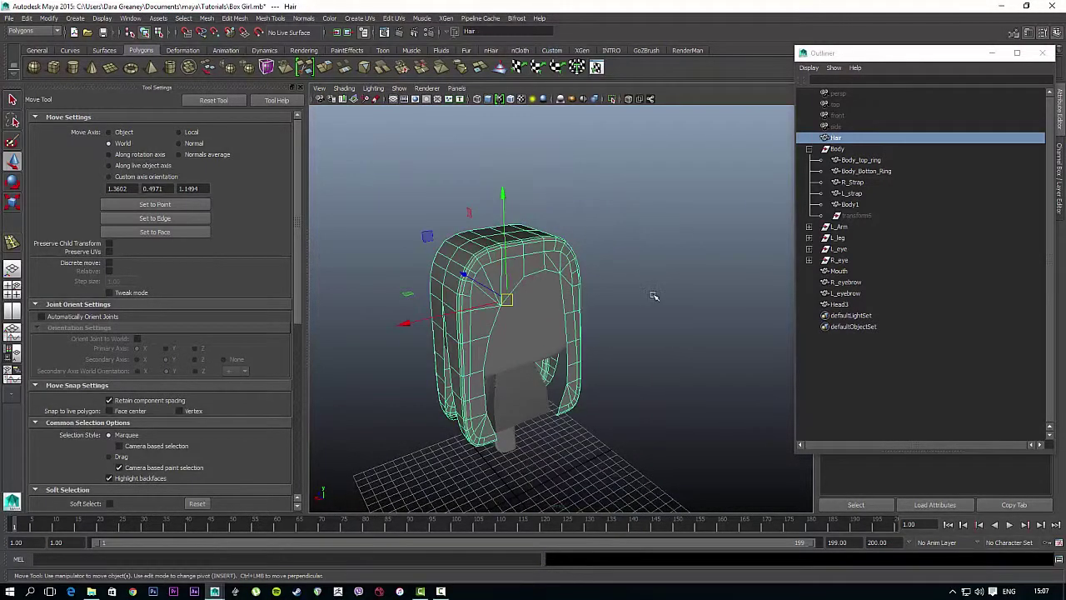
- In the unsmoothed display, move the back hairline corner vertex on the character's right down and inward, level with the opposite corner
alt+drag(699, 305, 630, 313)
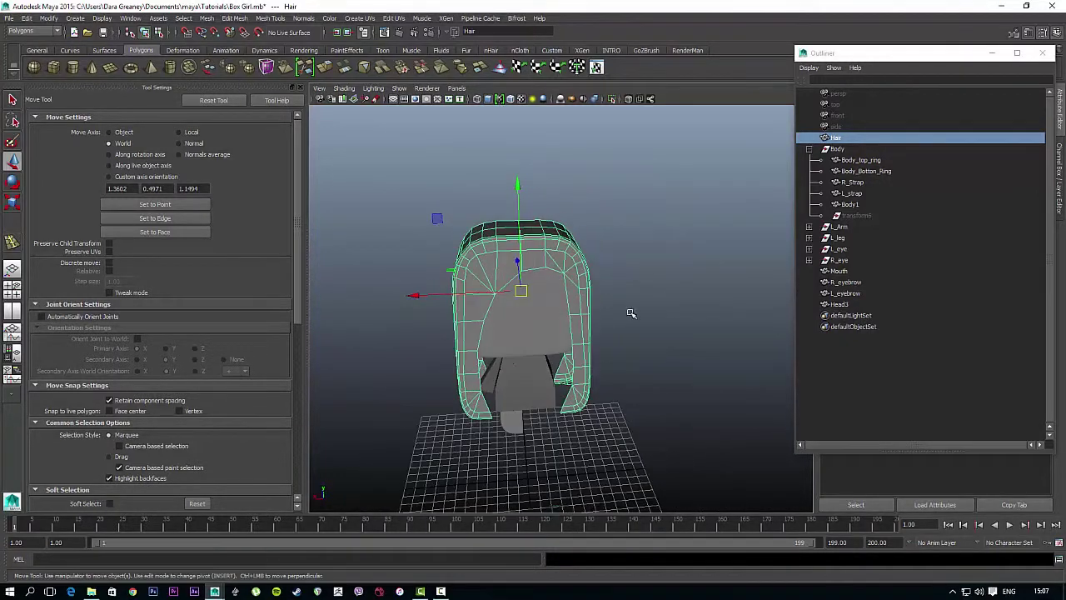
scroll(630, 313, up, 3)
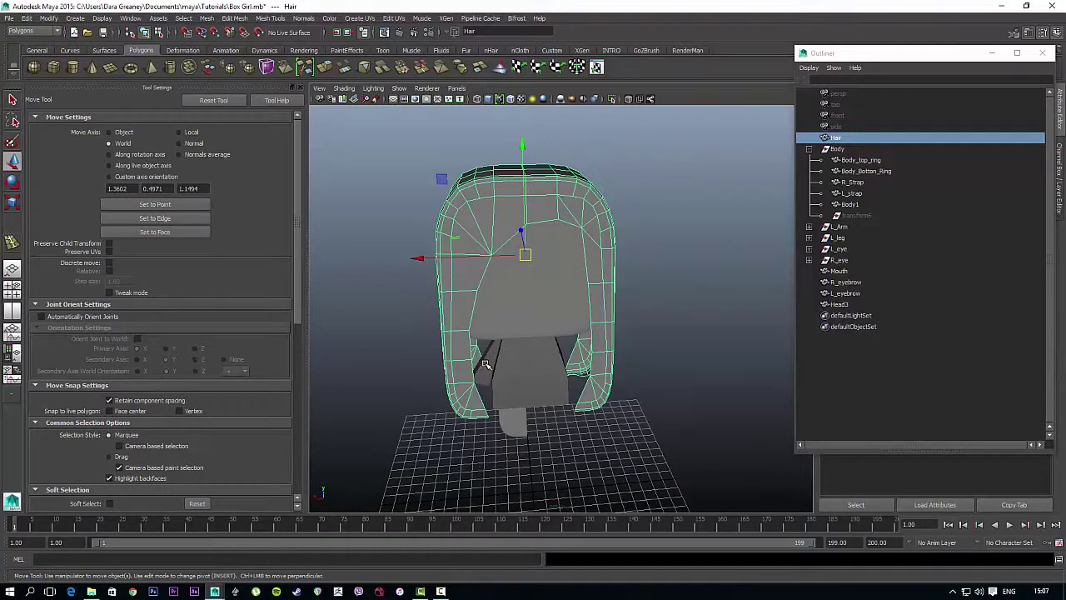
alt+drag(486, 364, 556, 405)
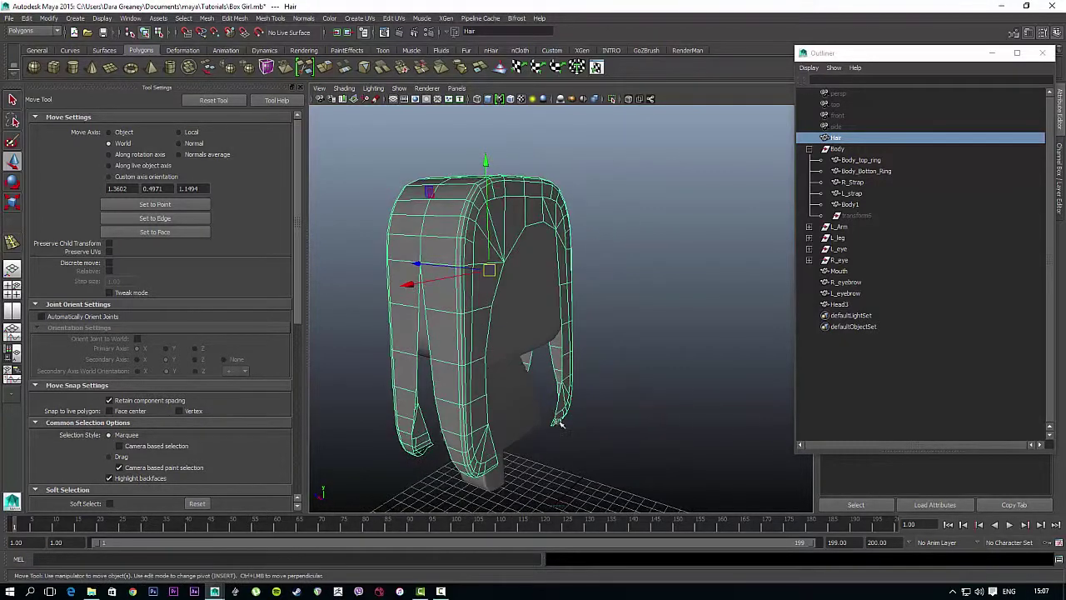
alt+drag(686, 355, 658, 324)
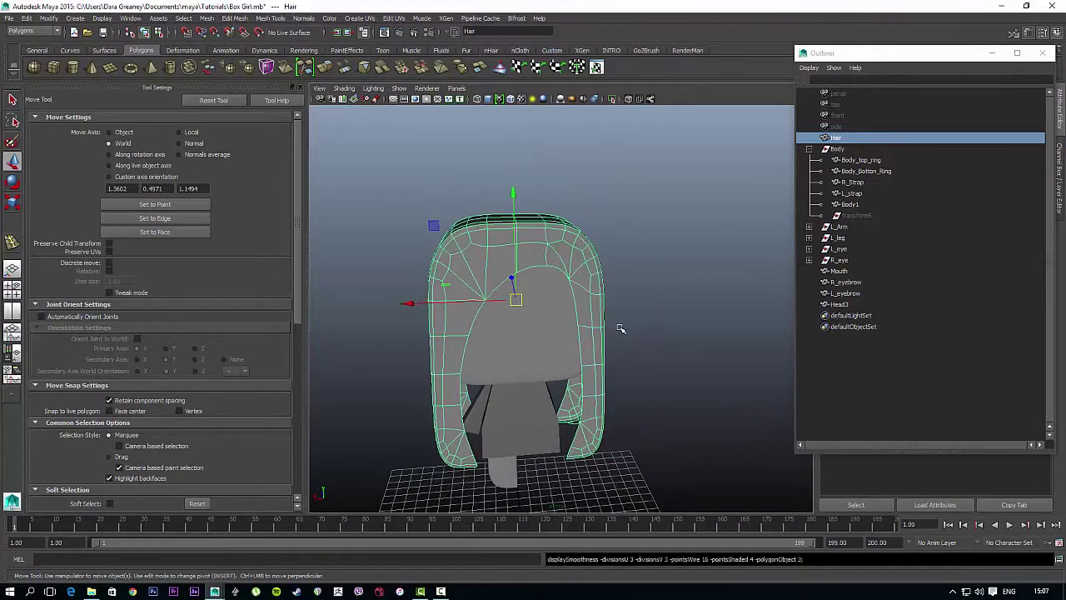
key(1)
right_drag(566, 285, 546, 266)
scroll(590, 290, up, 3)
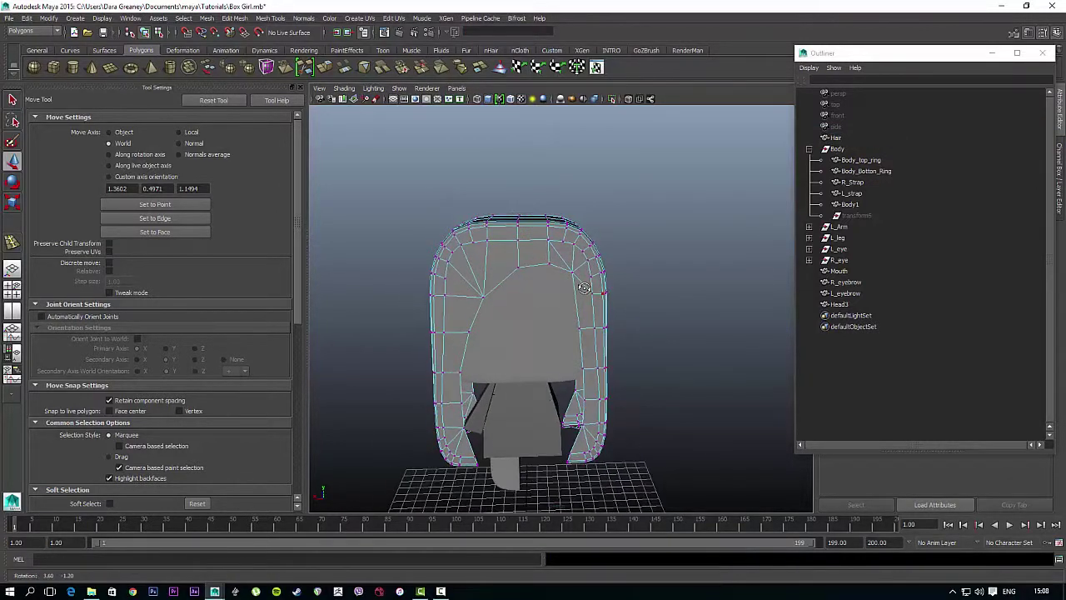
click(575, 261)
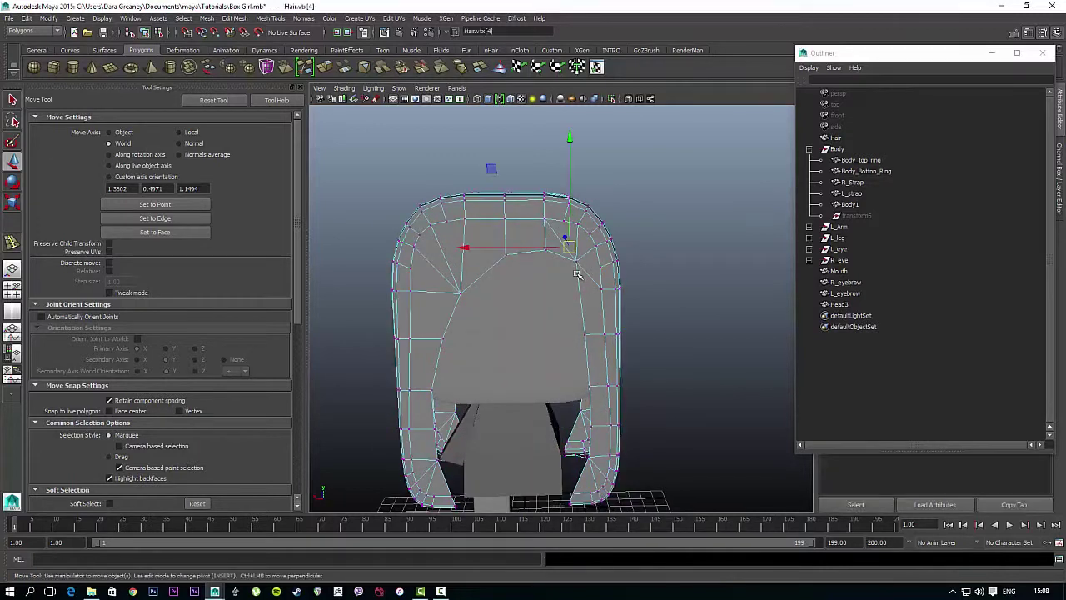
drag(576, 233, 531, 254)
- Lower the two inner back hairline vertices level with the corners, and fine-tune the corner on the character's right to straighten the edge
click(549, 248)
drag(497, 288, 506, 286)
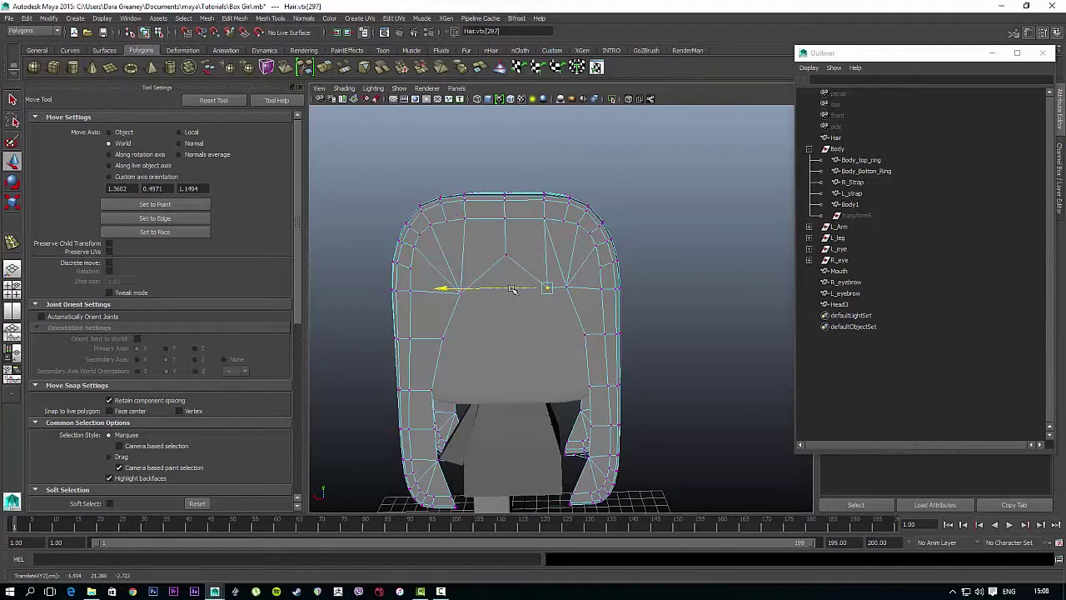
click(505, 254)
drag(506, 238, 504, 273)
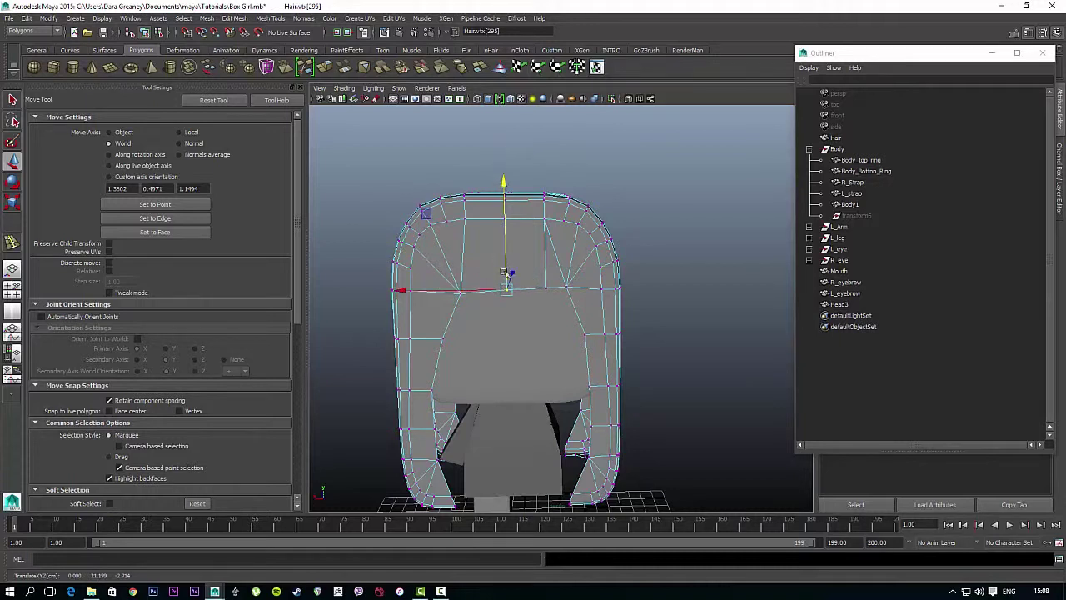
click(569, 289)
drag(566, 254, 565, 268)
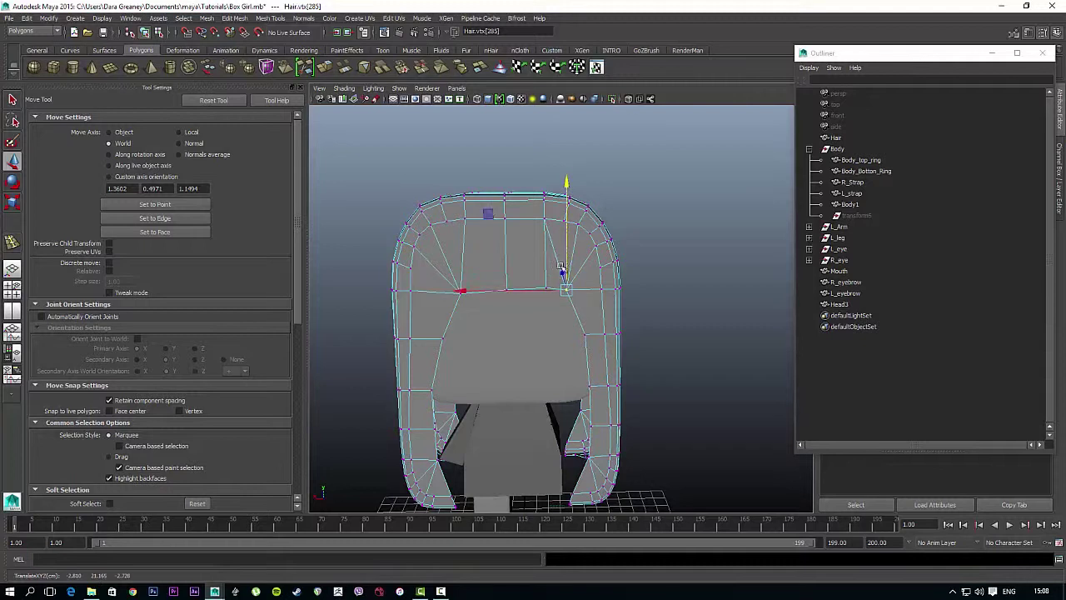
- Bridge the second pair of facing inner edges below the back hairline corners to join the two rear strands across the head
click(585, 338)
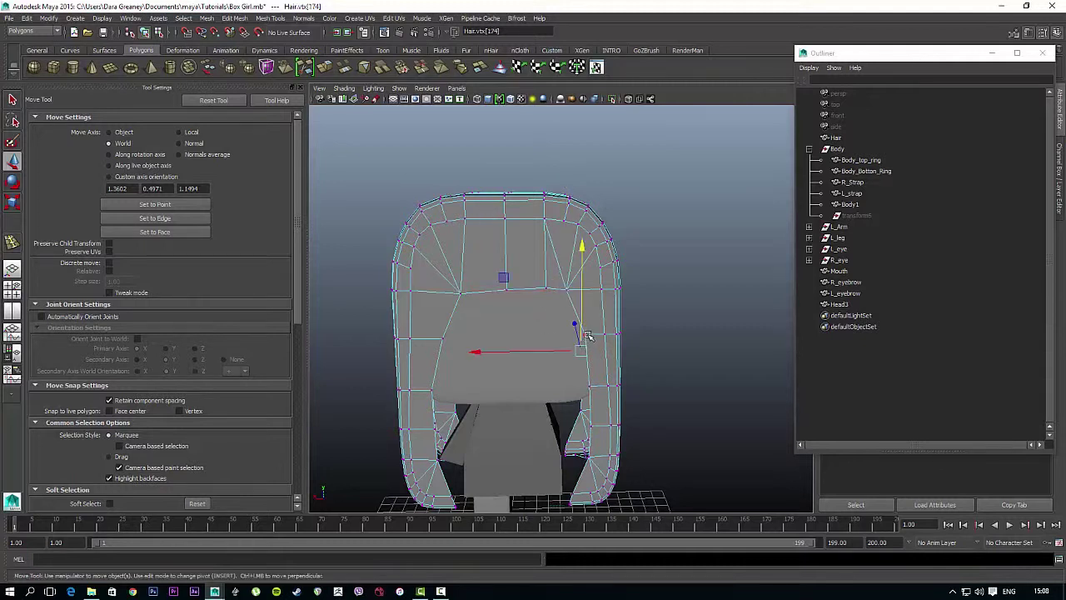
right_drag(587, 335, 597, 333)
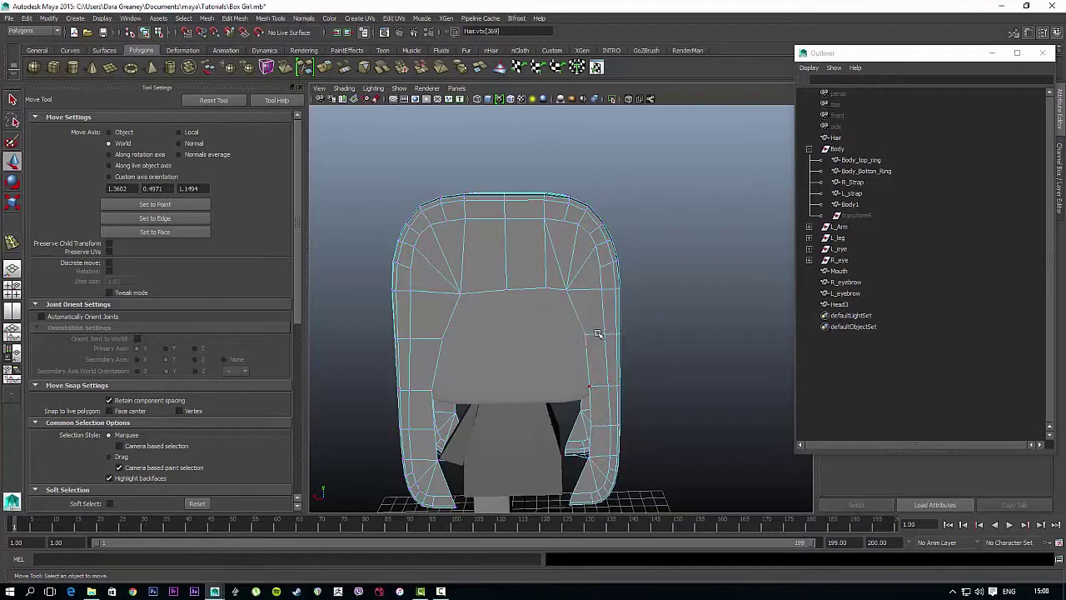
click(591, 359)
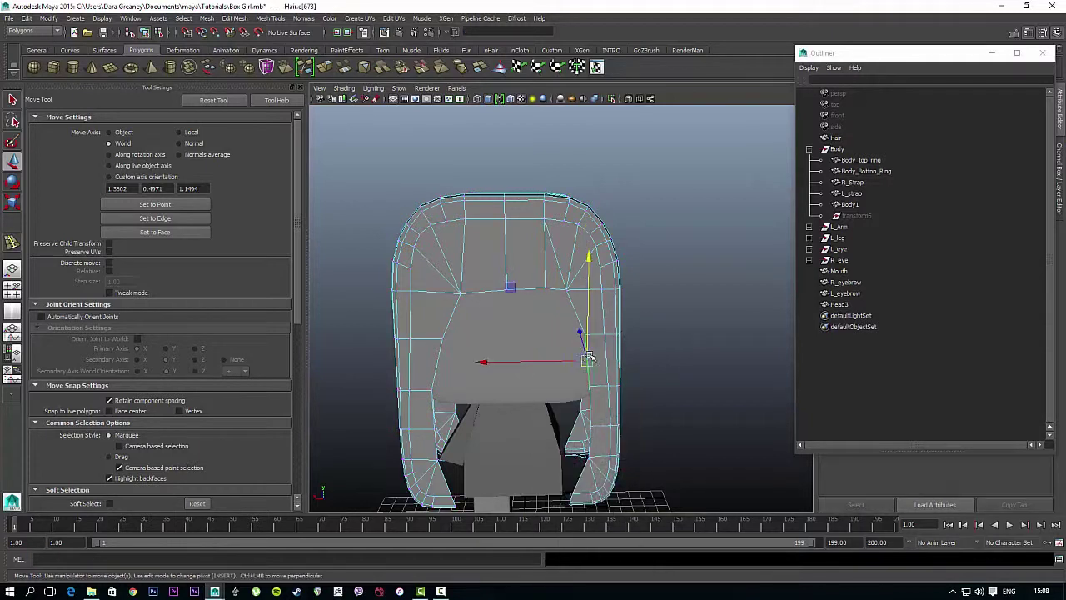
click(439, 360)
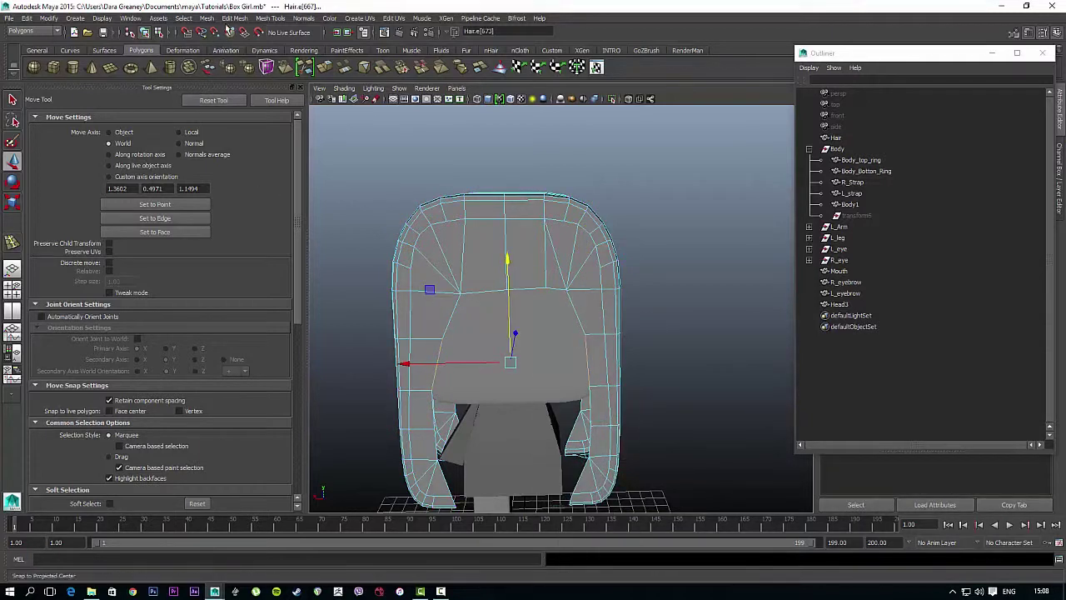
click(228, 20)
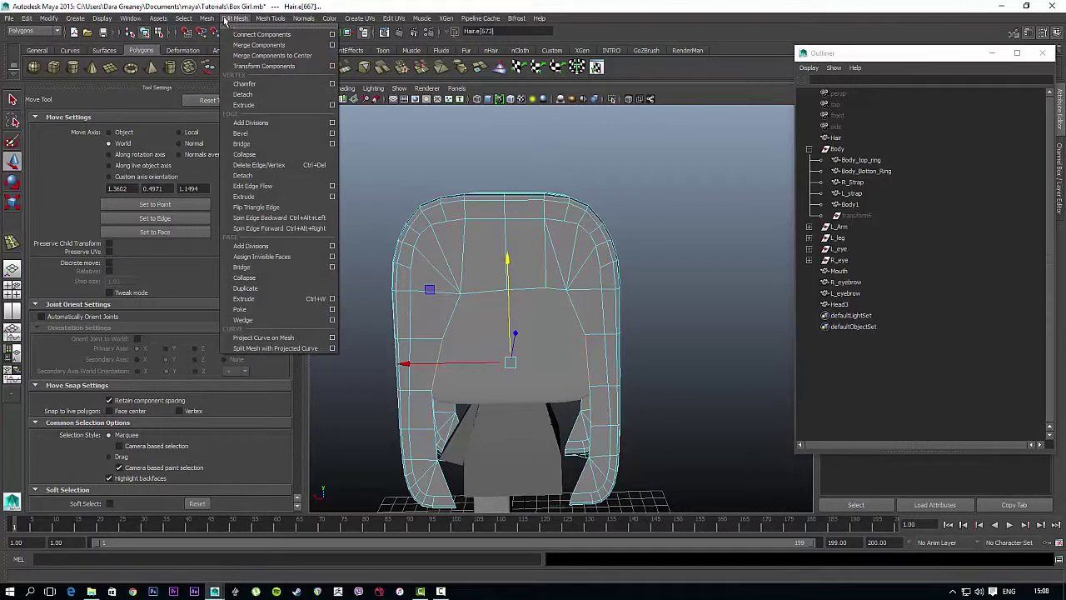
click(241, 143)
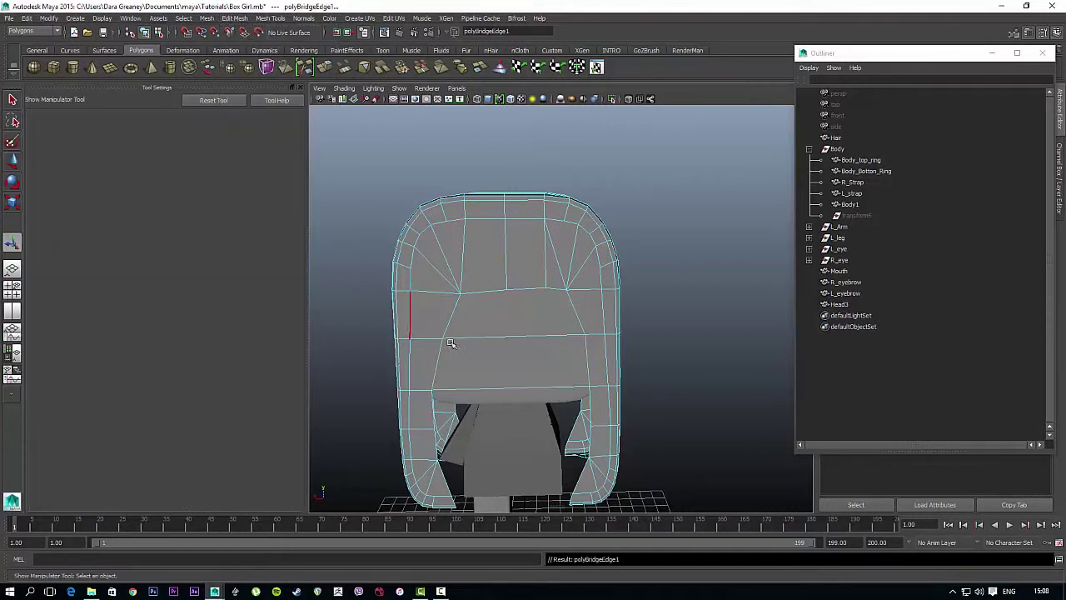
- Bridge the third and fourth pairs of facing inner edges at the back of the hair, extending the joined panel down to the strand ends
alt+drag(535, 381, 556, 303)
click(589, 321)
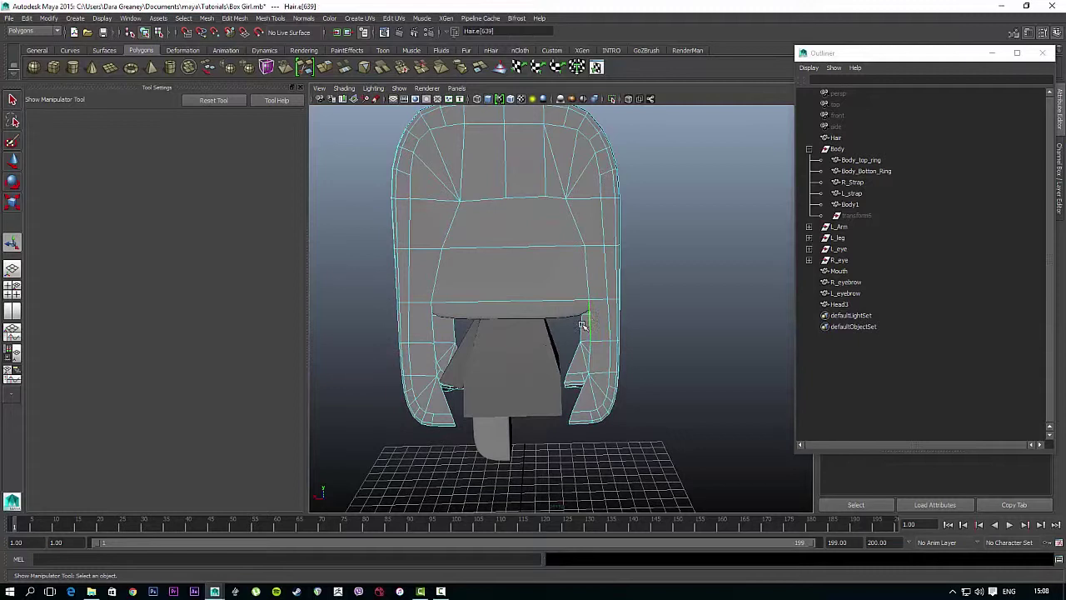
shift+click(432, 330)
key(g)
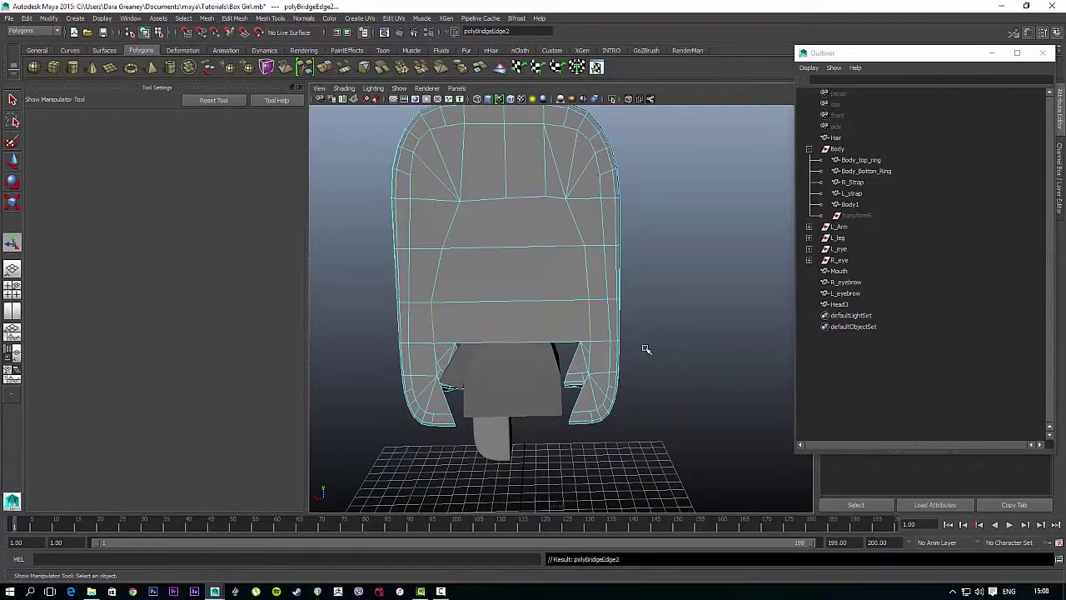
scroll(635, 354, up, 2)
click(594, 370)
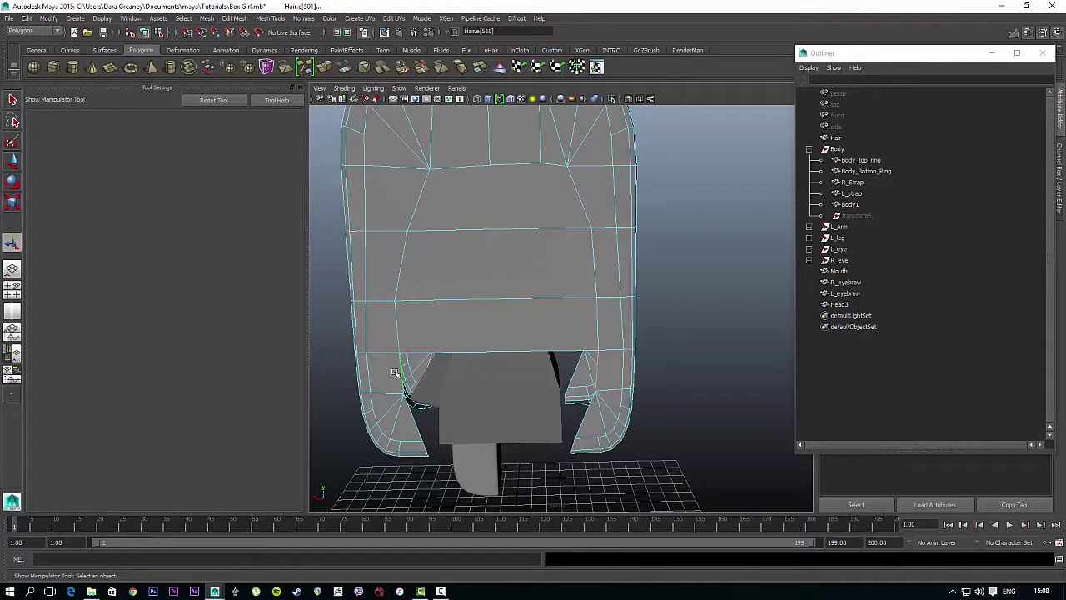
shift+click(428, 388)
key(g)
- Select the edges bordering the uppermost bridged panel below the back hairline and try Fill Hole on them
alt+drag(607, 388, 554, 311)
right_click(556, 314)
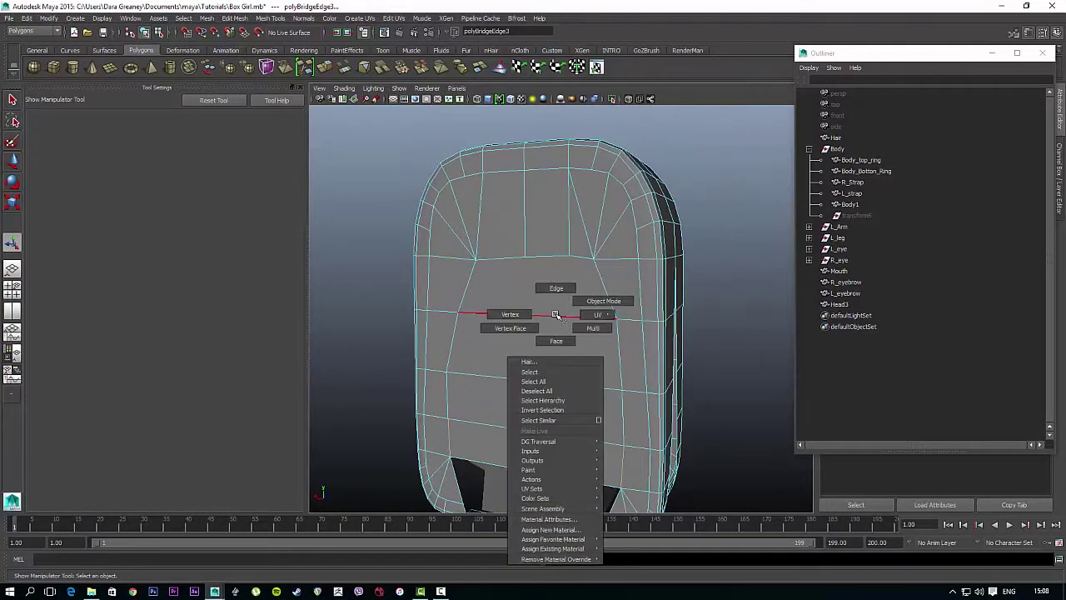
right_drag(547, 311, 562, 289)
click(564, 317)
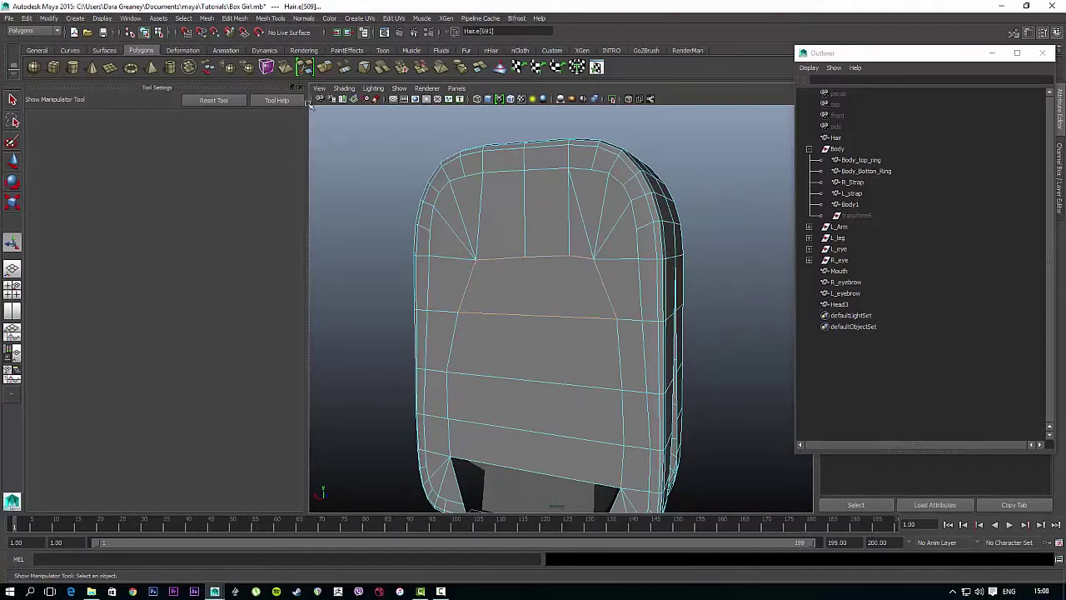
click(207, 19)
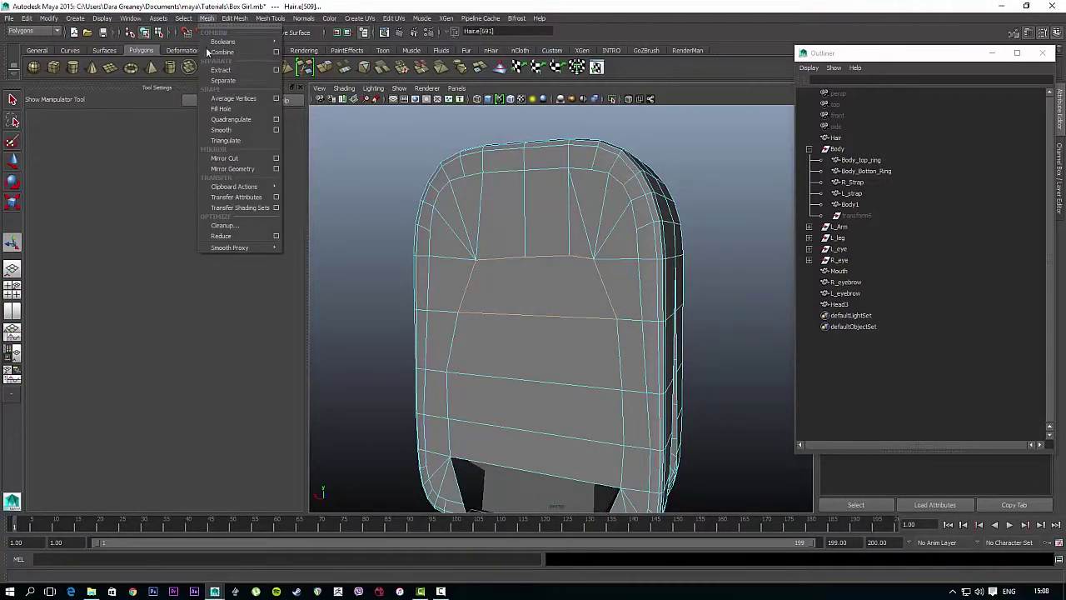
click(224, 114)
alt+drag(521, 311, 575, 265)
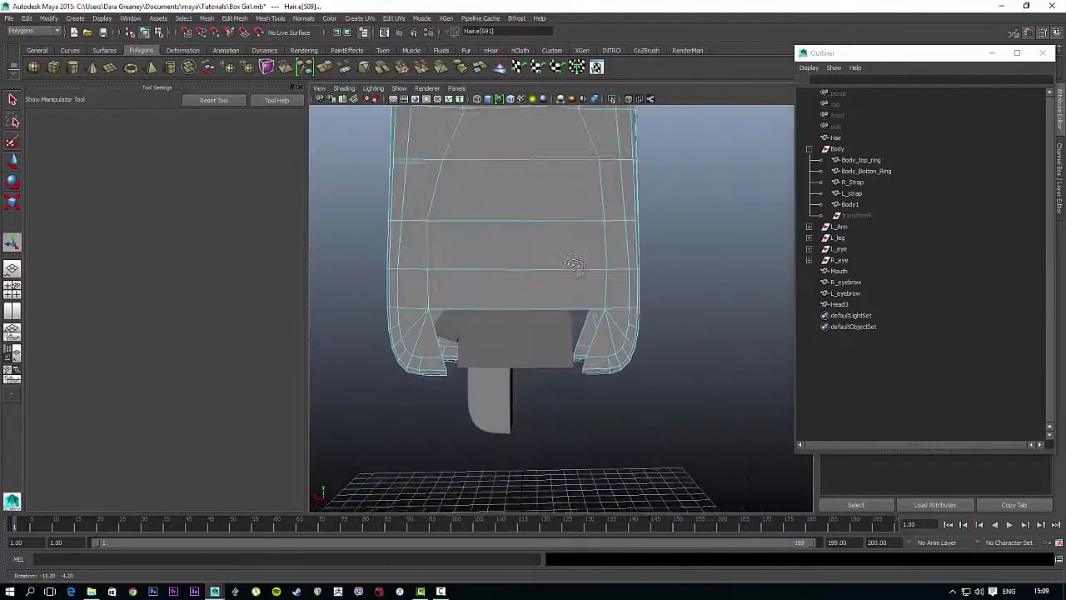
scroll(563, 274, up, 3)
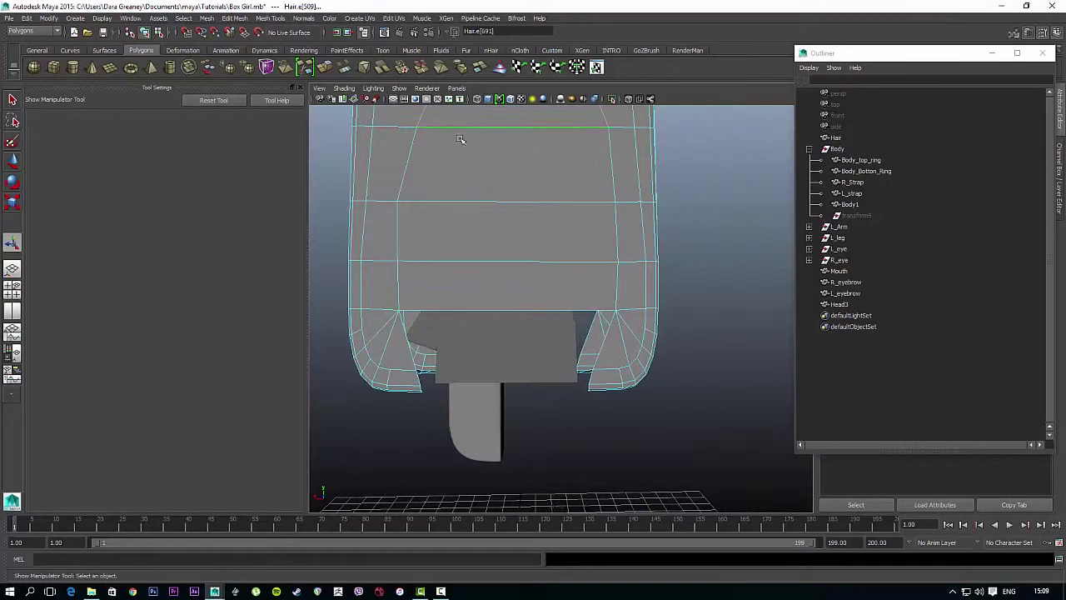
- Move the inner tip vertices of the rear strand on the character's right outward to narrow the strand end
right_click(607, 346)
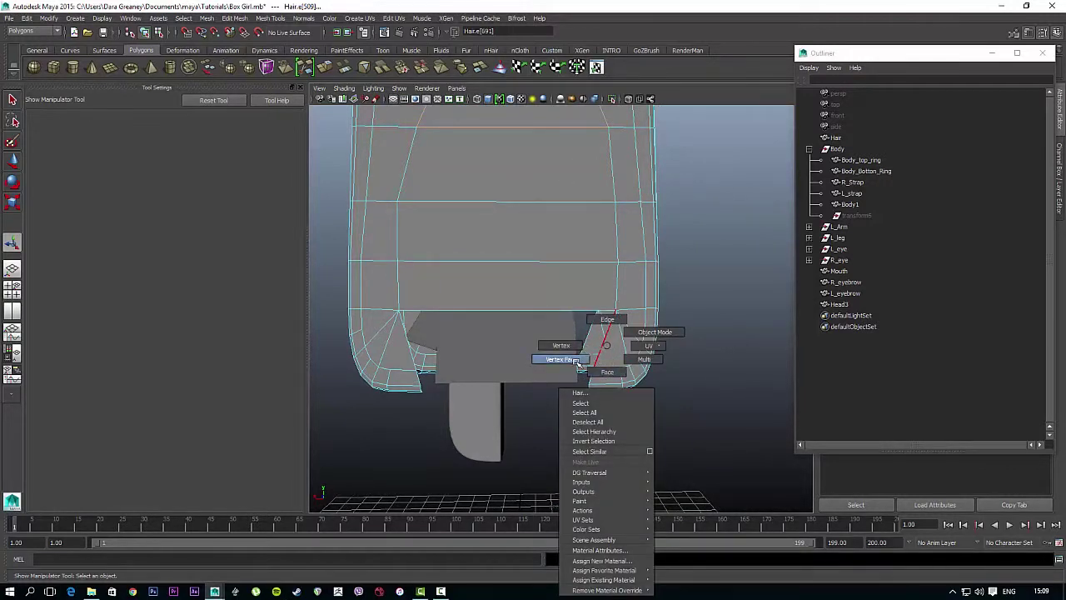
right_drag(522, 369, 571, 344)
alt+drag(596, 364, 610, 340)
key(w)
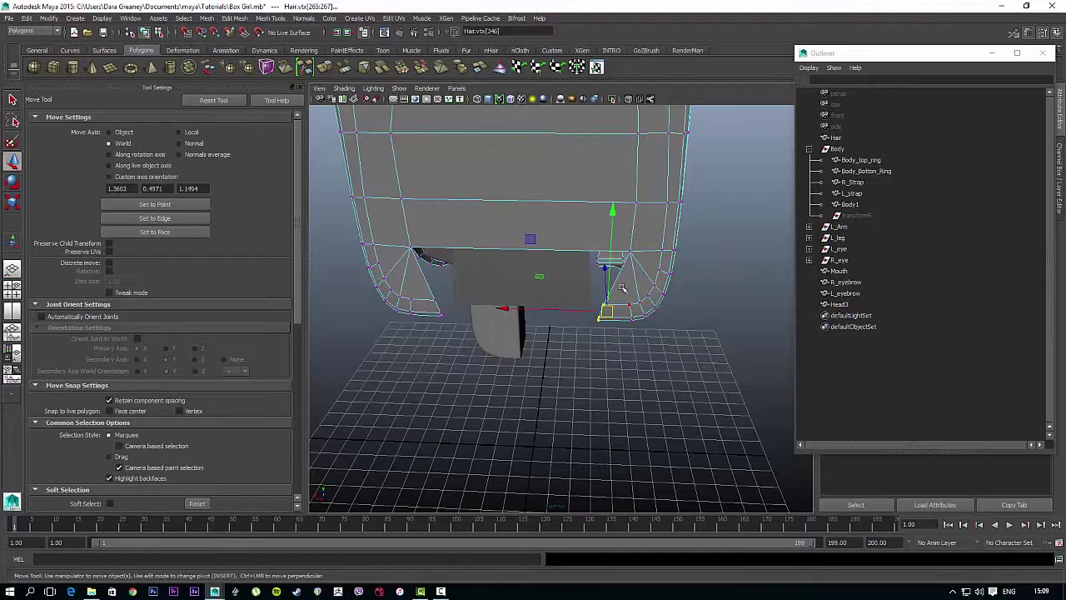
drag(568, 308, 592, 313)
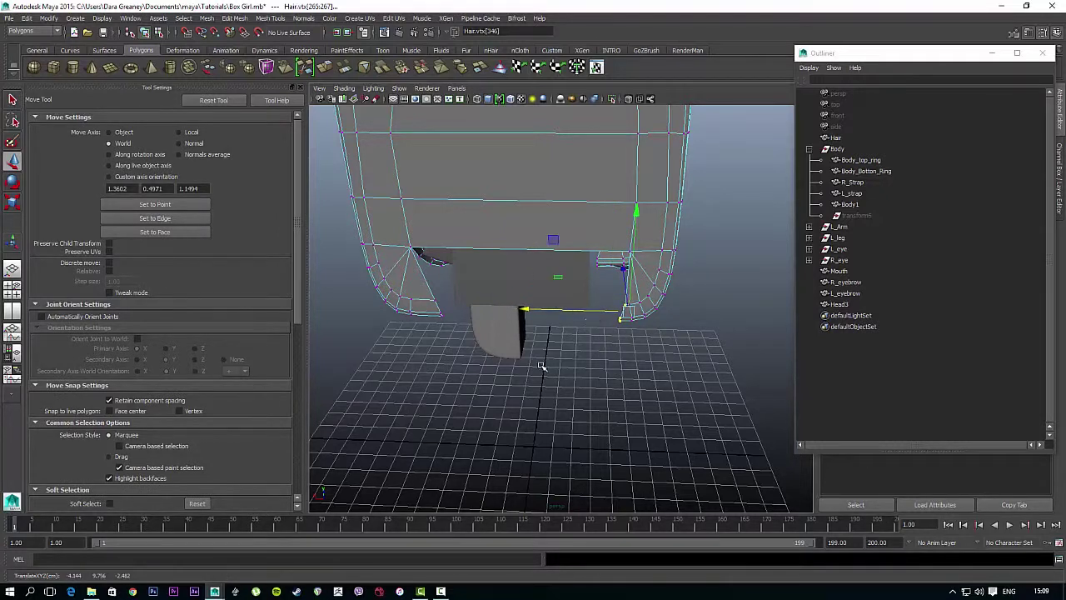
- Move the inner tip vertices of the rear strand on the character's left outward to match the opposite strand end
click(542, 366)
alt+drag(533, 358, 513, 379)
alt+middle_drag(513, 379, 464, 378)
mouse_move(447, 372)
mouse_down()
mouse_move(391, 319)
mouse_move(354, 348)
mouse_up()
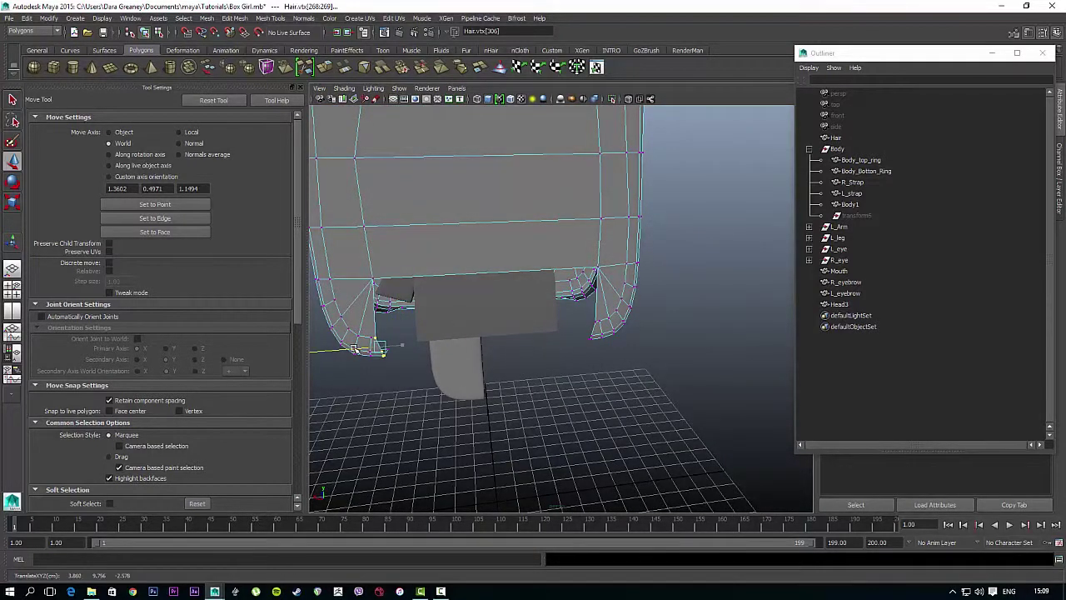
right_click(485, 230)
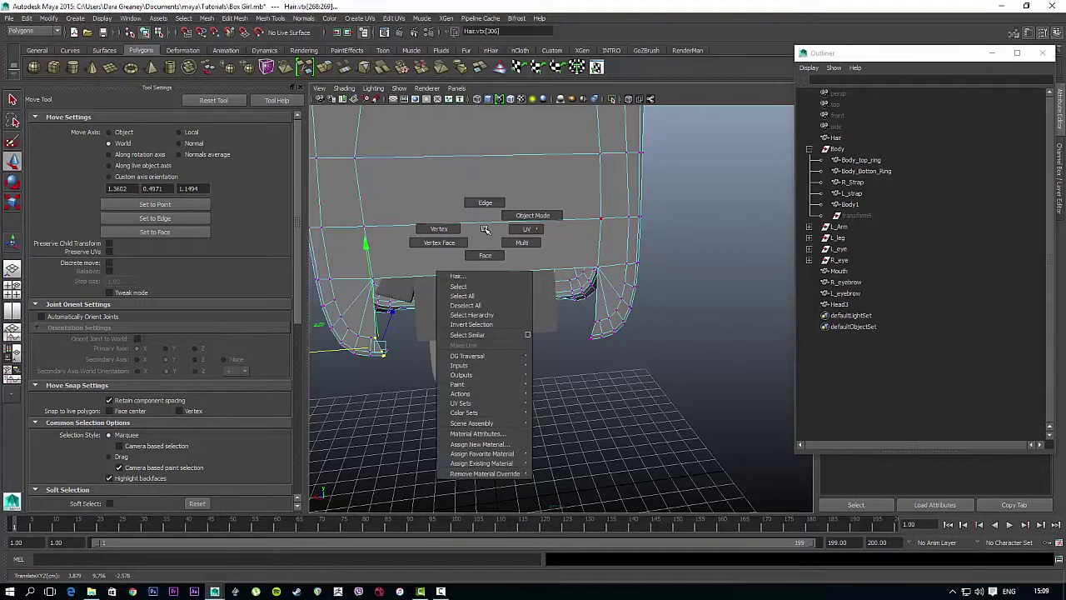
right_drag(485, 230, 488, 188)
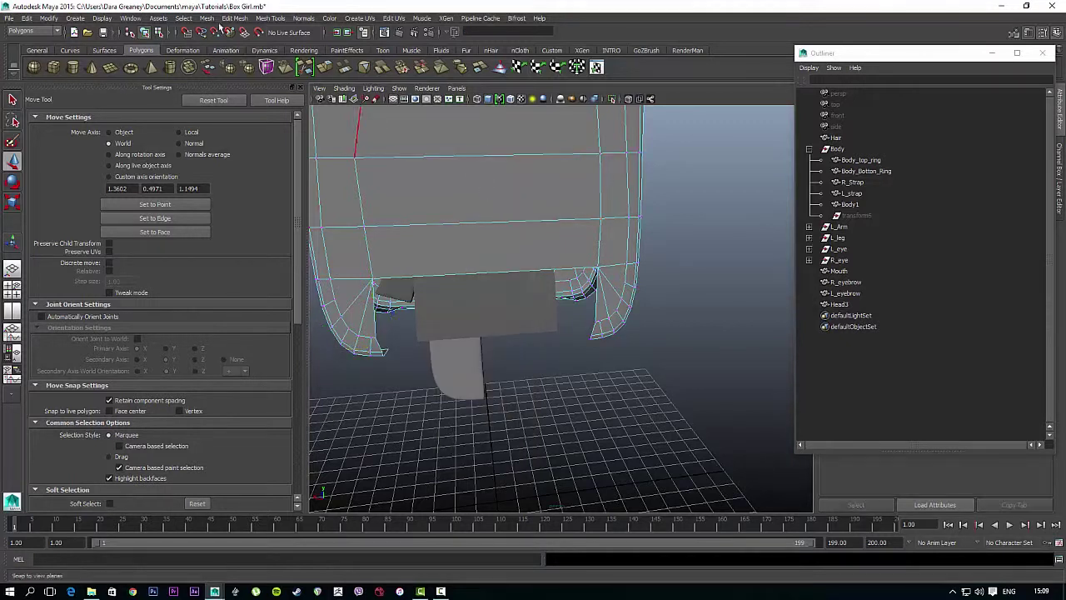
click(268, 19)
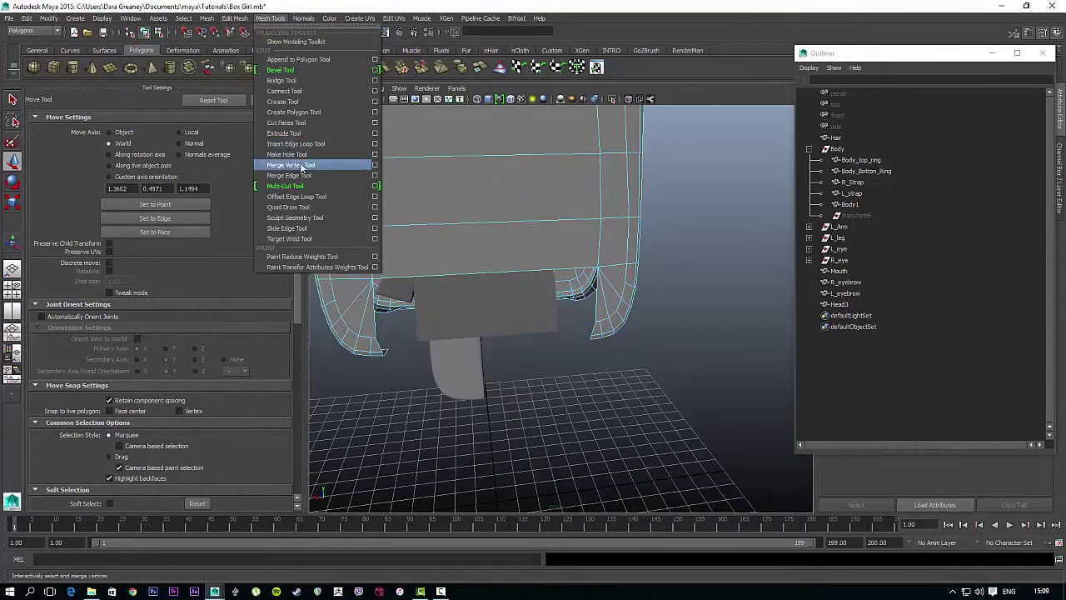
click(304, 186)
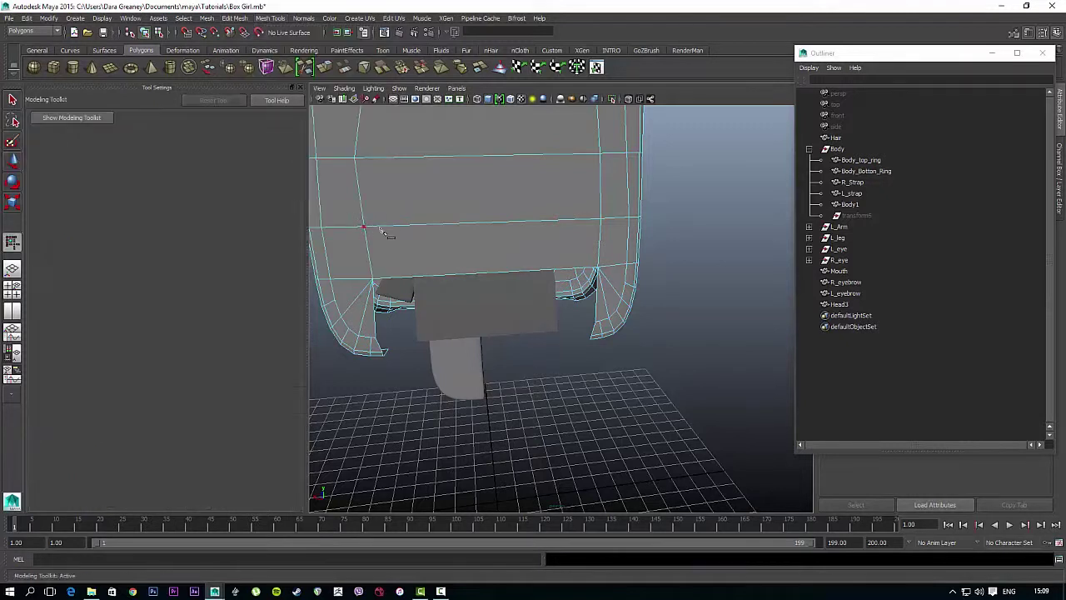
click(235, 18)
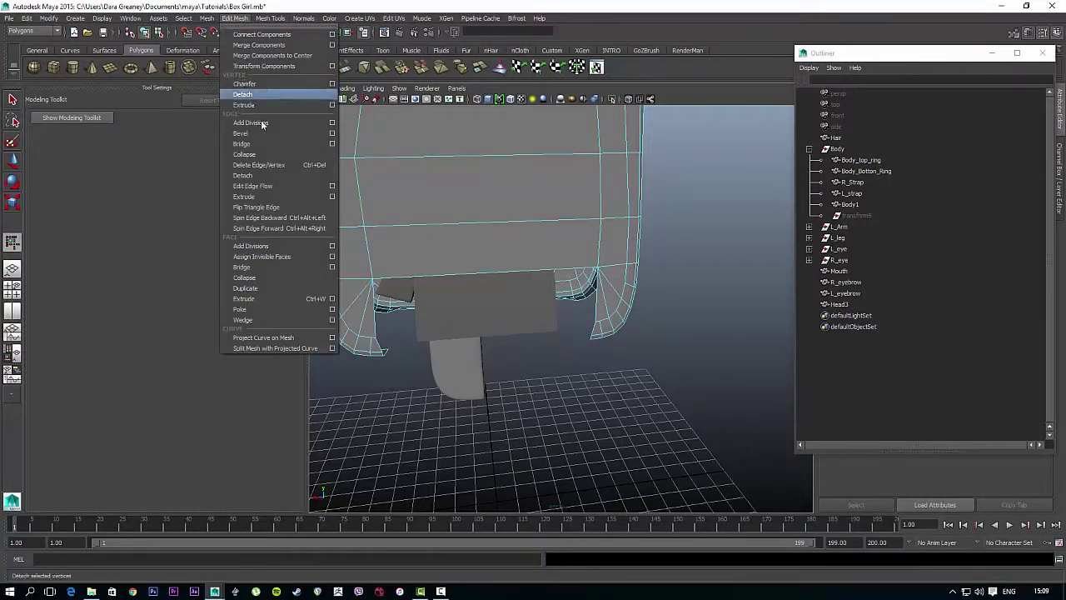
- Insert three roughly evenly spaced vertical edge loops through the bridged back panel of the hair, undoing any surplus loop
mouse_move(269, 18)
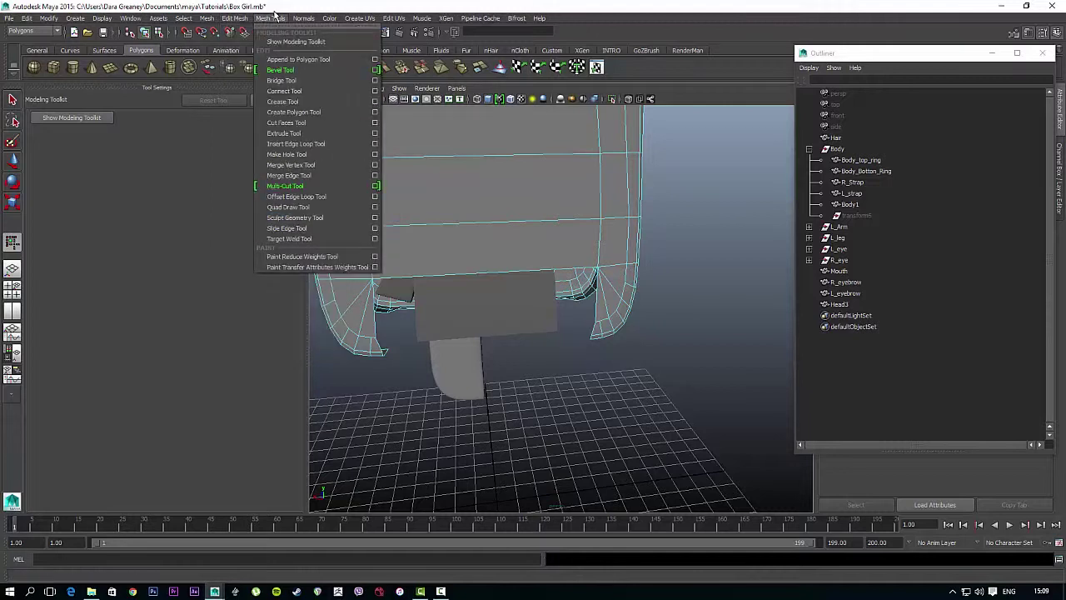
click(313, 145)
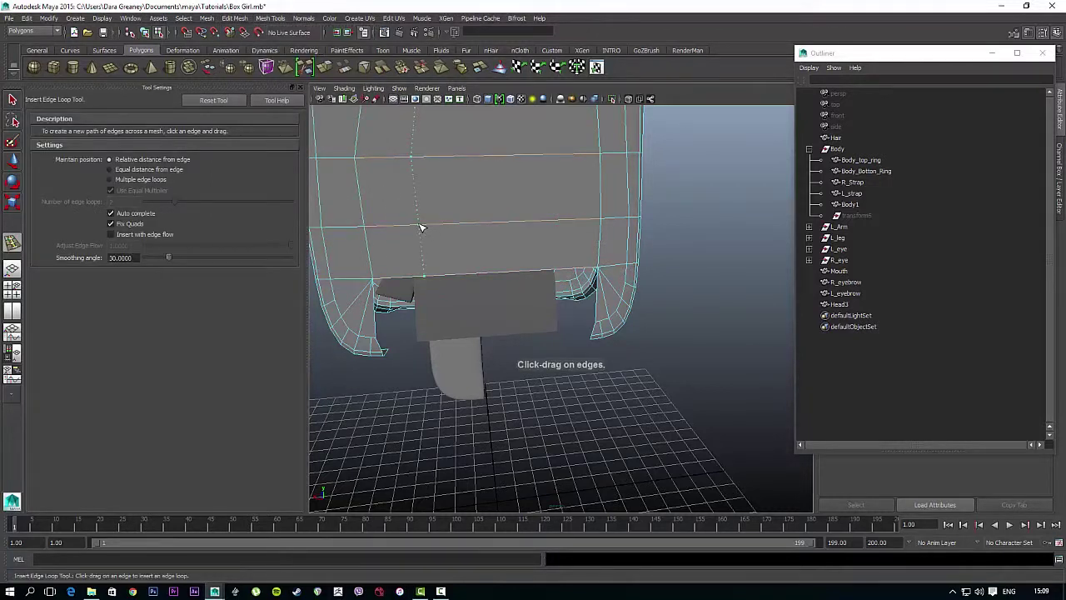
click(422, 226)
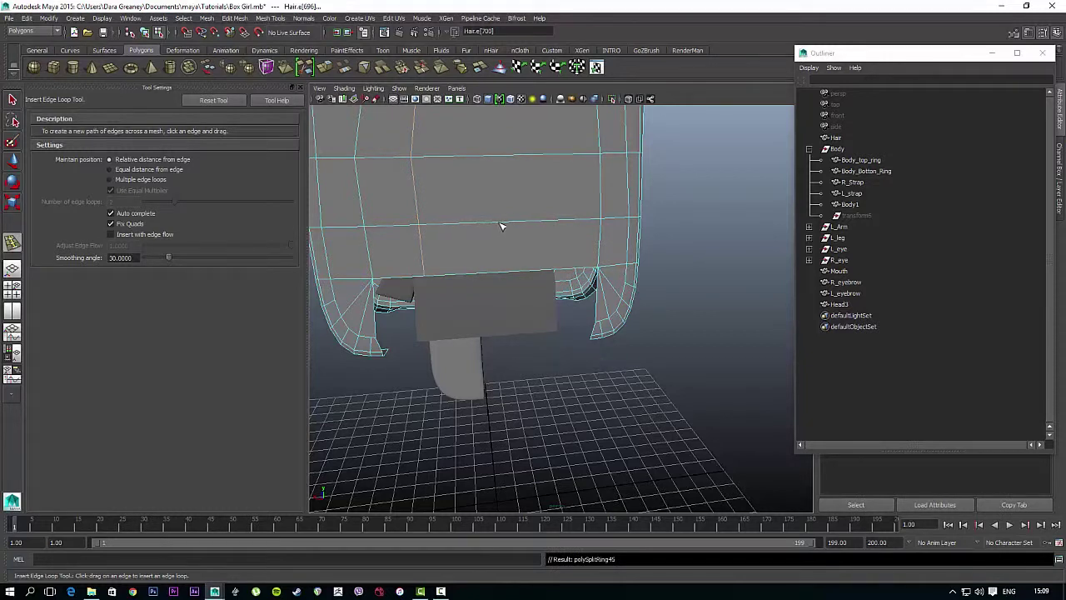
click(470, 223)
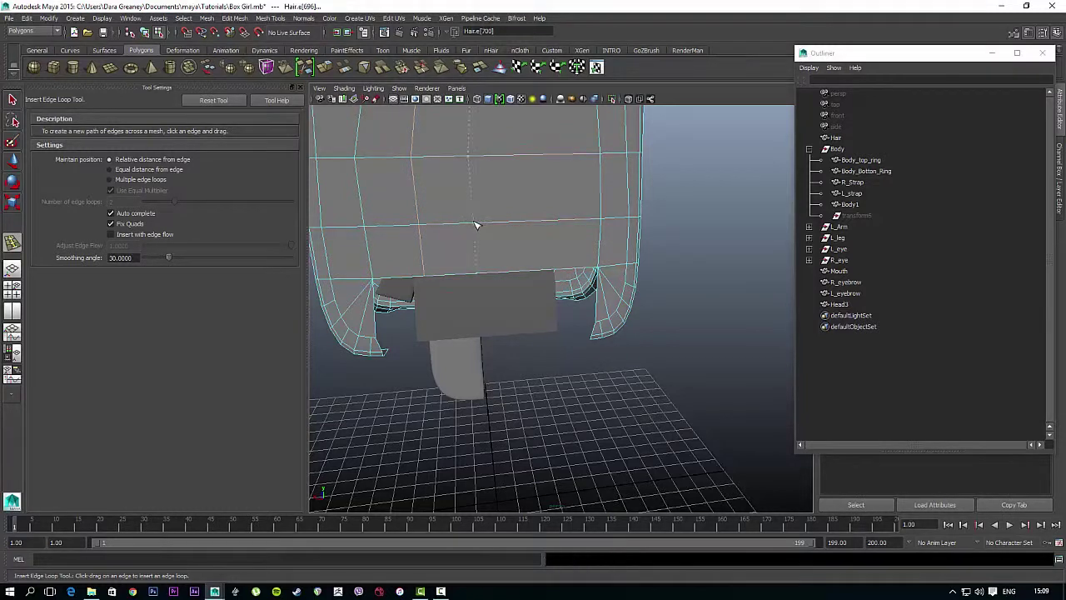
click(542, 223)
right_drag(512, 244, 525, 221)
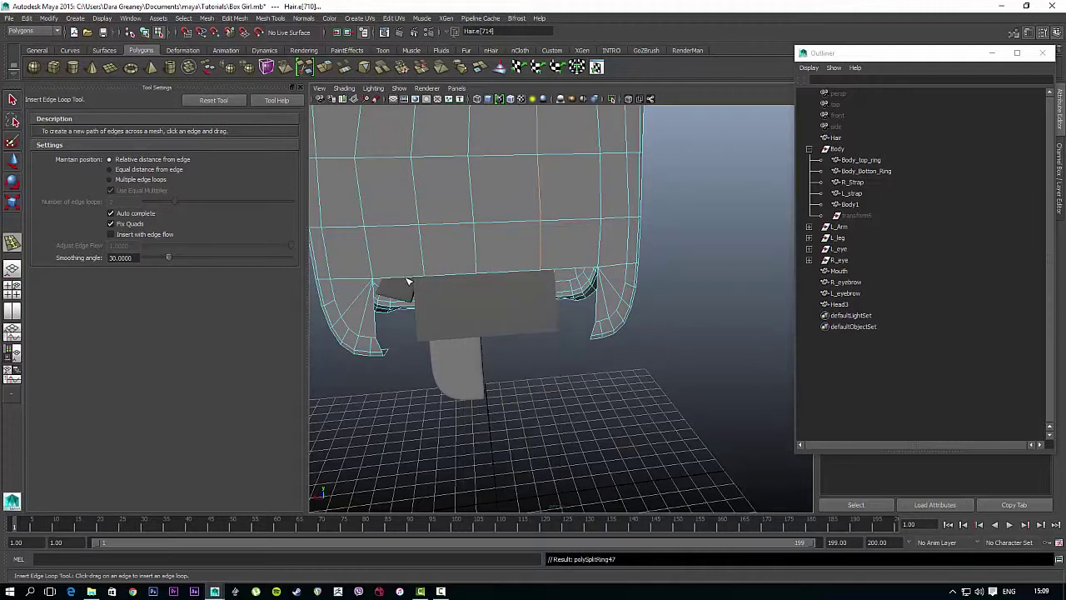
key(ctrl+z)
key(ctrl+z)
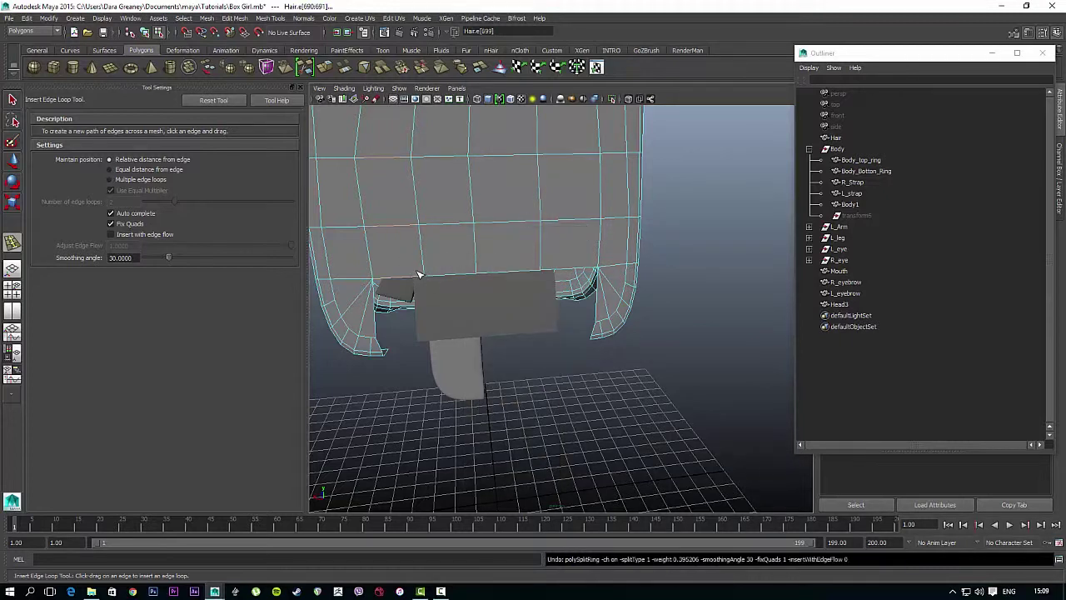
- Hide the tool settings and extrude the back panel's lower edge segment nearest the character's left strand straight down past the strand tips
key(w)
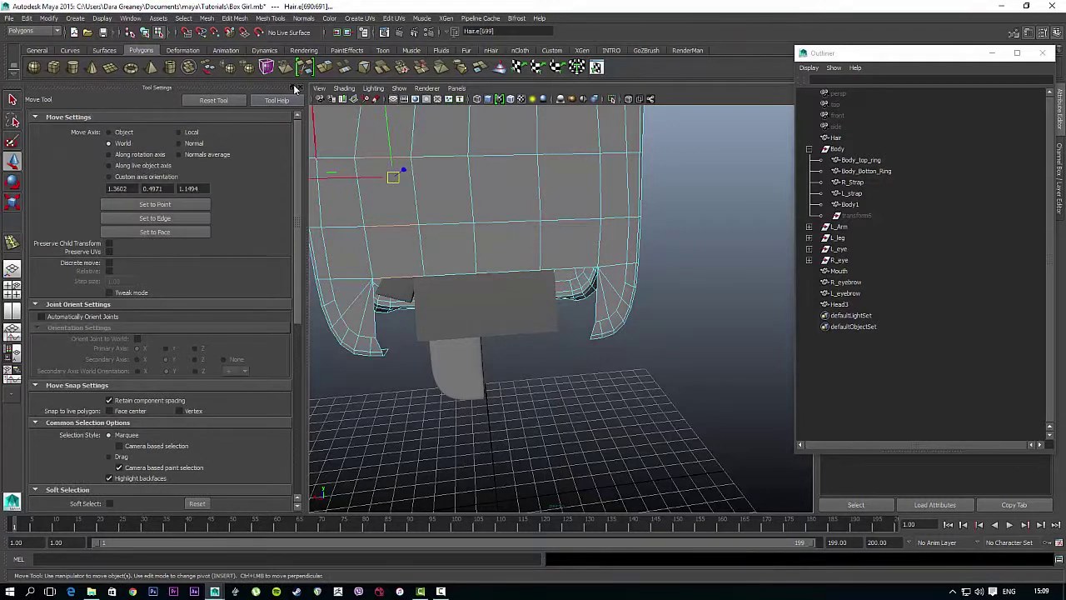
click(293, 87)
click(182, 263)
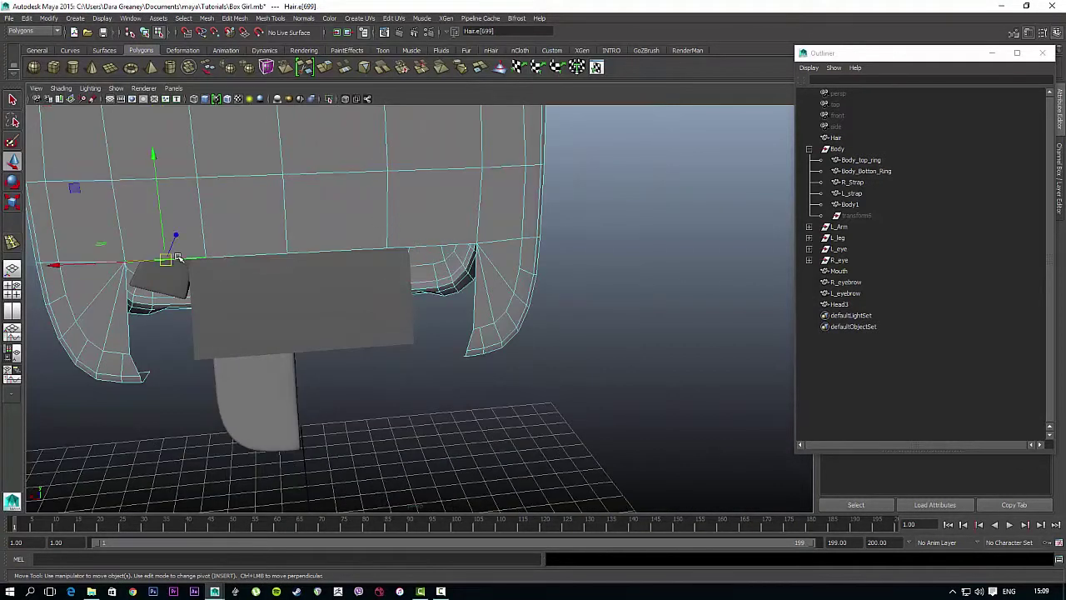
alt+middle_drag(305, 288, 452, 264)
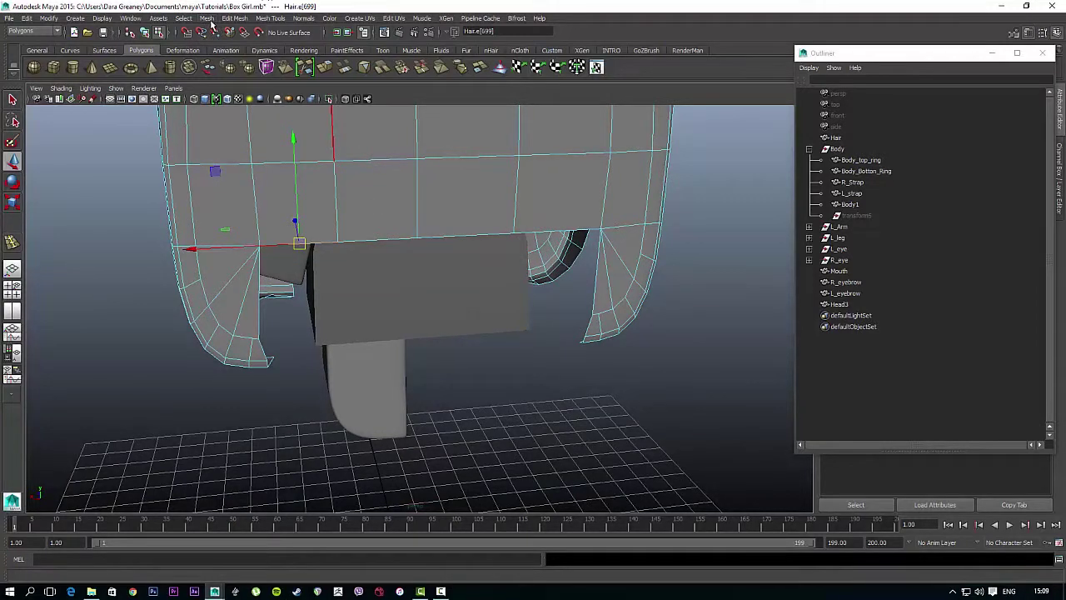
click(235, 18)
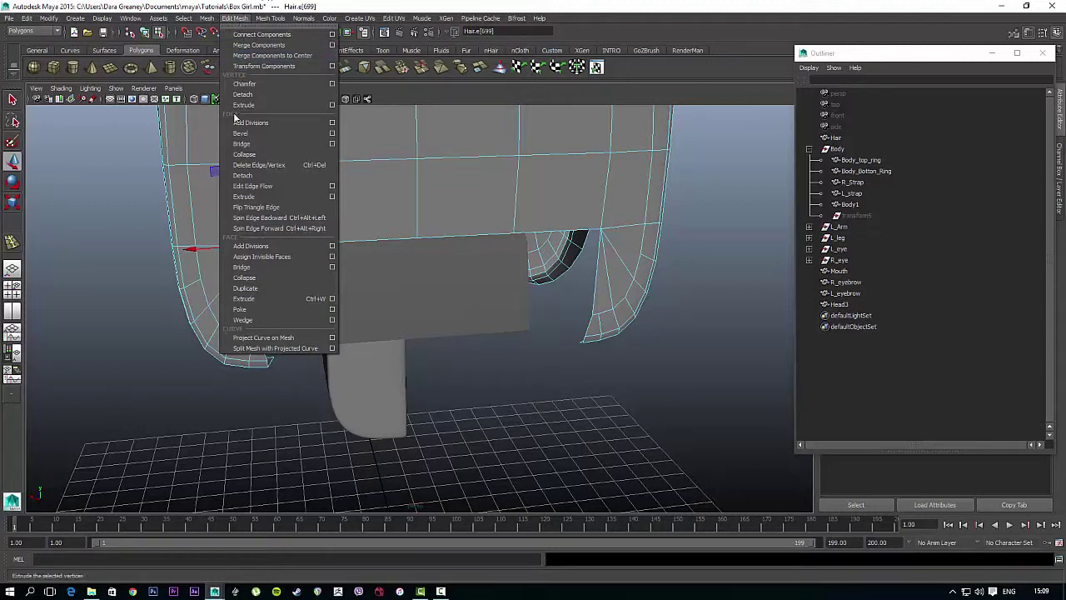
click(277, 197)
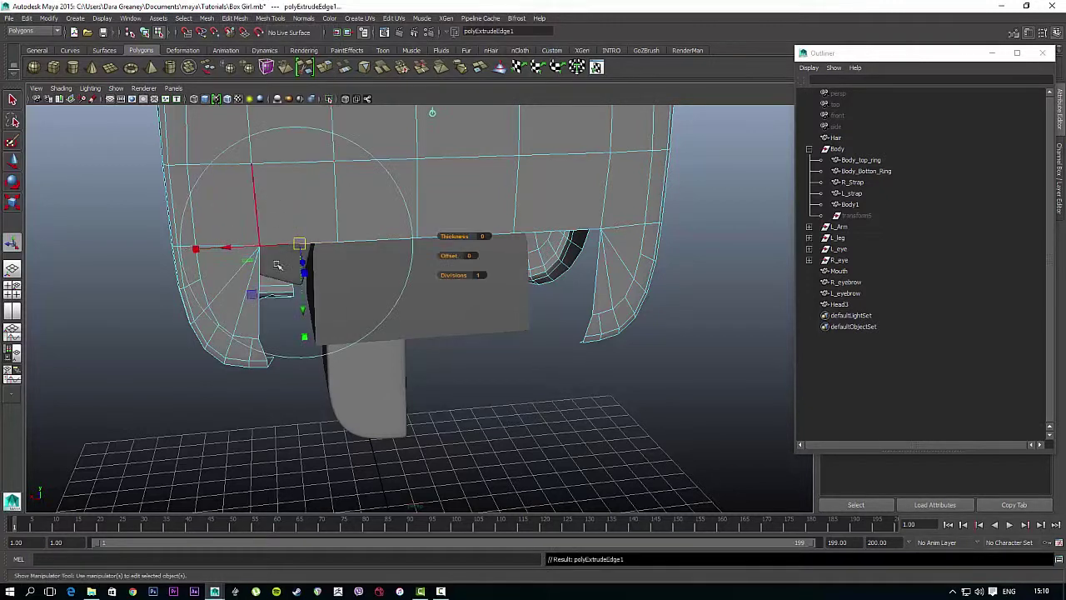
drag(301, 312, 305, 441)
- Extrude the second segment of the back panel's lower edge downward, level with the end of the first extruded strip
alt+drag(478, 426, 460, 410)
right_drag(457, 437, 504, 424)
alt+middle_drag(454, 333, 458, 263)
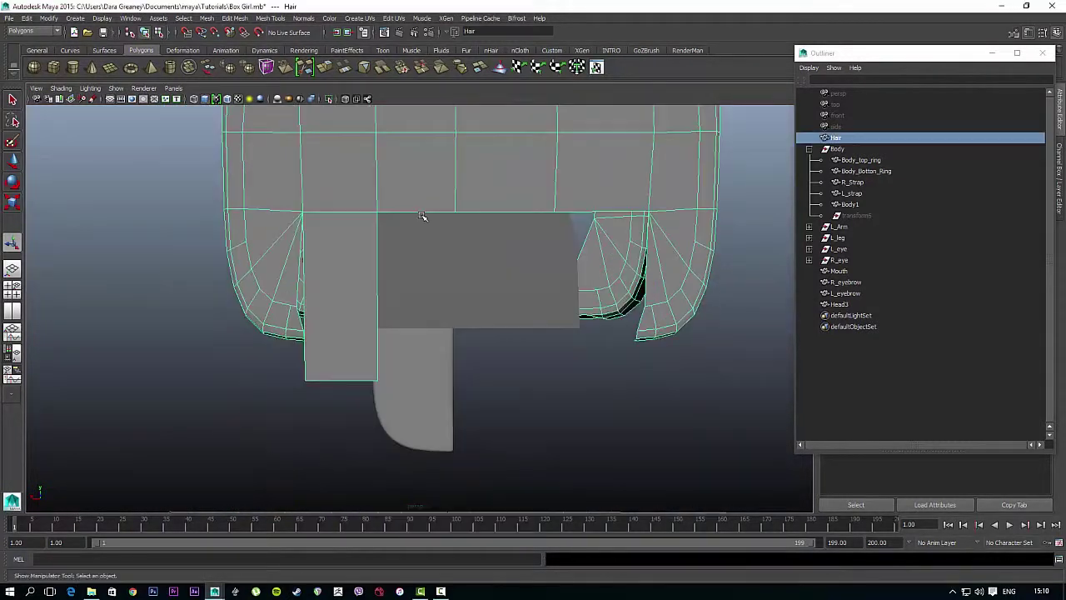
click(423, 218)
click(419, 202)
right_drag(419, 203, 420, 176)
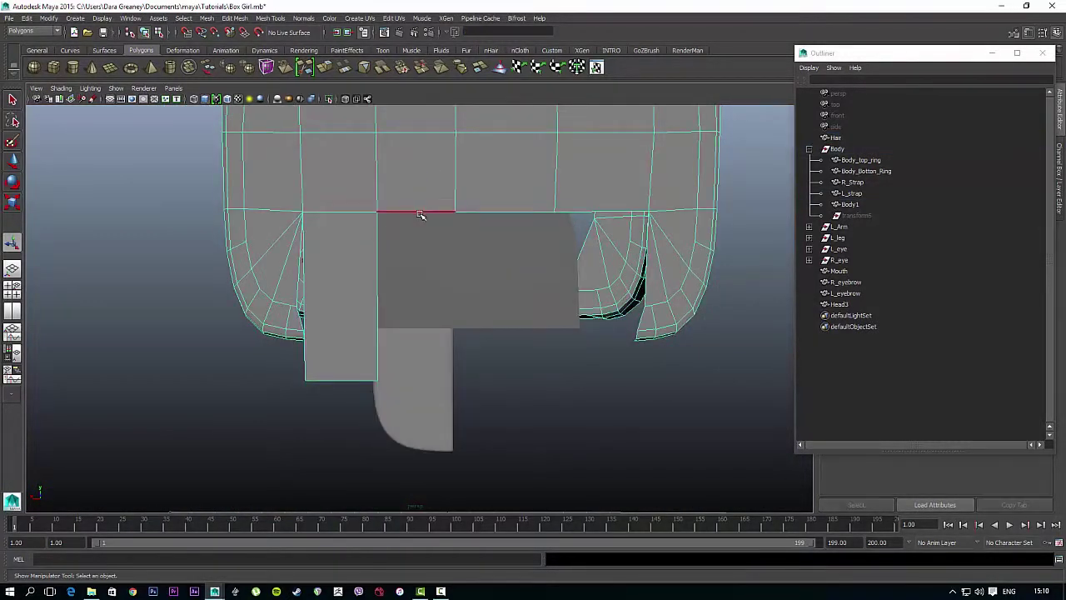
click(421, 215)
click(419, 203)
key(ctrl+z)
click(416, 201)
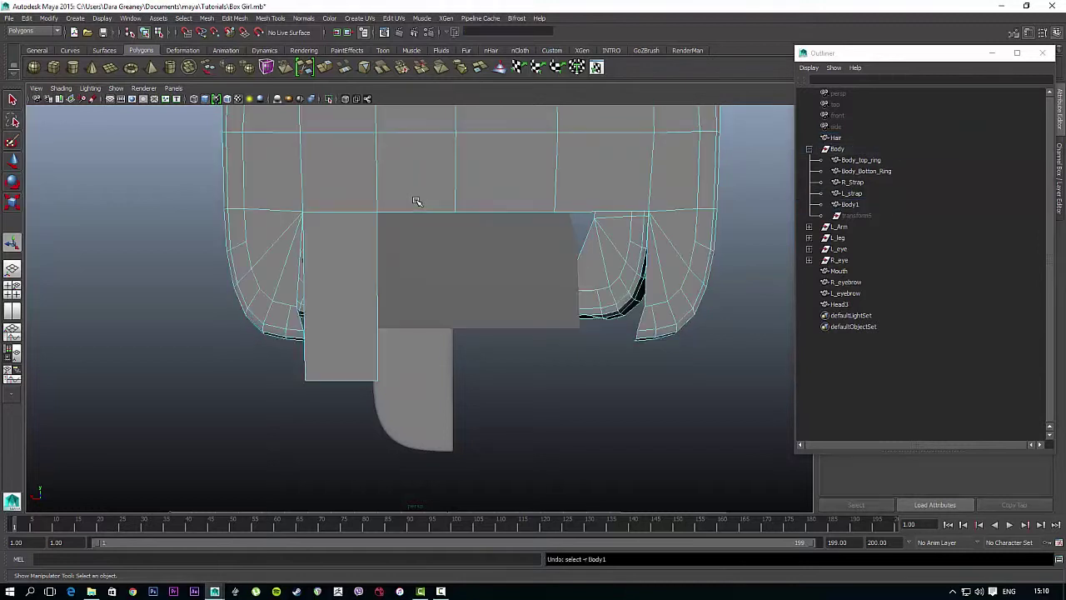
right_drag(420, 193, 423, 180)
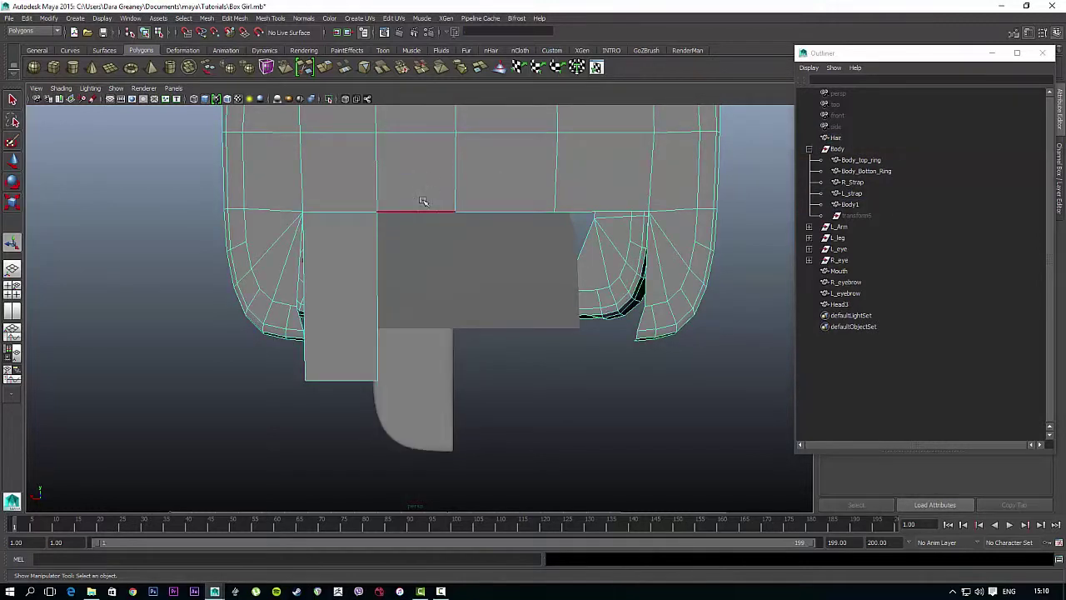
click(424, 213)
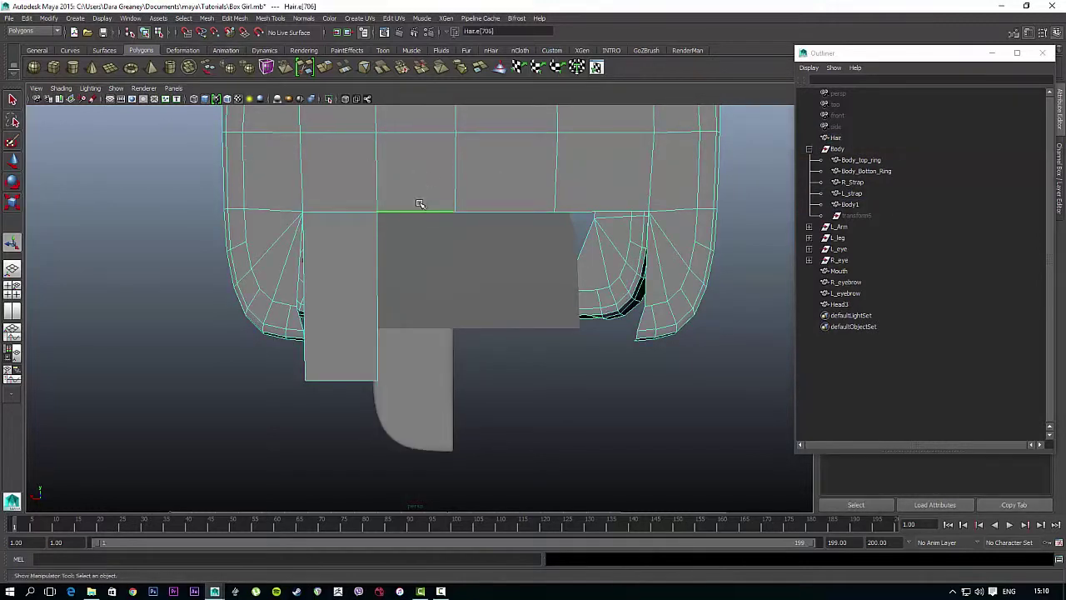
key(ctrl+e)
drag(414, 277, 404, 417)
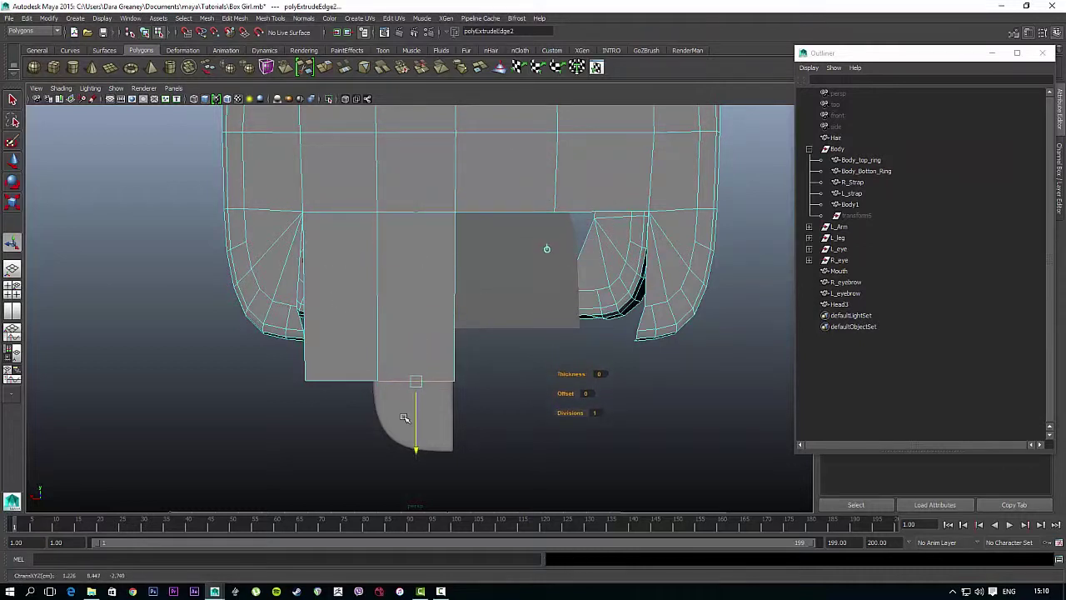
- Extrude the third and fourth segments of the back panel's lower edge downward, level with the first two strips
click(488, 214)
key(ctrl+e)
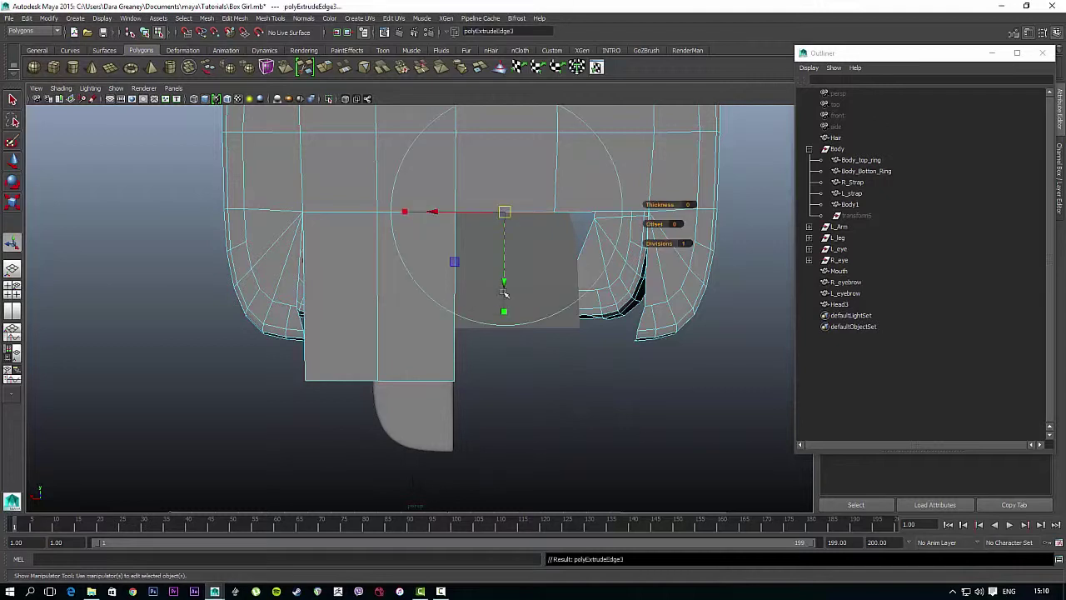
drag(501, 280, 498, 447)
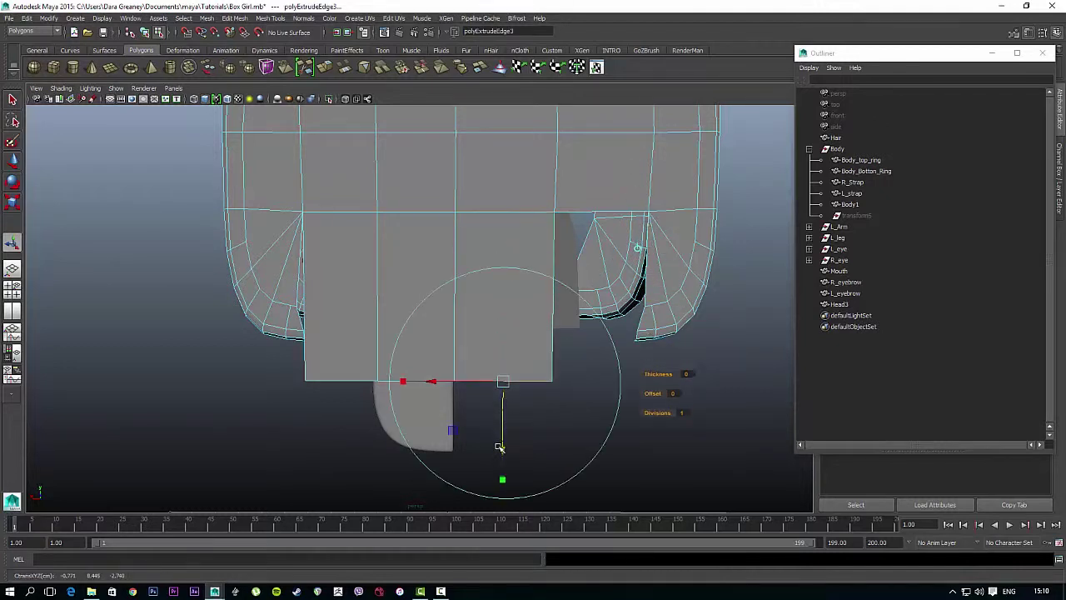
click(588, 212)
key(ctrl+e)
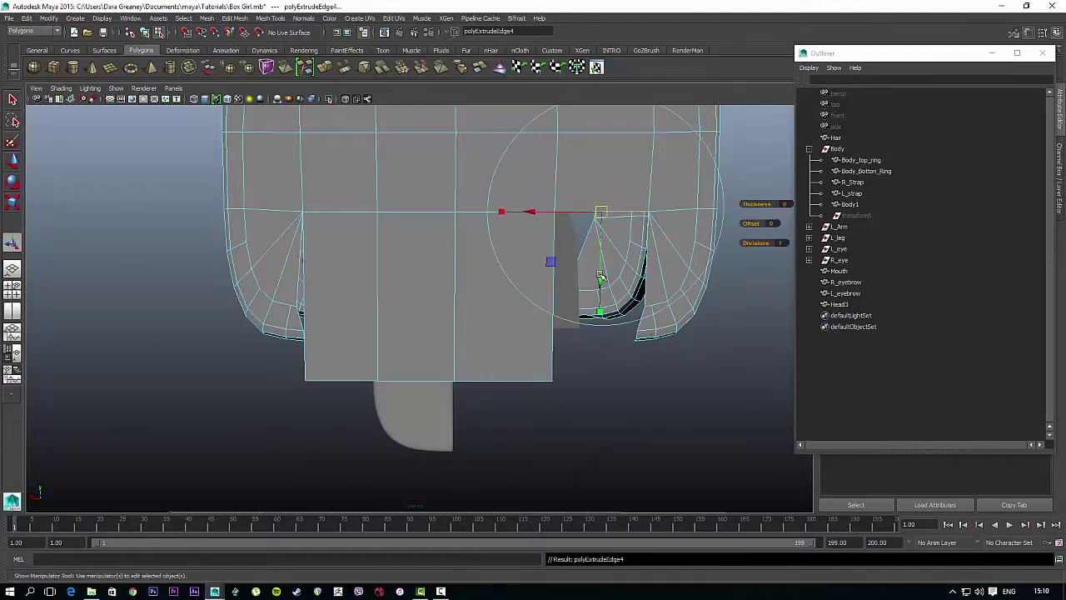
drag(599, 282, 597, 442)
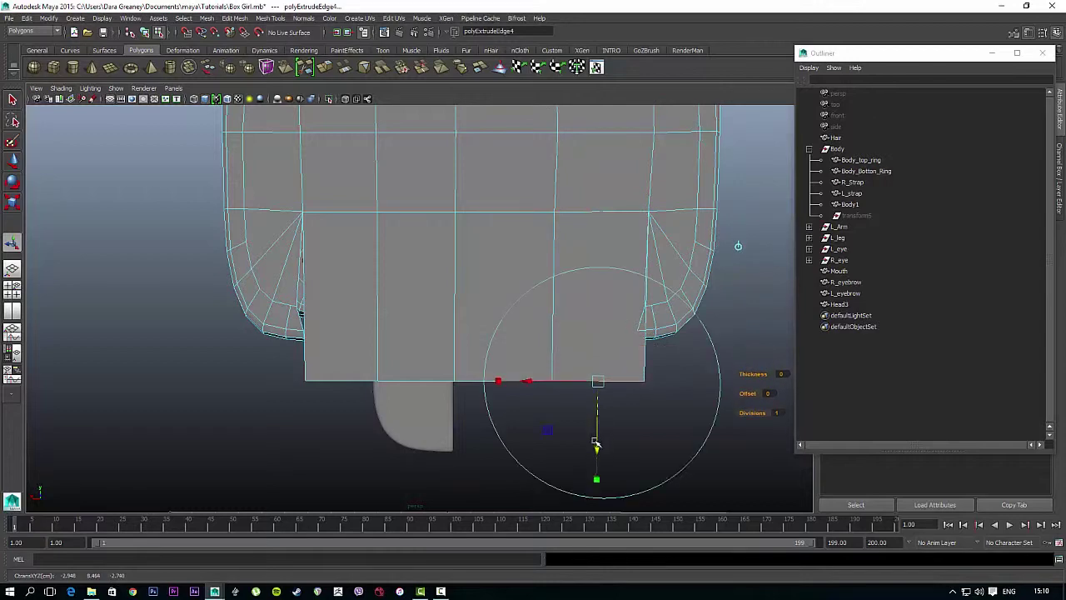
- Insert four roughly evenly spaced horizontal edge loops across the extruded strip nearest the character's left strand
alt+drag(283, 308, 474, 278)
mouse_move(474, 275)
right_down()
mouse_move(491, 262)
mouse_move(473, 254)
right_up()
click(422, 304)
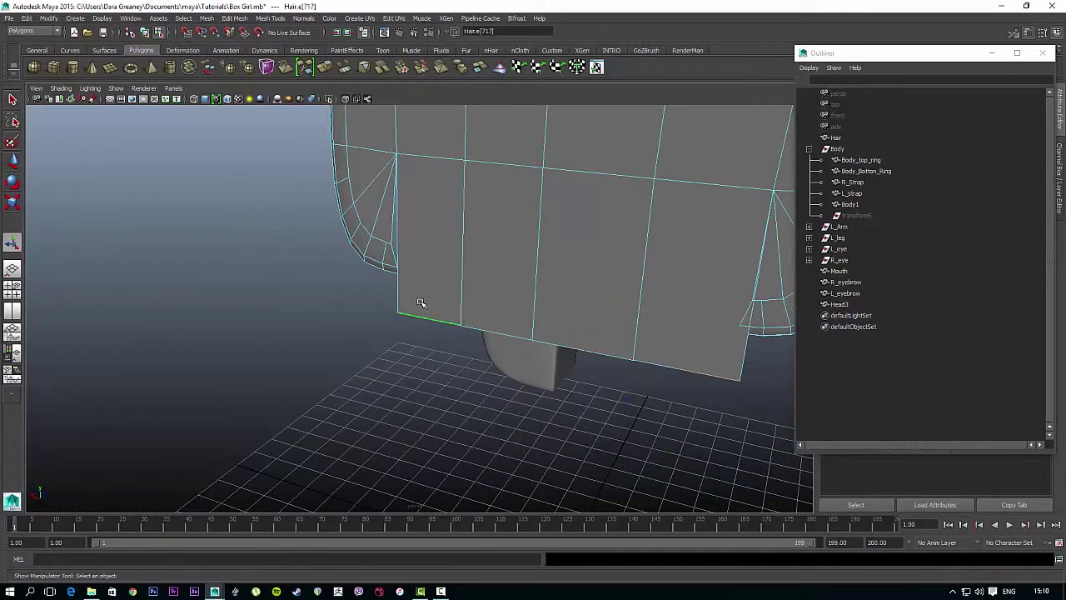
click(271, 18)
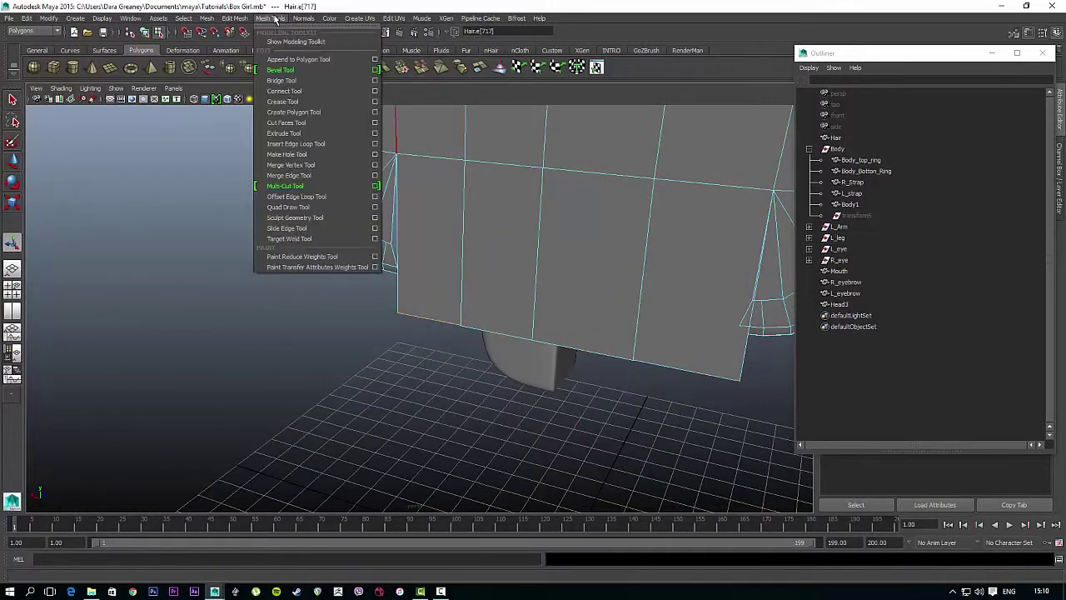
click(302, 145)
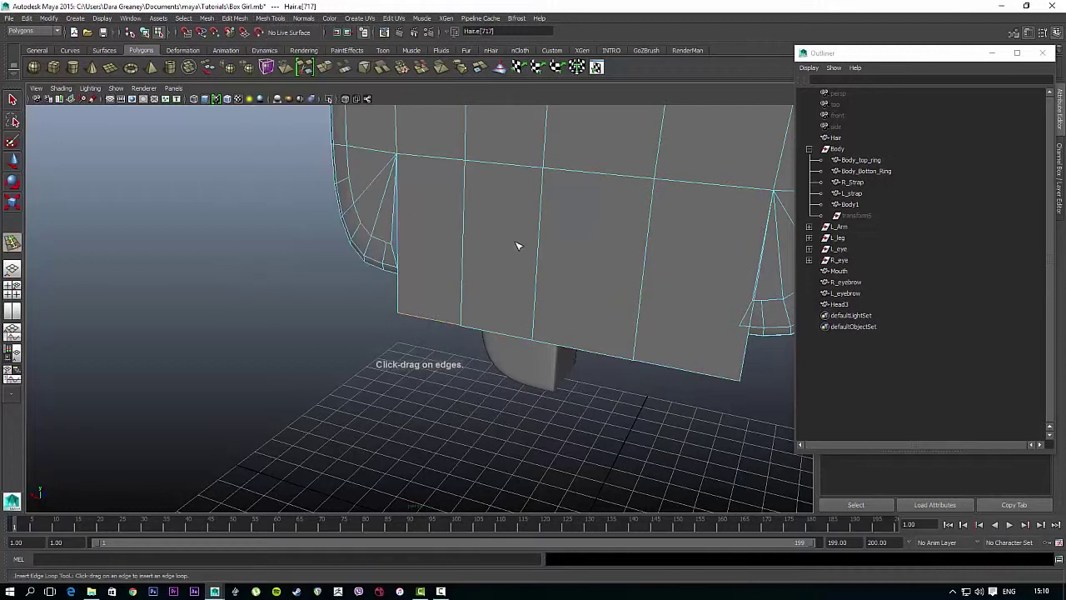
alt+drag(457, 316, 473, 325)
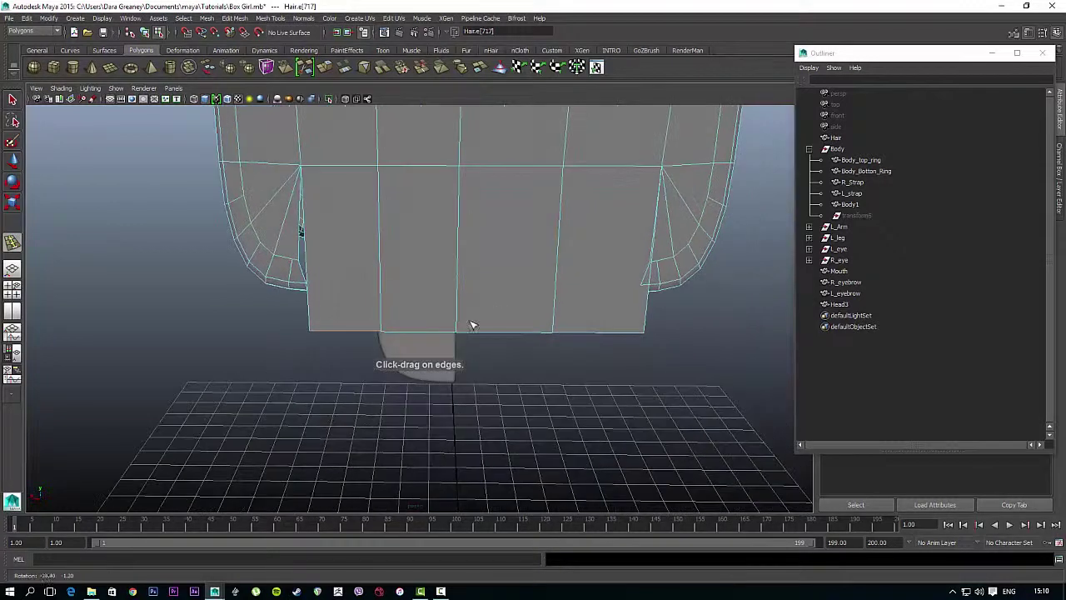
click(309, 308)
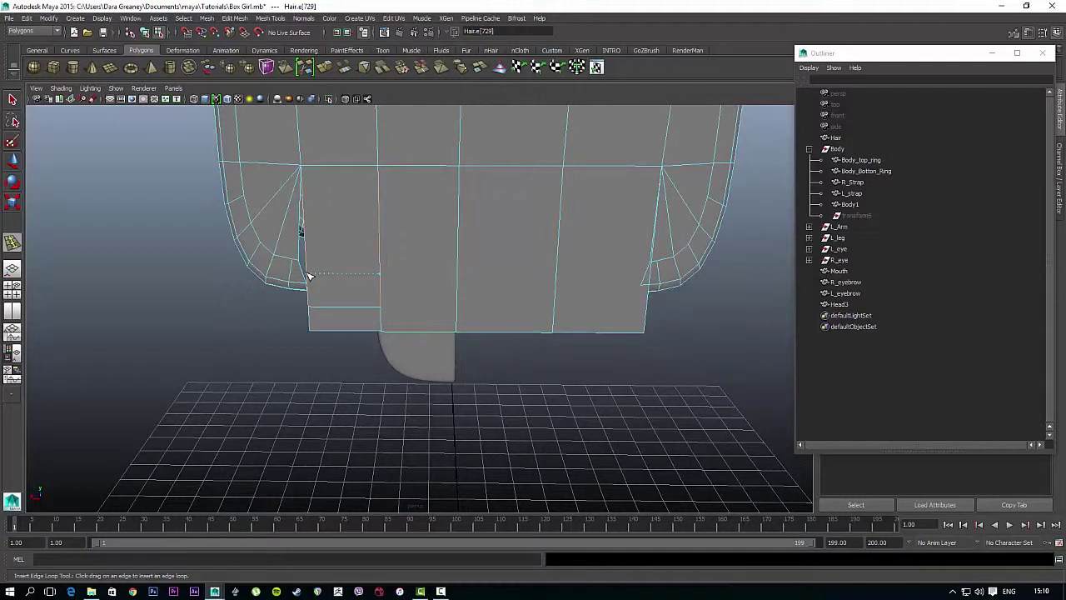
click(308, 273)
click(307, 243)
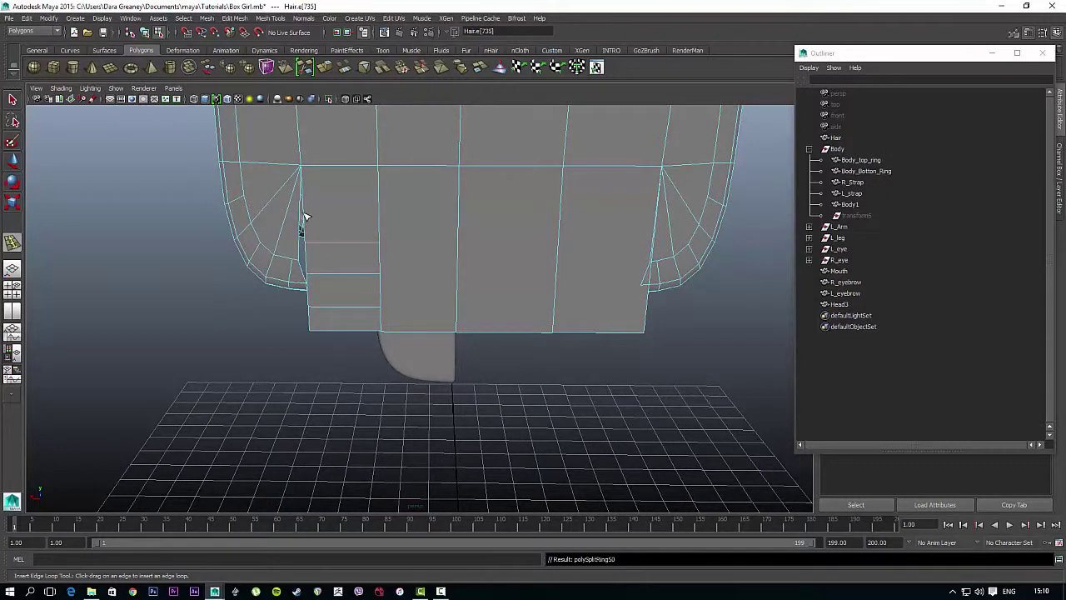
click(303, 213)
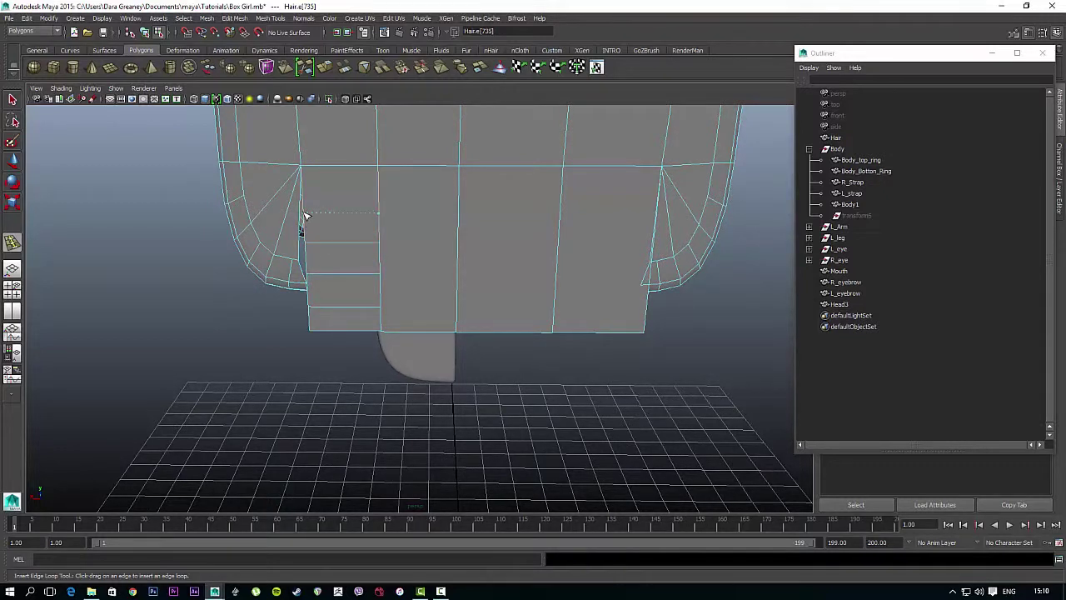
- Insert three horizontal edge loops in the third strip and four in the fourth, level with the first strip's loops, redoing the misplaced lowest one
click(563, 212)
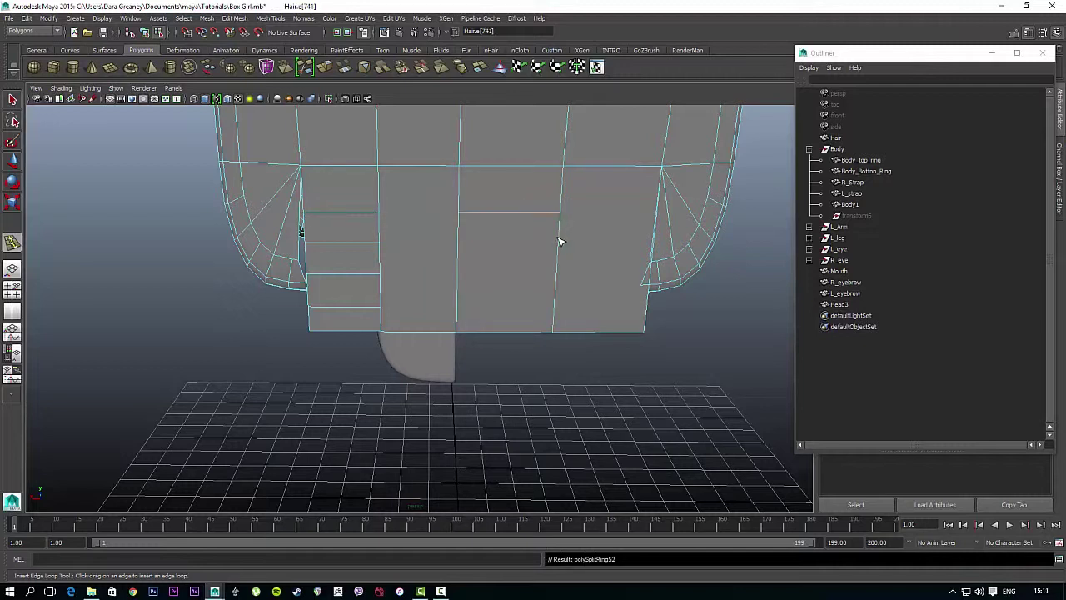
click(558, 240)
drag(561, 244, 559, 216)
drag(560, 269, 561, 244)
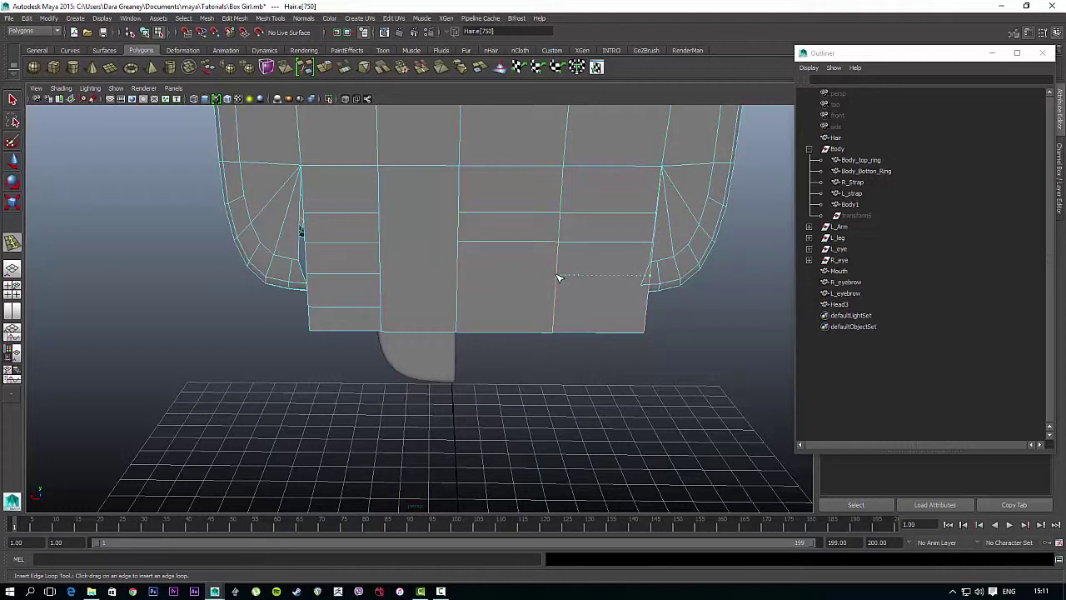
drag(556, 287, 557, 285)
drag(558, 311, 557, 300)
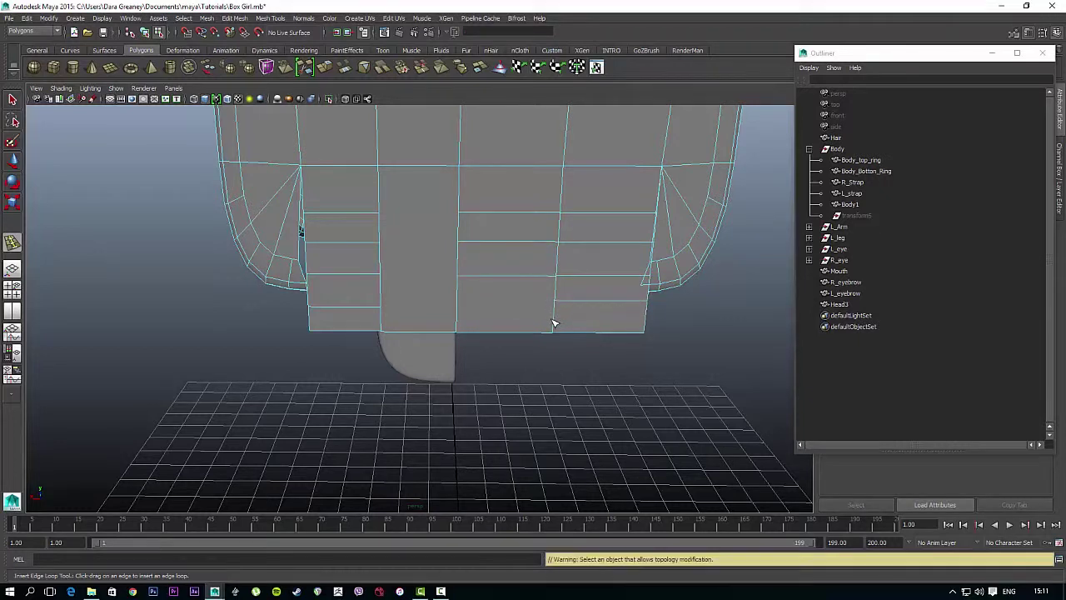
key(ctrl+z)
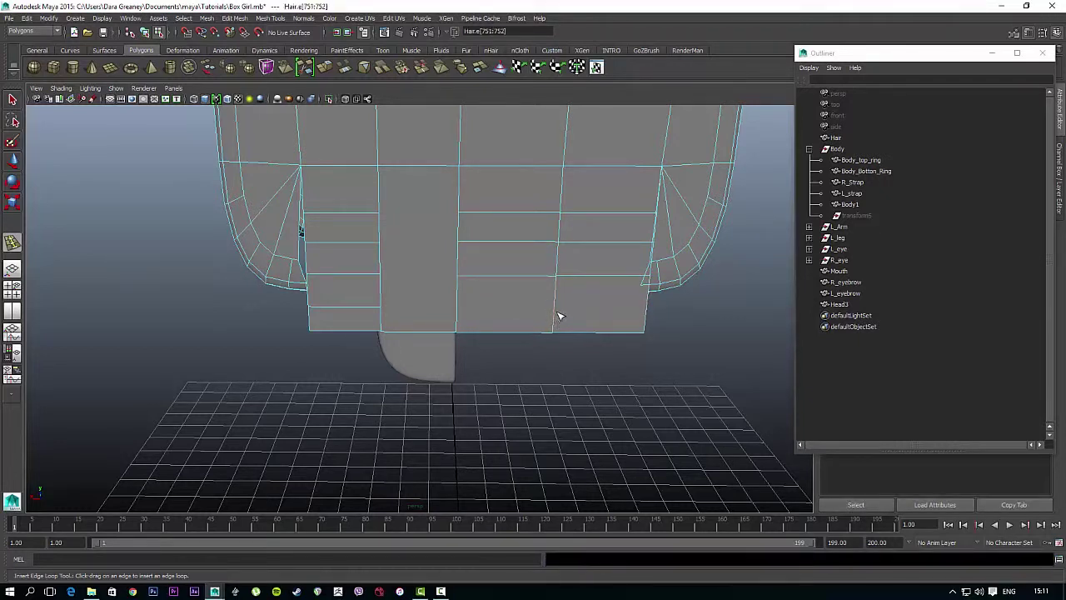
drag(558, 311, 554, 305)
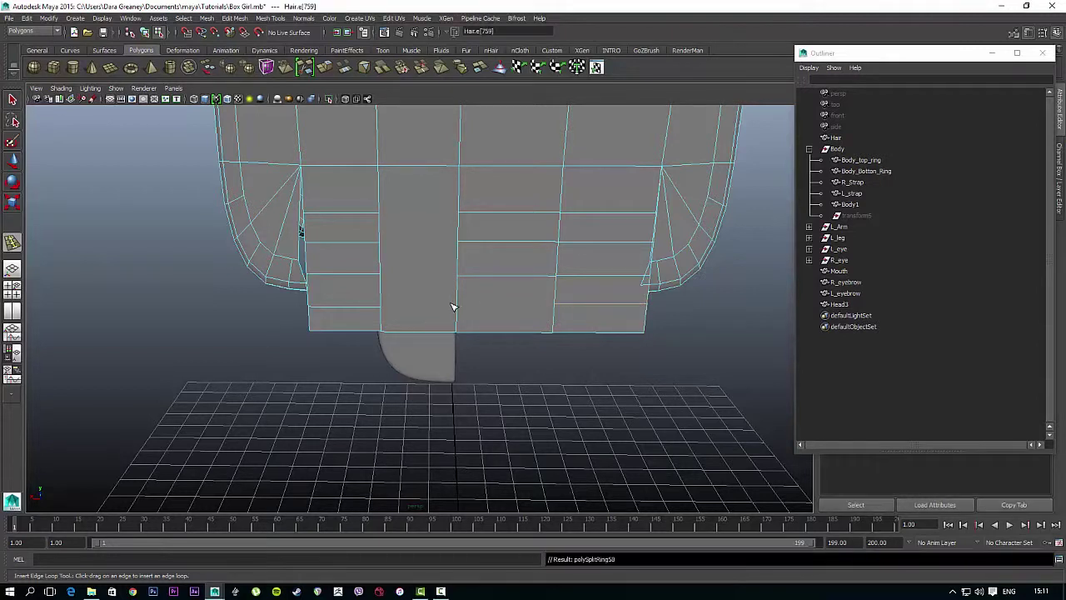
- Insert one horizontal edge loop near the top and one near the bottom of the second strip, undoing misplaced loops
drag(455, 307, 460, 305)
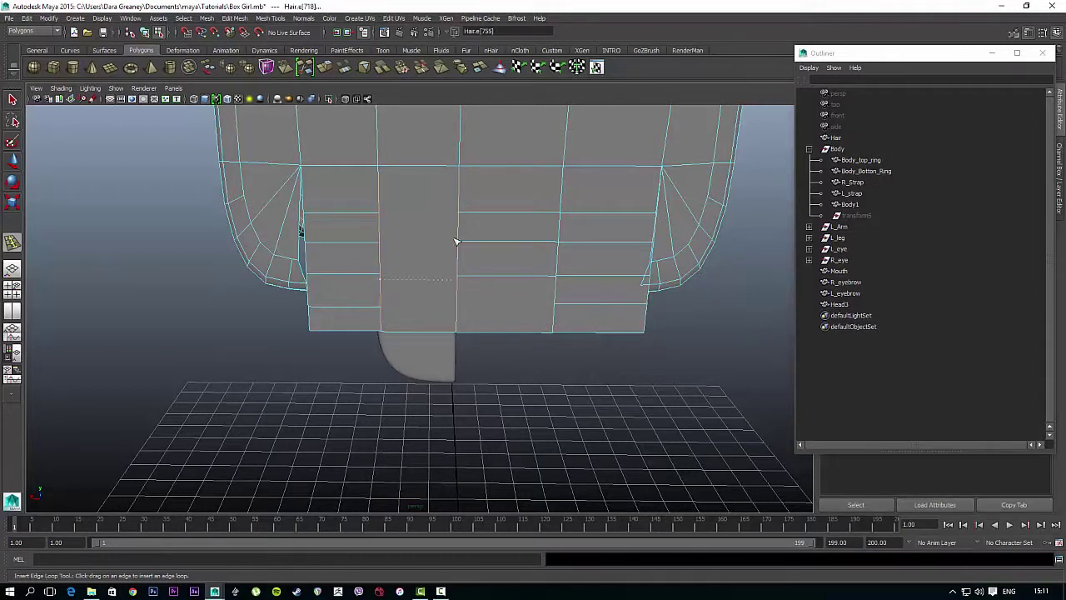
drag(459, 215, 458, 247)
key(ctrl+z)
key(ctrl+z)
drag(458, 310, 464, 310)
mouse_move(384, 253)
right_down()
mouse_move(407, 244)
mouse_move(385, 230)
mouse_move(354, 255)
mouse_move(388, 231)
right_up()
right_drag(375, 271, 353, 307)
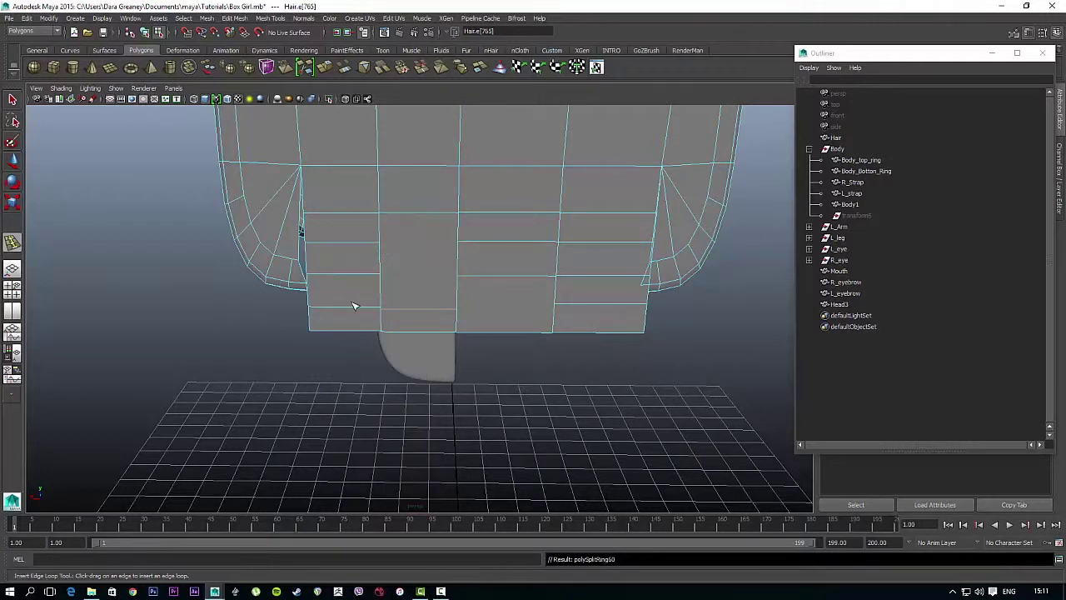
- Try to move the bottom face of the strip nearest the character's left strand forward toward the body
alt+drag(347, 297, 326, 238)
click(323, 240)
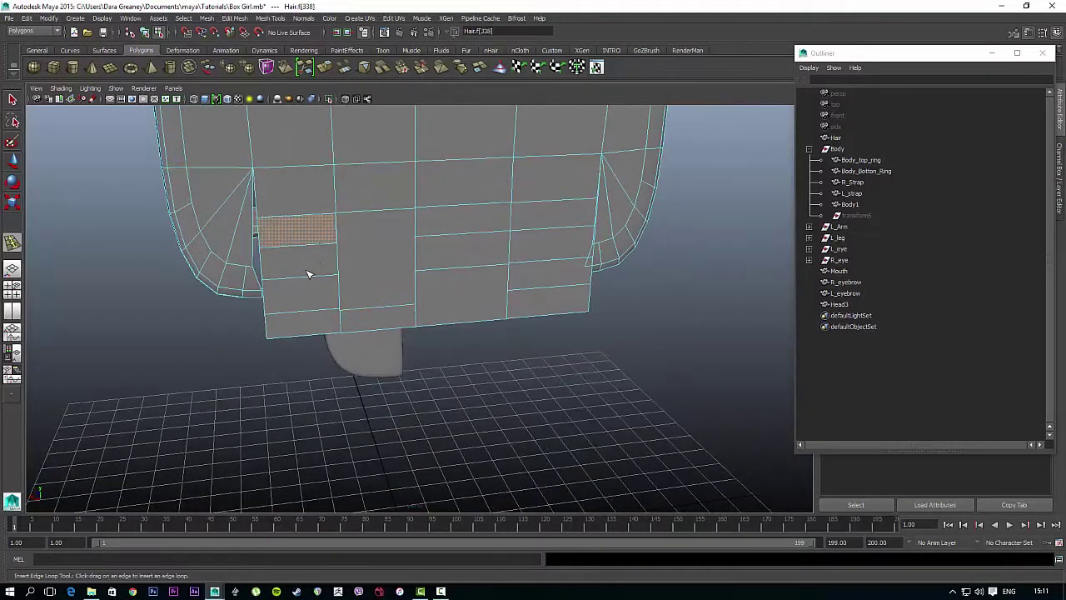
click(309, 274)
click(309, 308)
click(307, 327)
alt+drag(271, 337, 337, 344)
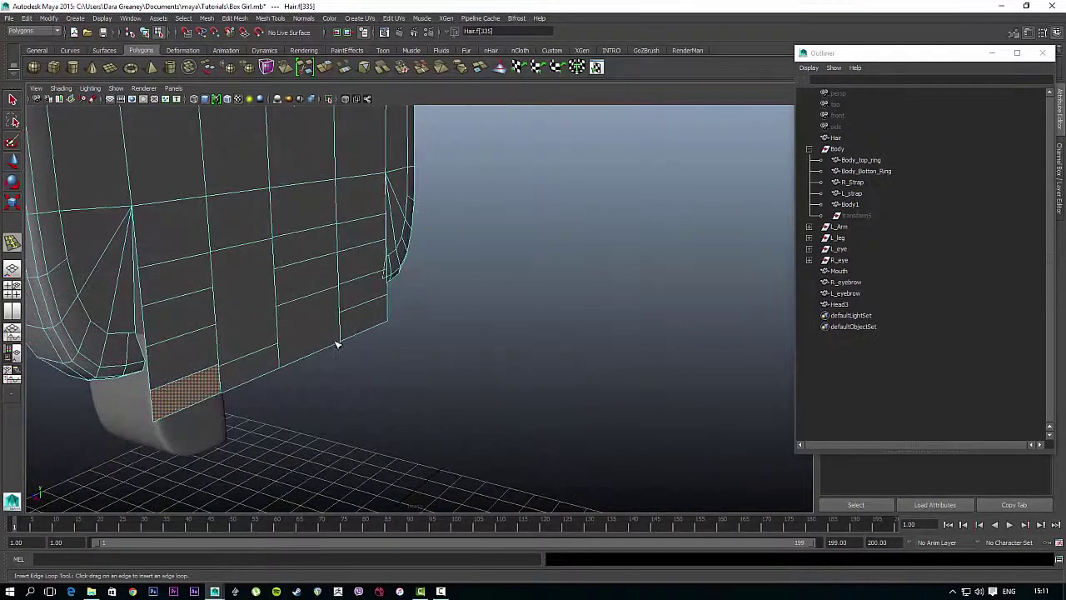
key(w)
drag(154, 382, 352, 311)
key(ctrl+z)
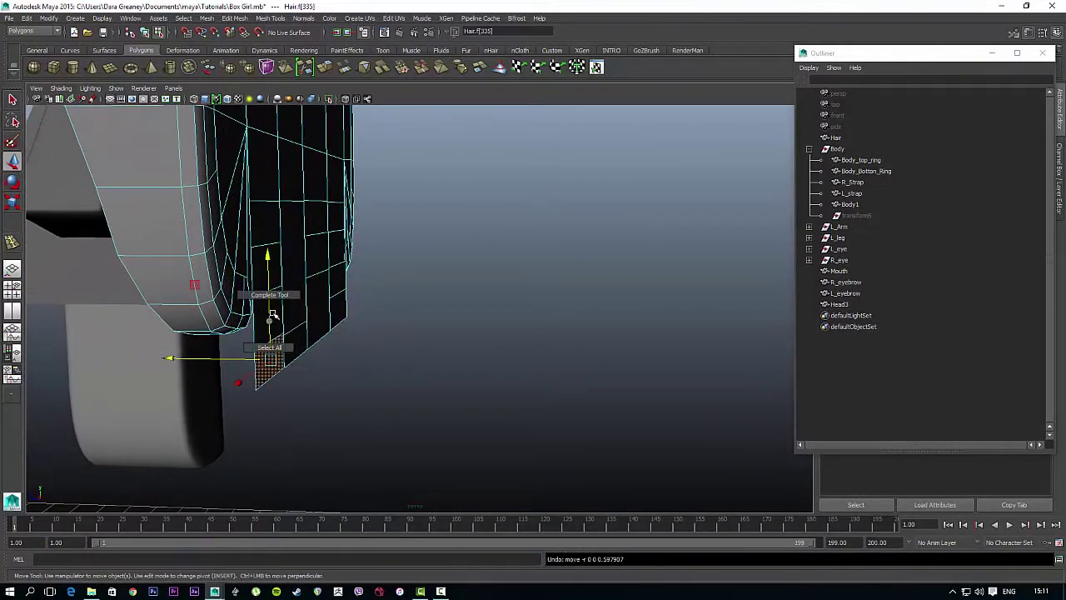
- Switch to edge selection and move the bottom edge of the strip nearest the left strand forward toward the body
click(267, 291)
right_click(266, 296)
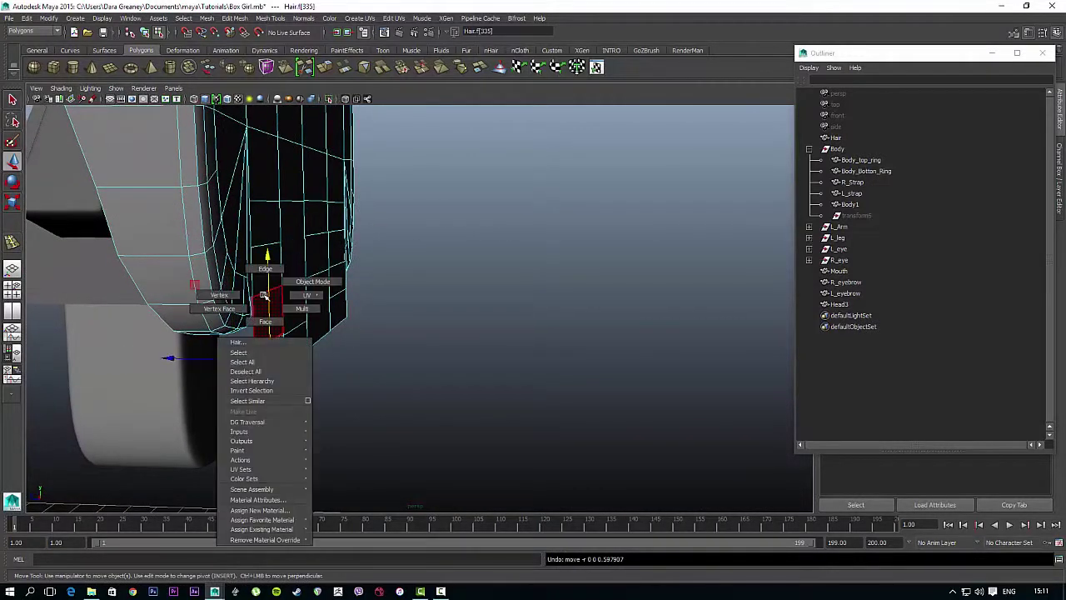
click(265, 268)
click(265, 380)
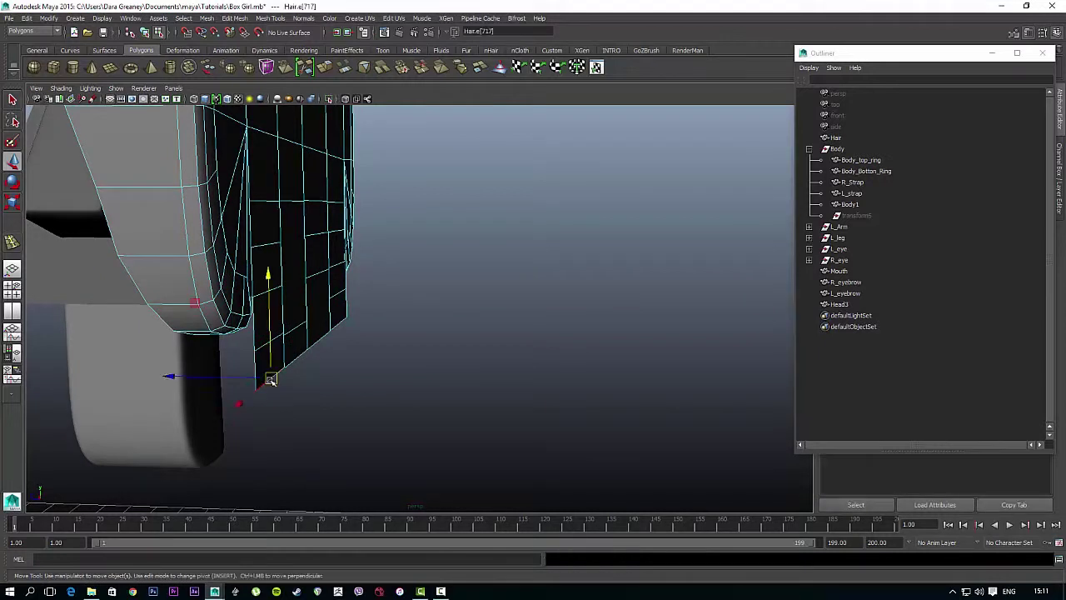
drag(268, 376, 215, 377)
- Move the two cross edges just above that strip's bottom edge slightly forward to begin an inward curve
click(266, 344)
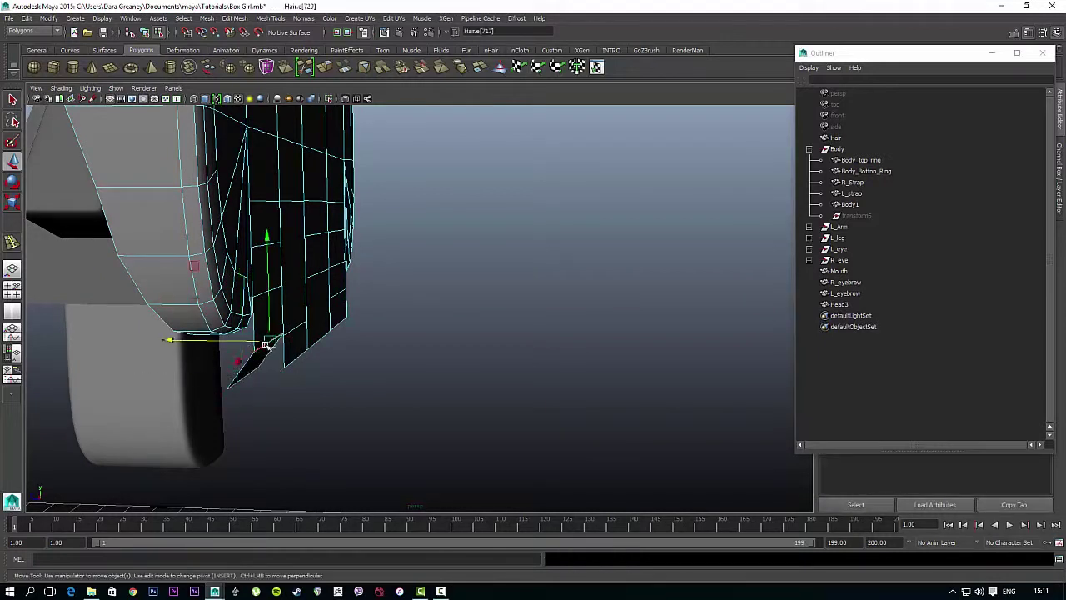
alt+drag(262, 388, 293, 372)
click(266, 372)
click(260, 332)
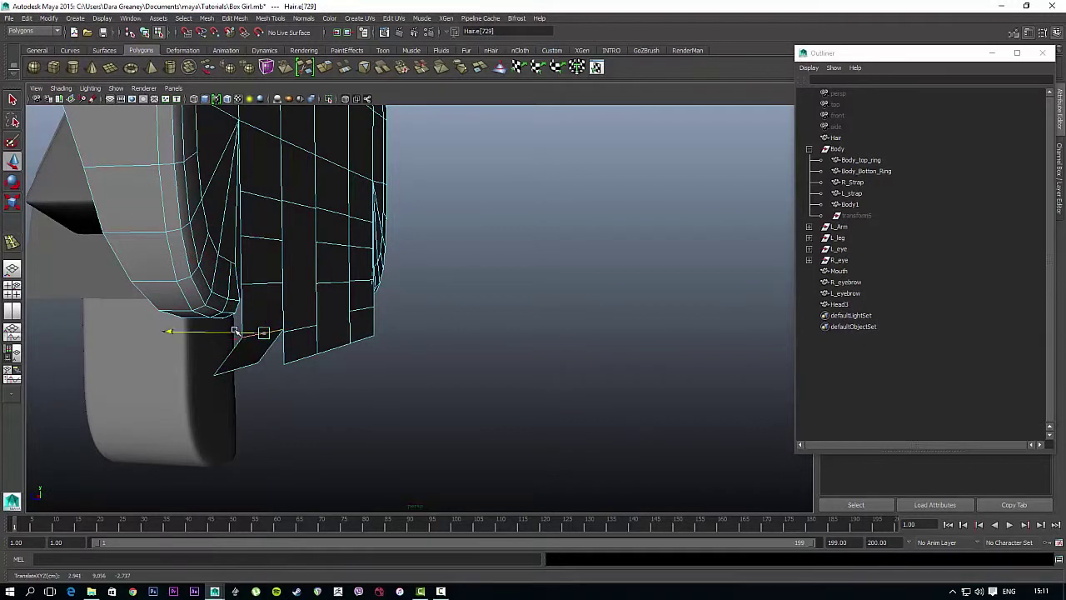
drag(238, 331, 236, 287)
click(260, 280)
click(260, 288)
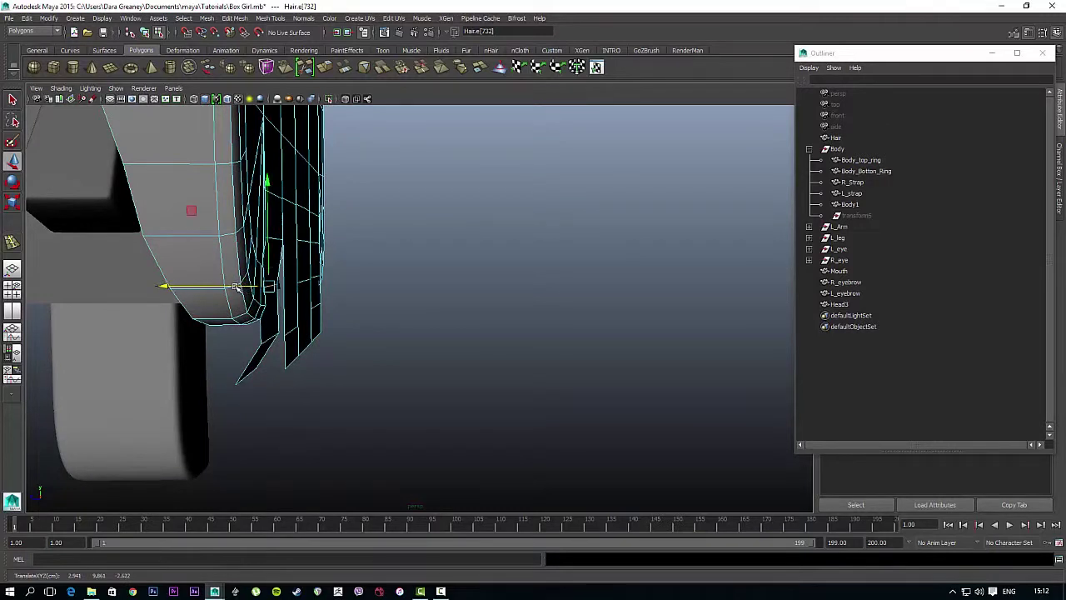
- Shift the strip's three upper cross edges forward toward the body, working from the topmost one down
alt+drag(348, 242, 232, 200)
click(260, 218)
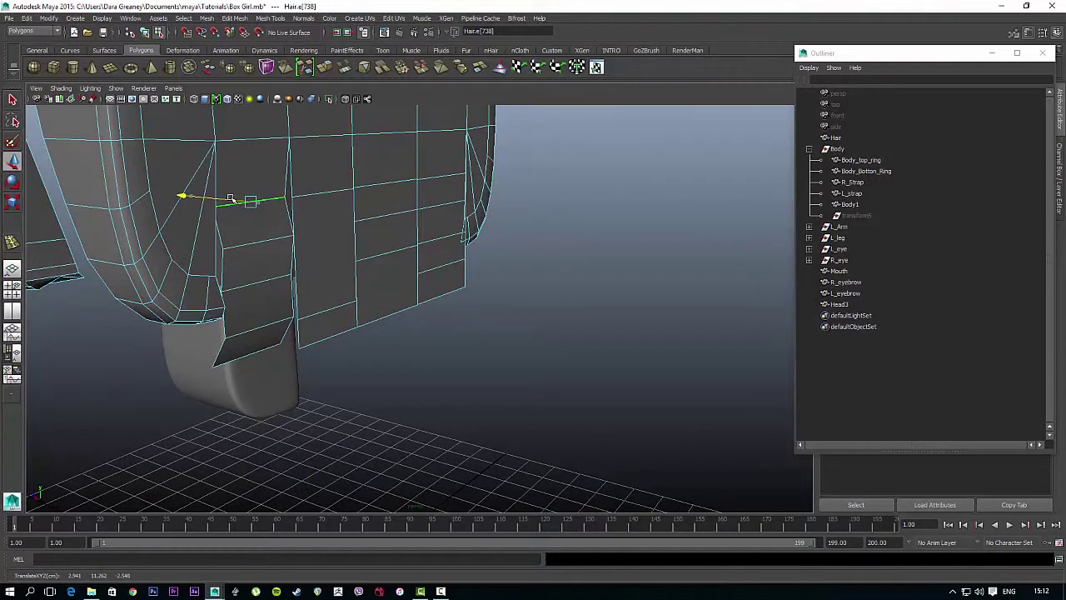
click(263, 249)
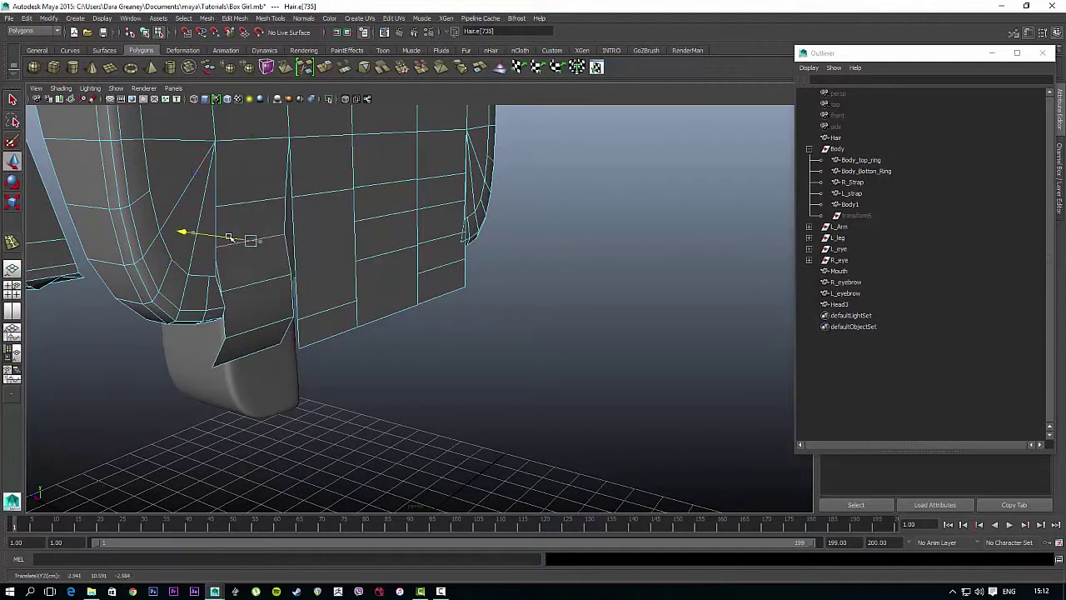
click(247, 289)
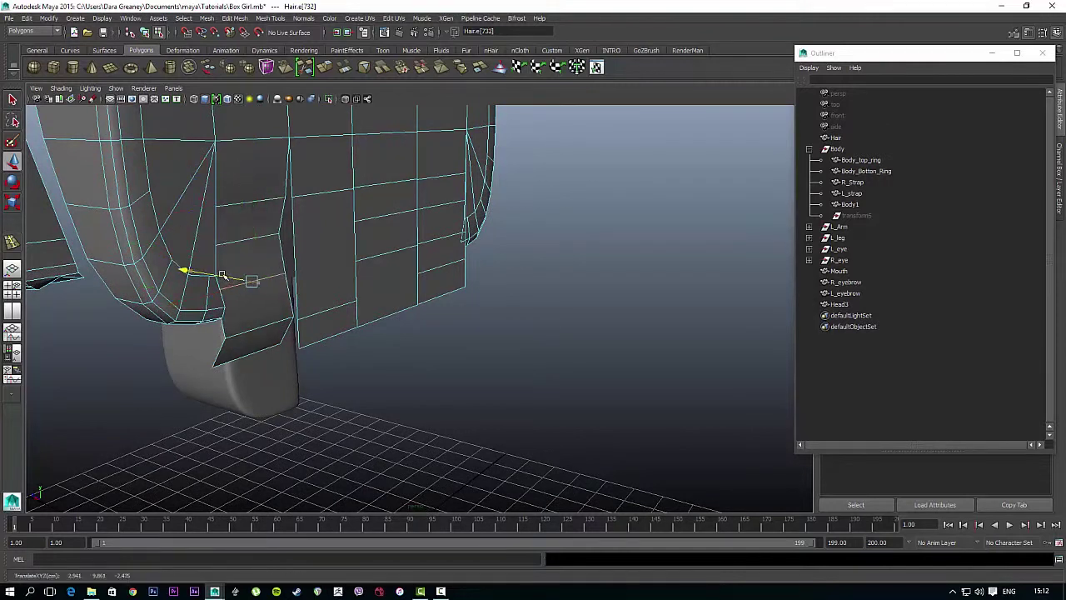
- Move the strip's bottom edge farther forward and up so that its end curls under the hair
alt+drag(243, 343, 305, 340)
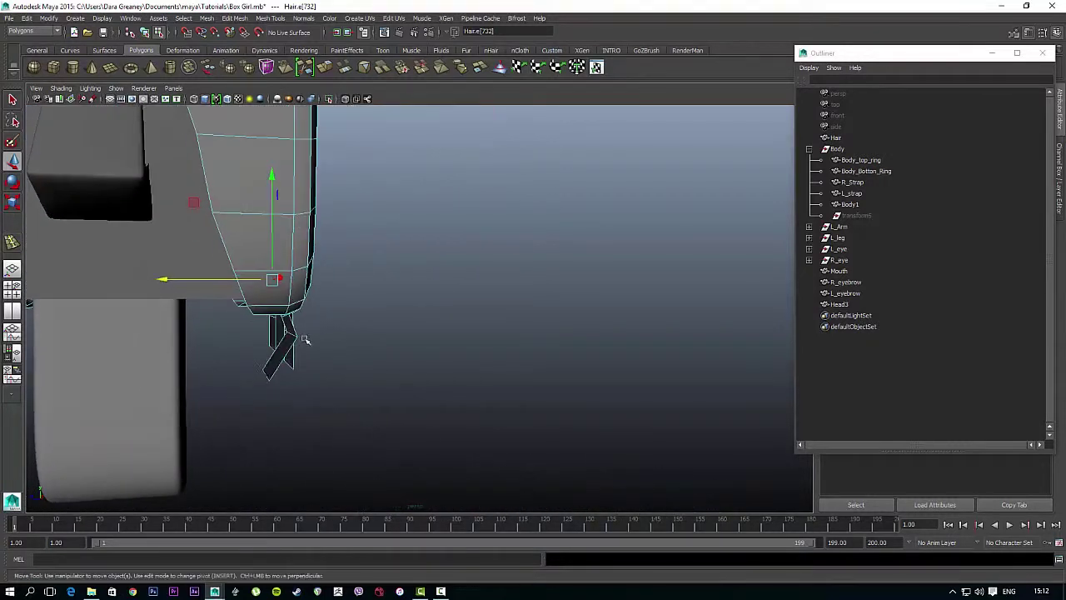
click(264, 371)
mouse_move(262, 303)
mouse_down()
mouse_move(258, 243)
mouse_move(250, 299)
mouse_up()
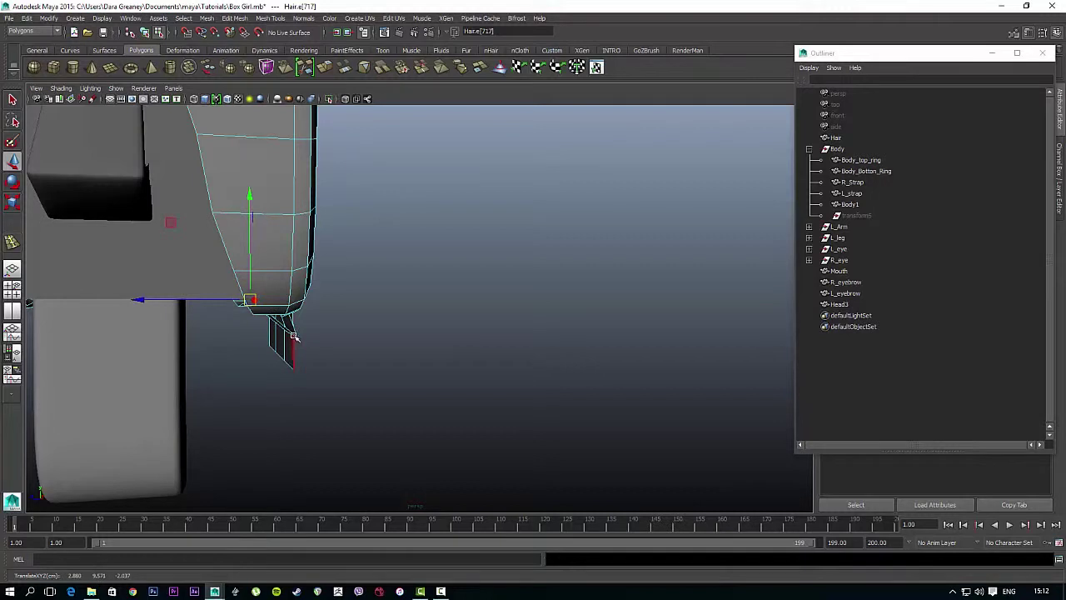
- Readjust the strip's cross edges forward from the lowest up to the topmost to smooth its curve
alt+drag(294, 335, 236, 246)
click(250, 317)
click(243, 284)
click(237, 246)
click(223, 204)
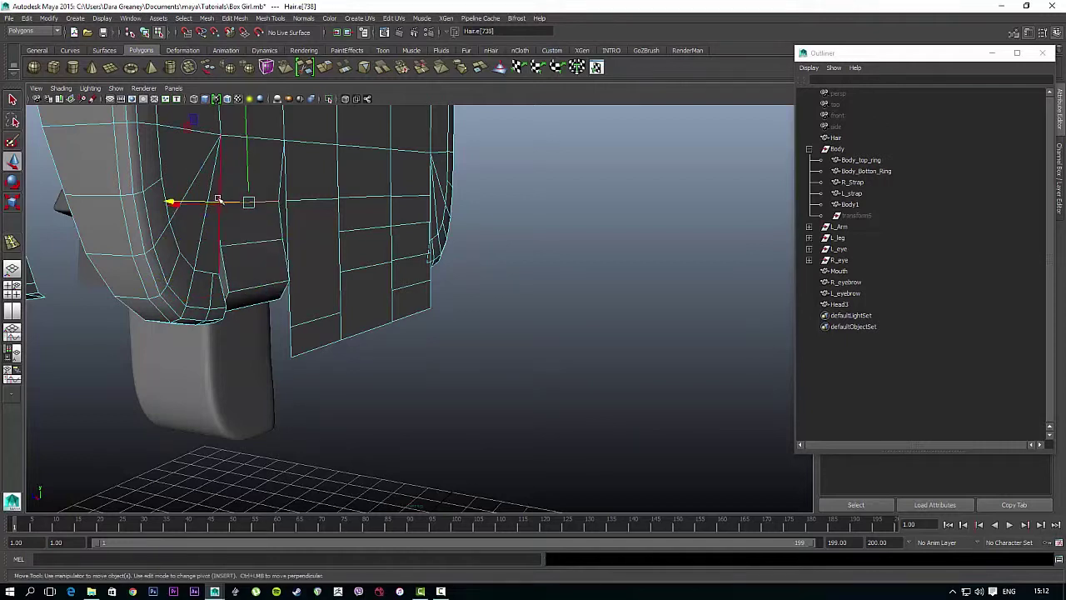
- Raise the topmost cross edge of the curled back strip and fine-tune the cross edge just below it
drag(252, 162, 246, 150)
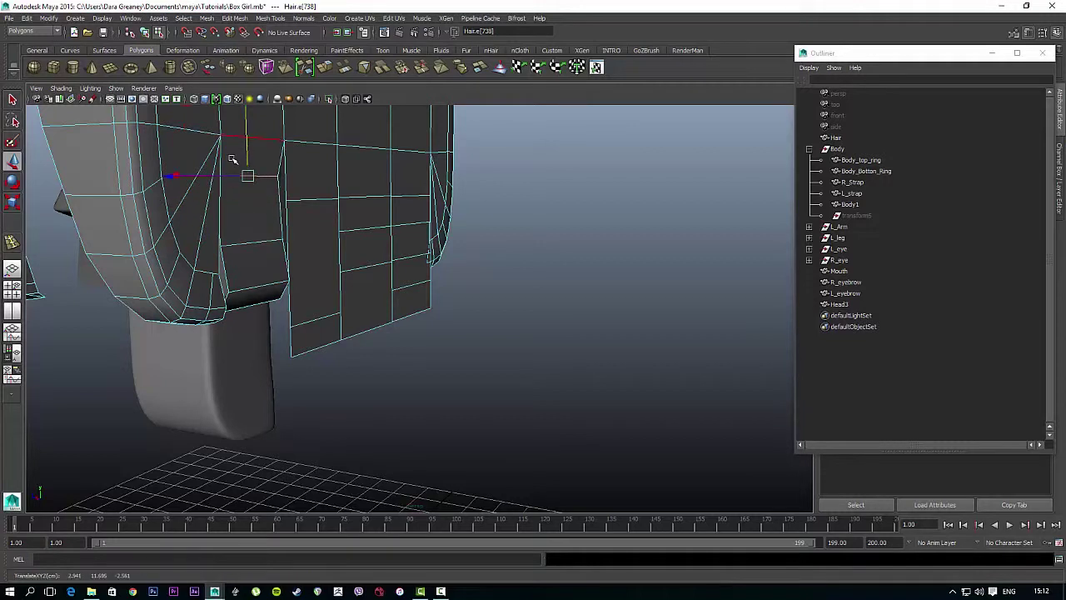
alt+drag(225, 200, 226, 226)
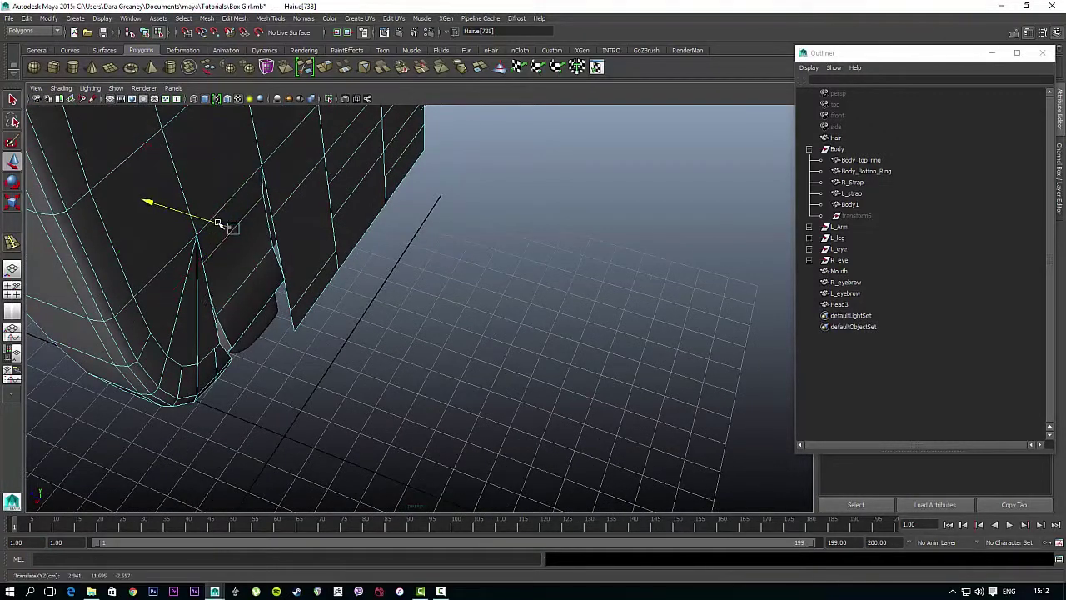
click(241, 274)
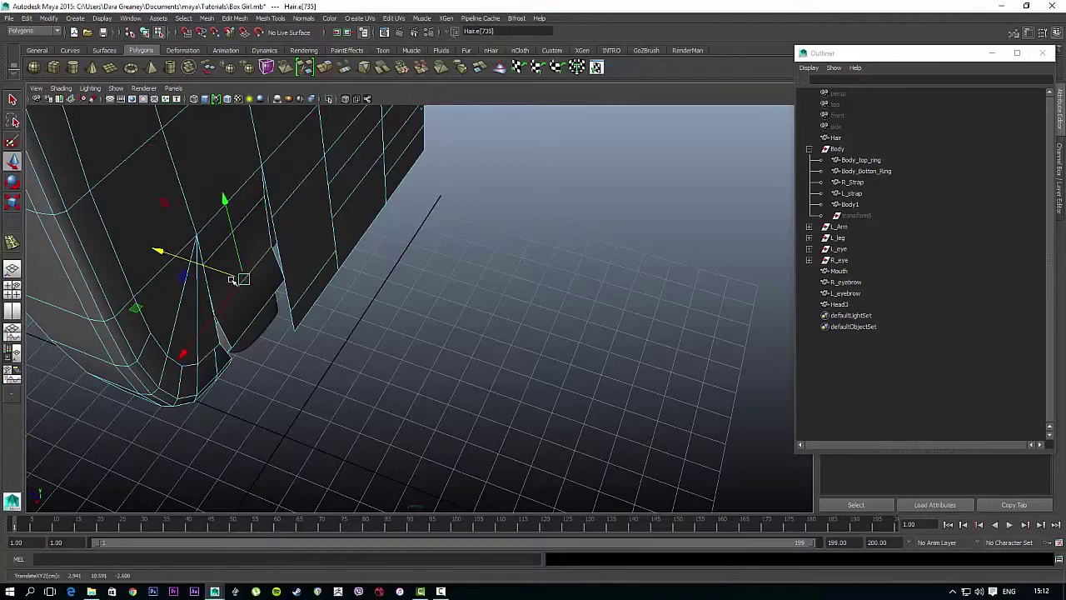
alt+drag(240, 278, 354, 344)
- Lower the end edge of the strip's inward curl under the hair
click(377, 348)
click(364, 370)
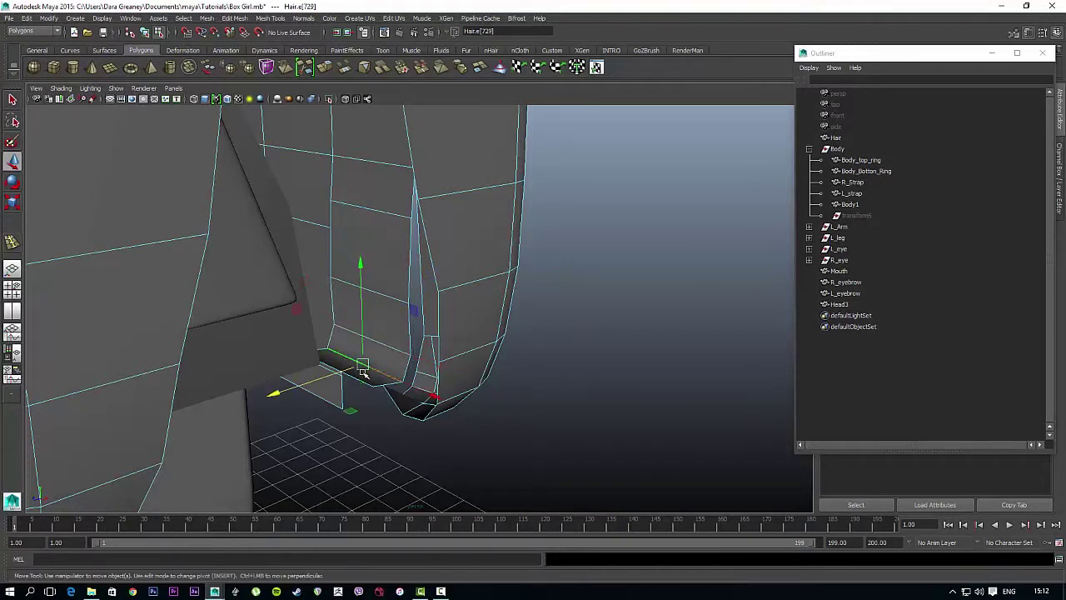
click(345, 374)
drag(331, 341, 331, 358)
- Adjust the corner vertices where the curled strip's tip meets the tip of the neighbouring side lock
mouse_move(386, 393)
right_down()
mouse_move(349, 356)
mouse_move(379, 387)
right_up()
click(388, 392)
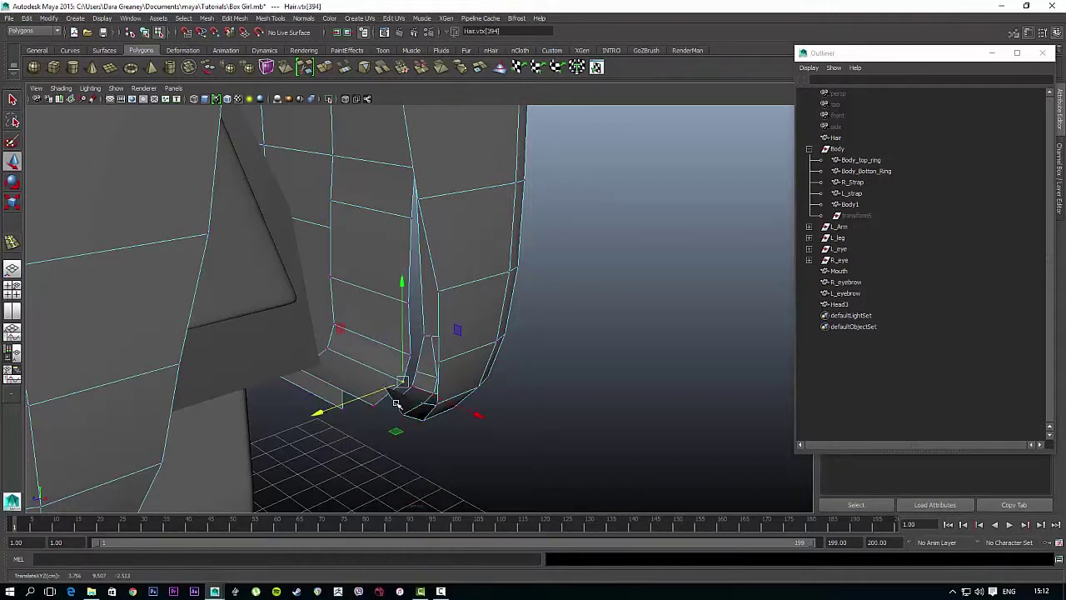
alt+drag(396, 401, 344, 381)
click(310, 337)
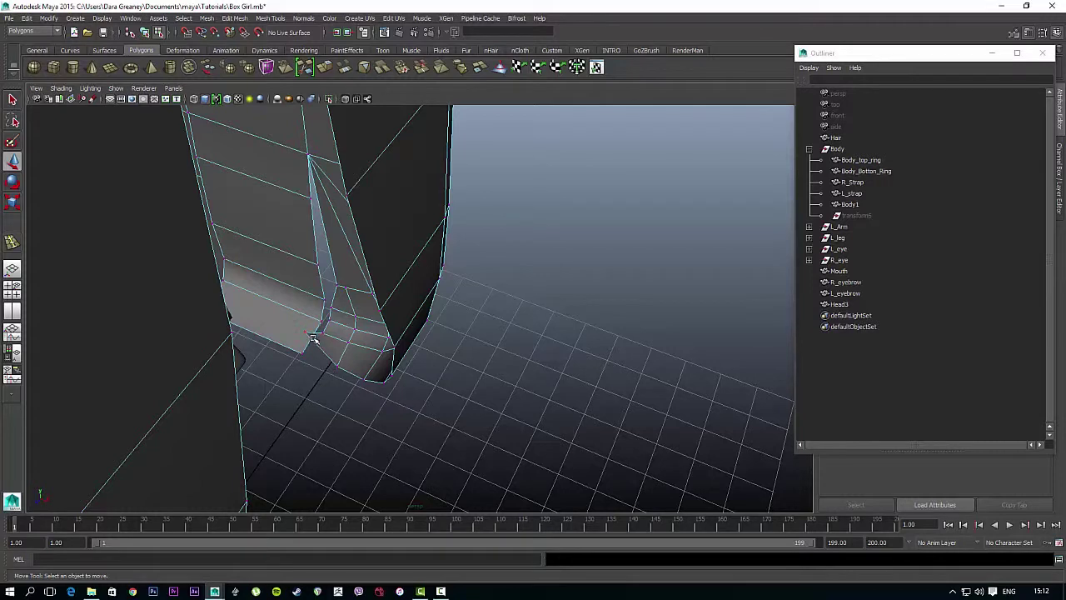
click(306, 336)
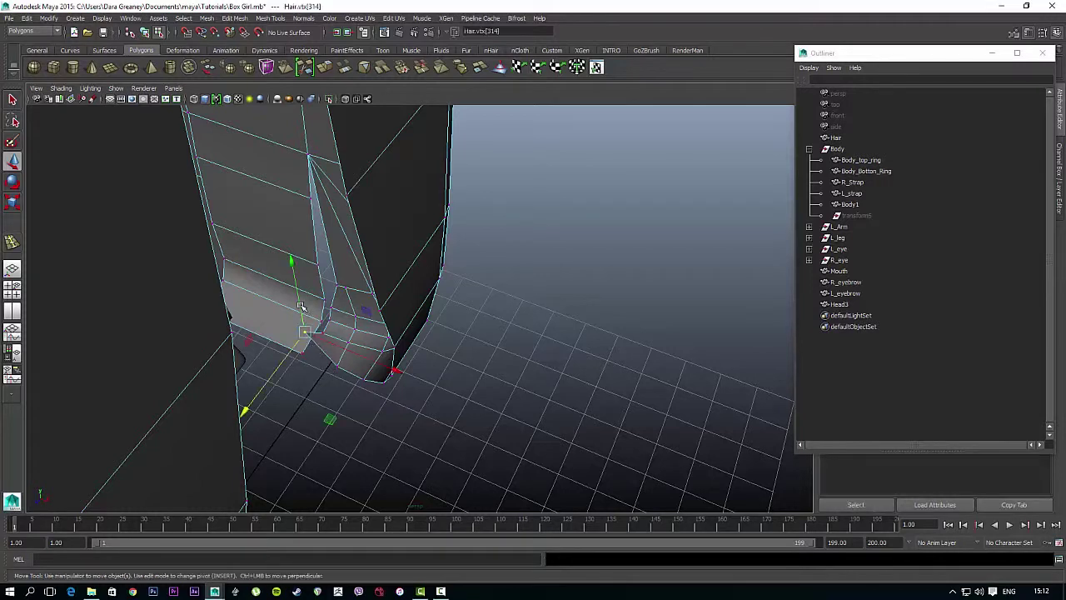
drag(301, 307, 328, 334)
drag(325, 190, 325, 180)
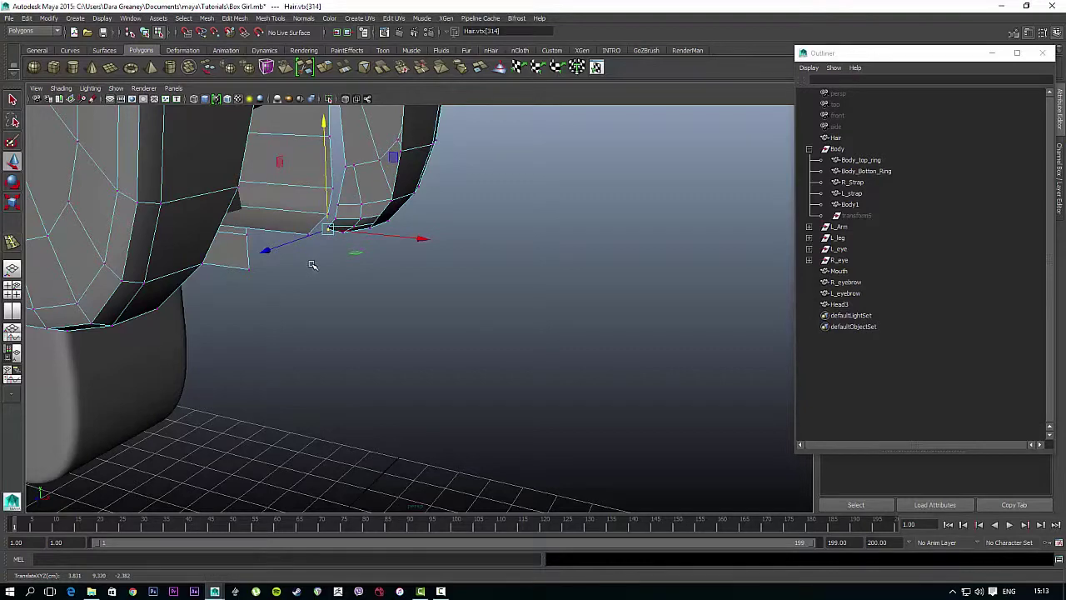
alt+drag(312, 265, 174, 274)
right_drag(351, 143, 352, 110)
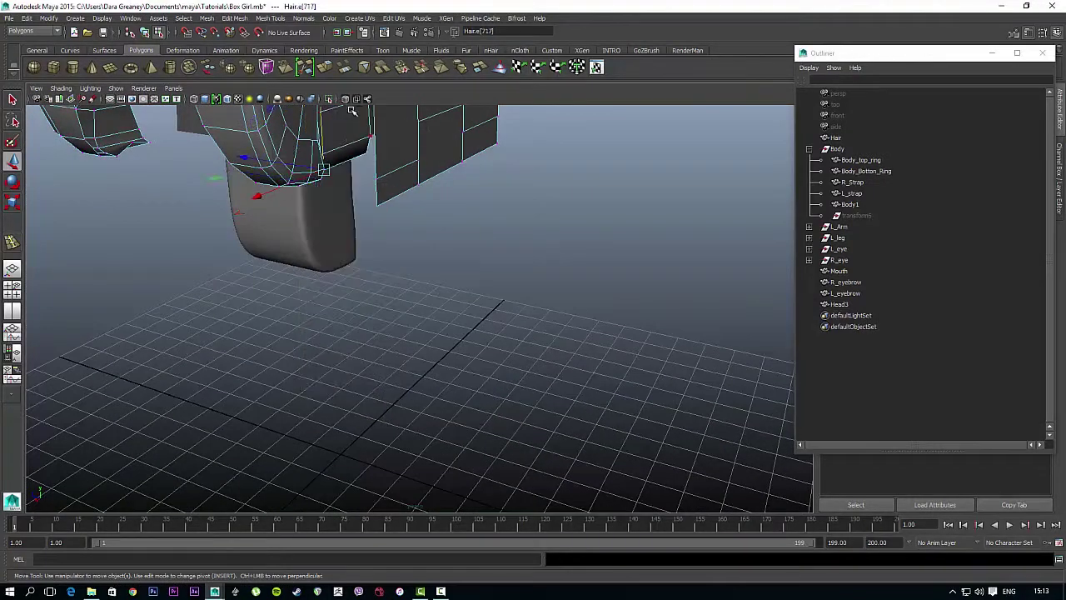
alt+drag(342, 113, 337, 250)
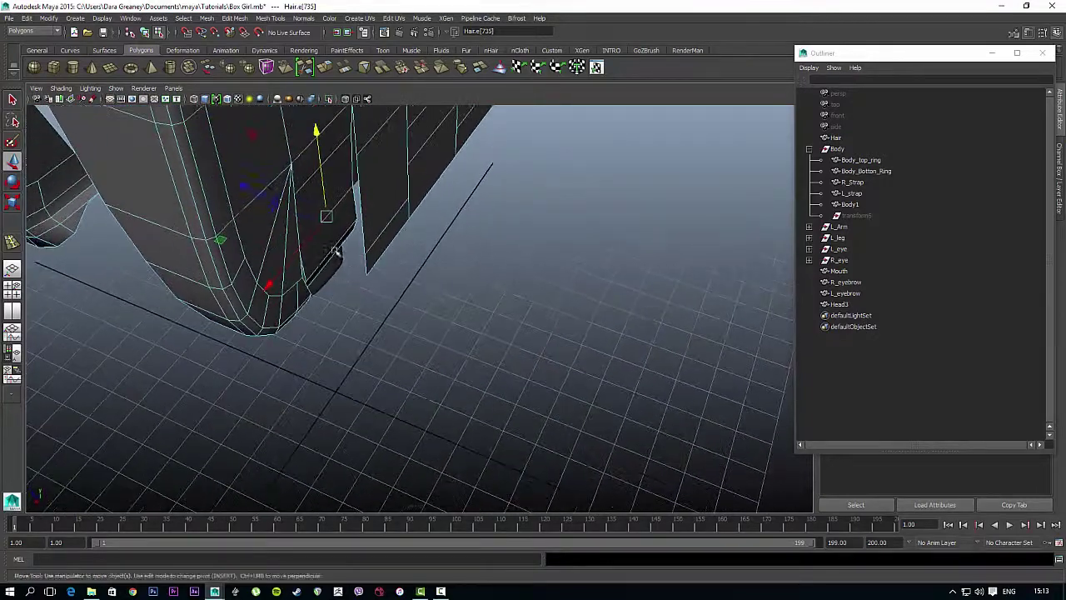
drag(310, 209, 416, 212)
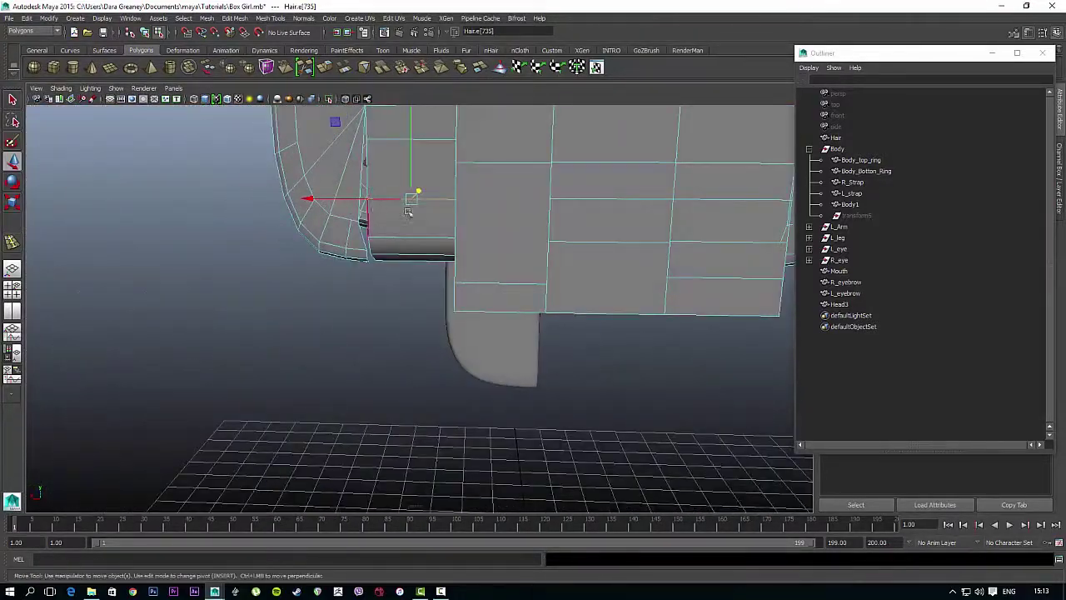
- Select the curled strip's four lower faces, including the one under the curl, and scale them slightly narrower across the strip's width
right_drag(419, 214, 419, 242)
click(415, 257)
click(405, 175)
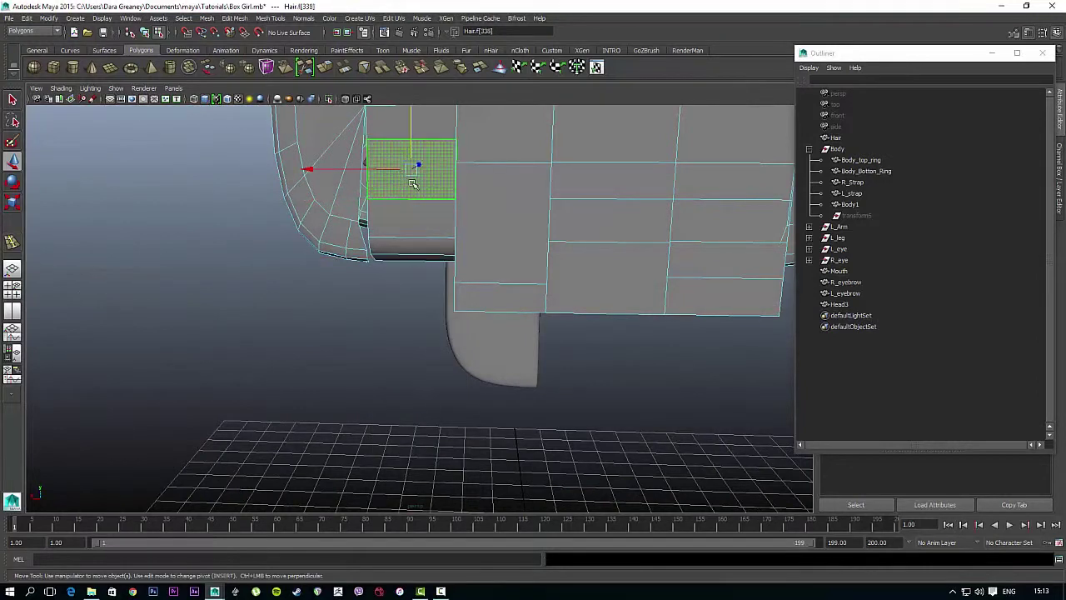
alt+middle_drag(406, 173, 394, 245)
shift+click(404, 316)
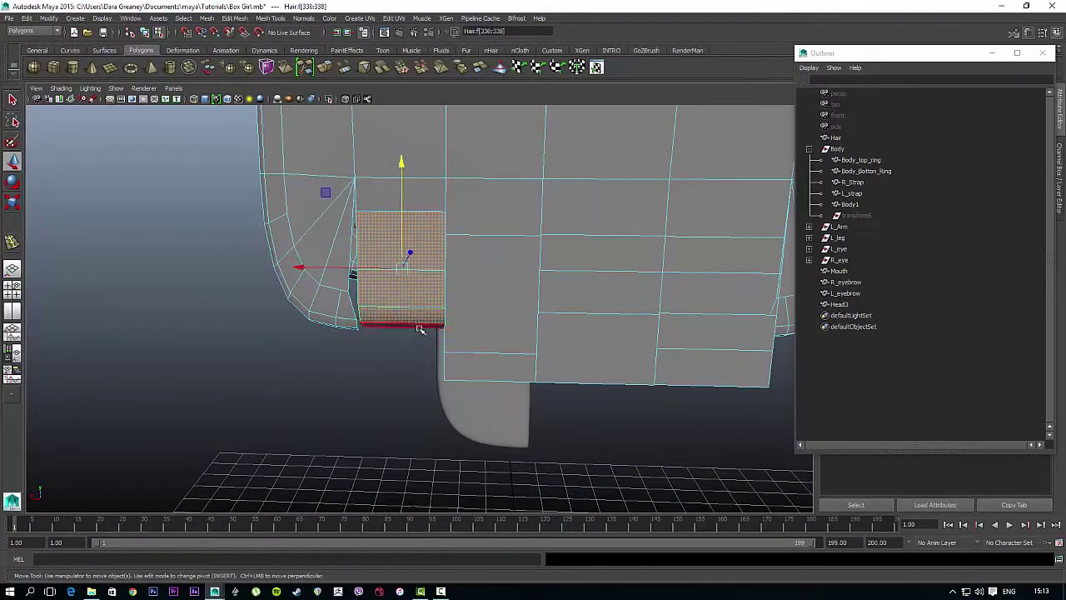
alt+middle_drag(422, 328, 433, 277)
alt+drag(433, 278, 421, 263)
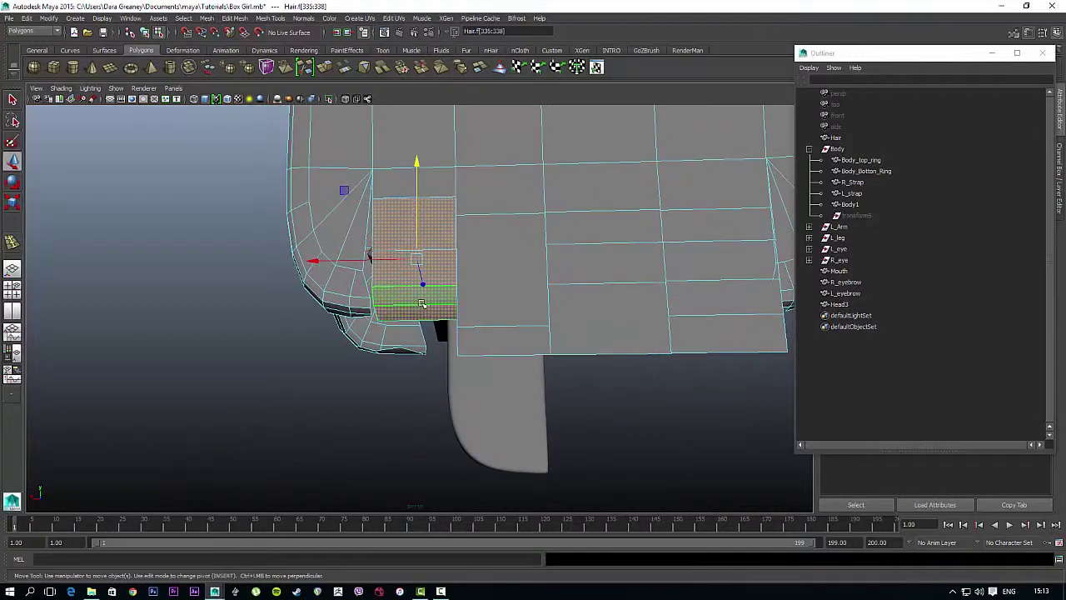
key(r)
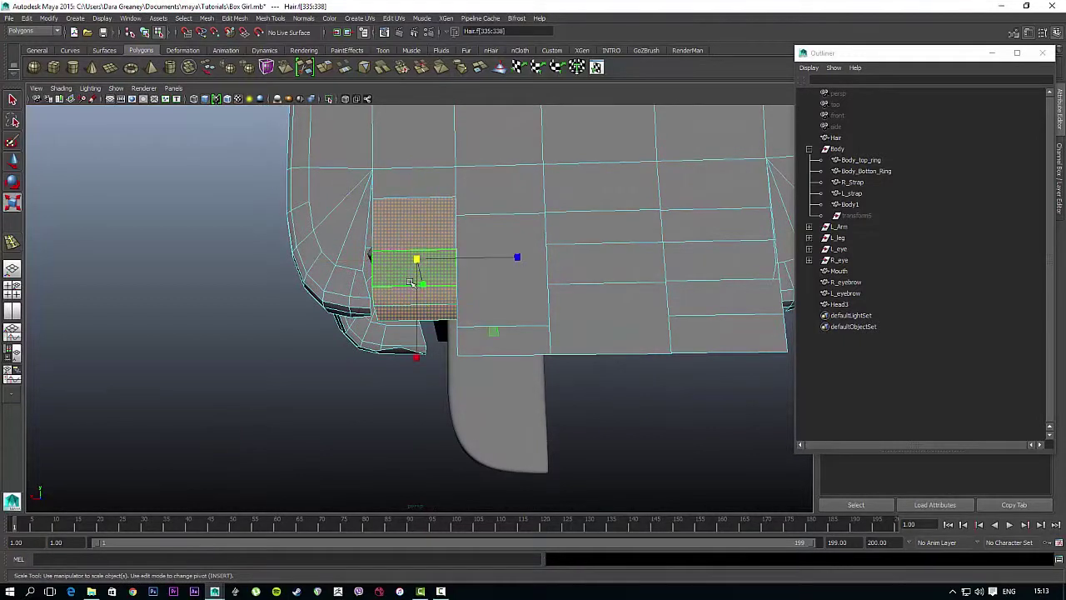
click(501, 256)
key(ctrl+z)
drag(517, 257, 510, 258)
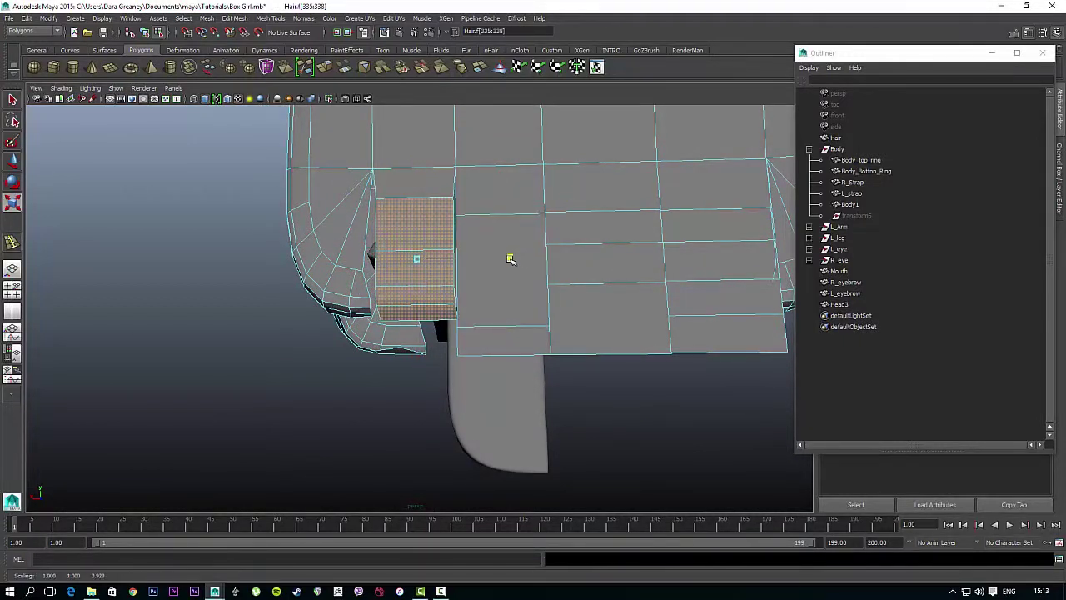
- Narrow the strip's lowest face strongly and the face in its middle slightly to taper the strip toward its tip
click(448, 276)
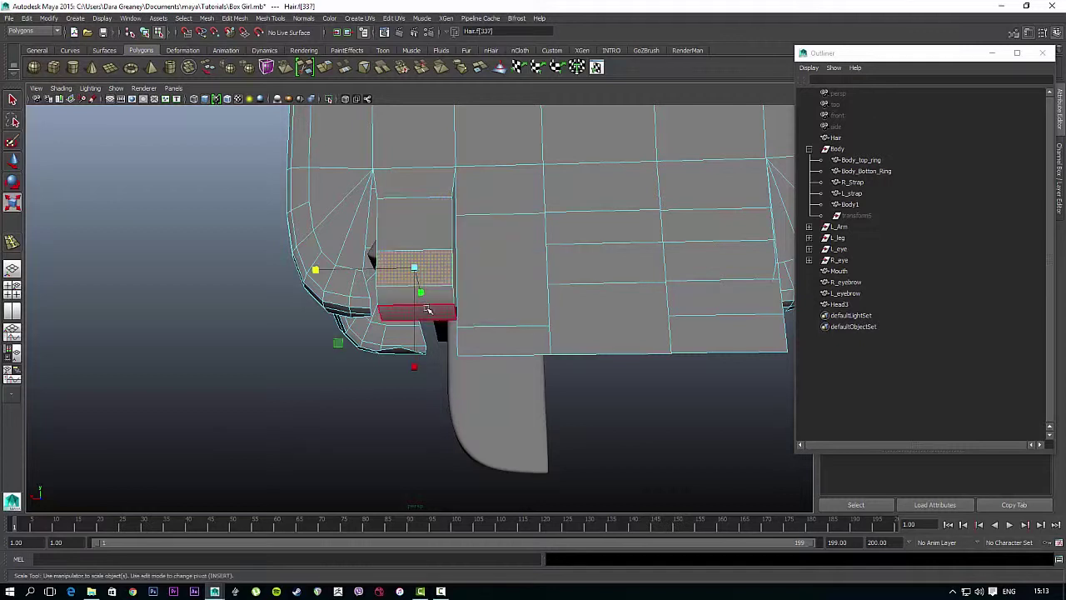
click(430, 318)
middle_drag(516, 309, 500, 312)
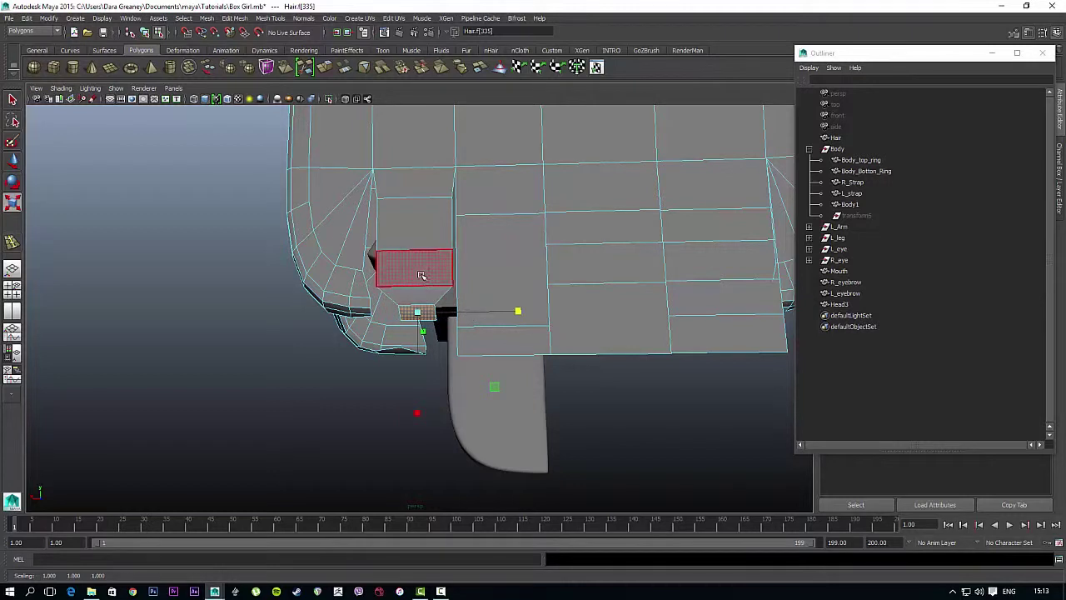
click(417, 265)
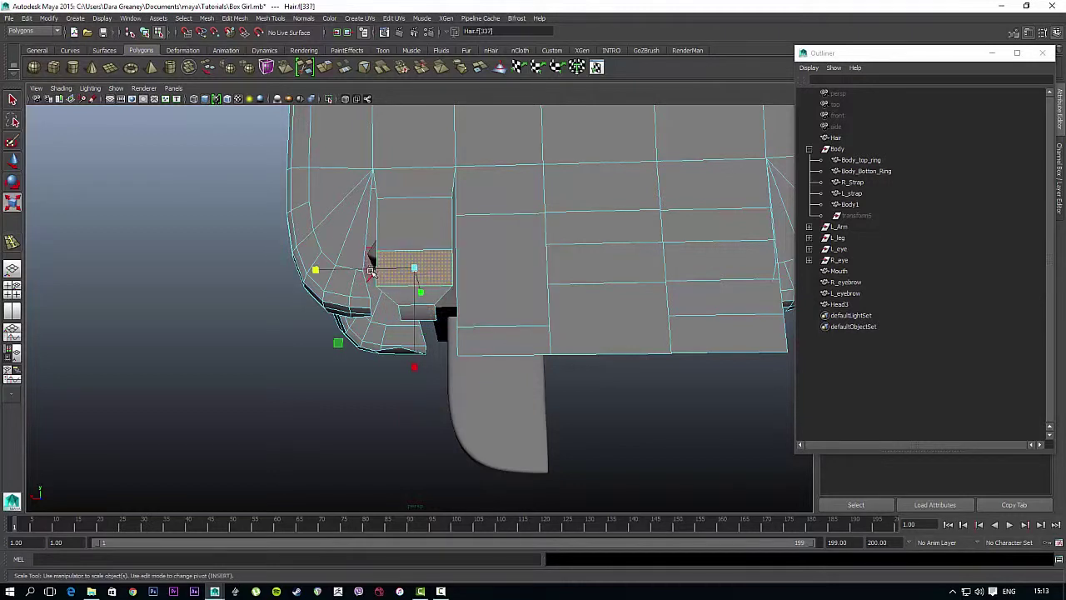
key(ctrl+z)
drag(316, 270, 316, 271)
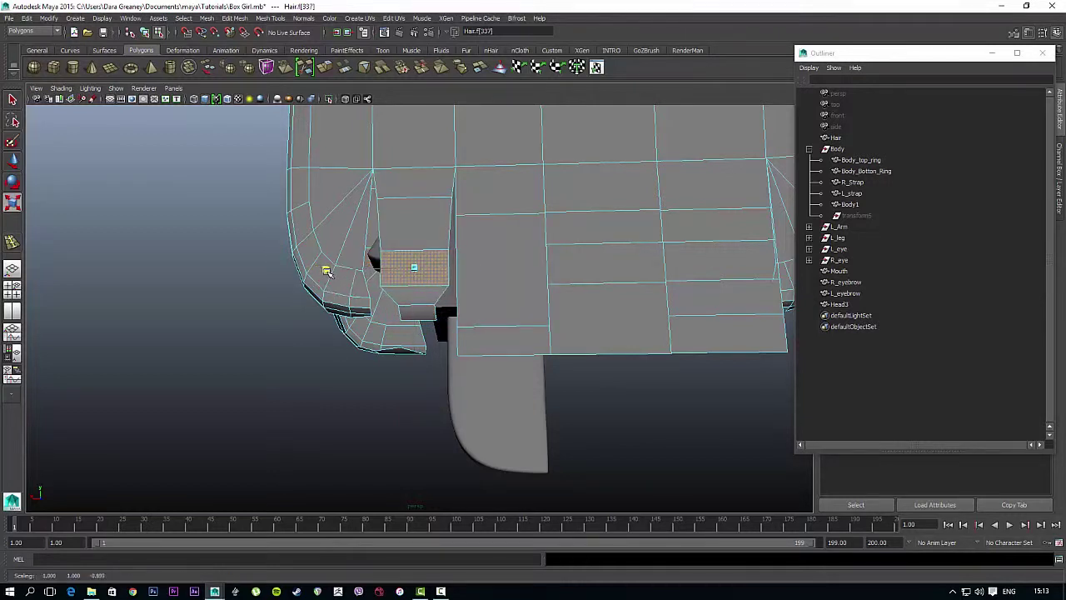
- Scale the strip's lower cross edge and its bottom edge narrower so the sides converge into a tip
right_click(427, 283)
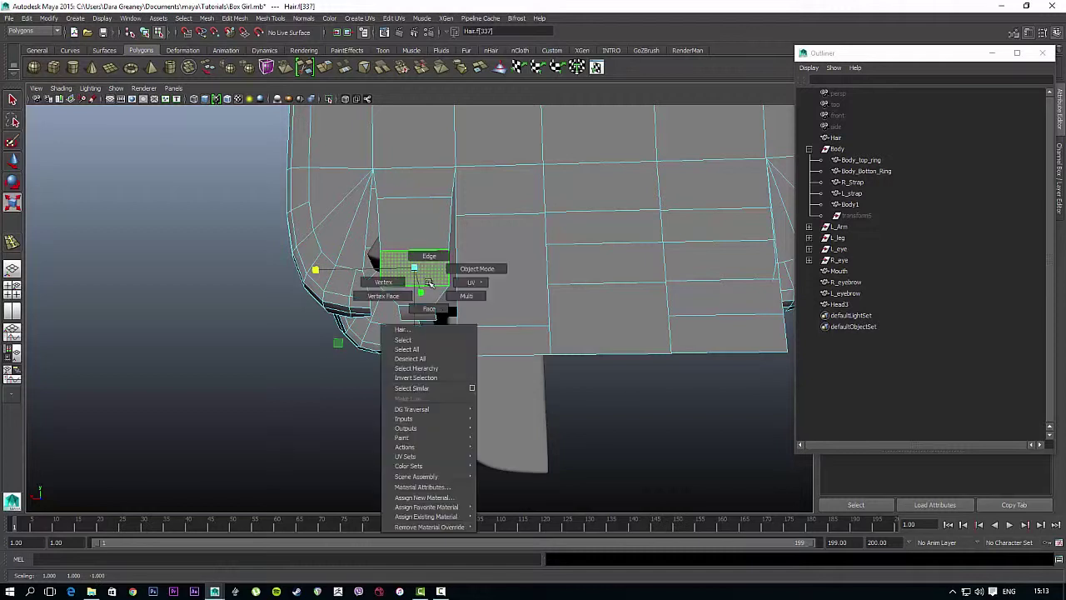
click(386, 283)
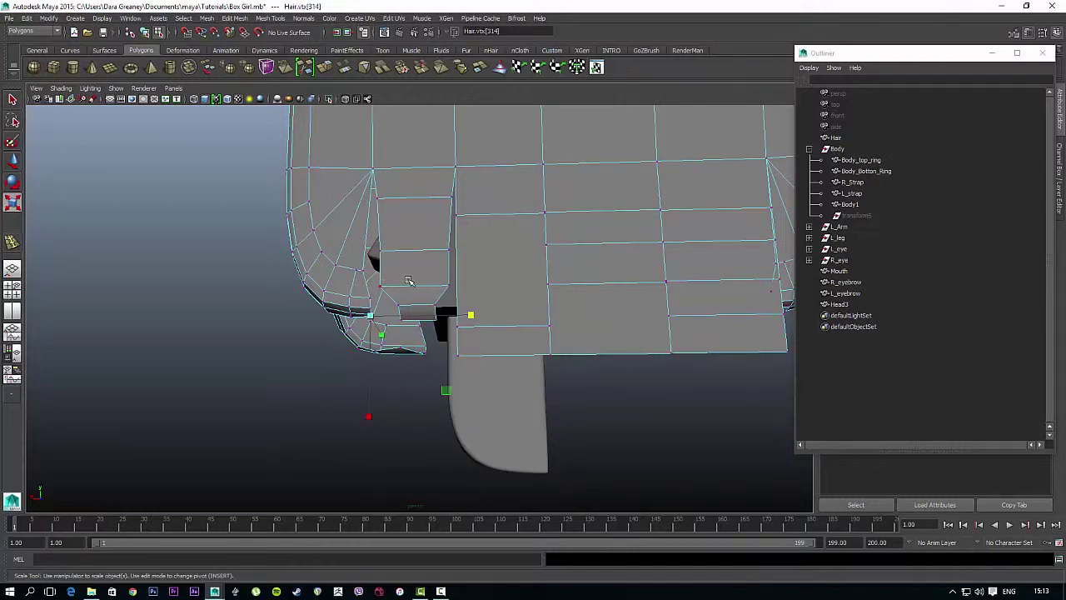
right_click(408, 280)
click(406, 254)
click(410, 285)
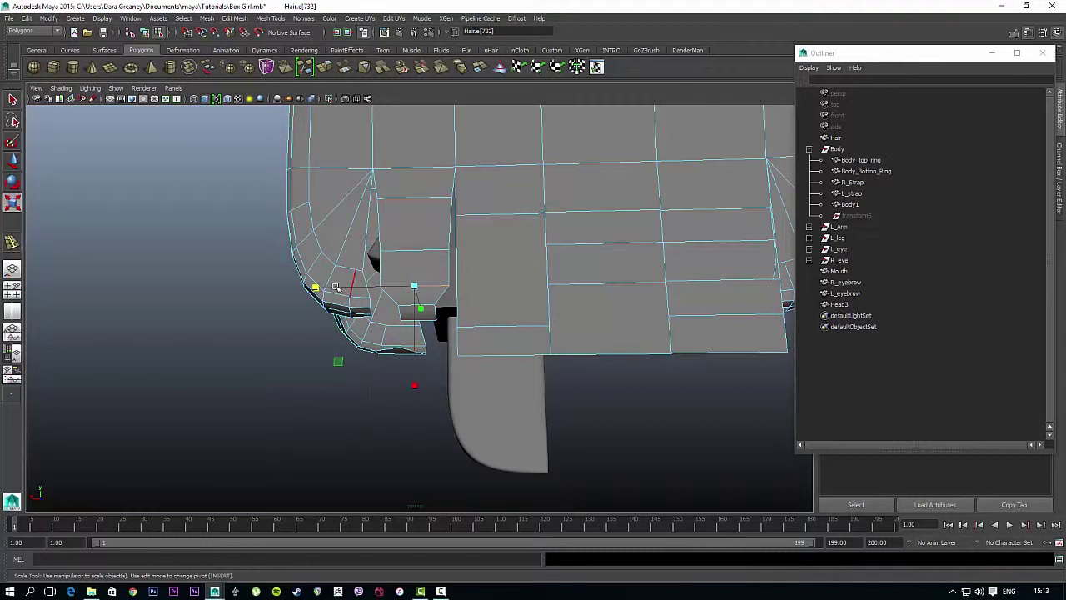
drag(336, 287, 318, 288)
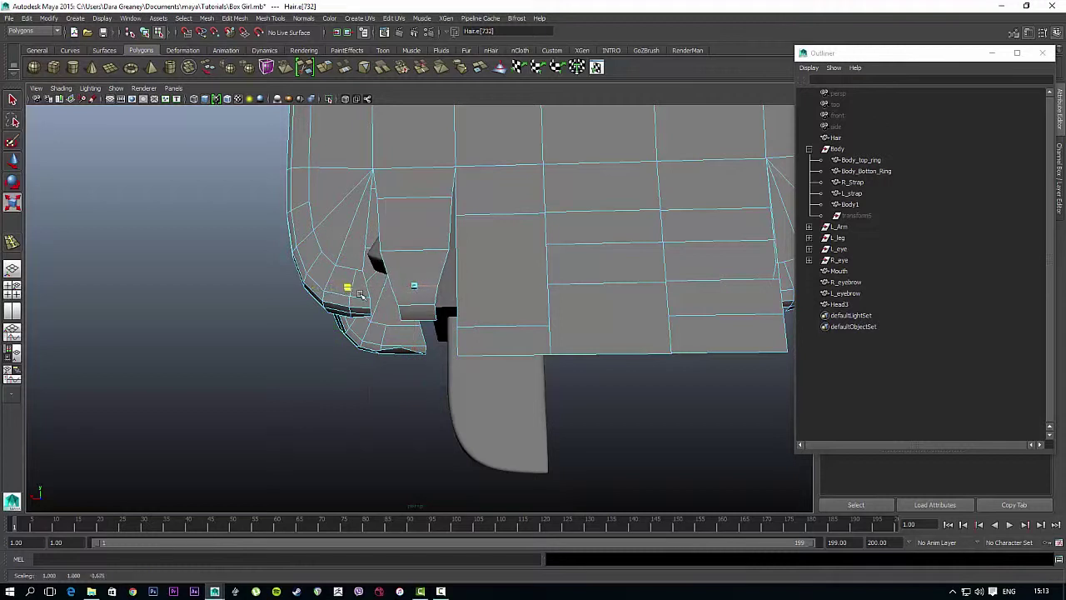
click(369, 317)
drag(514, 320, 515, 319)
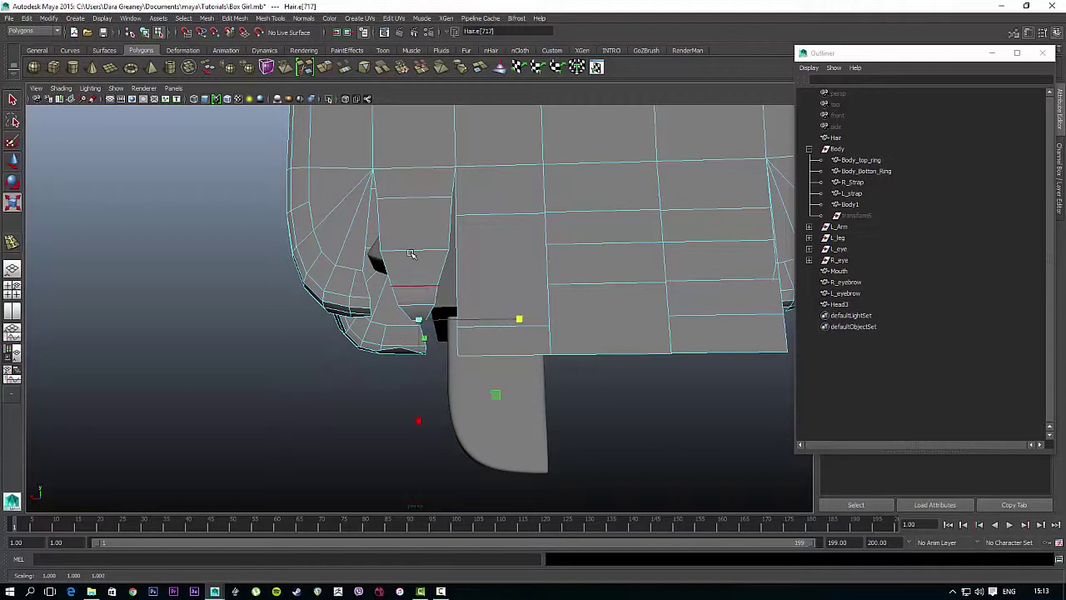
- Scale the cross edge at the middle of the strip slightly narrower to even out the taper
click(480, 259)
click(422, 252)
click(458, 256)
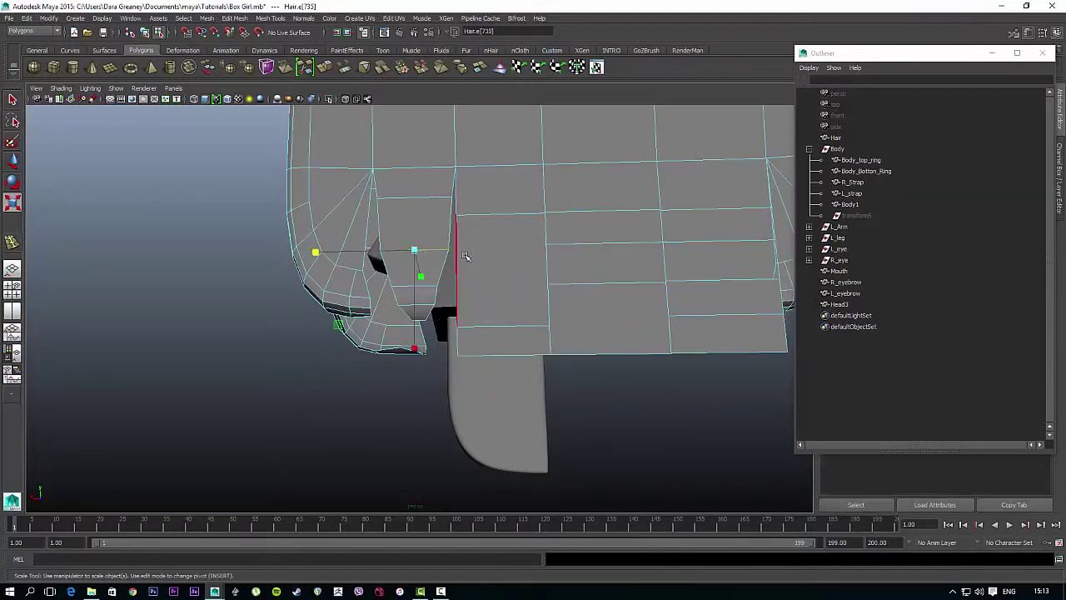
click(377, 251)
key(ctrl+z)
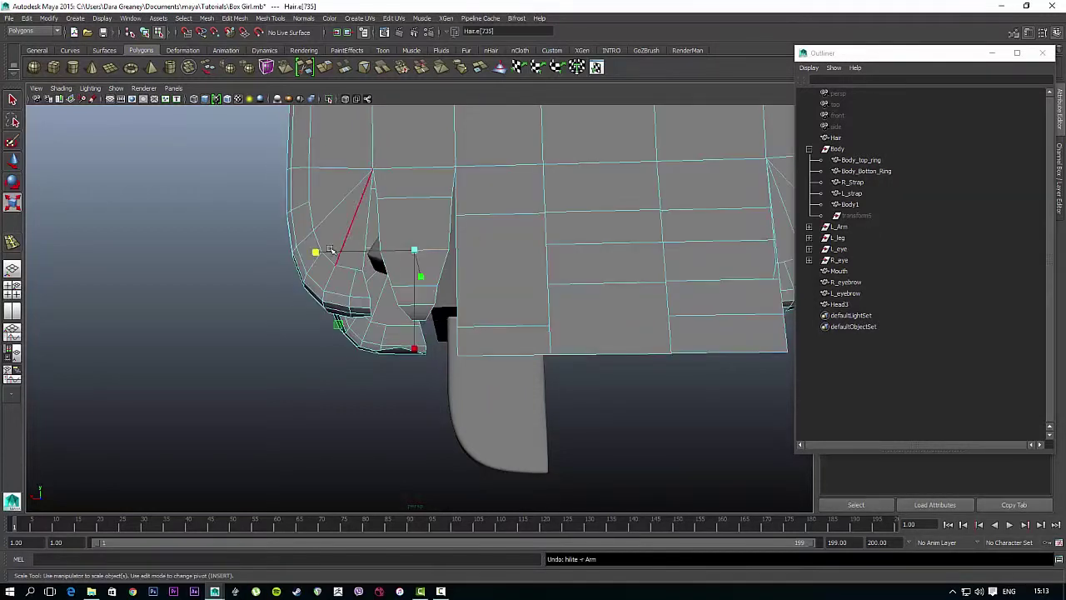
drag(316, 252, 324, 255)
- Move the bottom edge of the outermost back strip on the opposite side forward and up to start its inward curl
alt+drag(410, 252, 534, 323)
key(1)
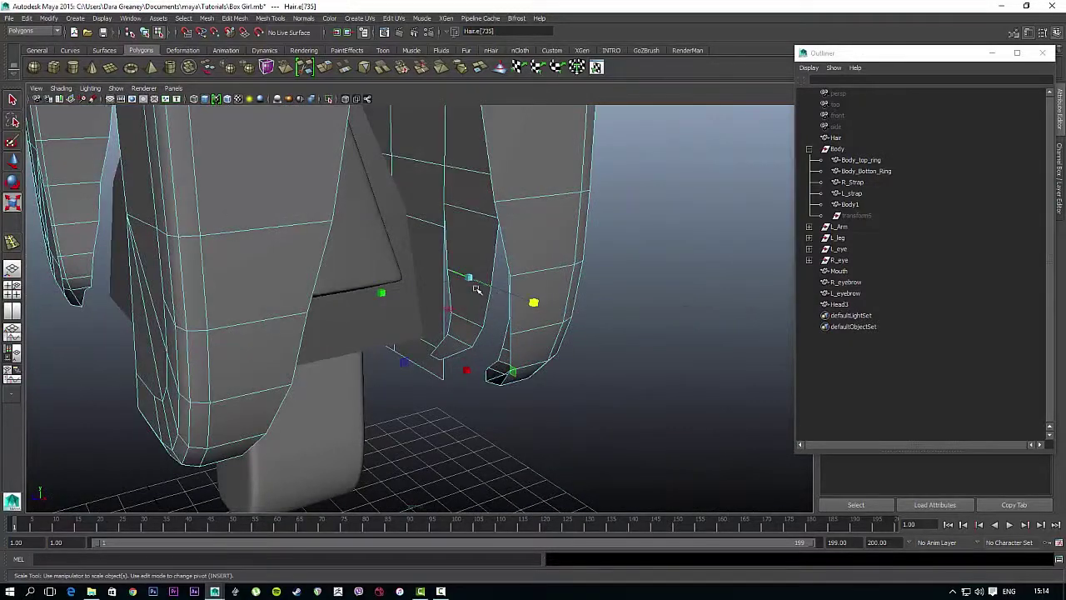
alt+drag(434, 255, 309, 208)
alt+middle_drag(516, 254, 376, 244)
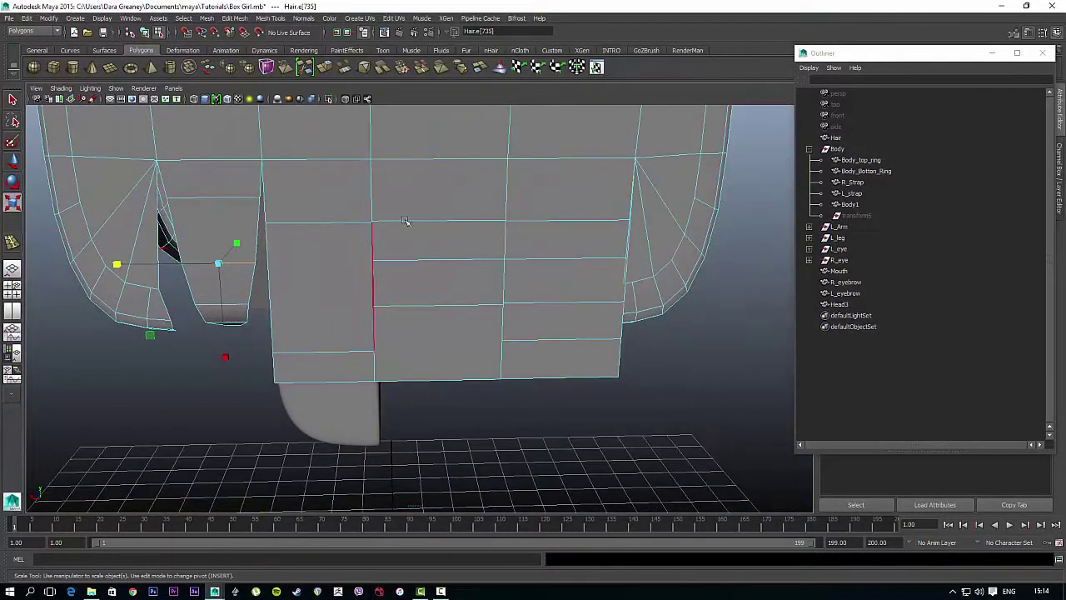
alt+middle_drag(628, 334, 403, 331)
click(333, 337)
alt+drag(600, 366, 414, 386)
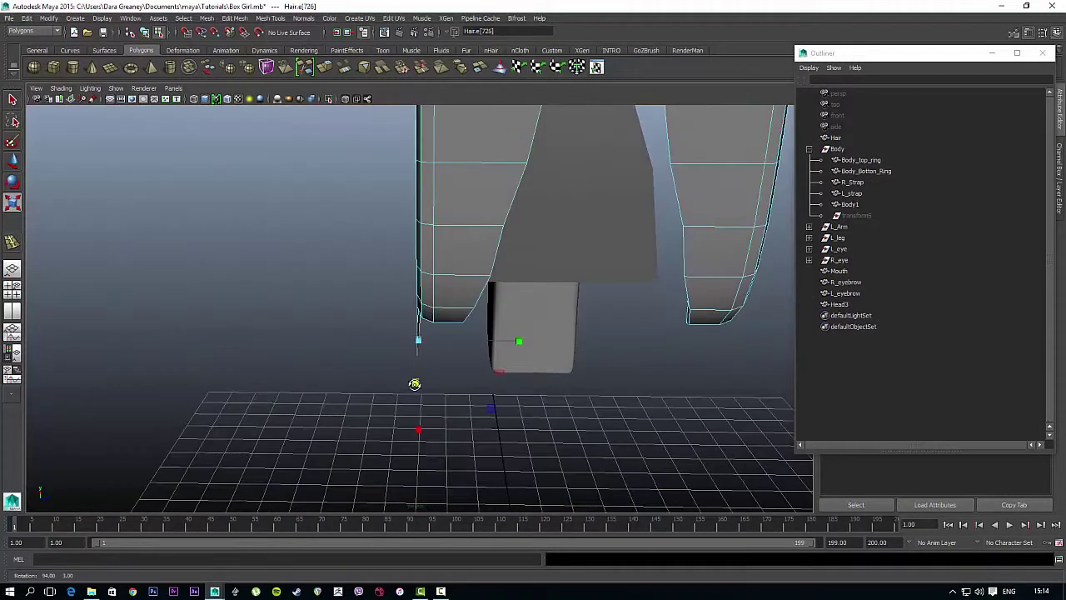
key(w)
drag(525, 340, 571, 340)
drag(466, 240, 467, 218)
alt+drag(300, 367, 546, 303)
alt+drag(500, 333, 583, 333)
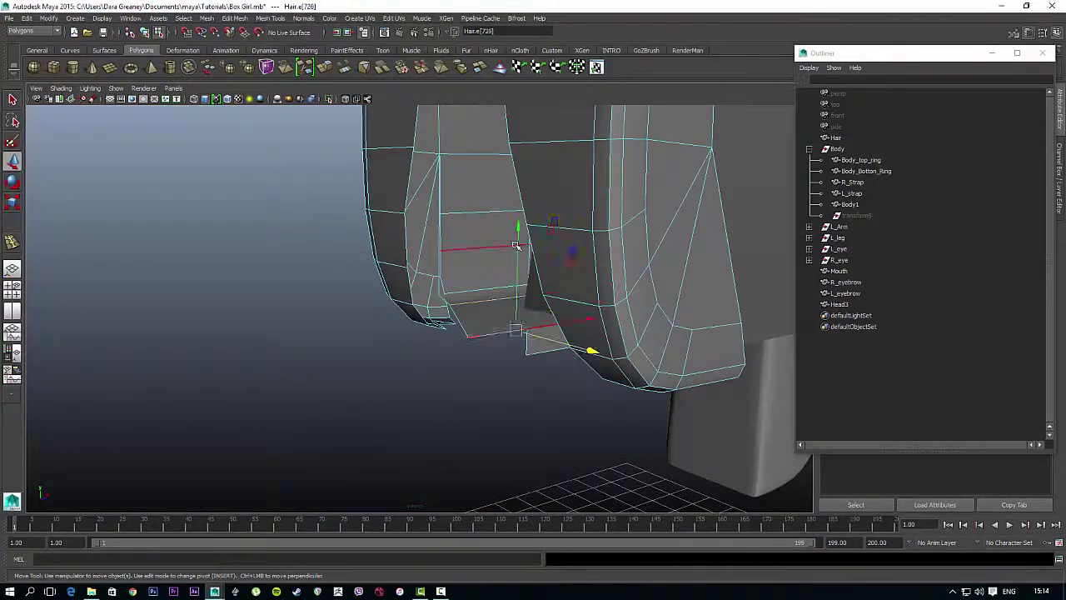
drag(518, 233, 518, 227)
- Shift the upper cross edges of the opposite outer strip to round its curve toward the body
mouse_move(566, 317)
alt+mouse_down()
mouse_move(471, 314)
mouse_move(566, 311)
alt+mouse_up()
alt+drag(566, 333, 366, 324)
alt+right_drag(366, 325, 414, 317)
alt+drag(413, 317, 333, 320)
click(365, 275)
drag(364, 246, 532, 295)
click(364, 252)
alt+drag(533, 433, 532, 359)
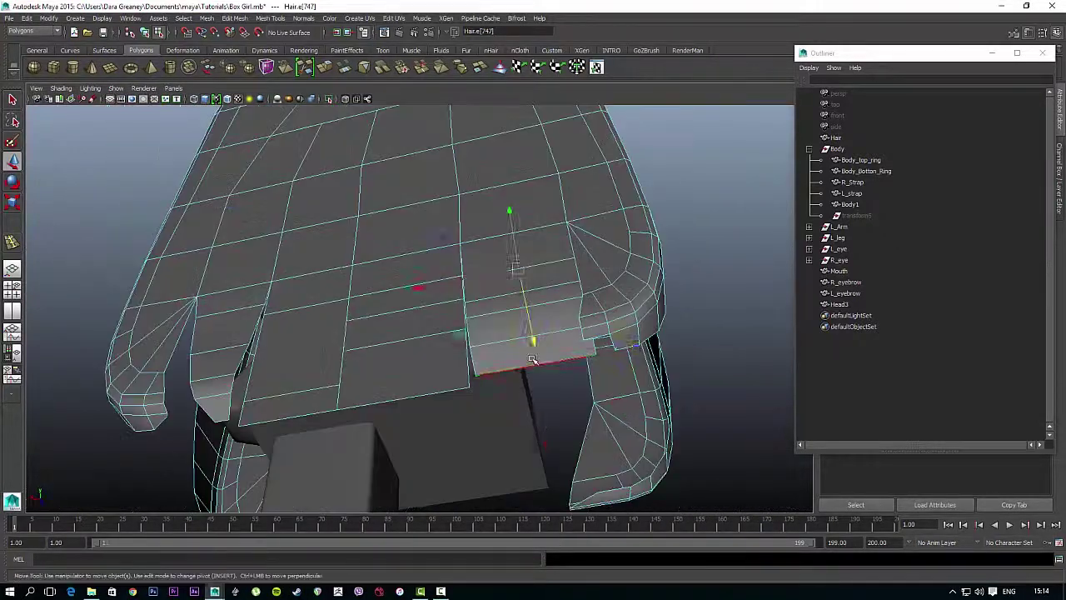
- Scale that strip's bottom edge and the cross edges above it narrower, decreasingly upward, to taper it into a tip
key(r)
drag(627, 350, 552, 363)
click(528, 334)
drag(432, 354, 472, 346)
click(523, 307)
drag(428, 324, 450, 322)
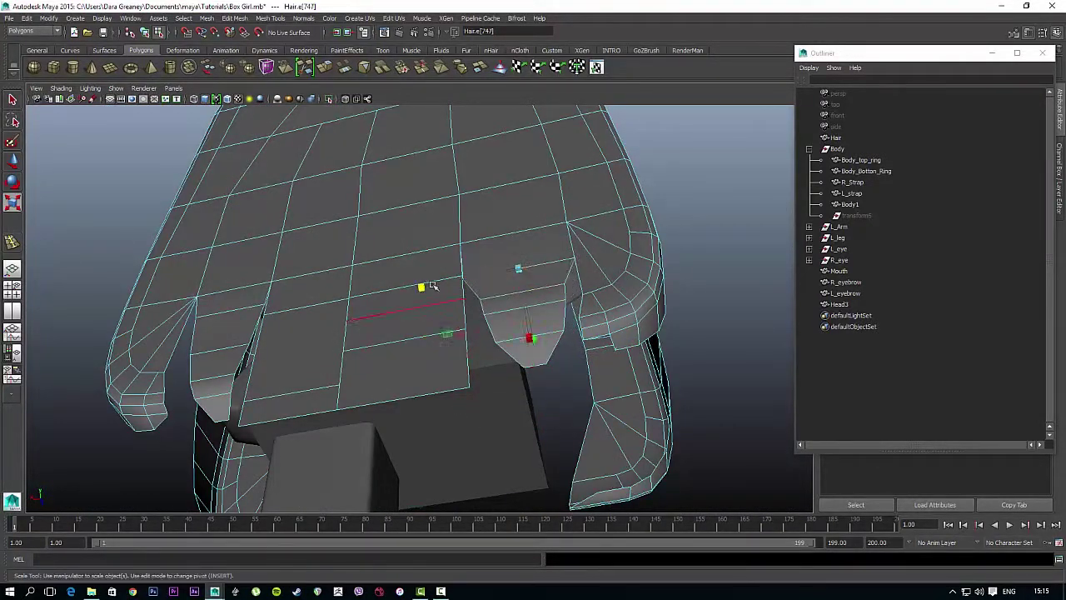
- Lower the cross edges of the adjacent middle back strip toward its bottom edge and insert an edge loop above them
alt+drag(566, 274, 409, 324)
click(409, 324)
key(w)
drag(398, 269, 393, 293)
click(392, 240)
drag(398, 218, 398, 257)
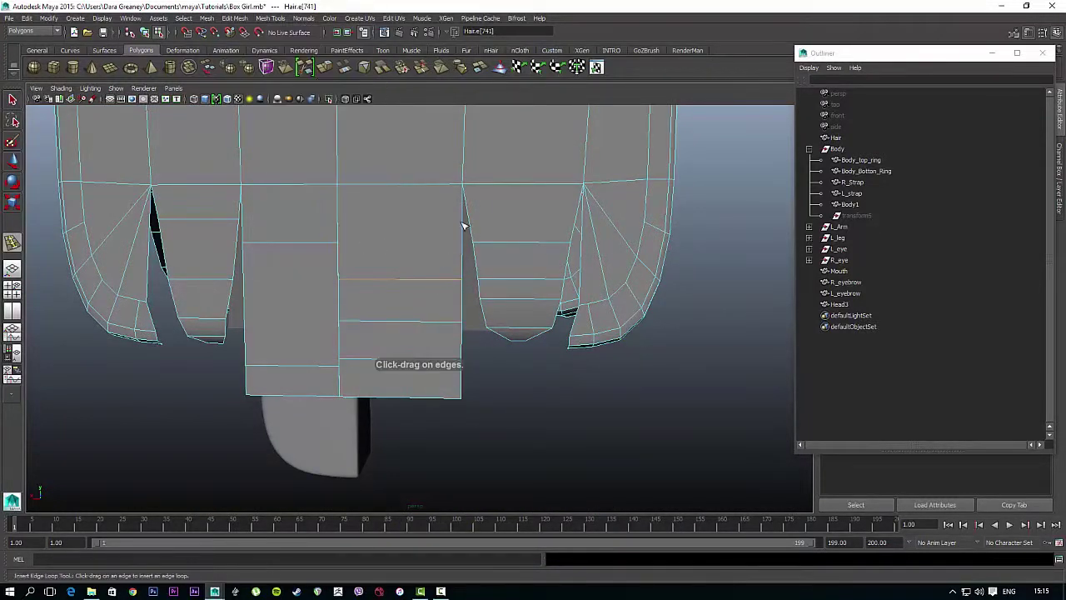
- Move the bottom edge and cross edges of the middle back strip forward and up to curl it inward
click(398, 396)
alt+drag(400, 404, 503, 373)
click(512, 366)
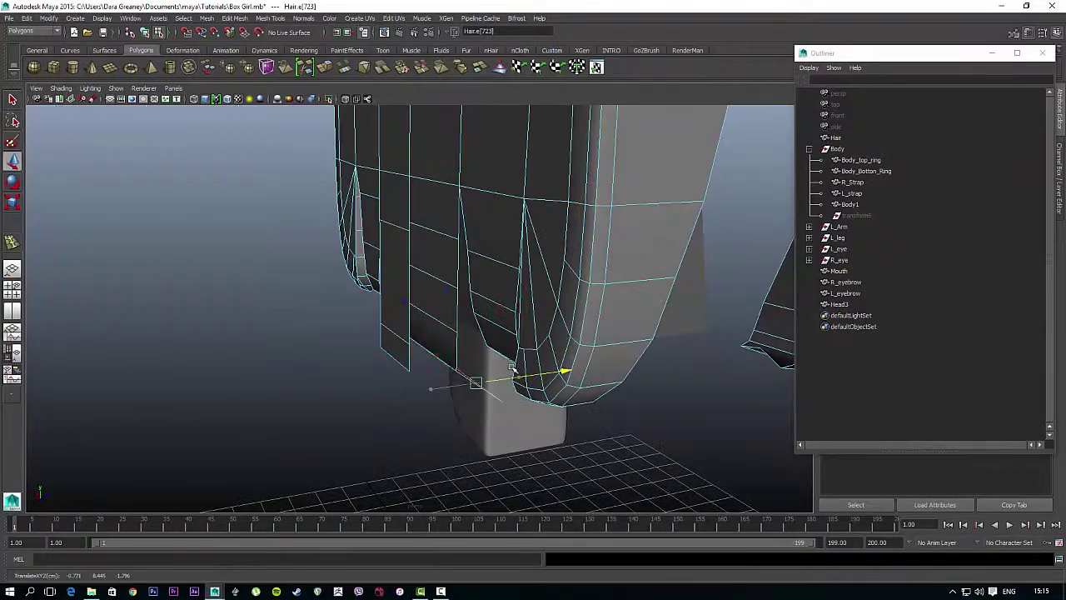
alt+drag(434, 323, 533, 328)
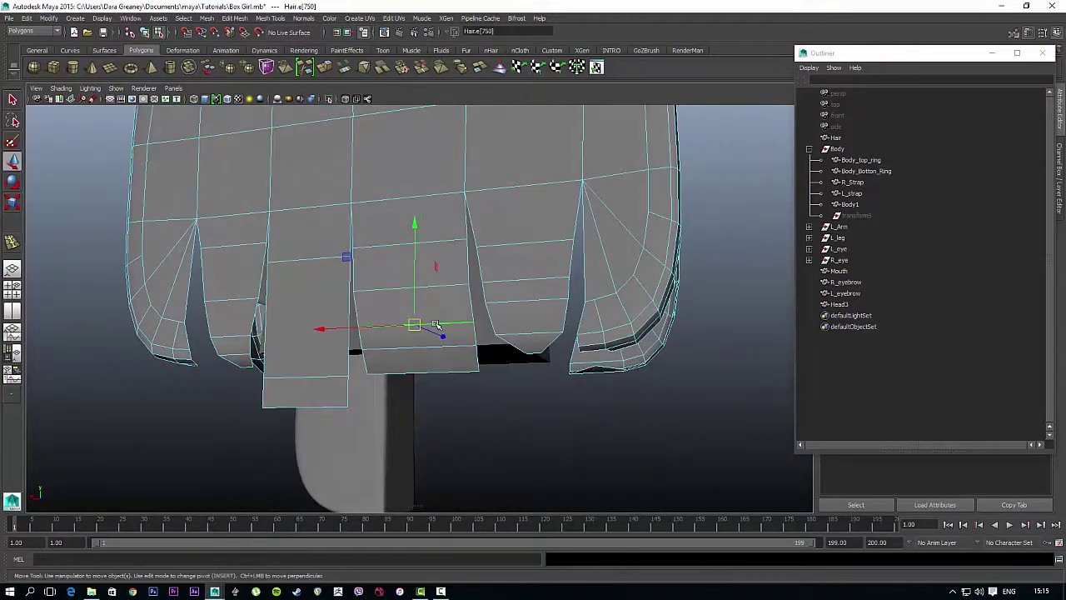
alt+drag(400, 350, 333, 367)
click(495, 261)
- Scale that strip's bottom edge and cross edges narrower, decreasingly upward, to taper it into a rounded tip
alt+drag(494, 366, 366, 218)
right_click(394, 257)
drag(296, 355, 302, 357)
key(r)
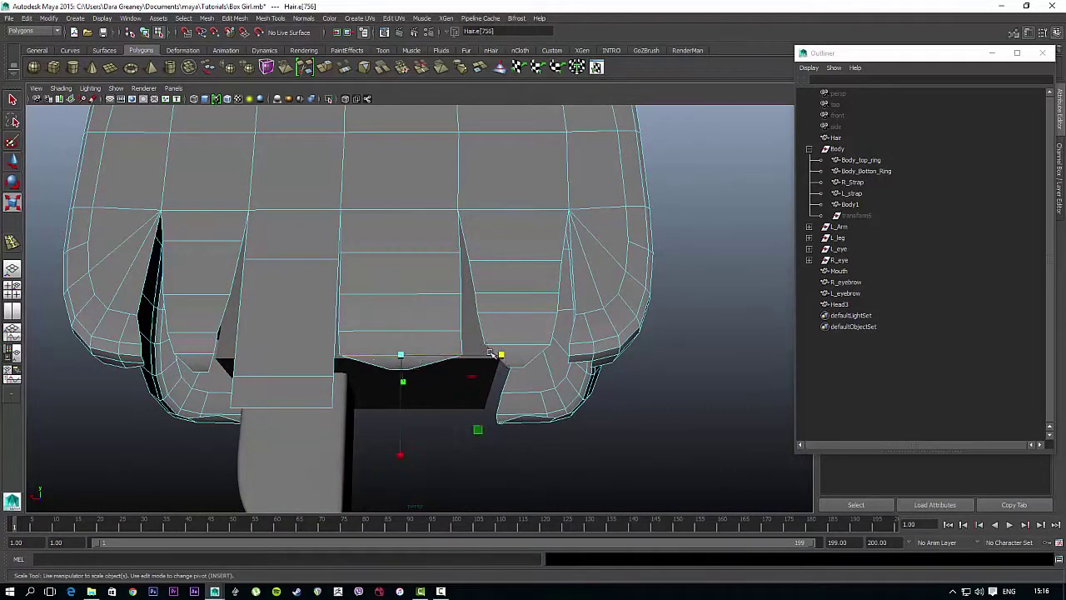
- Insert edge loops across the lower part of the remaining straight back strip and return to edge selection
click(270, 18)
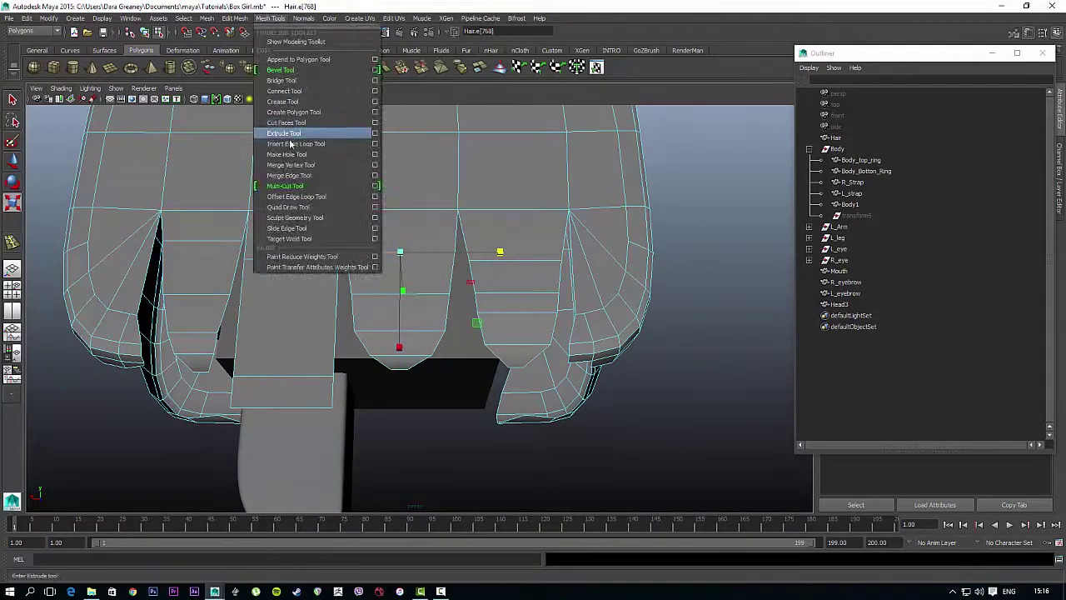
click(292, 144)
click(328, 336)
key(w)
right_drag(297, 399, 296, 357)
key(q)
click(304, 312)
right_drag(305, 312, 305, 285)
- Move the remaining strip's bottom edge and cross edges forward and up so its end curls toward the body
alt+drag(305, 286, 362, 290)
key(w)
alt+drag(410, 219, 411, 291)
click(409, 215)
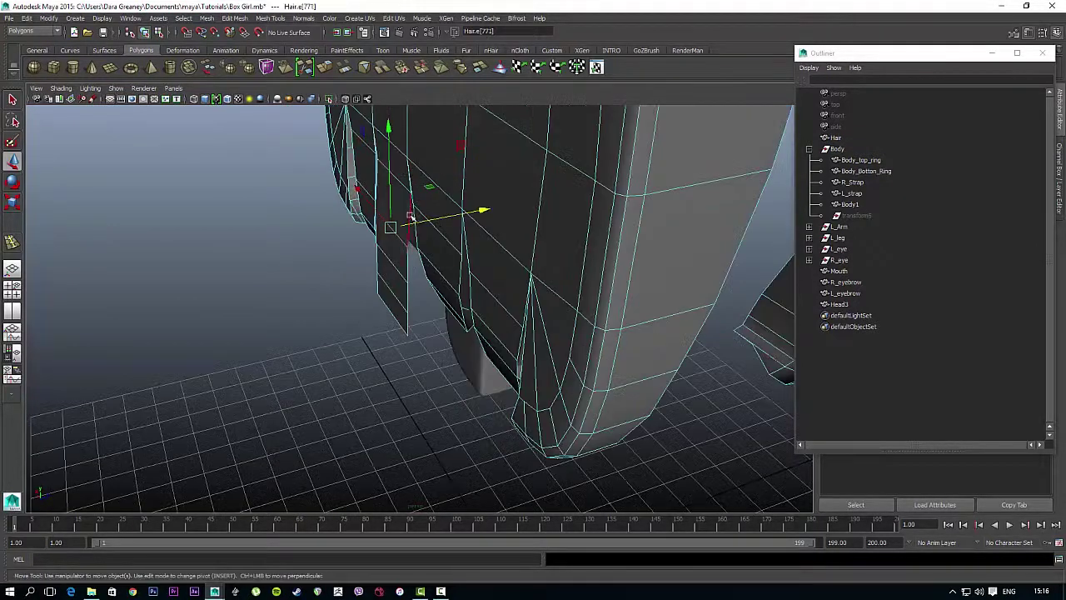
click(413, 284)
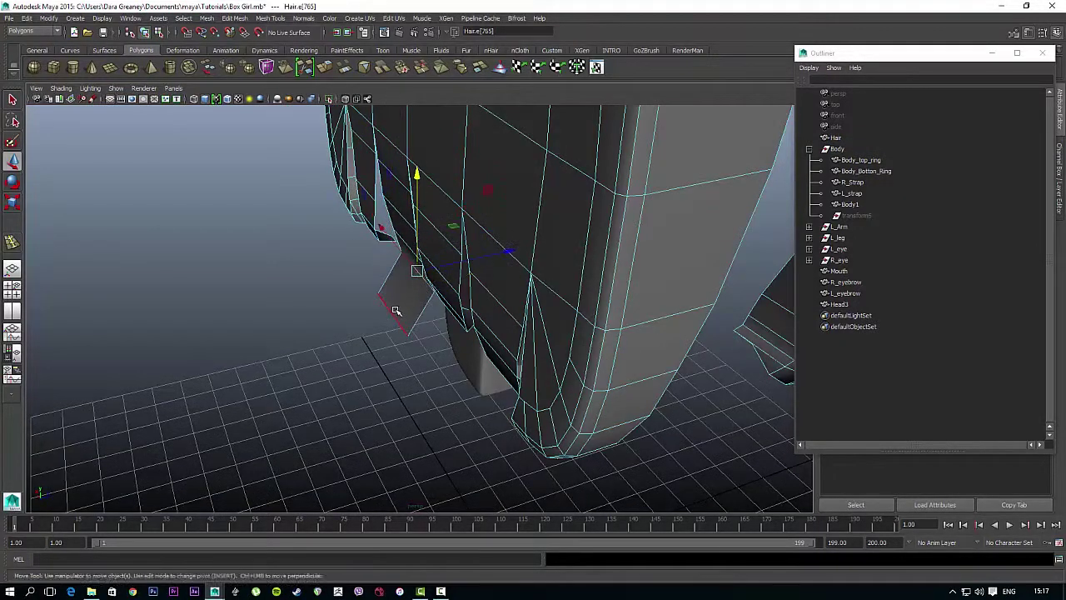
alt+drag(436, 235, 516, 200)
click(294, 374)
drag(293, 350, 267, 296)
click(464, 283)
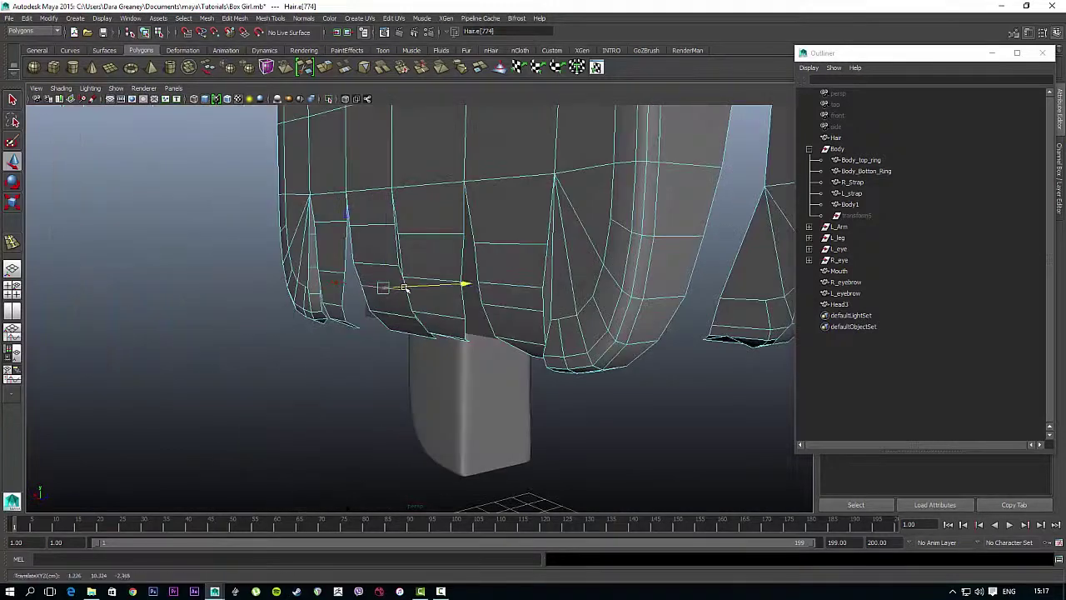
alt+drag(399, 292, 483, 295)
- Scale the bottom and cross edges of this last strip narrower to taper its end like the neighbouring strips
right_drag(328, 327, 319, 313)
alt+drag(336, 380, 327, 377)
drag(388, 347, 310, 347)
click(317, 326)
click(316, 302)
drag(388, 326, 372, 297)
key(ctrl+z)
click(313, 297)
click(541, 269)
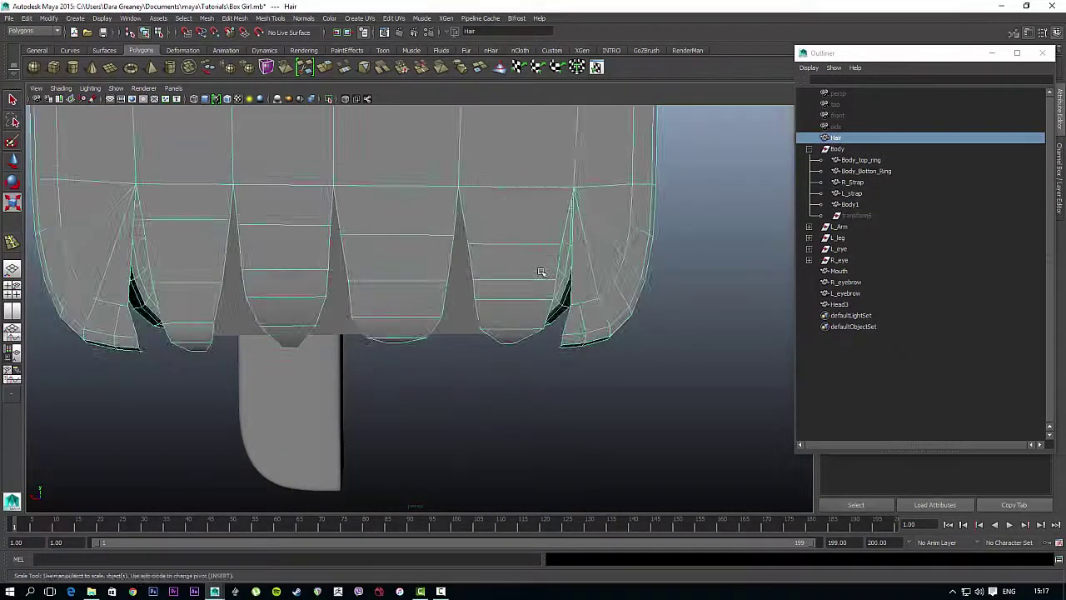
- Reposition the bottom edge of the last tapered strip to refine its inward curl
alt+drag(541, 268, 409, 378)
key(ctrl+z)
double_click(413, 338)
key(w)
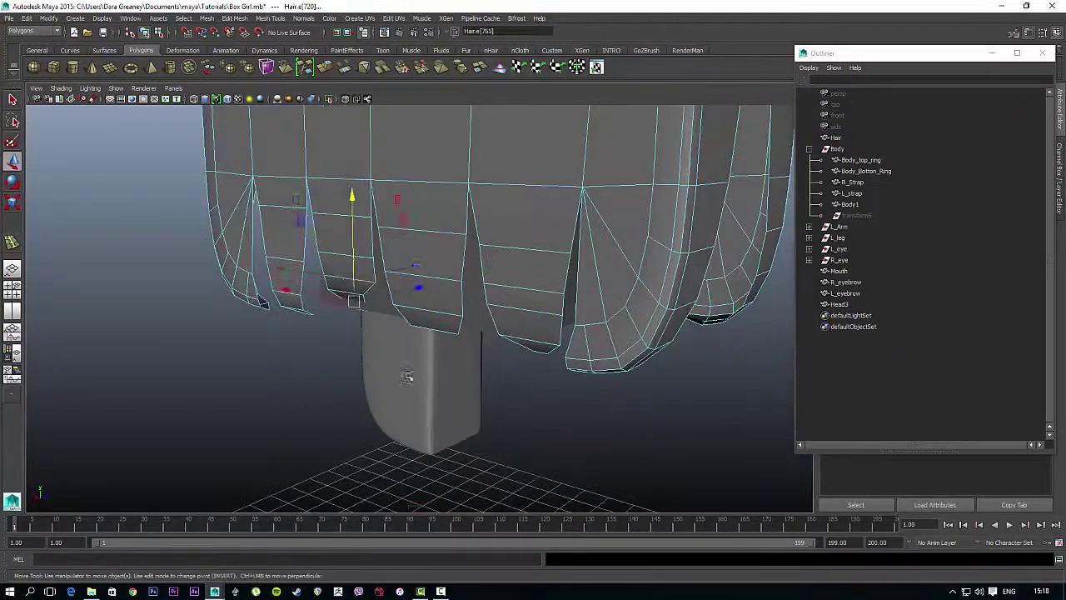
click(355, 291)
double_click(380, 319)
alt+drag(381, 325, 455, 347)
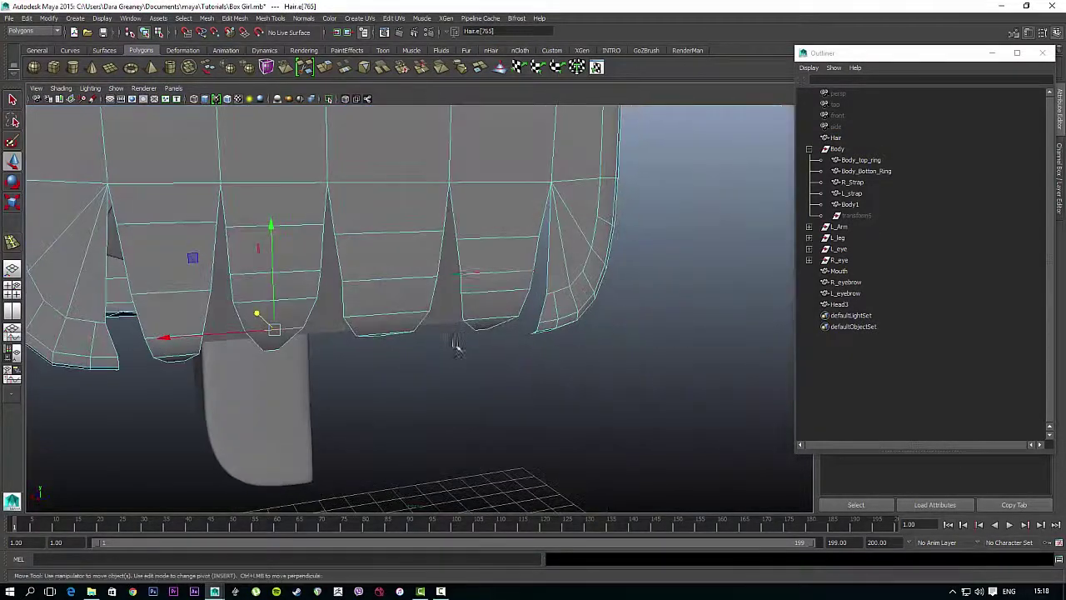
- Use Multi-Cut to connect the loose vertical edge ends between the two upper cross rows on the hair's back
alt+drag(488, 290, 450, 289)
scroll(491, 275, down, 5)
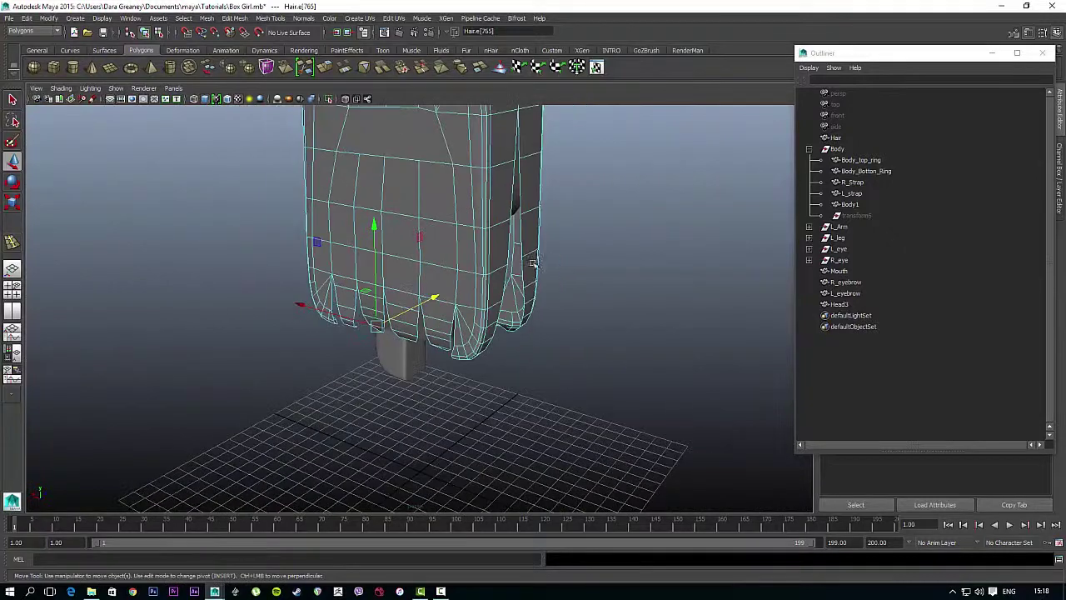
alt+drag(630, 266, 446, 274)
scroll(447, 274, up, 3)
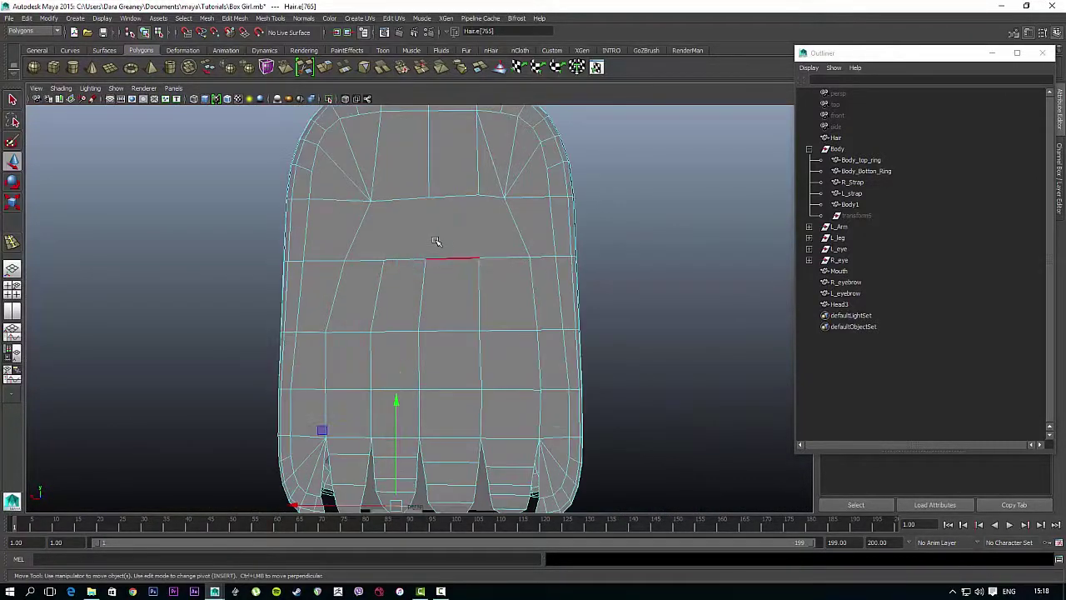
right_drag(437, 241, 428, 220)
click(275, 18)
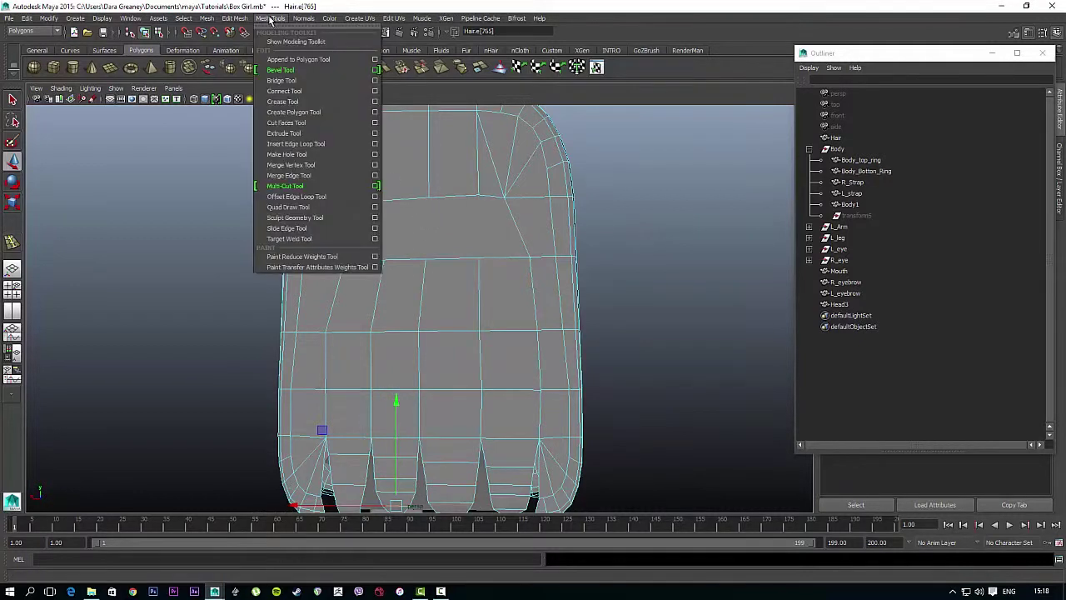
click(285, 186)
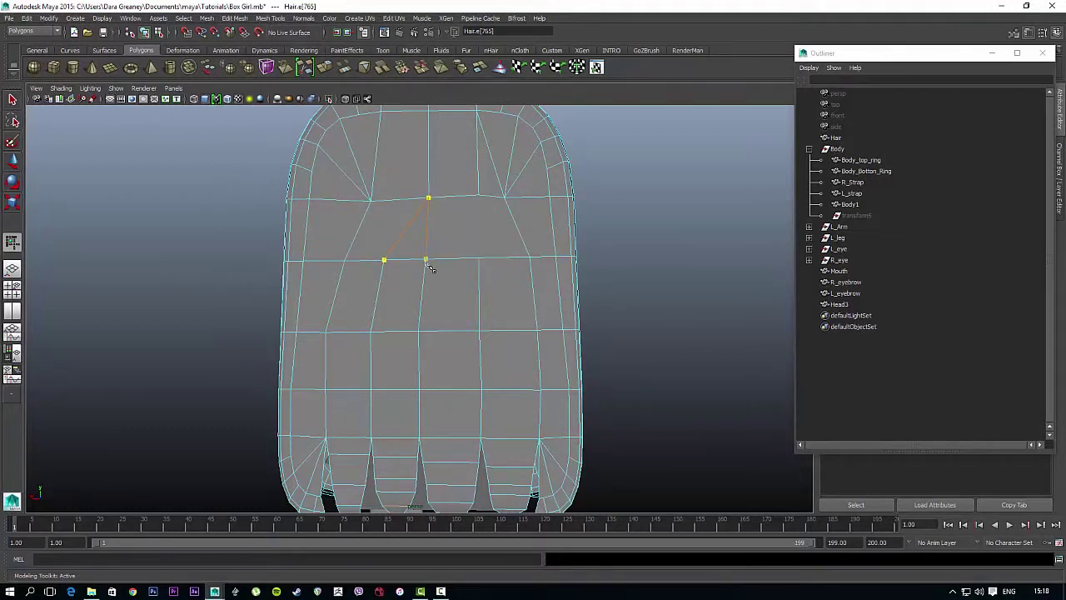
key(Return)
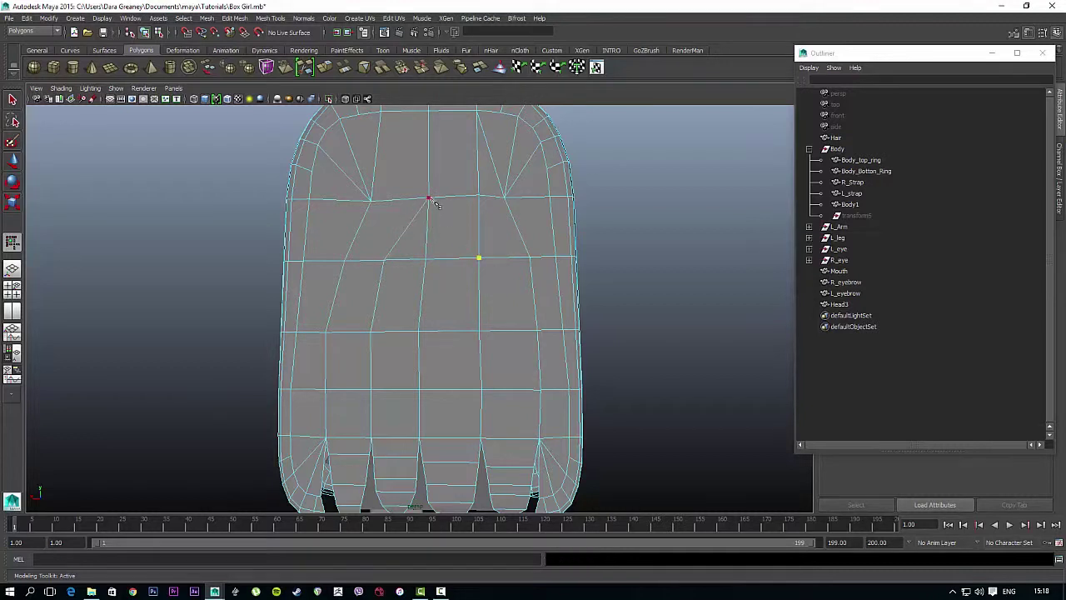
right_drag(484, 219, 523, 205)
click(433, 234)
alt+drag(546, 230, 530, 255)
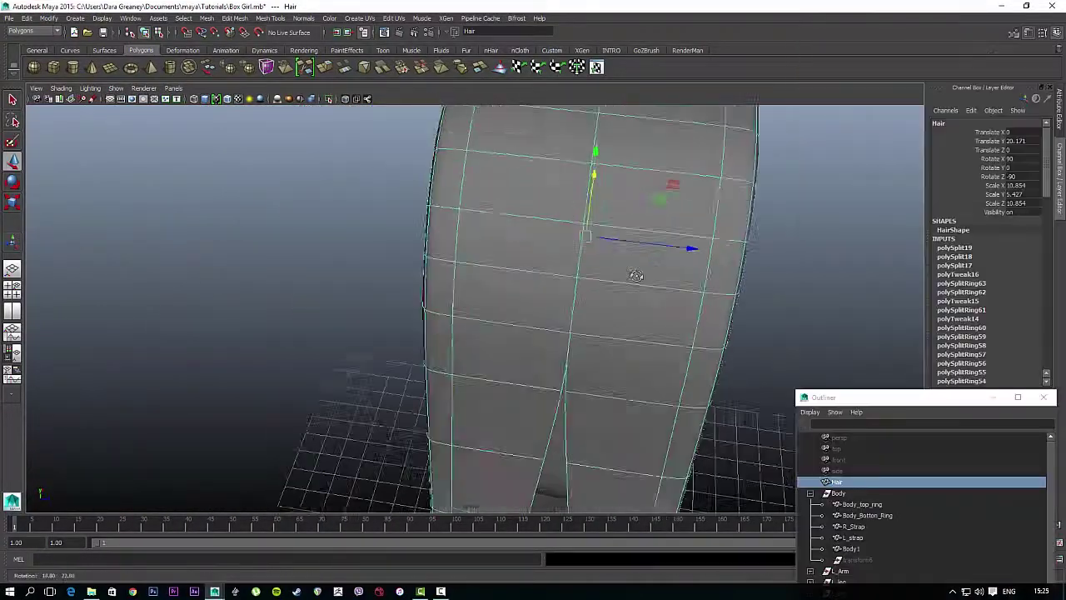
- Examine the hair's side and top around the split between front and back, comparing the smoothed and unsmoothed previews
alt+drag(636, 275, 642, 252)
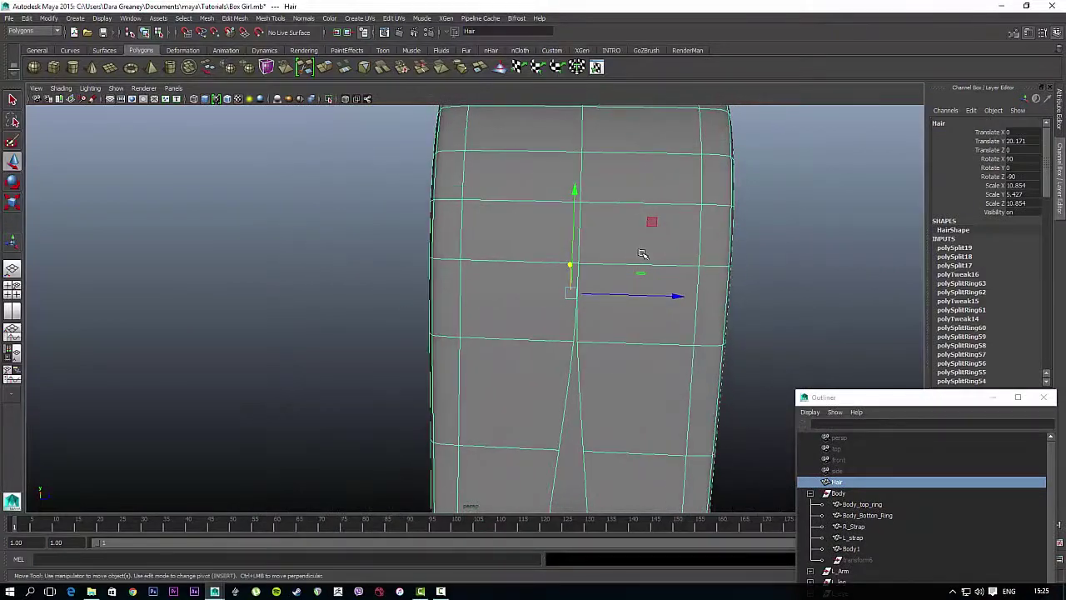
scroll(642, 254, down, 3)
key(1)
key(3)
key(1)
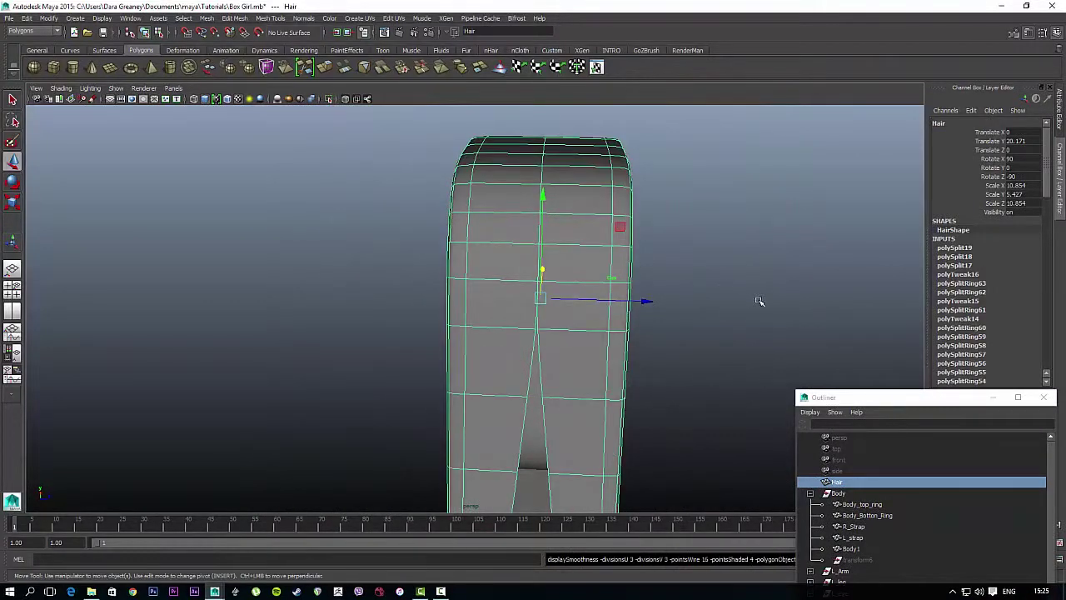
alt+drag(759, 300, 552, 303)
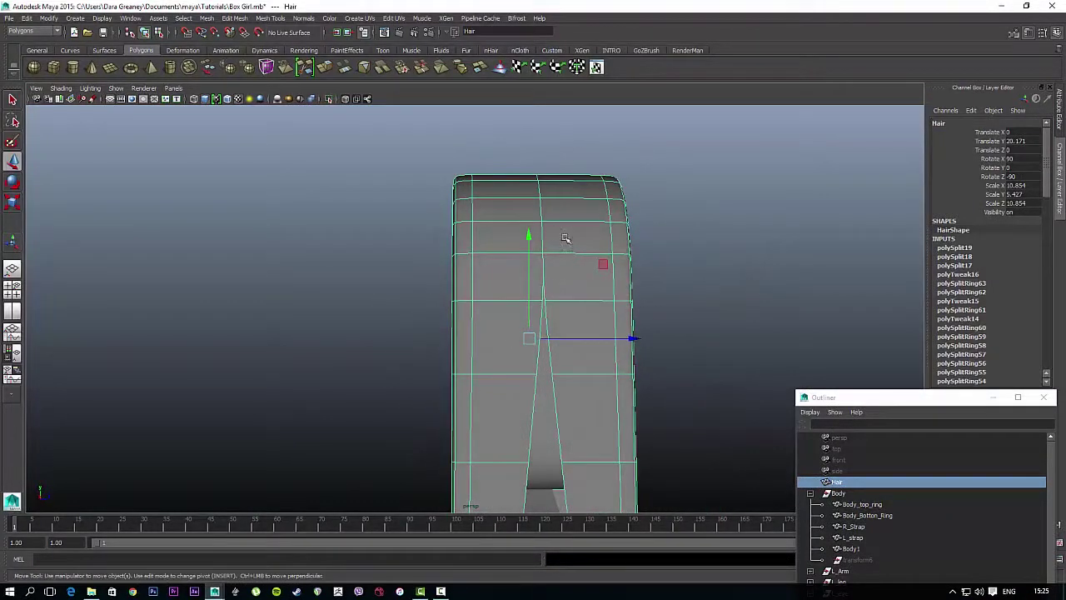
alt+drag(586, 267, 678, 372)
alt+drag(377, 357, 505, 330)
- Try to extrude the faces of the whole hair mesh
right_drag(505, 325, 525, 297)
click(235, 18)
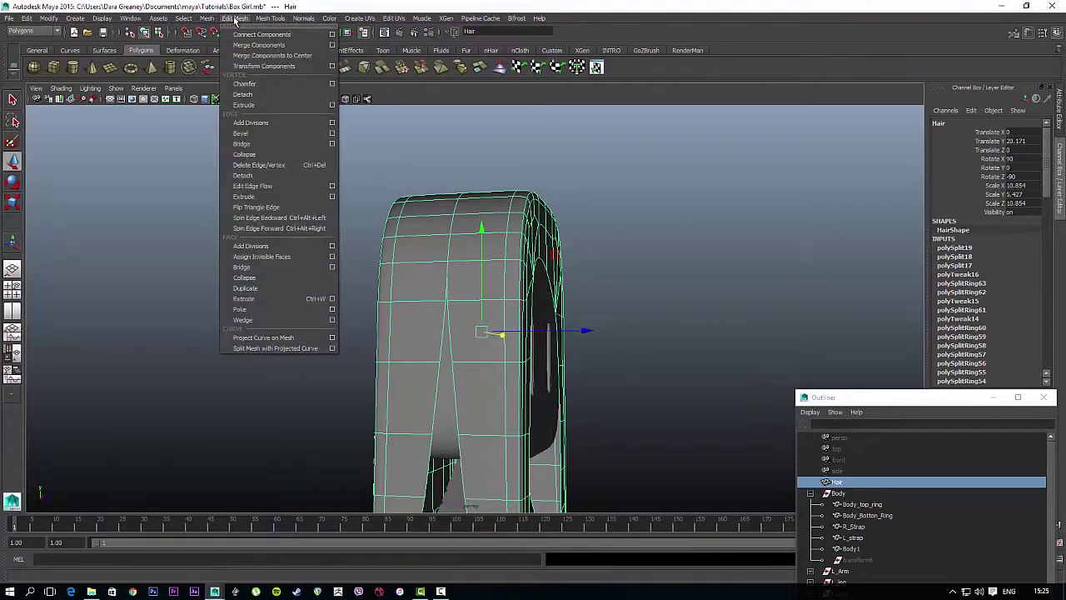
click(269, 18)
click(270, 18)
mouse_move(235, 18)
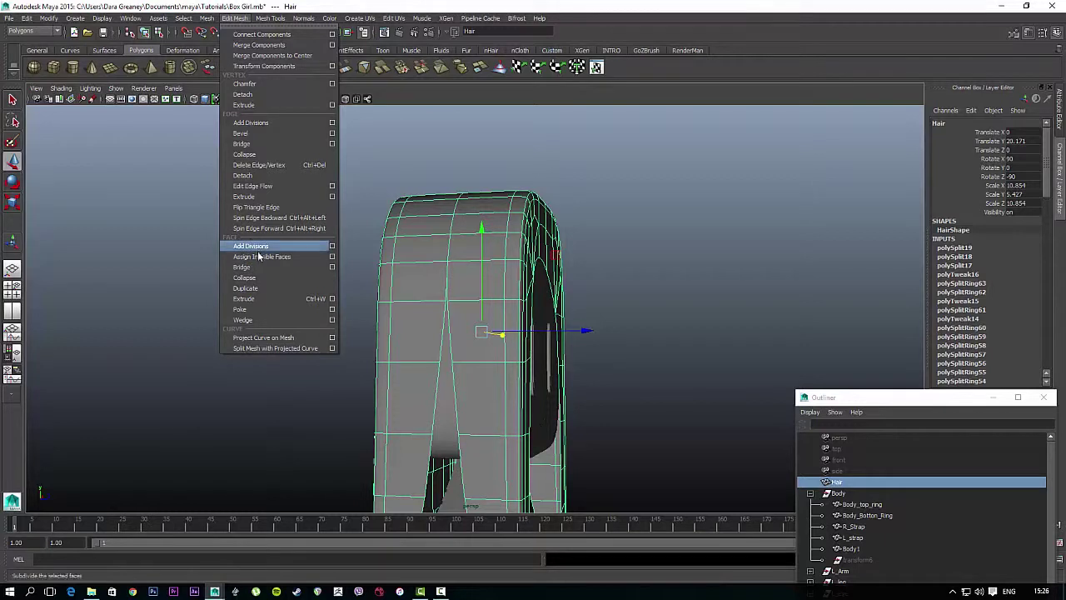
click(249, 298)
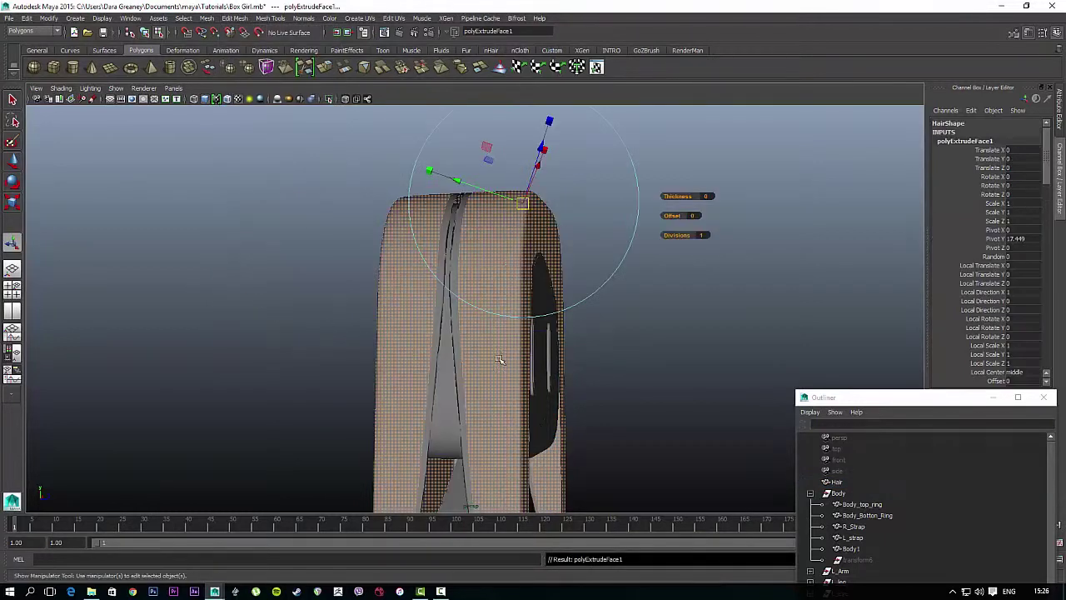
click(659, 296)
- Merge the vertices along the hair's central seam over the top and down both sides, excluding those where the side splits begin
alt+drag(644, 317, 537, 155)
alt+middle_drag(537, 155, 522, 479)
alt+drag(522, 481, 611, 259)
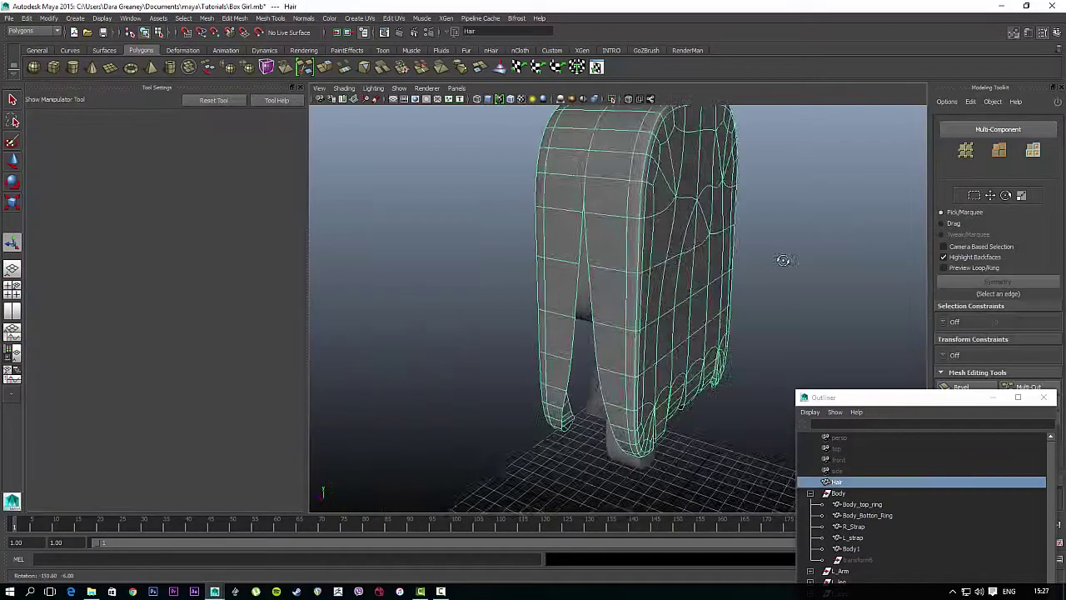
alt+drag(785, 257, 646, 236)
right_drag(645, 237, 599, 235)
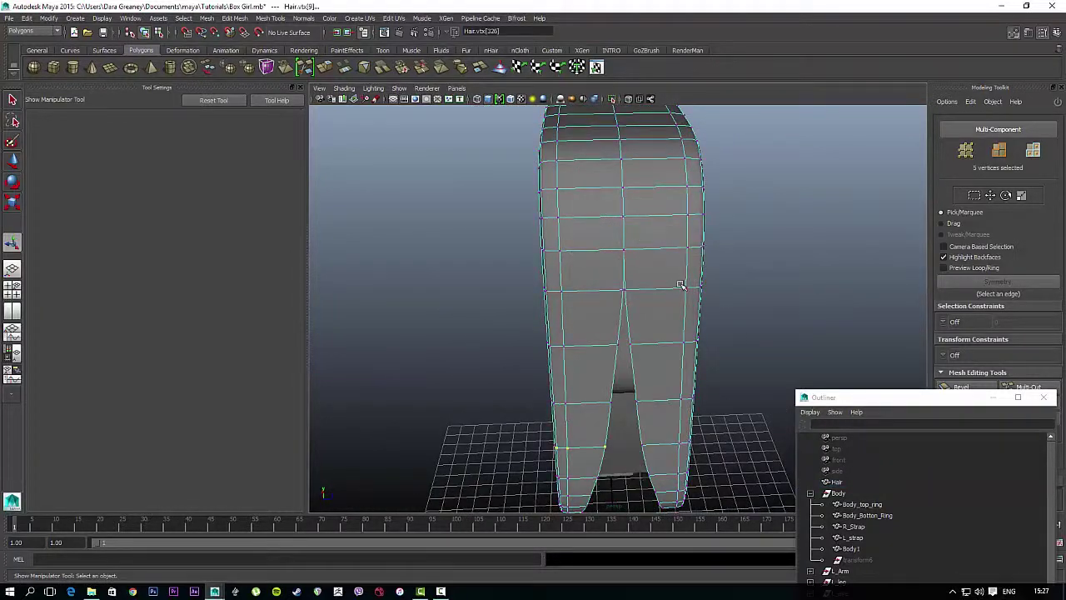
alt+drag(681, 283, 623, 175)
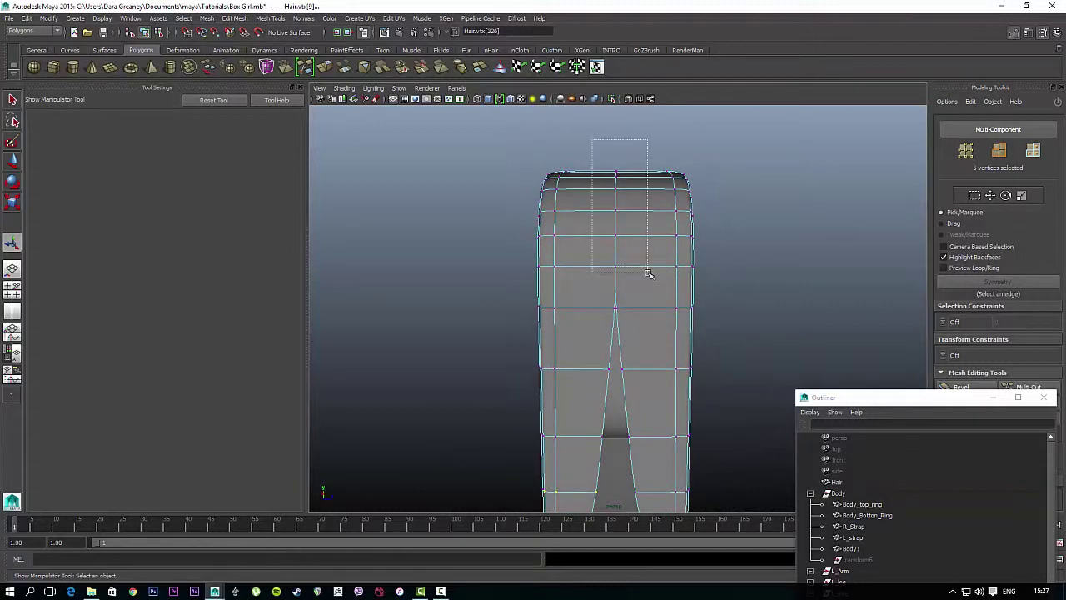
alt+drag(870, 252, 616, 260)
scroll(614, 271, up, 4)
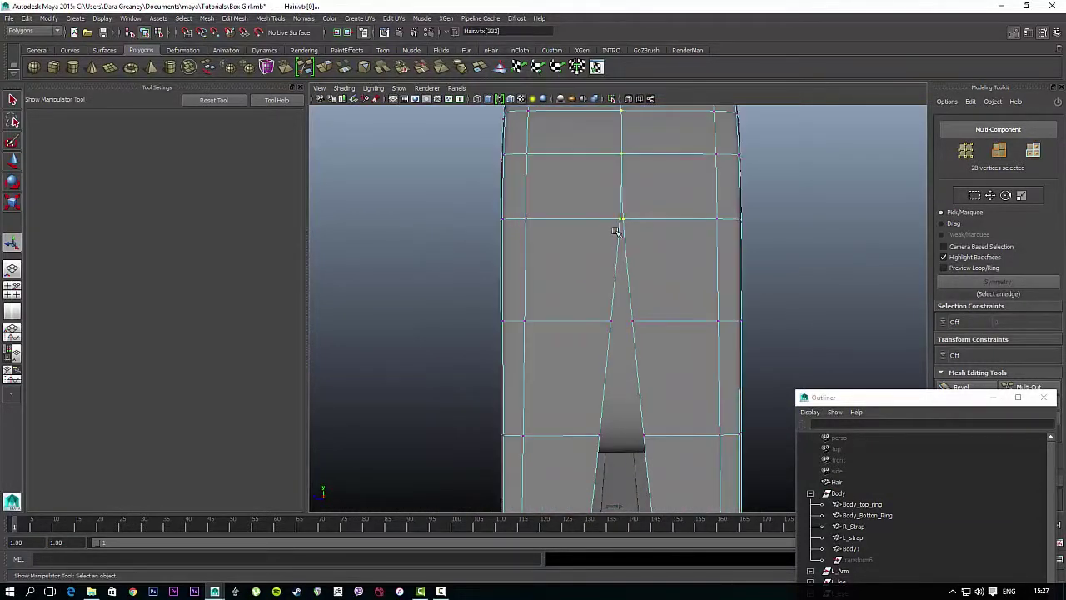
alt+drag(672, 256, 663, 272)
alt+drag(528, 258, 676, 300)
scroll(671, 301, down, 6)
scroll(661, 305, down, 2)
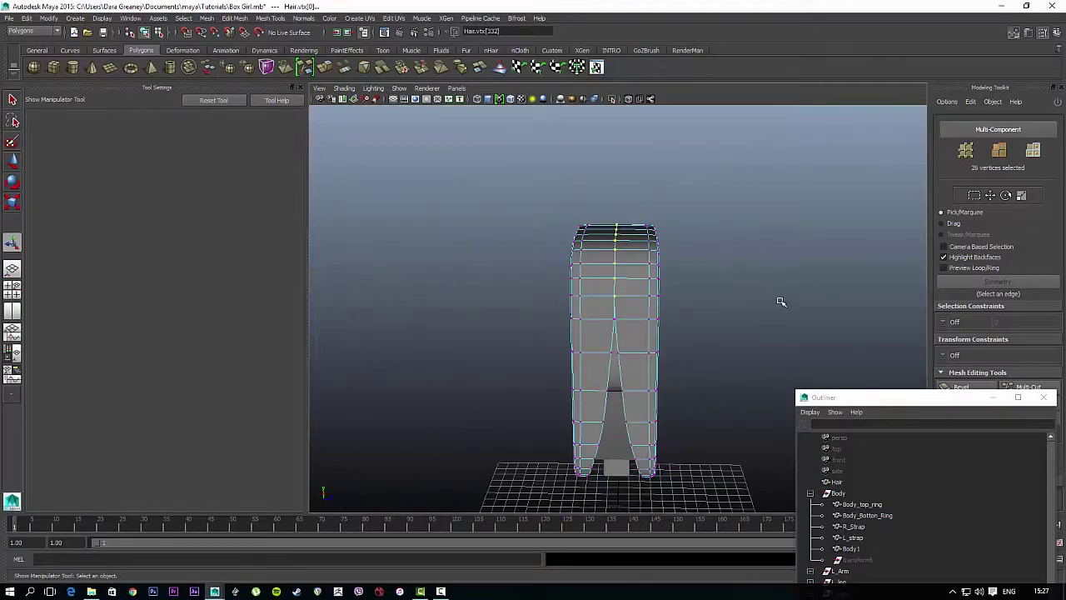
alt+drag(781, 300, 533, 313)
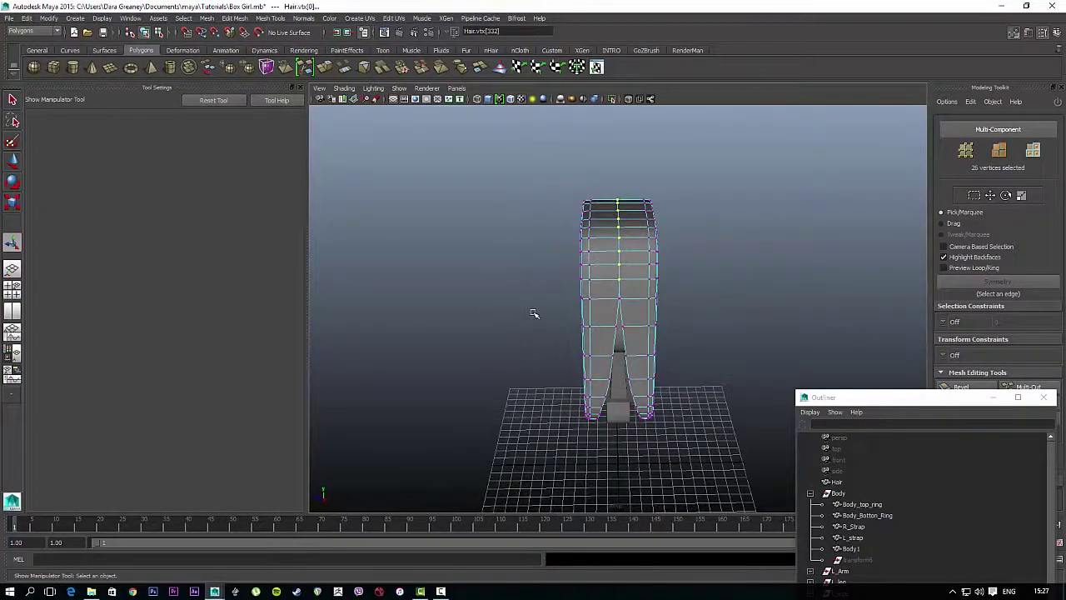
click(204, 20)
mouse_move(238, 19)
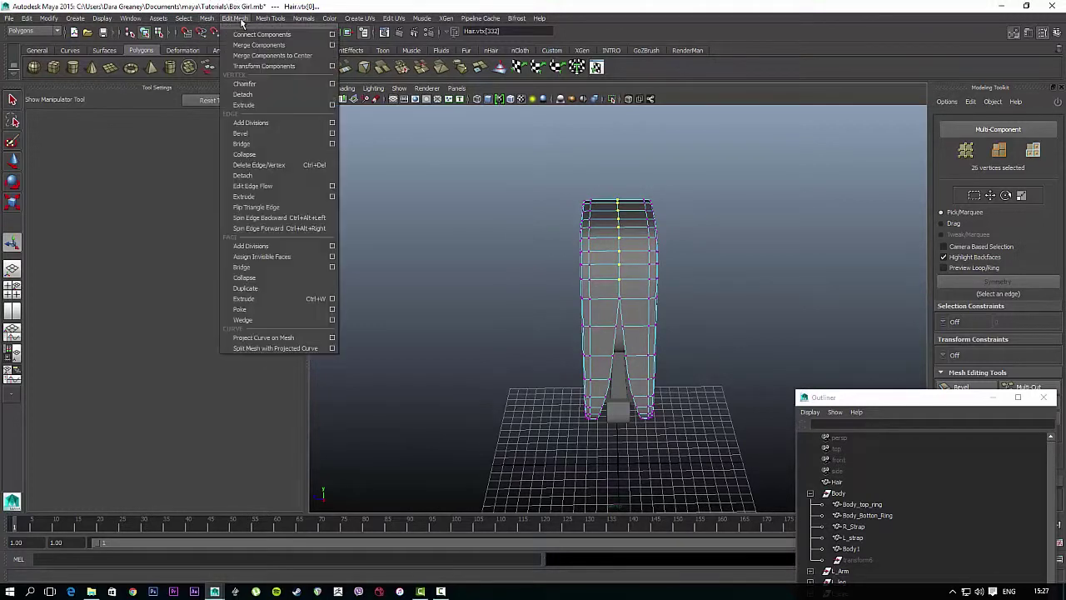
click(247, 46)
key(w)
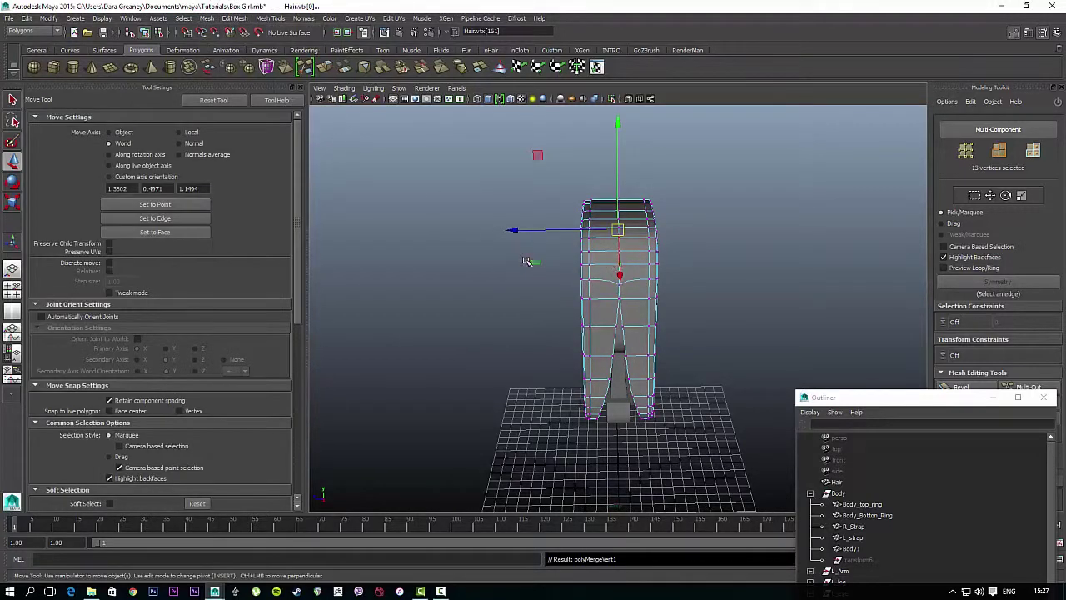
- Reselect the hair as an object, try extruding all its faces again, and undo the extrusion
alt+drag(526, 261, 606, 285)
right_drag(597, 284, 632, 272)
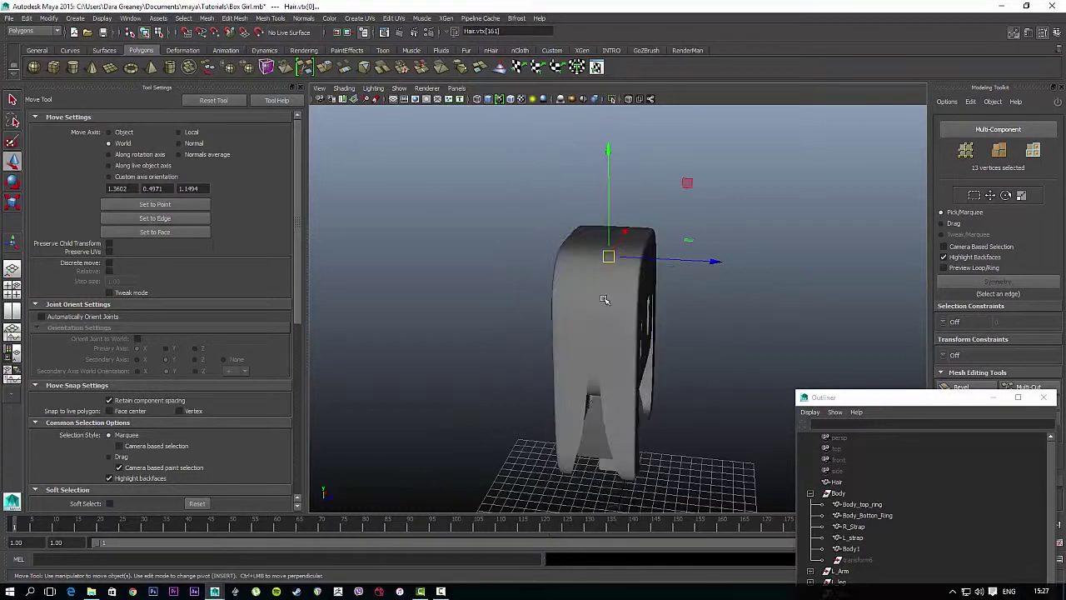
click(606, 297)
alt+drag(689, 279, 566, 288)
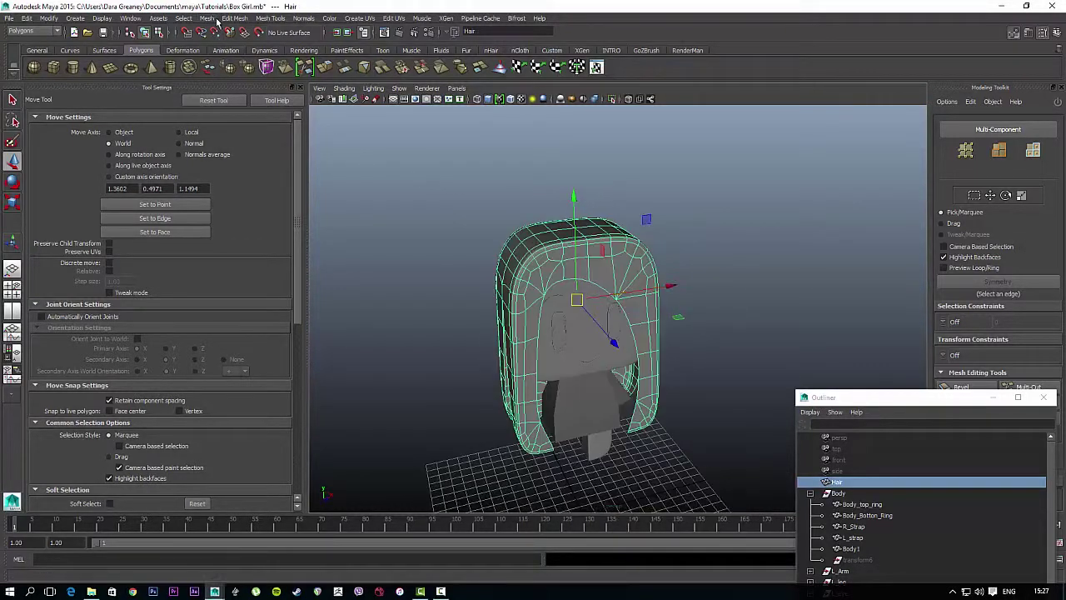
click(226, 19)
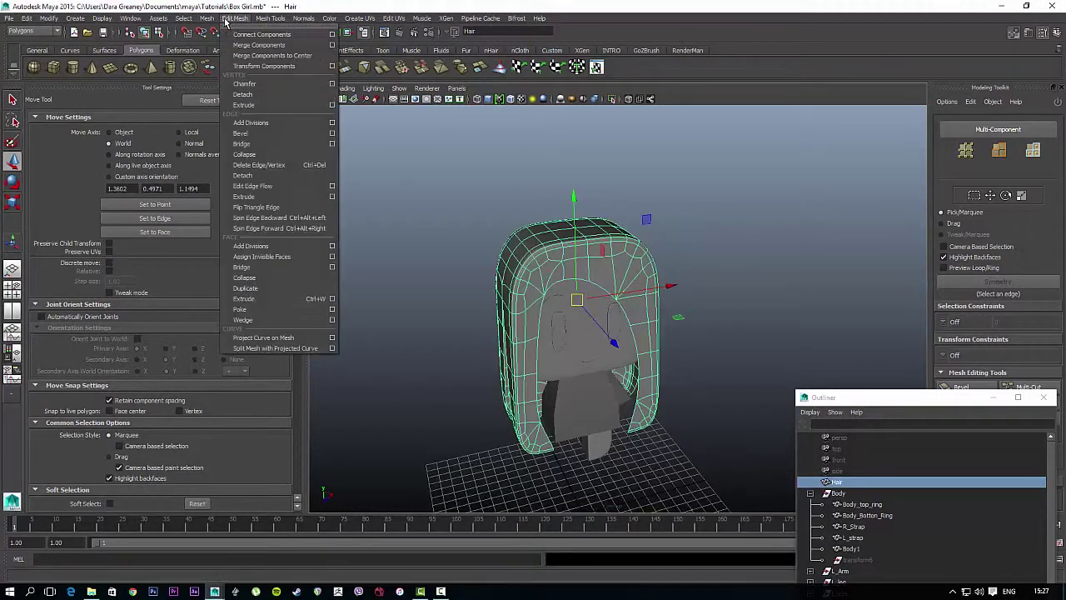
click(265, 301)
alt+drag(474, 328, 442, 324)
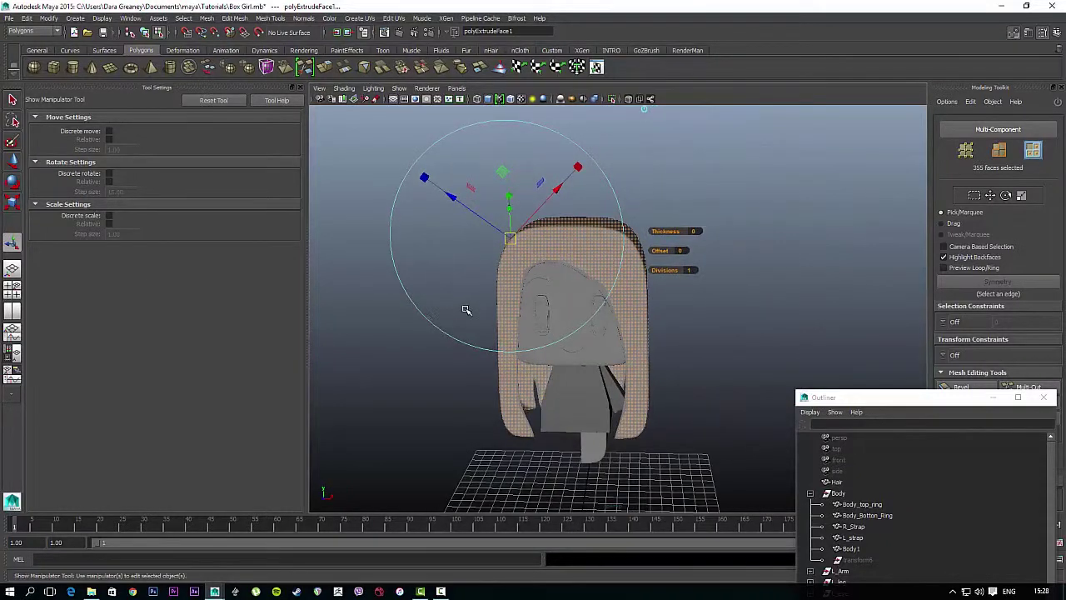
key(F8)
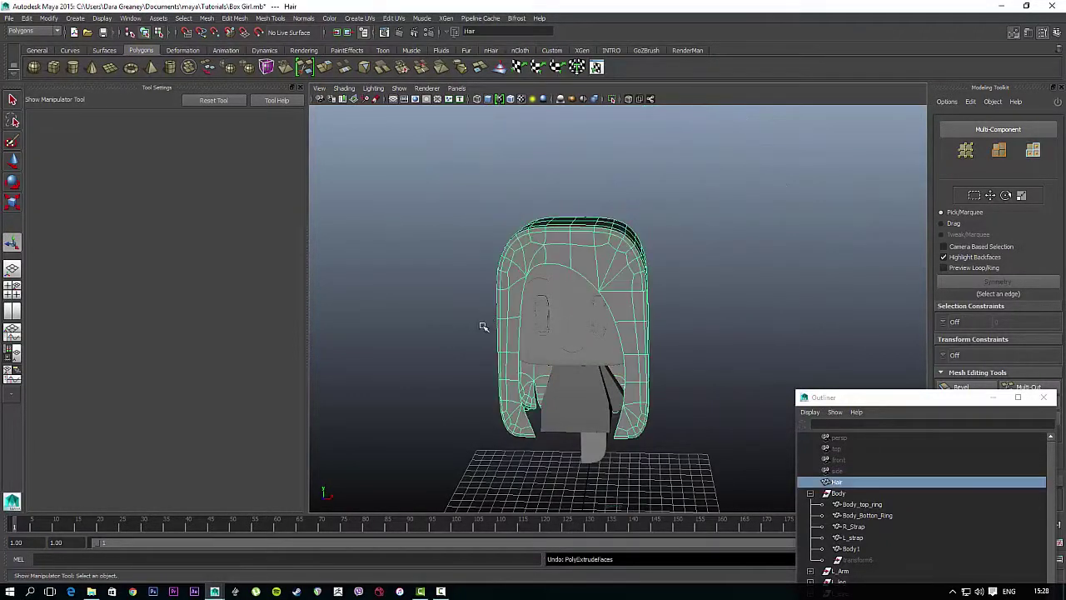
- Select all faces of the hair mesh and extrude them
alt+drag(411, 342, 423, 325)
right_drag(594, 248, 593, 276)
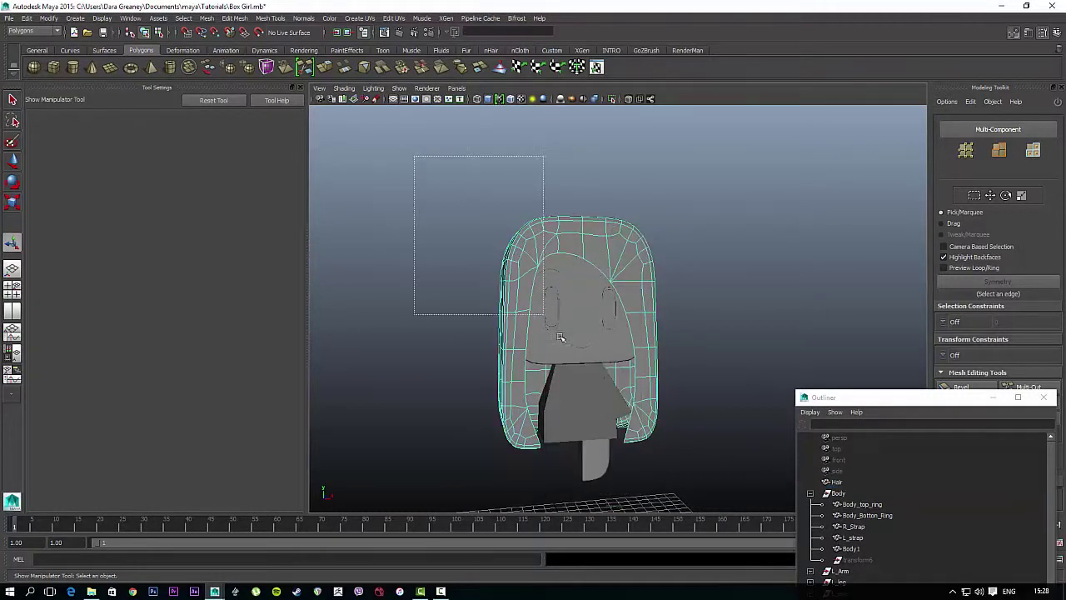
drag(560, 337, 728, 497)
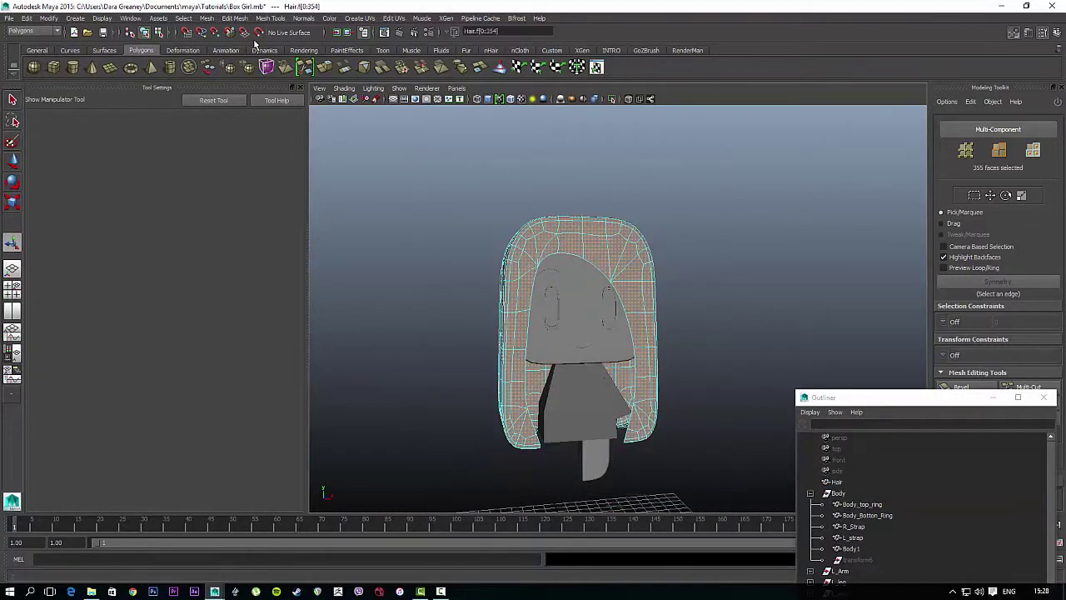
click(237, 20)
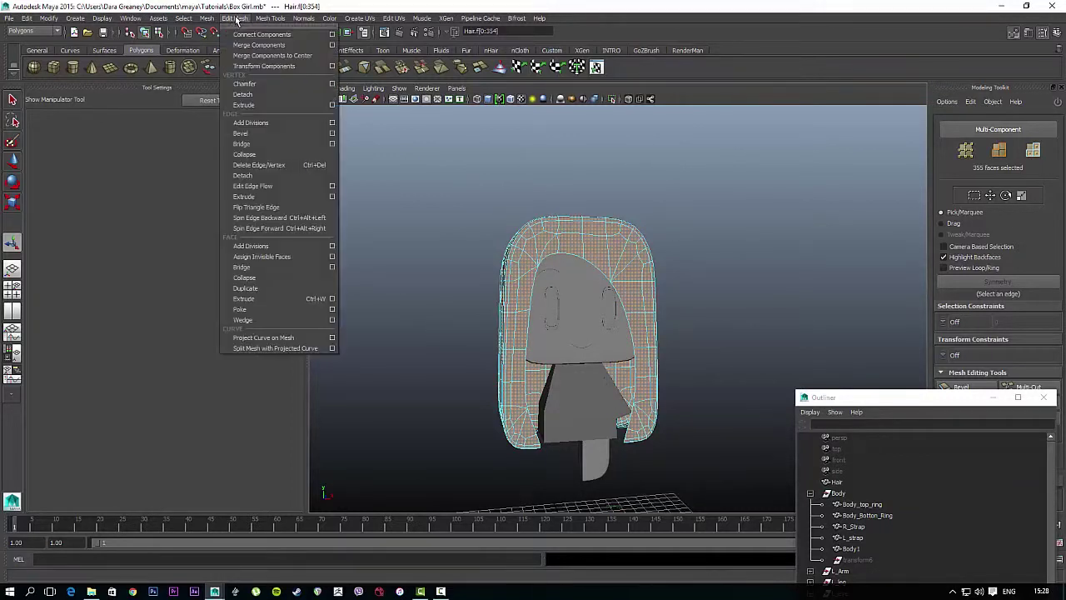
click(267, 298)
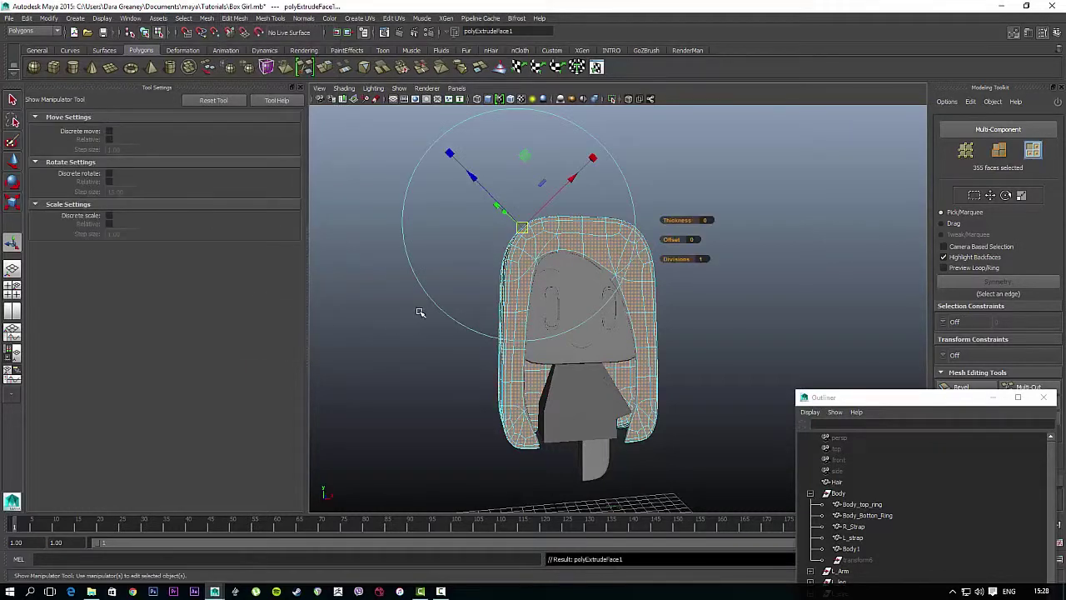
- Scale the extruded hair faces slightly as a whole to give the hair thickness, using the unsmoothed preview
key(r)
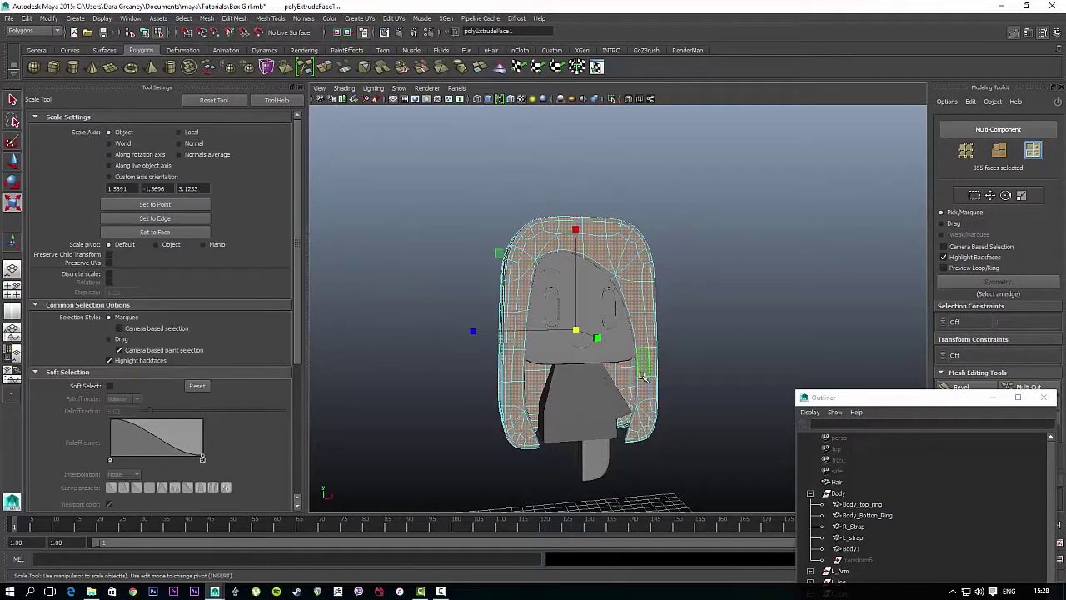
alt+drag(642, 377, 615, 370)
drag(570, 340, 567, 352)
alt+drag(608, 431, 642, 435)
alt+middle_drag(642, 436, 606, 331)
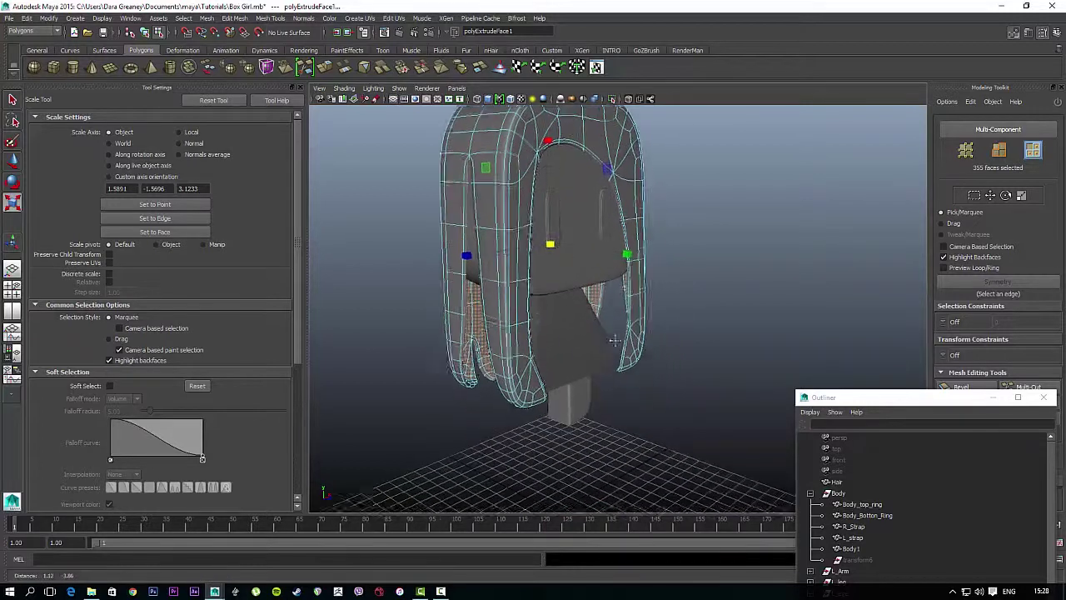
scroll(603, 333, up, 4)
drag(480, 170, 483, 189)
key(1)
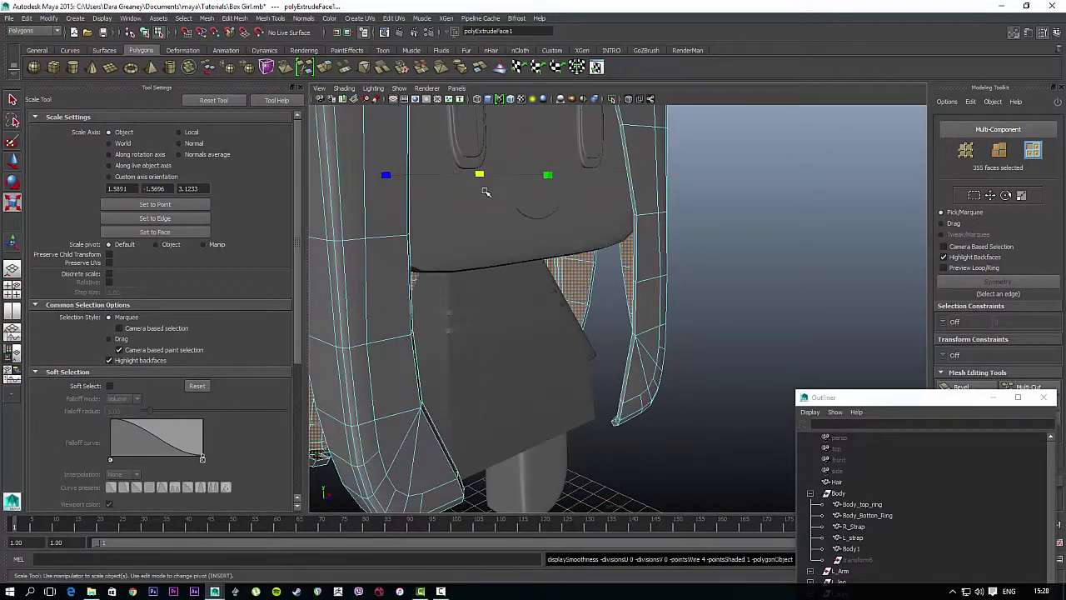
key(1)
drag(480, 175, 480, 175)
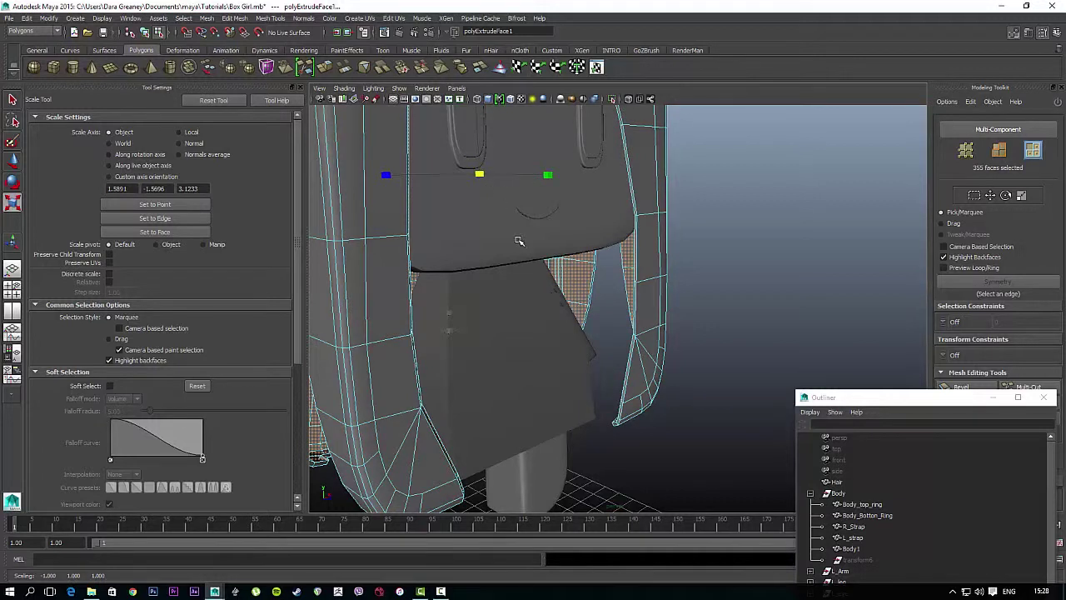
- Fine-tune the scale of the extruded hair faces along the depth and vertical axes, and return to object mode
alt+drag(517, 241, 393, 175)
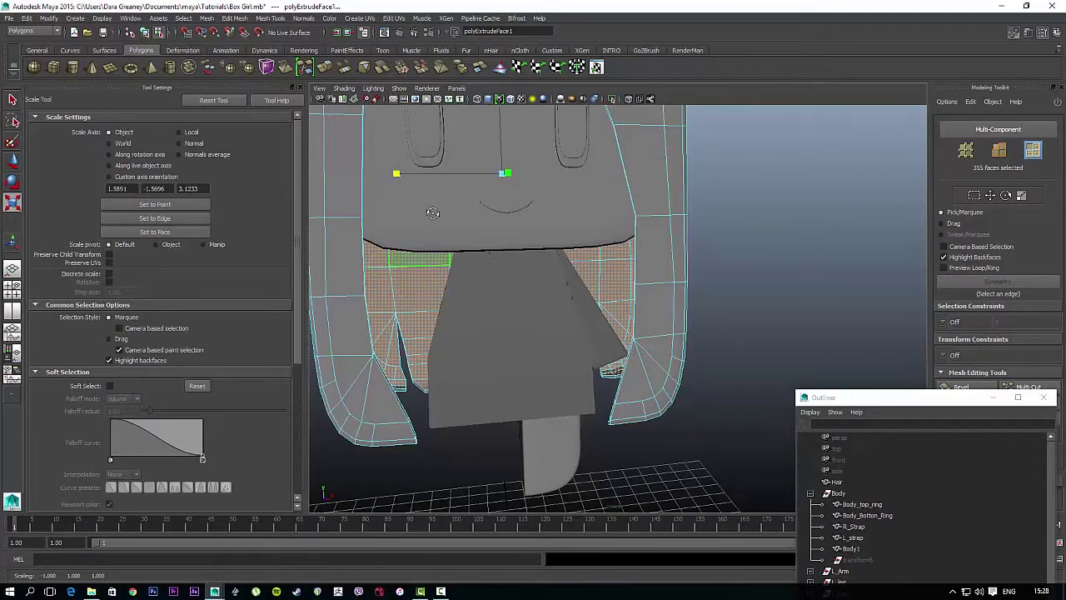
alt+drag(432, 212, 537, 229)
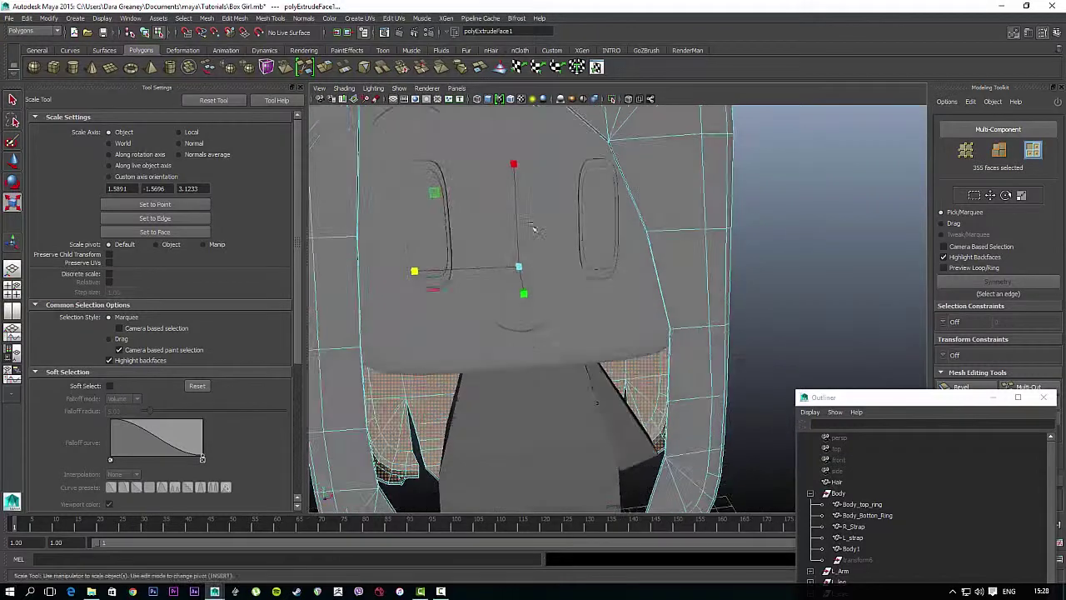
alt+middle_drag(553, 192, 541, 319)
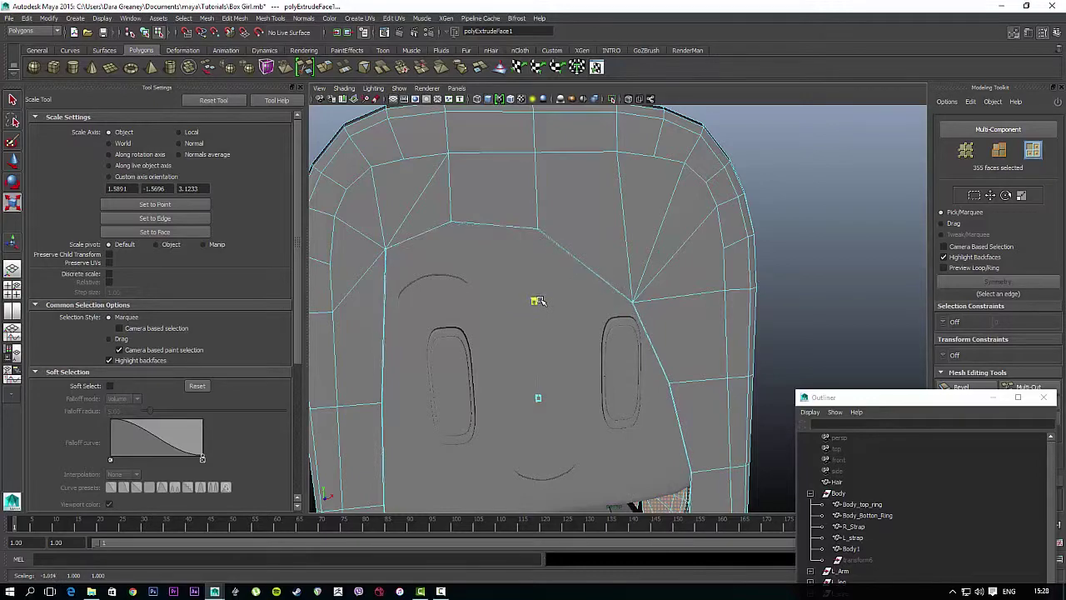
mouse_move(539, 301)
alt+mouse_down()
mouse_move(599, 305)
mouse_move(592, 292)
mouse_move(555, 298)
mouse_move(576, 248)
mouse_move(553, 296)
alt+mouse_up()
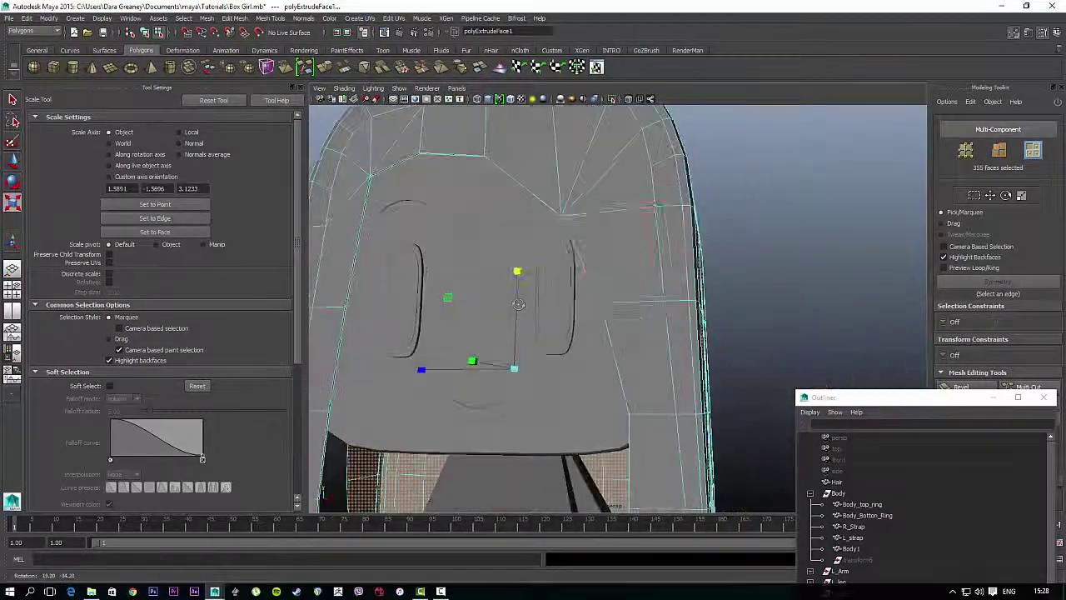
right_click(642, 213)
click(690, 199)
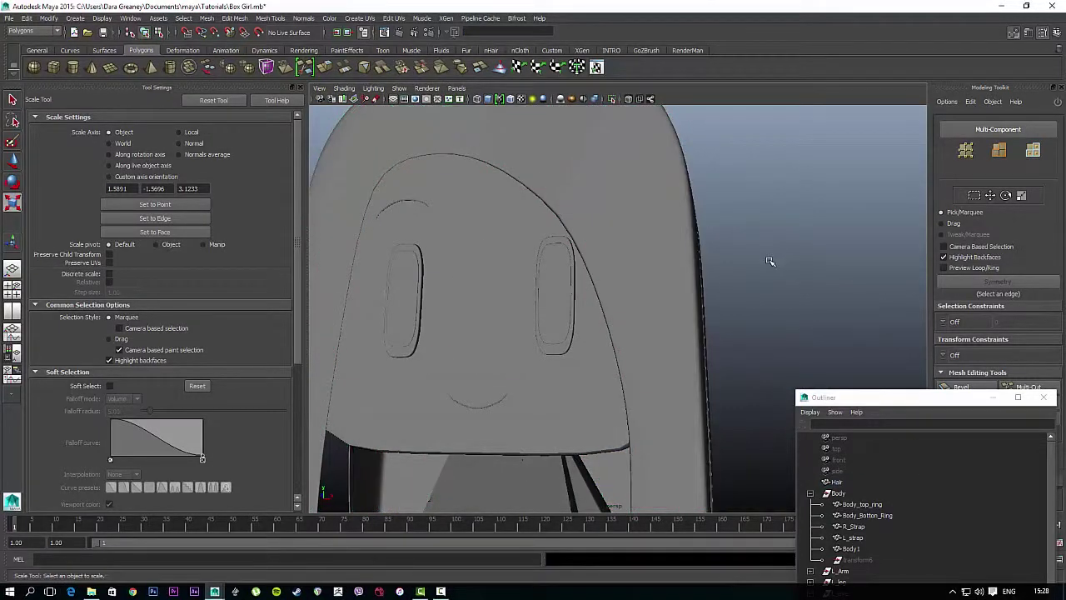
- Move the Outliner up so its full object list shows, and check the thickened hair object on the character
key(q)
alt+drag(768, 245, 792, 330)
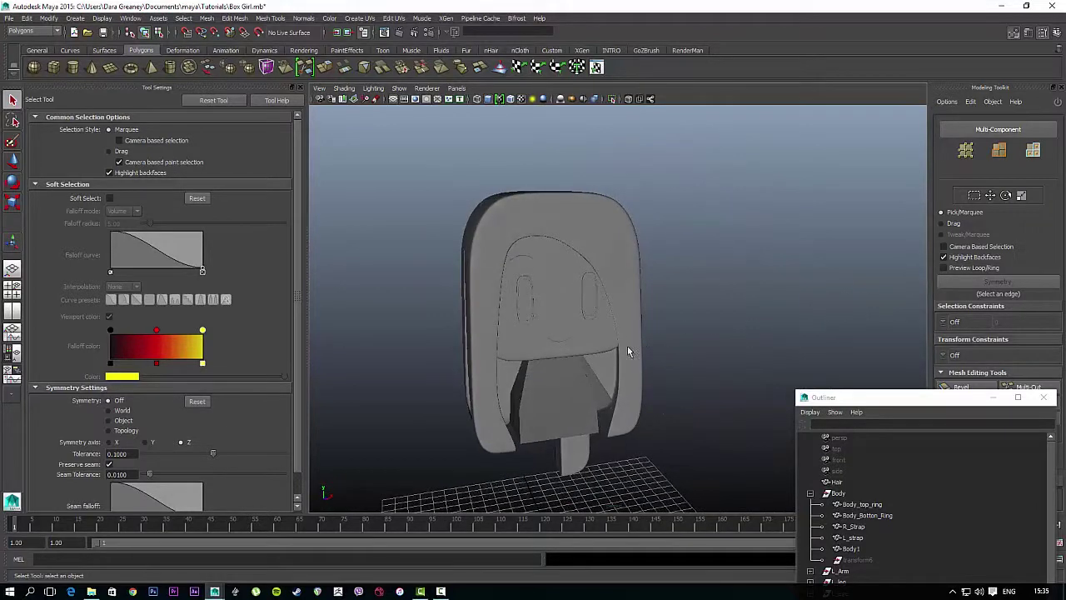
scroll(629, 351, up, 3)
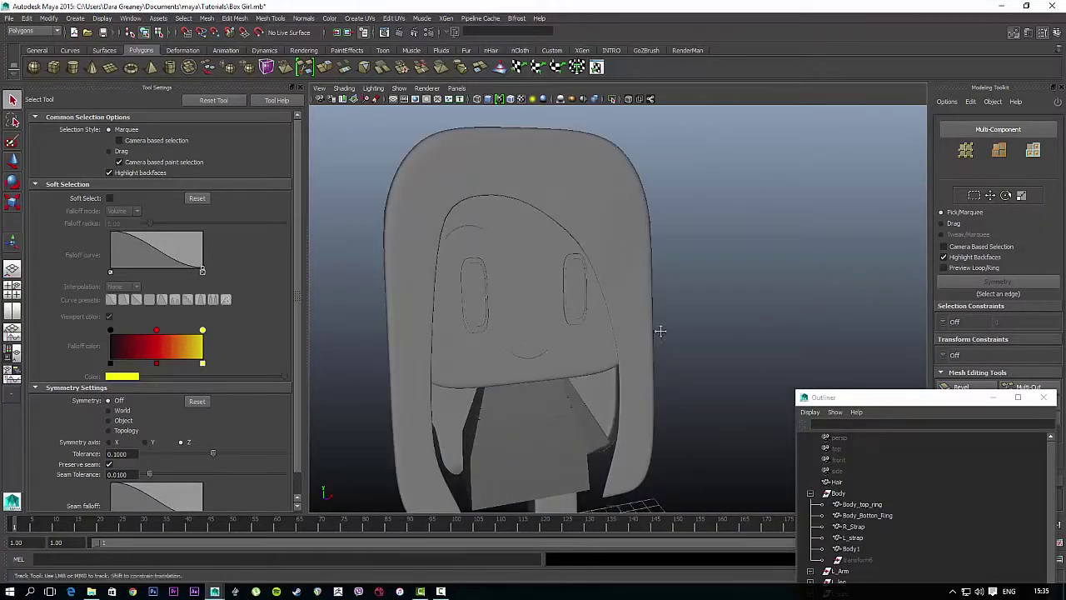
alt+drag(660, 331, 803, 341)
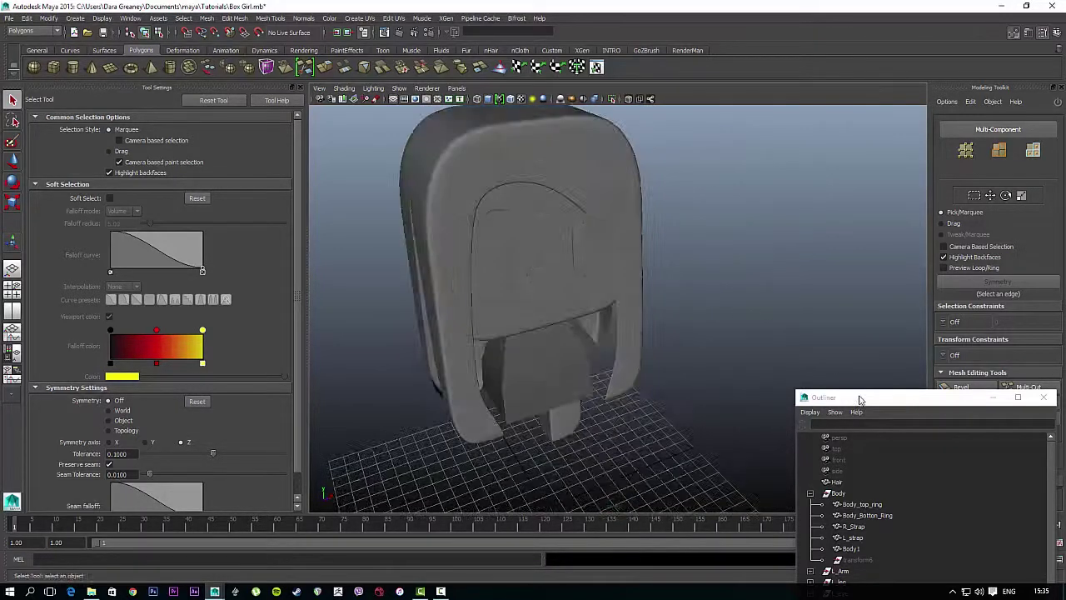
drag(855, 397, 812, 101)
click(568, 166)
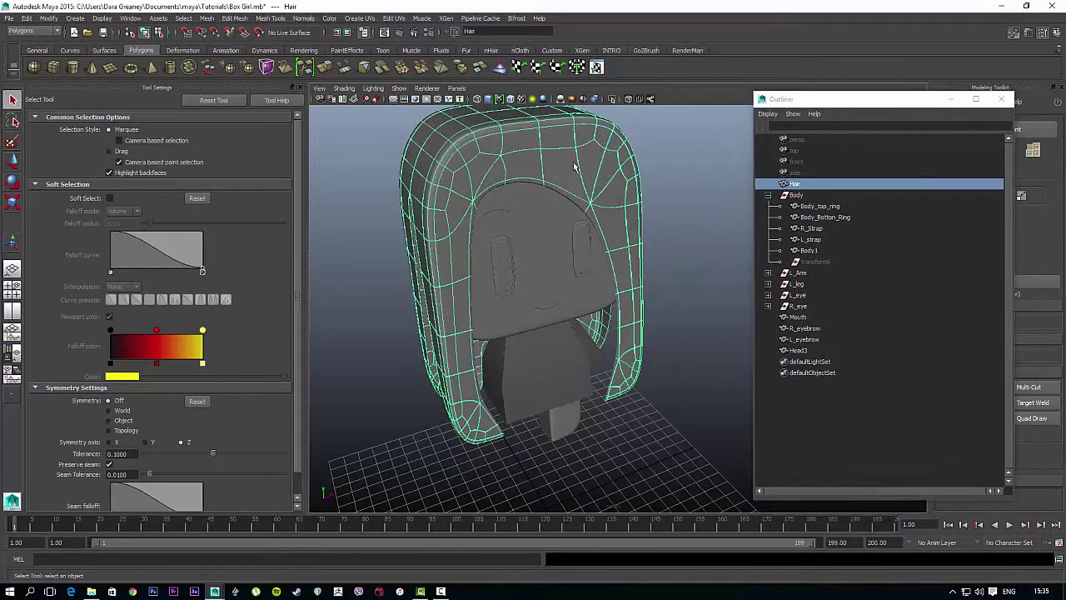
click(696, 288)
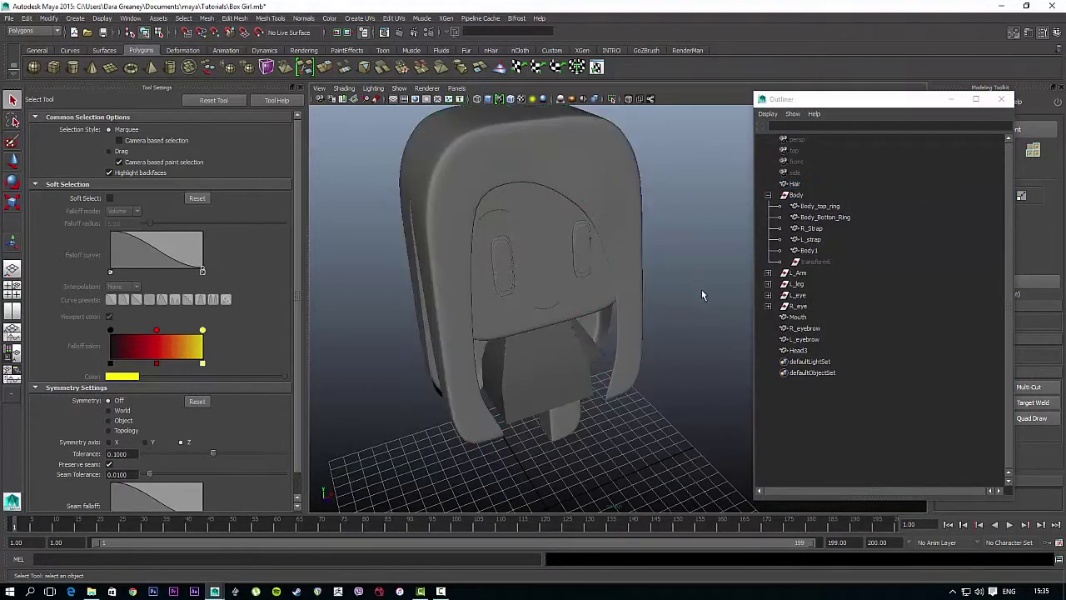